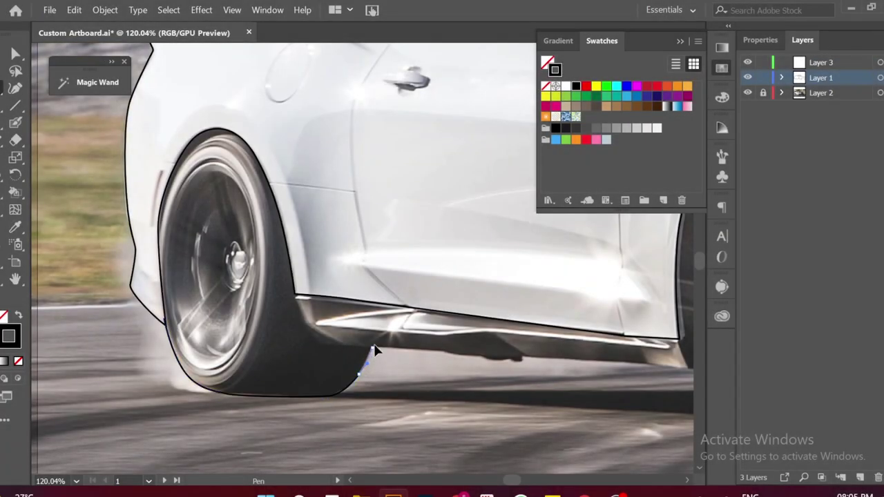
Continue the body outline along the lower sill, around the front wheel and bumper corner.
{"action": "scroll", "coordinate": [374, 351], "scroll_direction": "right", "scroll_amount": 5}
{"action": "scroll", "coordinate": [464, 456], "scroll_direction": "down", "scroll_amount": 3}
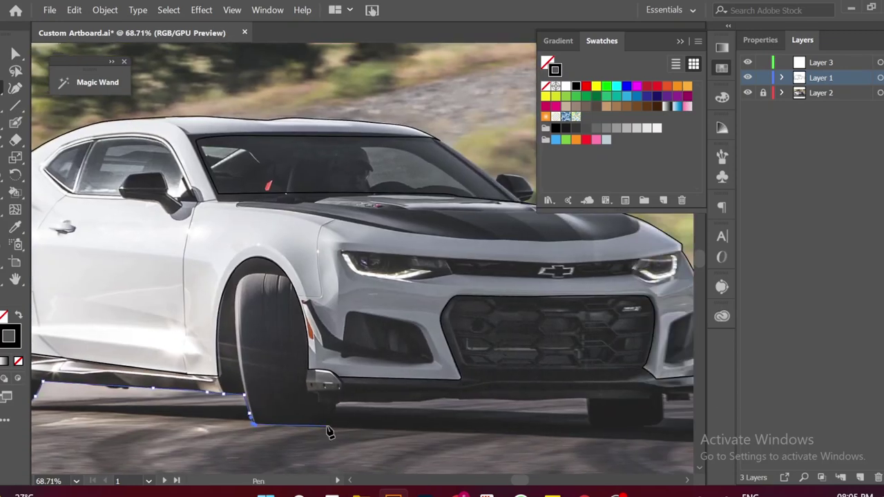
{"action": "scroll", "coordinate": [588, 406], "scroll_direction": "right", "scroll_amount": 5}
{"action": "left_click", "coordinate": [399, 413]}
{"action": "left_click", "coordinate": [416, 441]}
{"action": "left_click", "coordinate": [468, 436]}
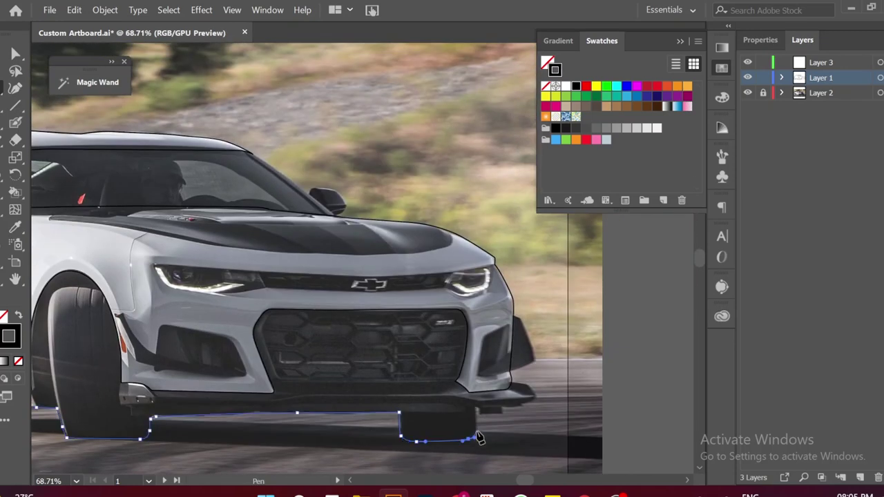
{"action": "left_click", "coordinate": [477, 409]}
{"action": "left_click", "coordinate": [532, 399]}
Finish the outline with the Selection tool and zoom out to show the whole car.
{"action": "scroll", "coordinate": [478, 349], "scroll_direction": "left", "scroll_amount": 5}
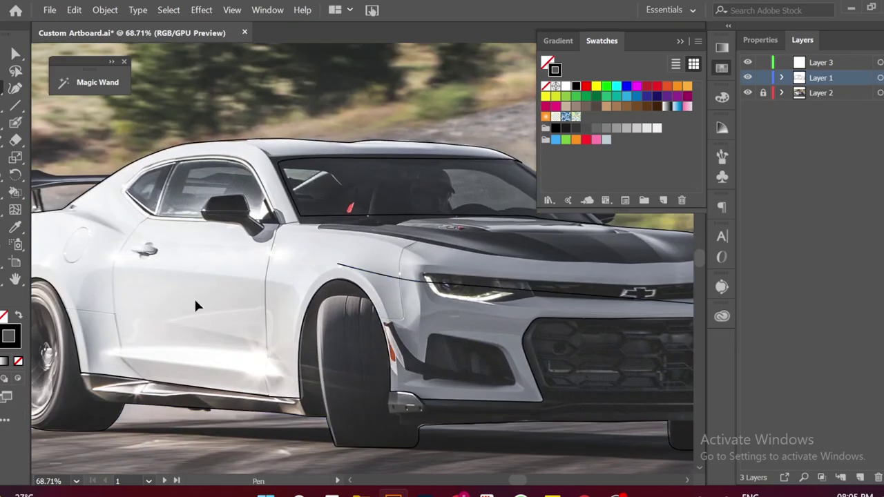
{"action": "scroll", "coordinate": [196, 302], "scroll_direction": "left", "scroll_amount": 3}
{"action": "key", "text": "v"}
{"action": "left_click", "coordinate": [16, 175]}
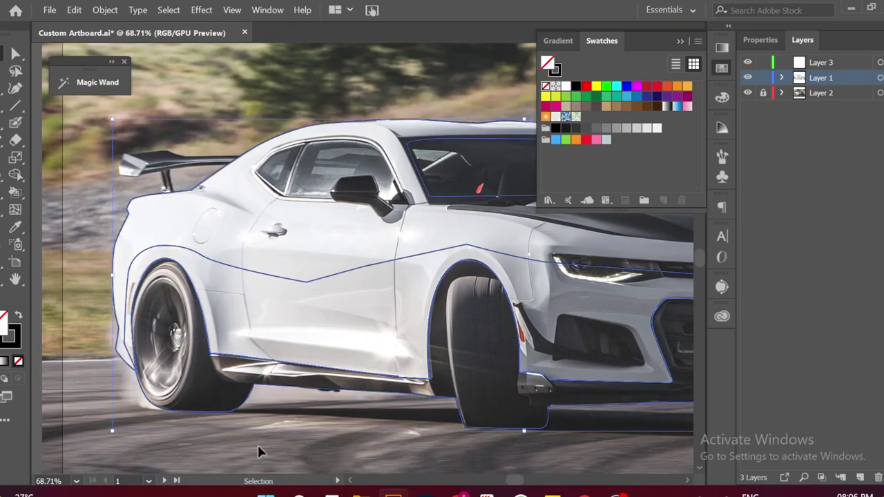
{"action": "mouse_move", "coordinate": [326, 421]}
{"action": "left_mouse_down"}
{"action": "mouse_move", "coordinate": [260, 426]}
{"action": "mouse_move", "coordinate": [482, 398]}
{"action": "left_mouse_up"}
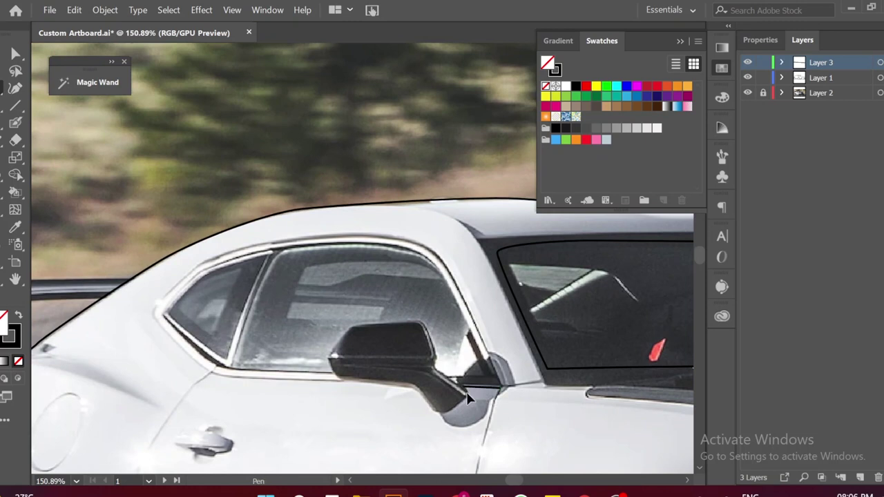
Turn off snapping to pixels in the view options.
{"action": "scroll", "coordinate": [412, 393], "scroll_direction": "up", "scroll_amount": 2}
{"action": "scroll", "coordinate": [412, 394], "scroll_direction": "left", "scroll_amount": 2}
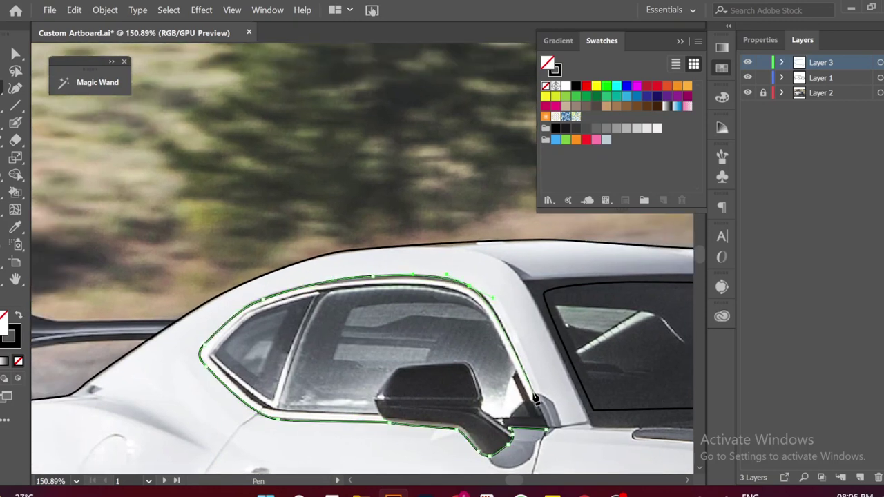
{"action": "scroll", "coordinate": [550, 433], "scroll_direction": "down", "scroll_amount": 2}
{"action": "scroll", "coordinate": [415, 277], "scroll_direction": "right", "scroll_amount": 2}
{"action": "left_click", "coordinate": [232, 10]}
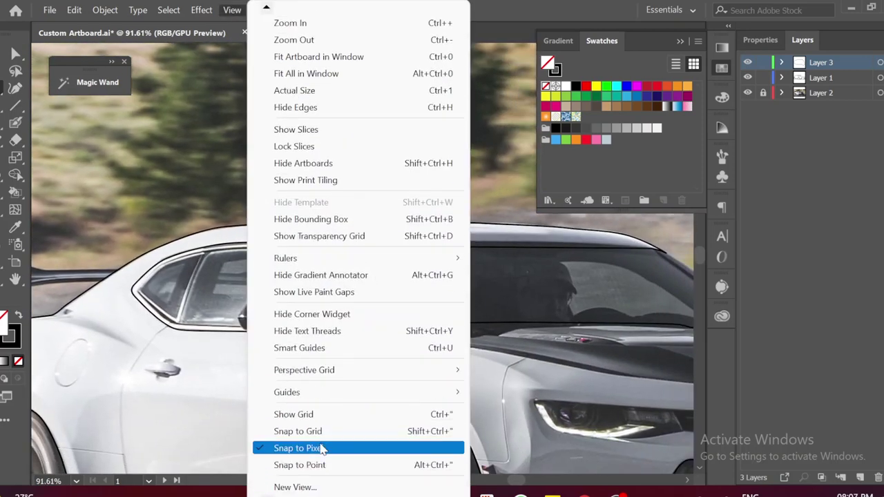
{"action": "left_click", "coordinate": [316, 448]}
{"action": "scroll", "coordinate": [212, 382], "scroll_direction": "up", "scroll_amount": 2}
{"action": "scroll", "coordinate": [201, 401], "scroll_direction": "right", "scroll_amount": 2}
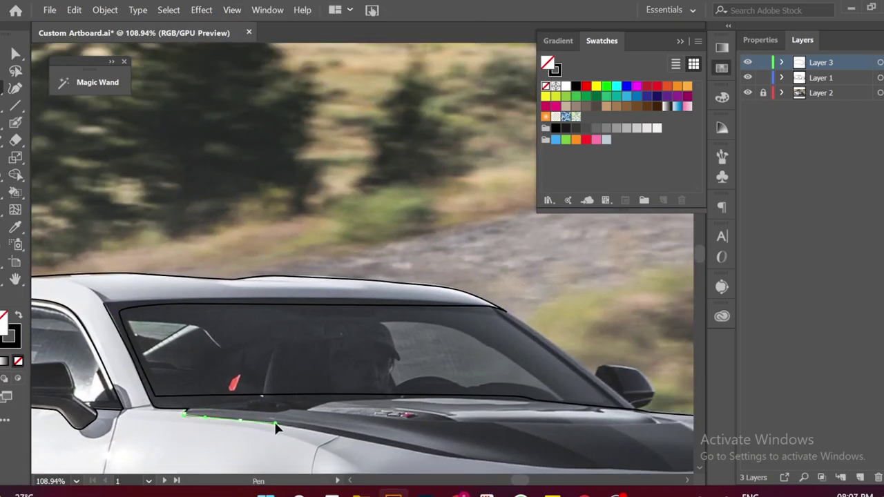
Start the windshield-and-hood path along the hood crease toward the front.
{"action": "left_click", "coordinate": [362, 443]}
{"action": "left_click", "coordinate": [516, 465]}
{"action": "scroll", "coordinate": [519, 449], "scroll_direction": "right", "scroll_amount": 3}
{"action": "scroll", "coordinate": [519, 449], "scroll_direction": "down", "scroll_amount": 1}
{"action": "left_click", "coordinate": [492, 433]}
{"action": "left_click", "coordinate": [516, 434]}
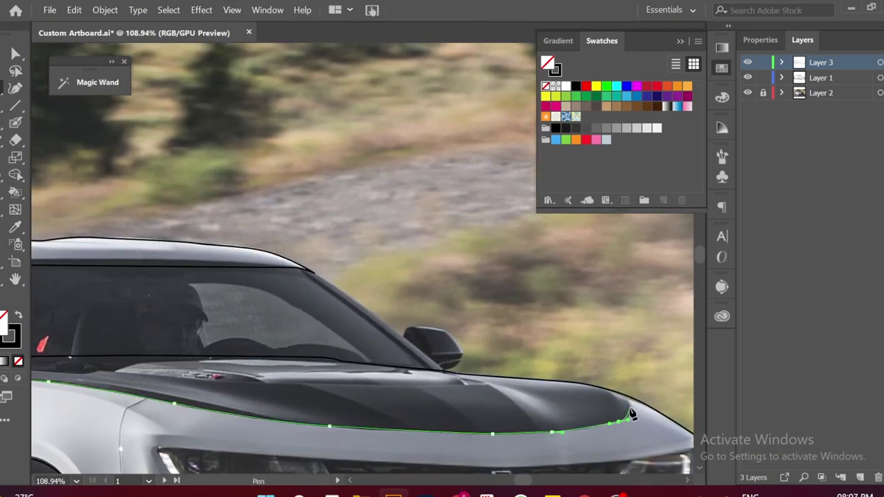
{"action": "scroll", "coordinate": [415, 276], "scroll_direction": "left", "scroll_amount": 3}
{"action": "scroll", "coordinate": [415, 276], "scroll_direction": "up", "scroll_amount": 1}
Trace up the windshield pillar and along the roof to close the windshield-and-hood shape.
{"action": "left_click", "coordinate": [504, 326]}
{"action": "left_click", "coordinate": [431, 317]}
{"action": "scroll", "coordinate": [415, 311], "scroll_direction": "left", "scroll_amount": 2}
{"action": "left_click", "coordinate": [475, 316]}
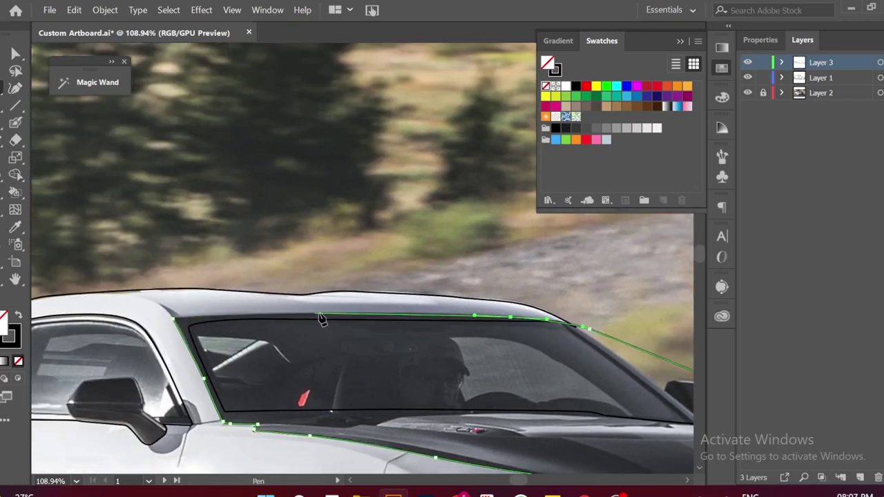
{"action": "left_click", "coordinate": [320, 317]}
{"action": "left_click", "coordinate": [174, 318]}
{"action": "key", "text": "v"}
Fill the windshield-and-hood shape with solid black.
{"action": "scroll", "coordinate": [329, 401], "scroll_direction": "down", "scroll_amount": 1}
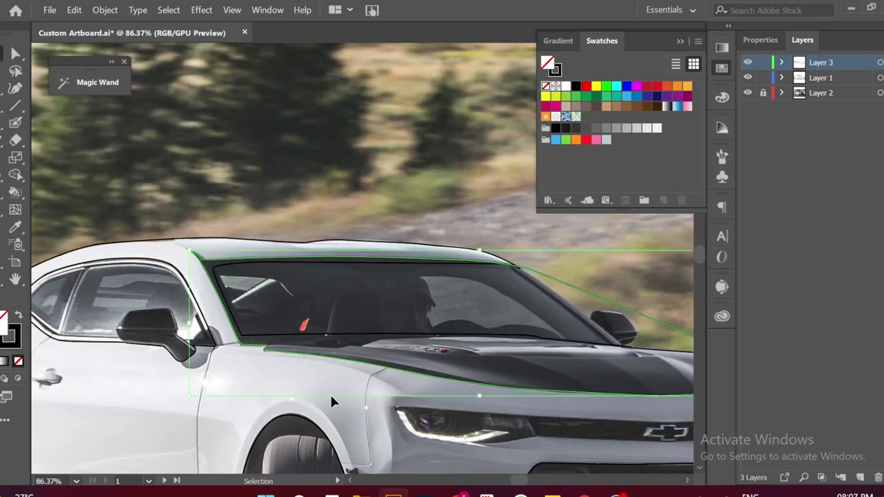
{"action": "left_click", "coordinate": [20, 316]}
{"action": "scroll", "coordinate": [449, 345], "scroll_direction": "down", "scroll_amount": 2}
{"action": "scroll", "coordinate": [517, 371], "scroll_direction": "up", "scroll_amount": 1}
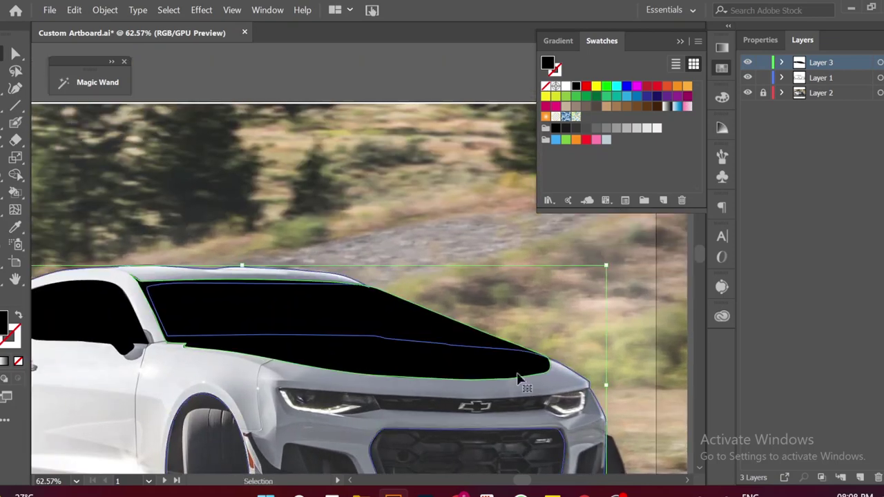
{"action": "scroll", "coordinate": [481, 364], "scroll_direction": "up", "scroll_amount": 1}
Swap to a black outline and move the windshield corner anchor to fit the roofline.
{"action": "key", "text": "shift+x"}
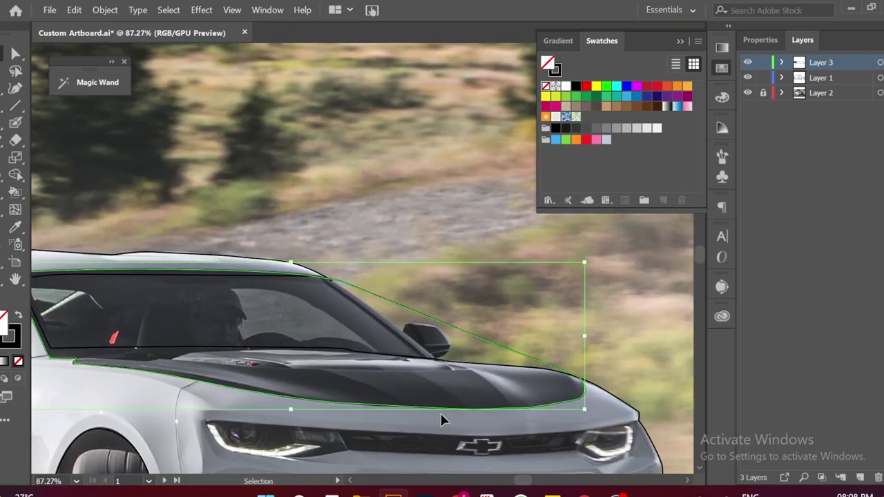
{"action": "key", "text": "a"}
{"action": "scroll", "coordinate": [369, 280], "scroll_direction": "up", "scroll_amount": 4}
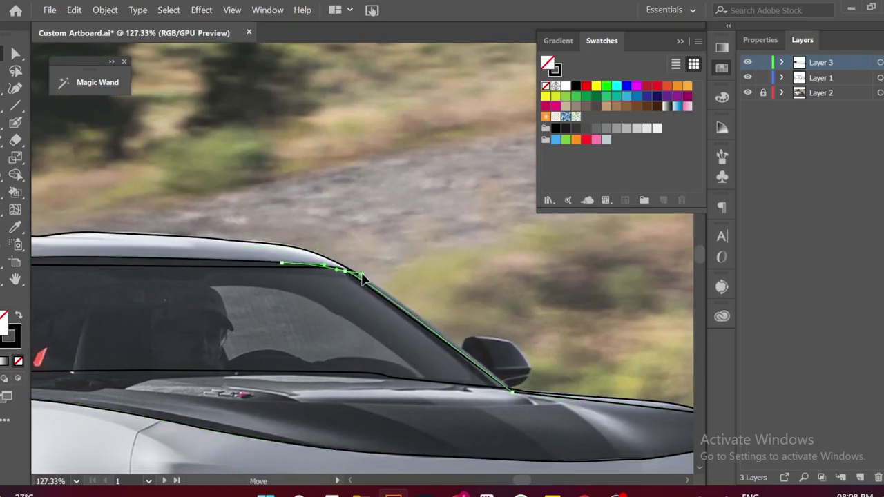
{"action": "left_click_drag", "start_coordinate": [368, 279], "coordinate": [337, 273]}
{"action": "scroll", "coordinate": [354, 268], "scroll_direction": "down", "scroll_amount": 3}
{"action": "scroll", "coordinate": [566, 407], "scroll_direction": "up", "scroll_amount": 2}
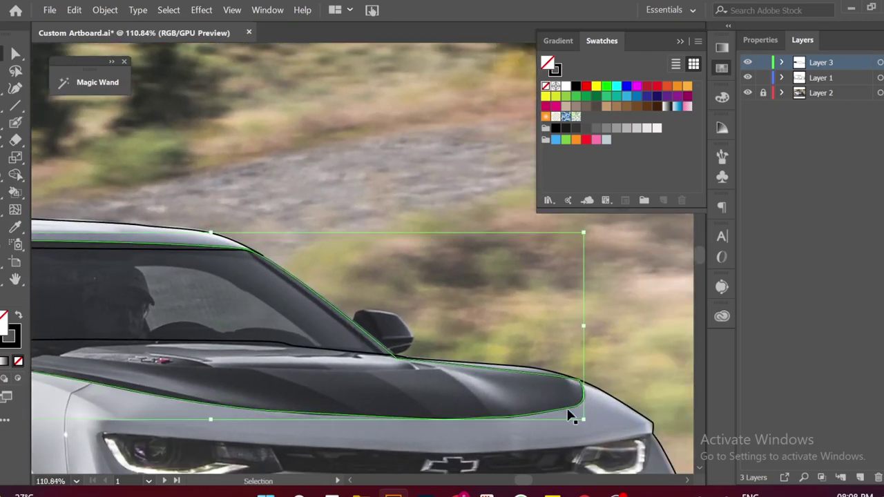
{"action": "scroll", "coordinate": [567, 407], "scroll_direction": "down", "scroll_amount": 1}
{"action": "scroll", "coordinate": [332, 356], "scroll_direction": "up", "scroll_amount": 2}
Restore the solid black fill on the hood shape and return to whole-object selection.
{"action": "key", "text": "minus"}
{"action": "key", "text": "v"}
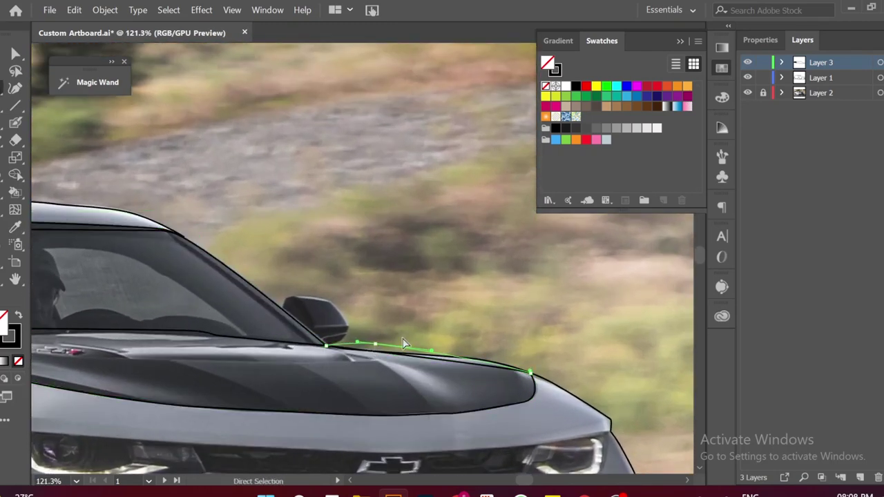
{"action": "scroll", "coordinate": [512, 361], "scroll_direction": "down", "scroll_amount": 2}
{"action": "key", "text": "shift+x"}
{"action": "scroll", "coordinate": [512, 361], "scroll_direction": "down", "scroll_amount": 3}
{"action": "scroll", "coordinate": [567, 336], "scroll_direction": "up", "scroll_amount": 2}
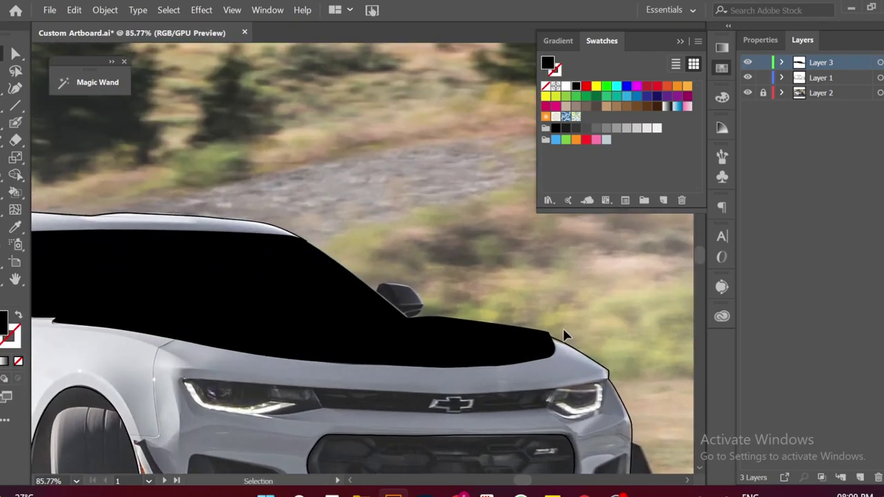
{"action": "scroll", "coordinate": [571, 324], "scroll_direction": "down", "scroll_amount": 2}
Trace black shapes for the fog-light opening and the side bumper vent.
{"action": "scroll", "coordinate": [394, 410], "scroll_direction": "up", "scroll_amount": 1}
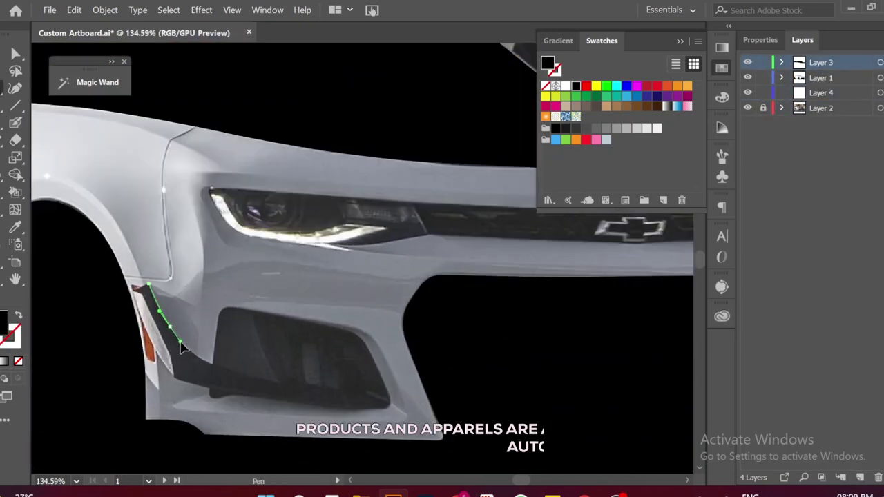
{"action": "left_click", "coordinate": [229, 308]}
{"action": "left_click_drag", "start_coordinate": [346, 328], "coordinate": [361, 340]}
{"action": "left_click", "coordinate": [391, 404]}
{"action": "left_click", "coordinate": [211, 398]}
{"action": "left_click", "coordinate": [229, 308]}
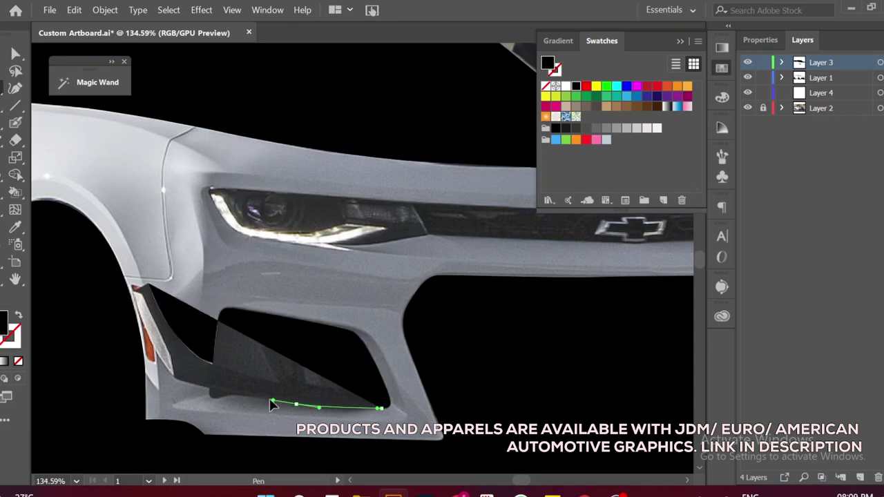
{"action": "left_click", "coordinate": [172, 378]}
{"action": "left_click", "coordinate": [147, 335]}
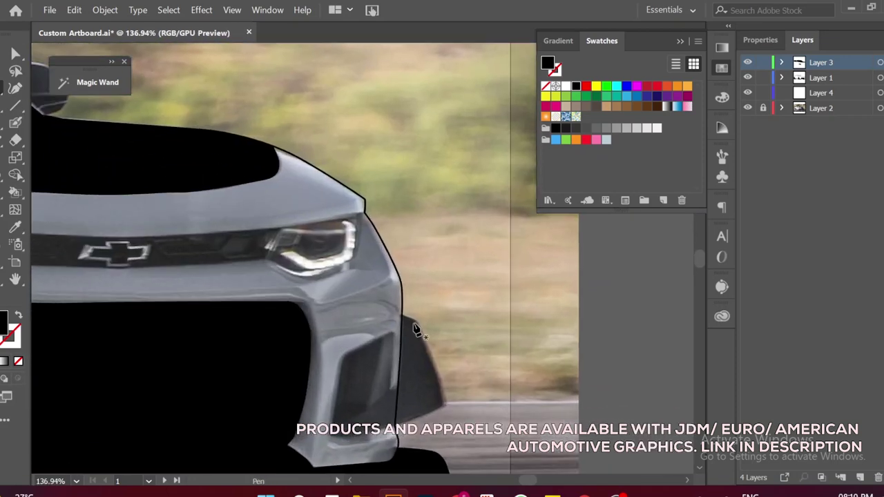
{"action": "left_click", "coordinate": [393, 334]}
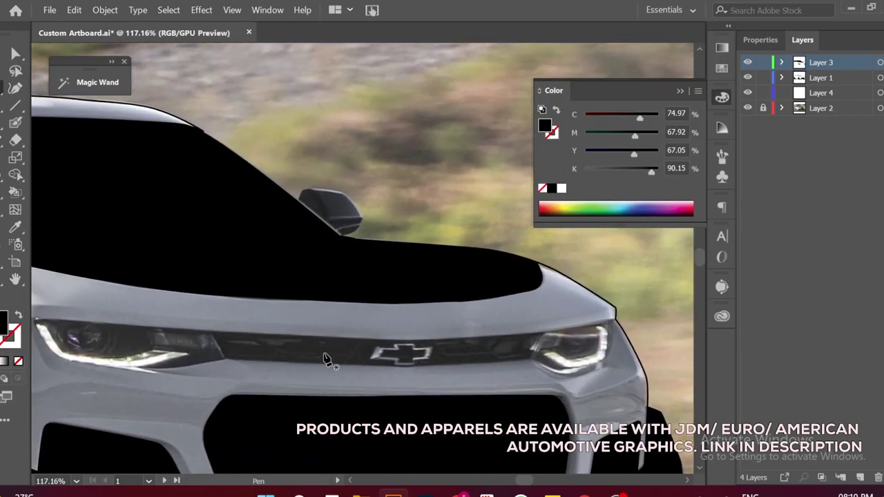
Trace the black grille band between the two headlights.
{"action": "left_click", "coordinate": [547, 331]}
{"action": "left_click", "coordinate": [611, 321]}
{"action": "left_click", "coordinate": [610, 349]}
{"action": "left_click", "coordinate": [589, 367]}
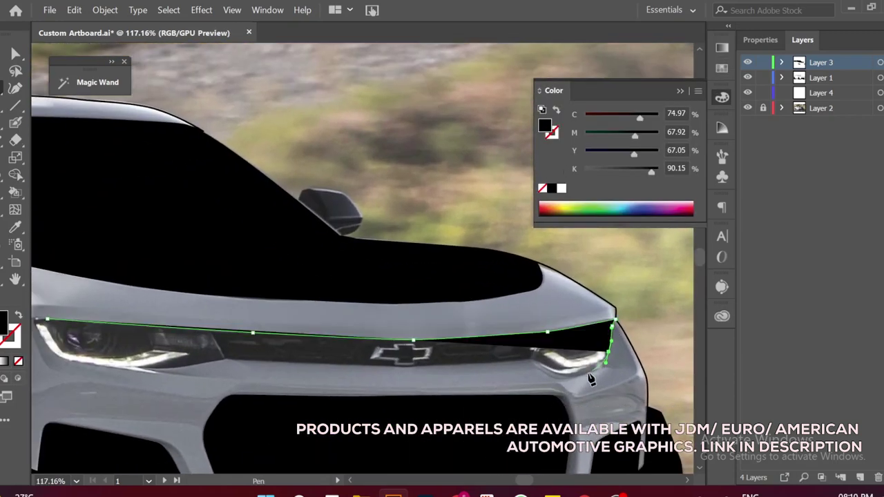
{"action": "left_click", "coordinate": [555, 368]}
{"action": "left_click", "coordinate": [523, 357]}
{"action": "scroll", "coordinate": [301, 377], "scroll_direction": "down", "scroll_amount": 3}
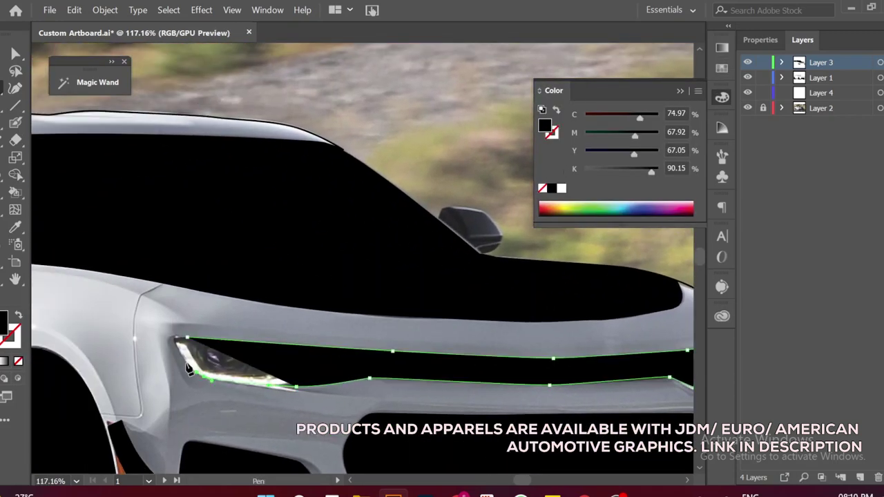
{"action": "scroll", "coordinate": [410, 369], "scroll_direction": "down", "scroll_amount": 2}
{"action": "scroll", "coordinate": [55, 238], "scroll_direction": "up", "scroll_amount": 5}
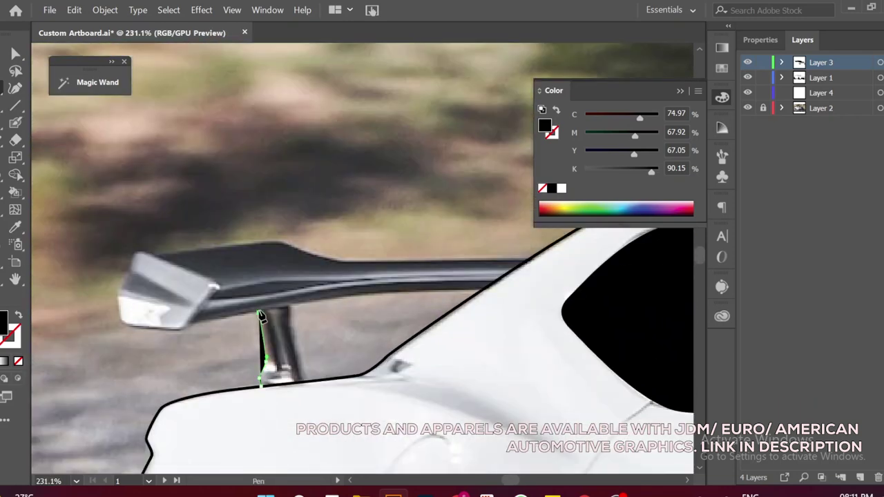
Trace the closed rear spoiler shape with endplate and upright, then add a new layer.
{"action": "left_click", "coordinate": [202, 322]}
{"action": "left_click", "coordinate": [128, 327]}
{"action": "left_click", "coordinate": [119, 285]}
{"action": "left_click", "coordinate": [148, 252]}
{"action": "left_click", "coordinate": [248, 242]}
{"action": "left_click", "coordinate": [321, 257]}
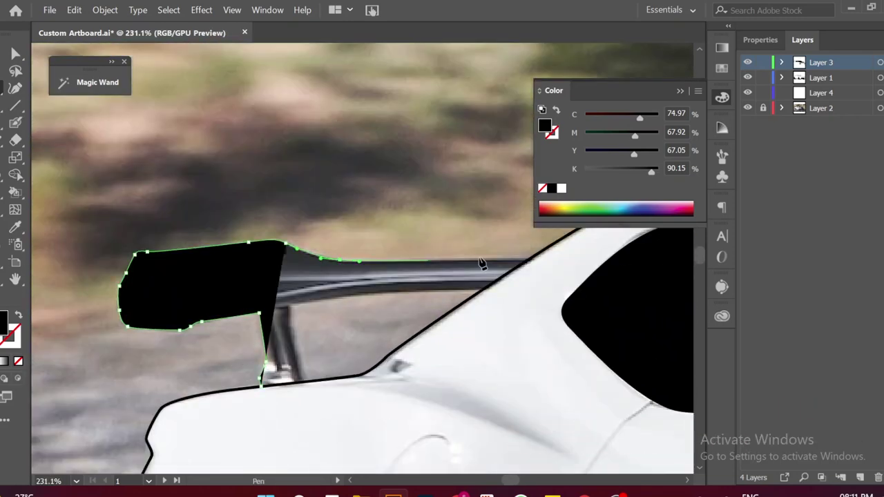
{"action": "left_click", "coordinate": [481, 263]}
{"action": "left_click", "coordinate": [490, 286]}
{"action": "left_click", "coordinate": [290, 302]}
{"action": "left_click", "coordinate": [302, 381]}
{"action": "left_click", "coordinate": [261, 383]}
{"action": "left_click", "coordinate": [411, 218], "text": "ctrl"}
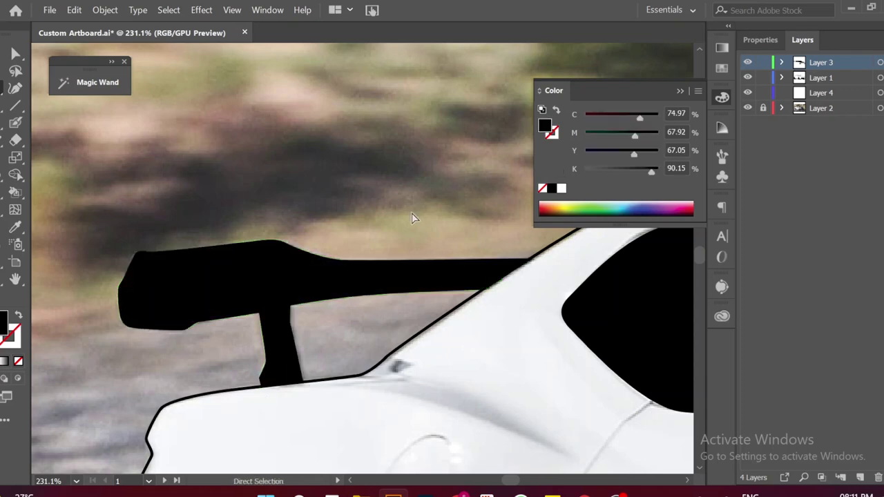
{"action": "key", "text": "ctrl+l"}
{"action": "scroll", "coordinate": [411, 219], "scroll_direction": "down", "scroll_amount": 5}
Draw the front and rear door seam lines as black outlines without fill.
{"action": "scroll", "coordinate": [256, 177], "scroll_direction": "up", "scroll_amount": 3}
{"action": "scroll", "coordinate": [256, 178], "scroll_direction": "up", "scroll_amount": 1}
{"action": "left_click", "coordinate": [288, 200]}
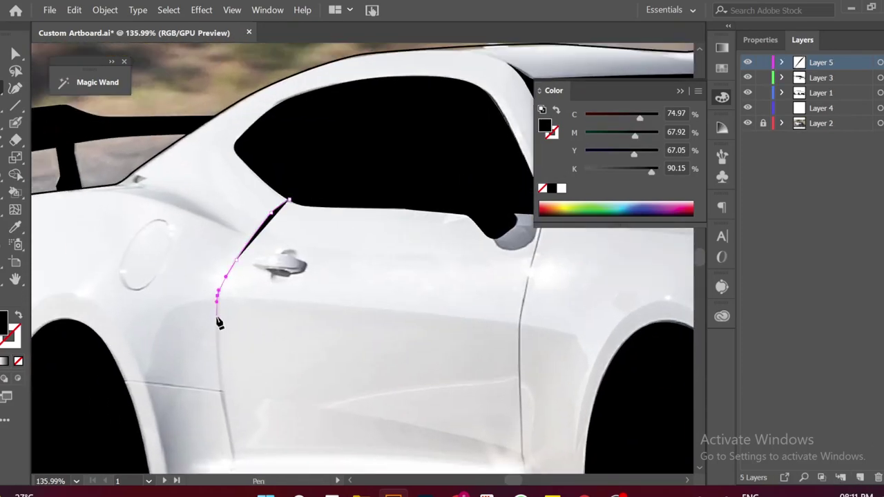
{"action": "scroll", "coordinate": [218, 323], "scroll_direction": "down", "scroll_amount": 3}
{"action": "left_click", "coordinate": [227, 354]}
{"action": "left_click", "coordinate": [232, 386]}
{"action": "key", "text": "shift+x"}
{"action": "left_click", "coordinate": [385, 328], "text": "ctrl"}
{"action": "scroll", "coordinate": [385, 327], "scroll_direction": "down", "scroll_amount": 1}
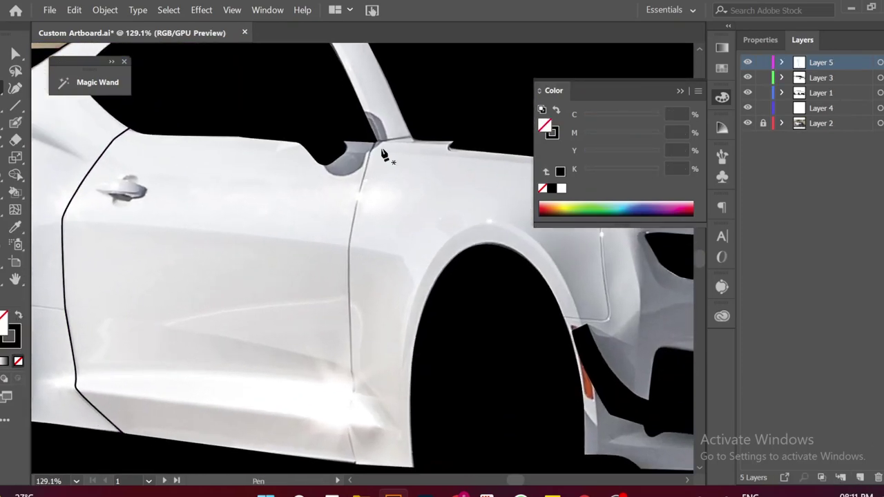
{"action": "left_click", "coordinate": [415, 140]}
Bring the car's front into view and start a new line along the front fender.
{"action": "scroll", "coordinate": [414, 139], "scroll_direction": "down", "scroll_amount": 1}
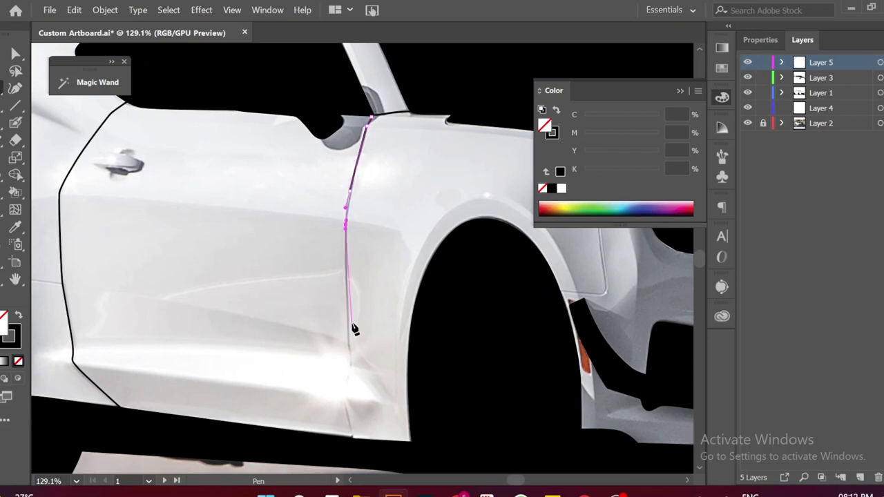
{"action": "scroll", "coordinate": [377, 415], "scroll_direction": "down", "scroll_amount": 2}
{"action": "scroll", "coordinate": [315, 339], "scroll_direction": "up", "scroll_amount": 2}
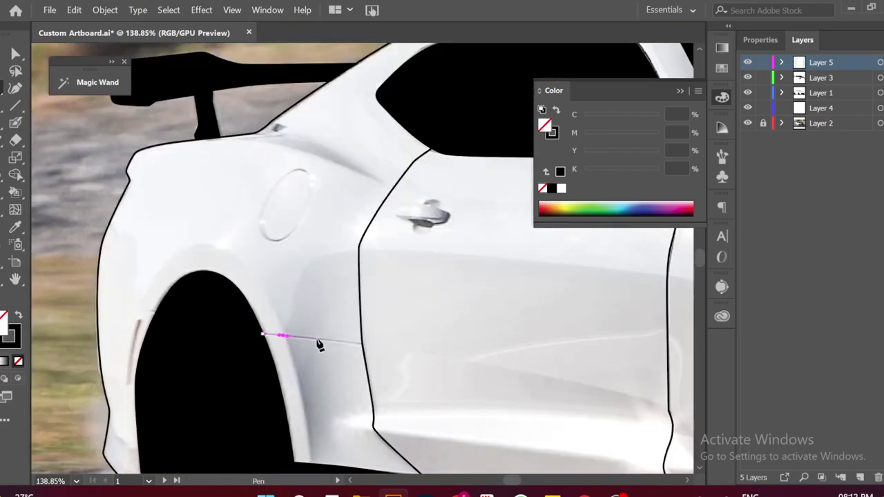
{"action": "scroll", "coordinate": [316, 339], "scroll_direction": "down", "scroll_amount": 2}
{"action": "left_click_drag", "start_coordinate": [691, 407], "coordinate": [378, 406]}
{"action": "scroll", "coordinate": [311, 366], "scroll_direction": "up", "scroll_amount": 1}
{"action": "left_click", "coordinate": [299, 364]}
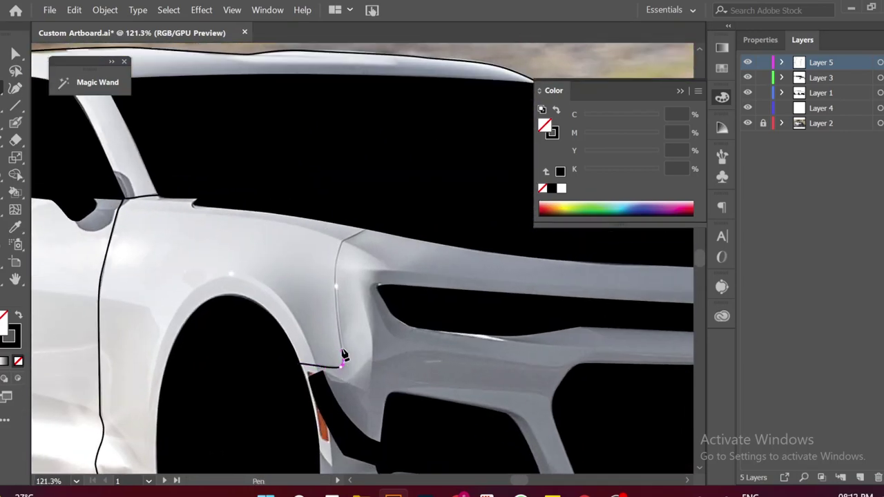
{"action": "scroll", "coordinate": [484, 409], "scroll_direction": "down", "scroll_amount": 3}
{"action": "scroll", "coordinate": [484, 408], "scroll_direction": "down", "scroll_amount": 2}
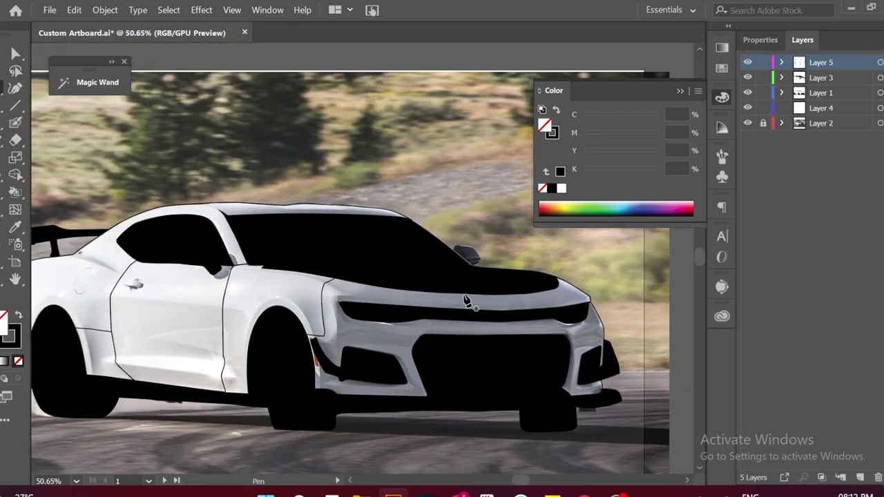
{"action": "scroll", "coordinate": [414, 385], "scroll_direction": "up", "scroll_amount": 7}
{"action": "scroll", "coordinate": [407, 378], "scroll_direction": "up", "scroll_amount": 2}
Select the car outline on Layer 4 and fill the body silhouette grey.
{"action": "key", "text": "shift+x"}
{"action": "key", "text": "n"}
{"action": "left_click_drag", "start_coordinate": [314, 380], "coordinate": [324, 360]}
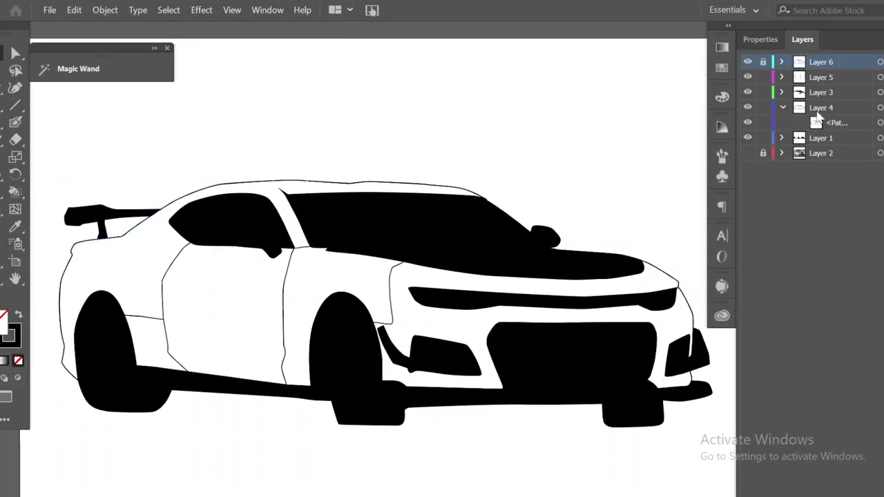
{"action": "left_click", "coordinate": [818, 117]}
{"action": "left_click", "coordinate": [612, 130]}
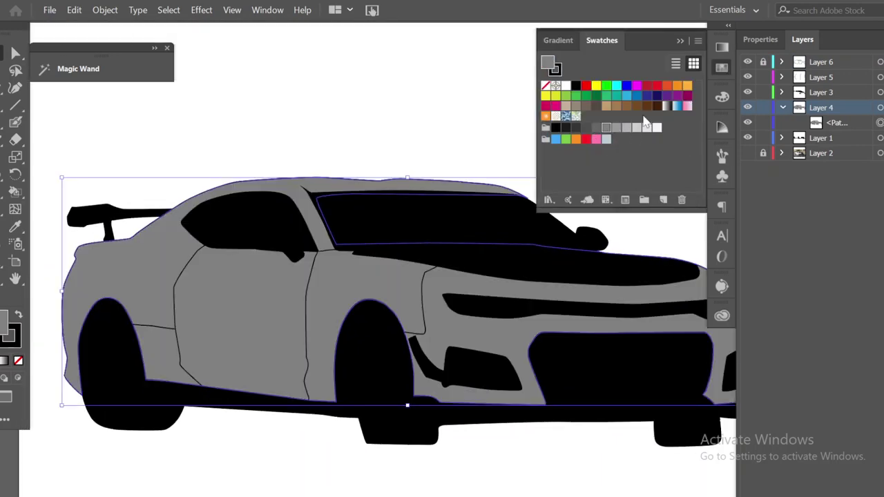
{"action": "left_click", "coordinate": [529, 152]}
Add a new Layer 7 above Layer 4.
{"action": "scroll", "coordinate": [383, 338], "scroll_direction": "up", "scroll_amount": 2}
{"action": "scroll", "coordinate": [471, 344], "scroll_direction": "up", "scroll_amount": 2}
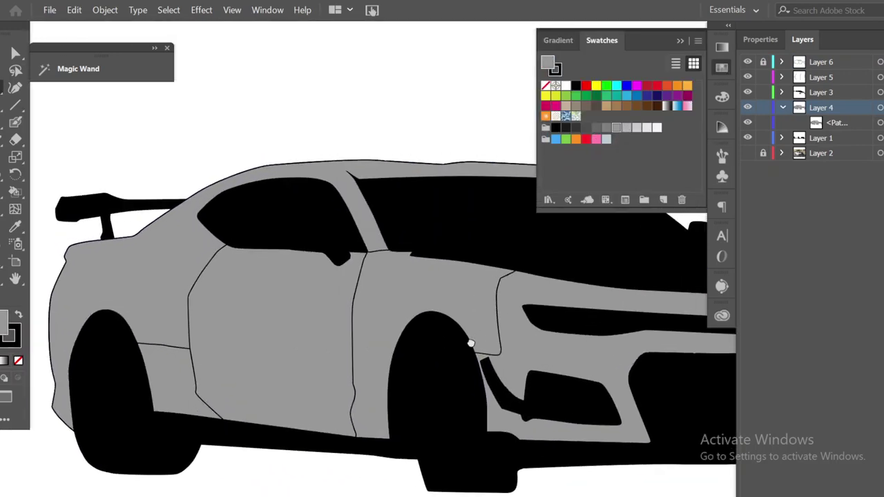
{"action": "key", "text": "ctrl+l"}
{"action": "scroll", "coordinate": [521, 310], "scroll_direction": "up", "scroll_amount": 2}
{"action": "scroll", "coordinate": [401, 335], "scroll_direction": "left", "scroll_amount": 3}
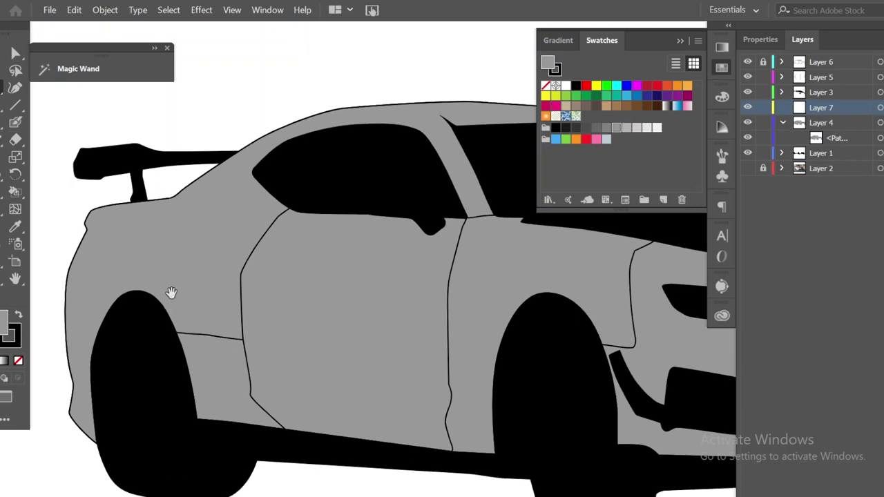
Close the small bumper shape and give it a grey fill.
{"action": "scroll", "coordinate": [171, 293], "scroll_direction": "left", "scroll_amount": 2}
{"action": "left_click", "coordinate": [96, 382]}
{"action": "key", "text": "shift+x"}
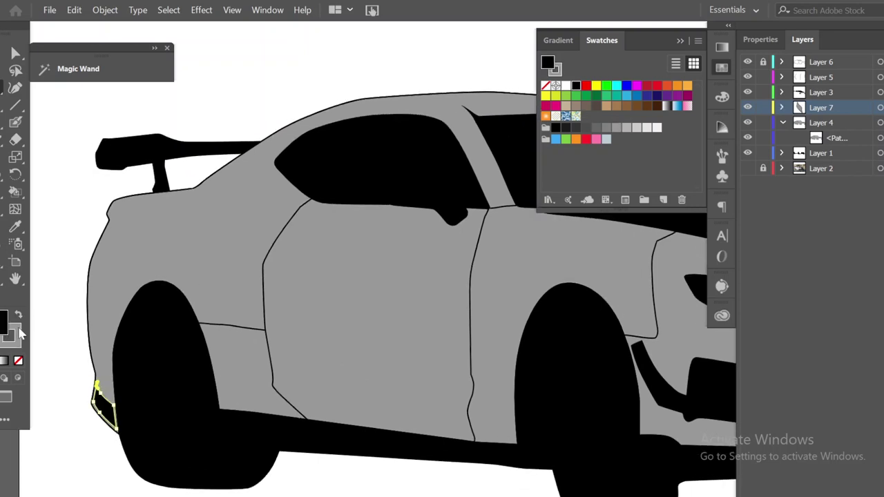
{"action": "left_click", "coordinate": [18, 361]}
{"action": "left_click", "coordinate": [595, 127]}
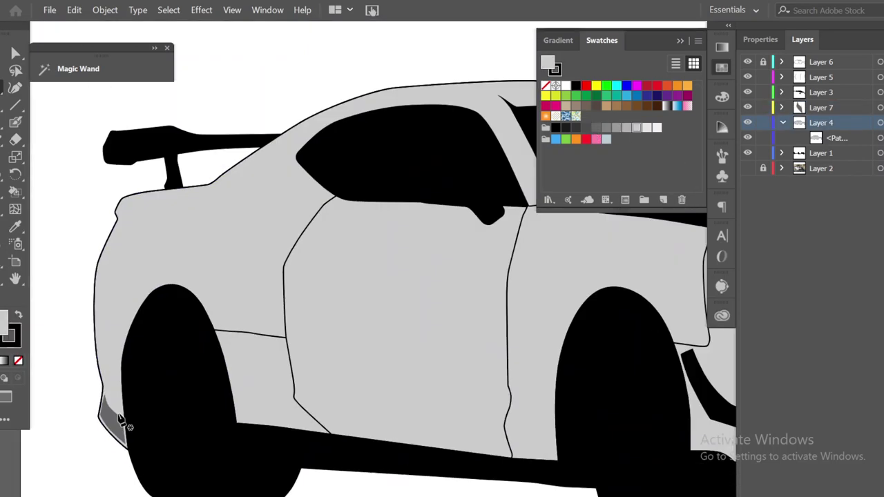
Draw dark grey side shading along the lower door and around both wheel arches.
{"action": "scroll", "coordinate": [174, 395], "scroll_direction": "down", "scroll_amount": 1}
{"action": "left_click_drag", "start_coordinate": [191, 287], "coordinate": [202, 290]}
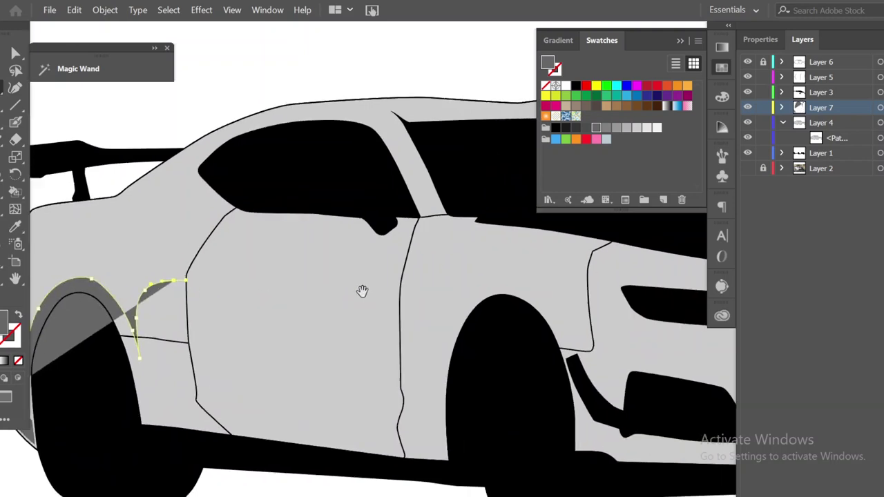
{"action": "left_click", "coordinate": [415, 309]}
{"action": "left_click", "coordinate": [446, 341]}
{"action": "left_click", "coordinate": [517, 278]}
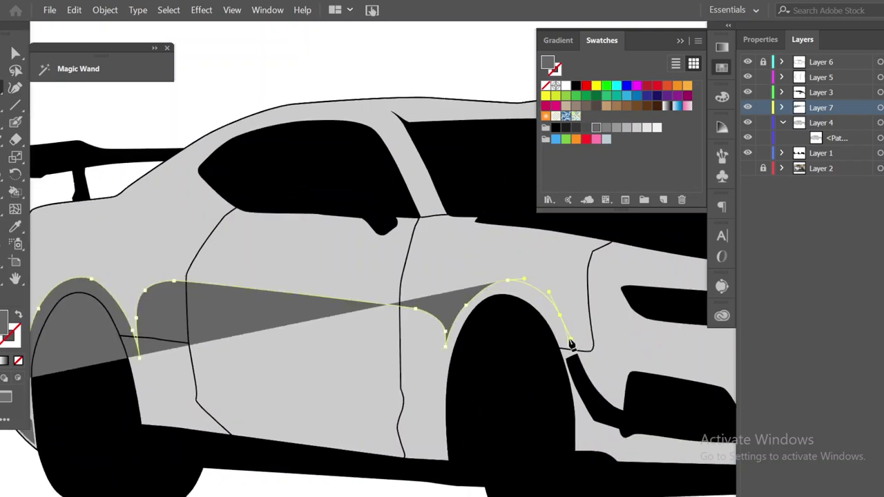
{"action": "left_click", "coordinate": [560, 316]}
{"action": "mouse_move", "coordinate": [586, 437]}
{"action": "left_mouse_down"}
{"action": "mouse_move", "coordinate": [311, 394]}
{"action": "mouse_move", "coordinate": [420, 422]}
{"action": "left_mouse_up"}
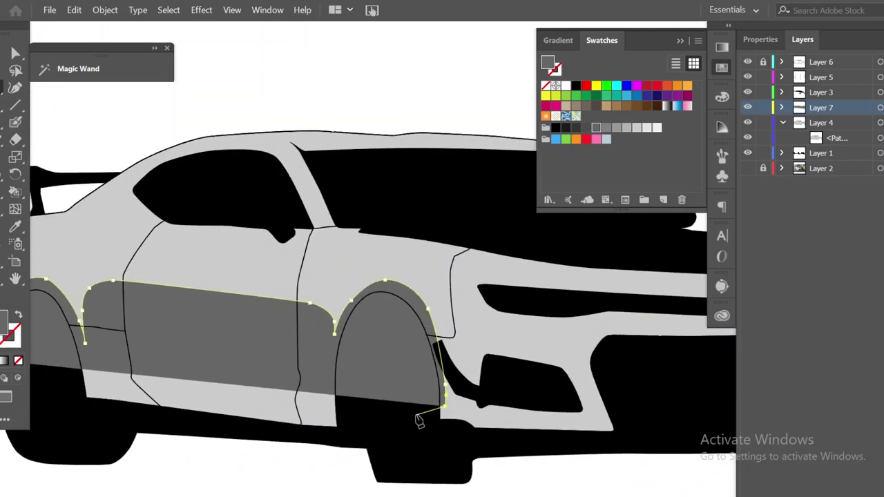
{"action": "left_click", "coordinate": [420, 422]}
{"action": "scroll", "coordinate": [339, 434], "scroll_direction": "down", "scroll_amount": 2}
{"action": "key", "text": "Escape"}
{"action": "left_click_drag", "start_coordinate": [306, 401], "coordinate": [451, 410]}
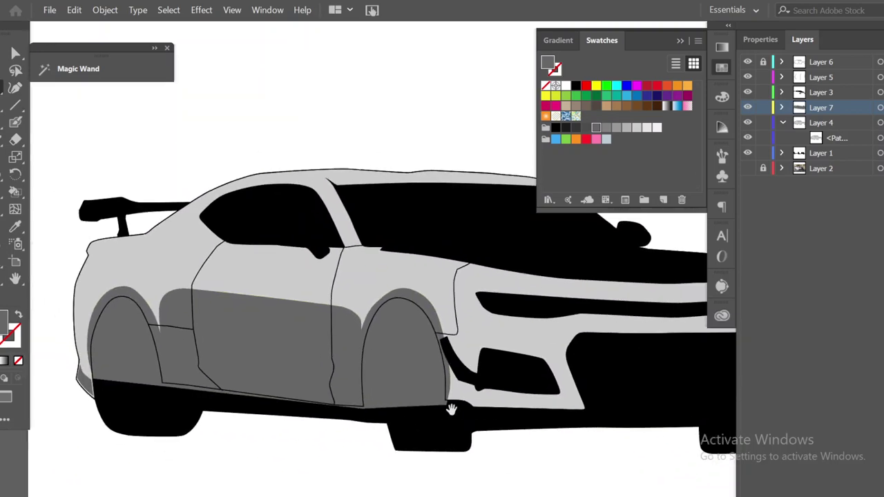
Move Layer 1 above Layer 7 in the Layers panel.
{"action": "left_click_drag", "start_coordinate": [820, 158], "coordinate": [820, 101]}
{"action": "scroll", "coordinate": [336, 315], "scroll_direction": "up", "scroll_amount": 3}
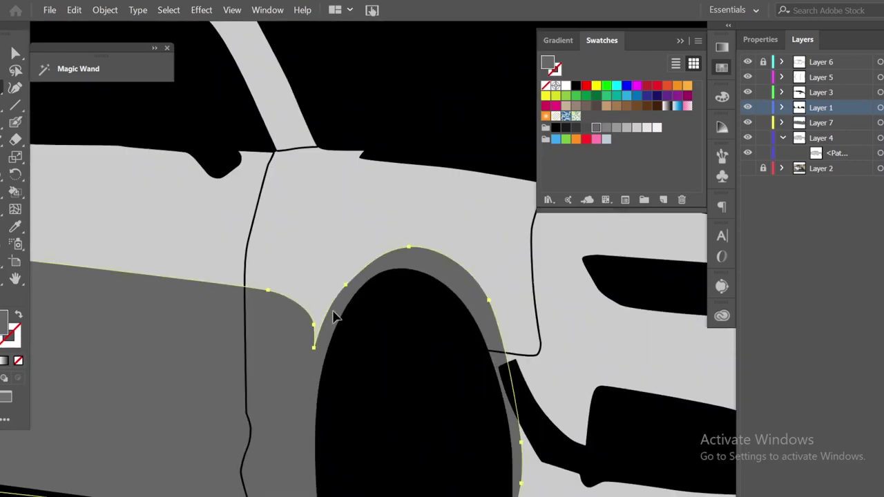
{"action": "scroll", "coordinate": [347, 303], "scroll_direction": "down", "scroll_amount": 5}
{"action": "scroll", "coordinate": [435, 419], "scroll_direction": "up", "scroll_amount": 4}
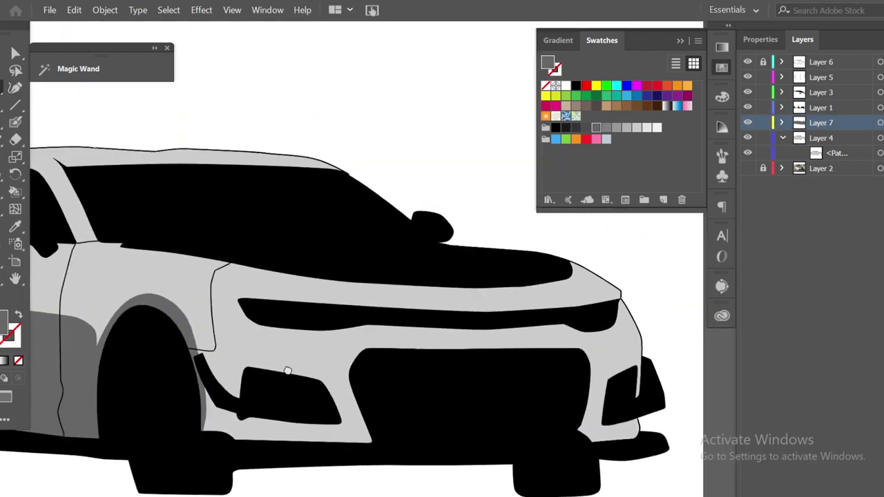
Trace front shading from the fender edge along the bumper and headlight top.
{"action": "mouse_move", "coordinate": [288, 371]}
{"action": "left_mouse_down"}
{"action": "mouse_move", "coordinate": [322, 378]}
{"action": "mouse_move", "coordinate": [449, 366]}
{"action": "left_mouse_up"}
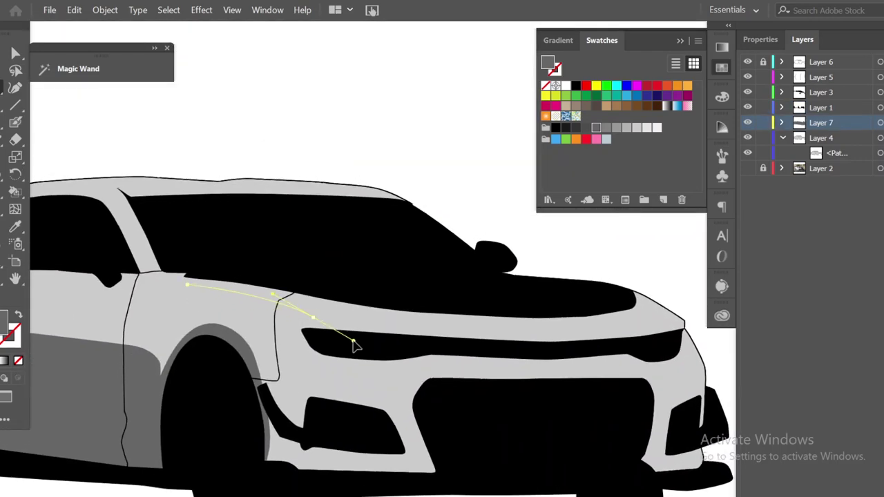
{"action": "left_click", "coordinate": [298, 369]}
{"action": "left_click", "coordinate": [295, 389]}
{"action": "left_click", "coordinate": [267, 383]}
{"action": "left_click_drag", "start_coordinate": [293, 469], "coordinate": [313, 472]}
{"action": "left_click_drag", "start_coordinate": [453, 468], "coordinate": [339, 447]}
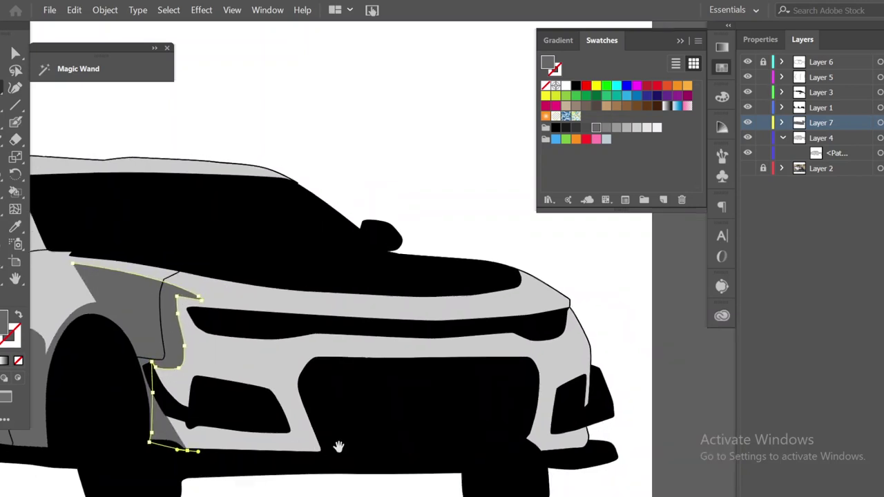
{"action": "left_click_drag", "start_coordinate": [588, 451], "coordinate": [591, 441]}
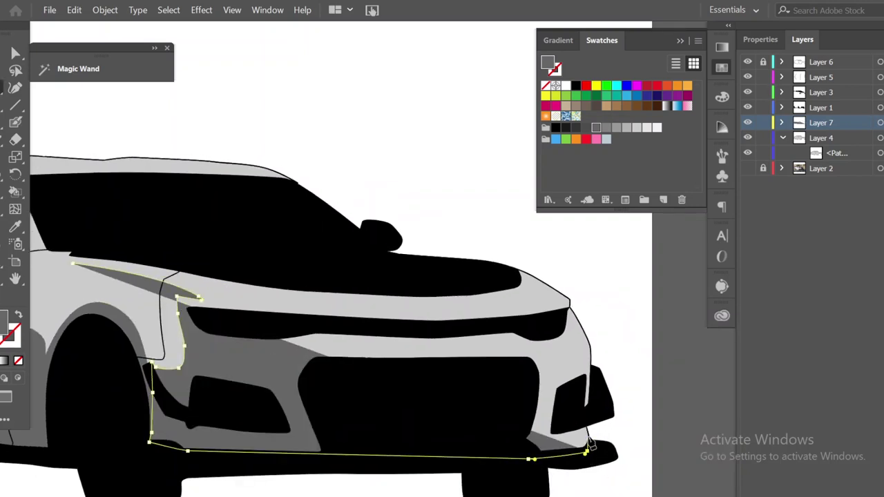
{"action": "left_click", "coordinate": [586, 424]}
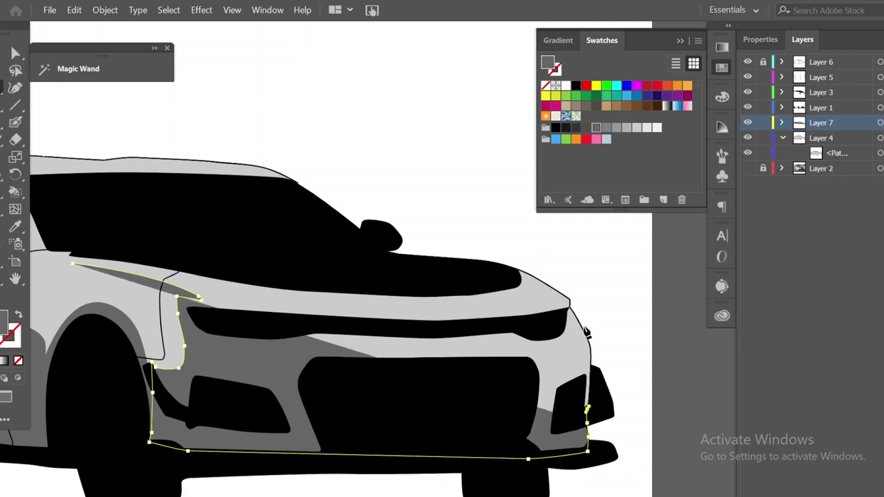
{"action": "left_click", "coordinate": [571, 304]}
{"action": "left_click_drag", "start_coordinate": [391, 330], "coordinate": [374, 329]}
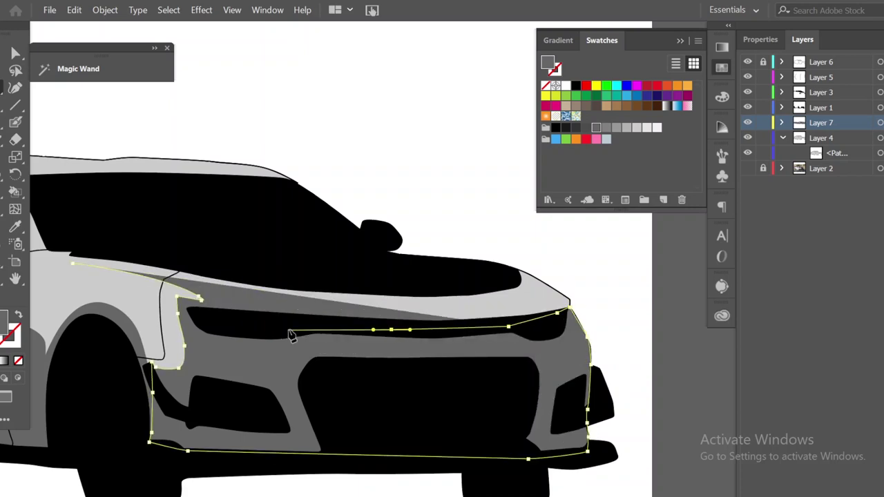
{"action": "left_click", "coordinate": [289, 330]}
{"action": "left_click_drag", "start_coordinate": [201, 299], "coordinate": [159, 271]}
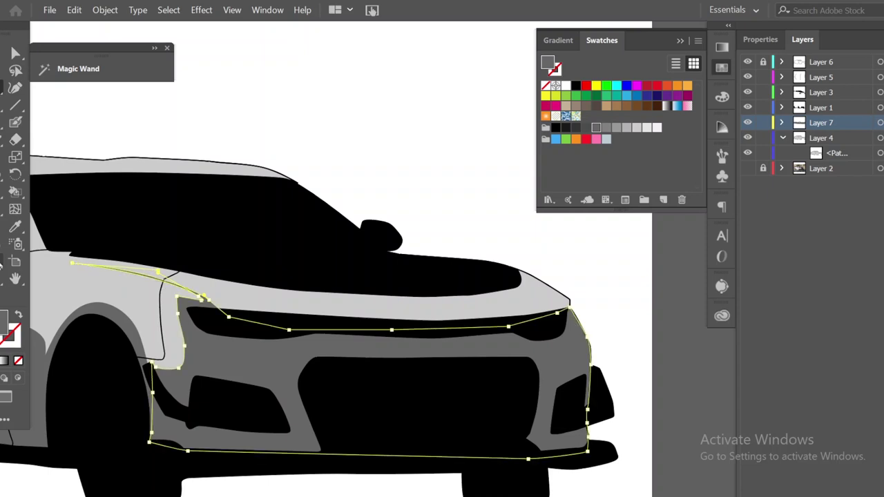
Draw a highlight shape along the hood edge and around its corner.
{"action": "scroll", "coordinate": [456, 346], "scroll_direction": "down", "scroll_amount": 3}
{"action": "scroll", "coordinate": [437, 388], "scroll_direction": "up", "scroll_amount": 2}
{"action": "scroll", "coordinate": [412, 342], "scroll_direction": "up", "scroll_amount": 3}
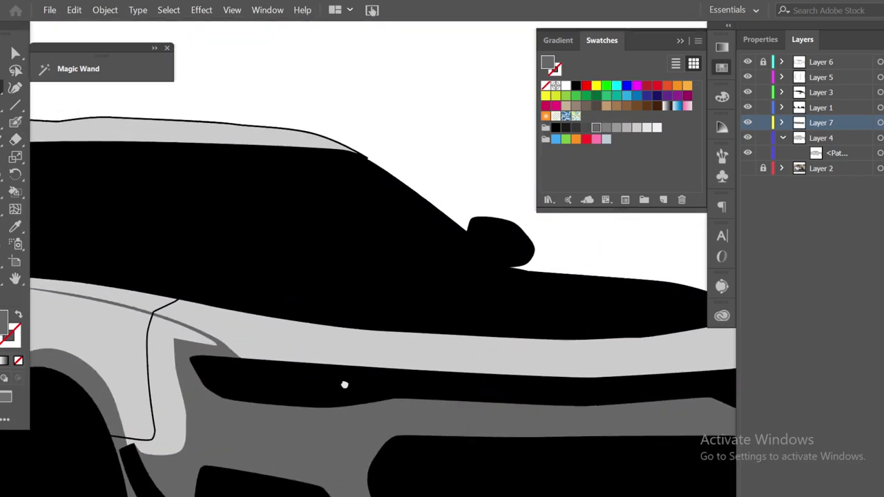
{"action": "left_click", "coordinate": [257, 344]}
{"action": "left_click", "coordinate": [225, 311]}
{"action": "scroll", "coordinate": [404, 320], "scroll_direction": "right", "scroll_amount": 3}
{"action": "left_click", "coordinate": [266, 319]}
{"action": "left_click", "coordinate": [577, 321]}
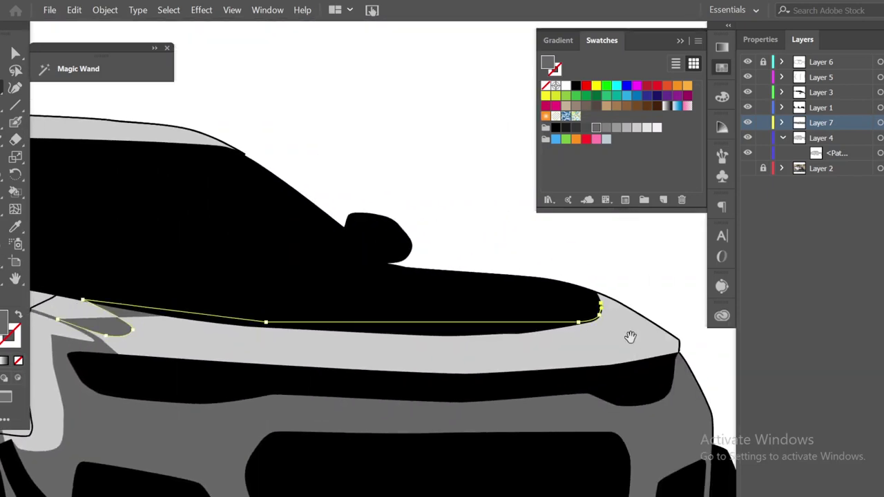
{"action": "left_click_drag", "start_coordinate": [646, 330], "coordinate": [615, 349]}
{"action": "left_click", "coordinate": [567, 347]}
{"action": "left_click_drag", "start_coordinate": [379, 357], "coordinate": [349, 368]}
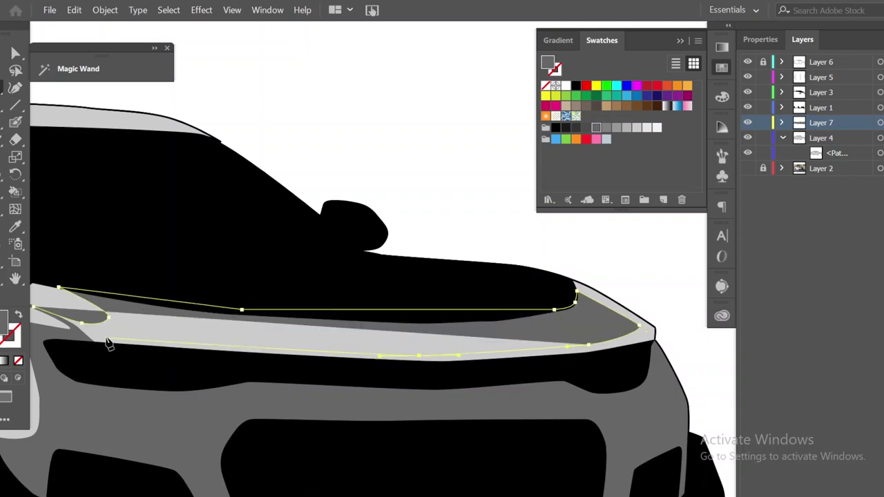
{"action": "key", "text": "ctrl+minus"}
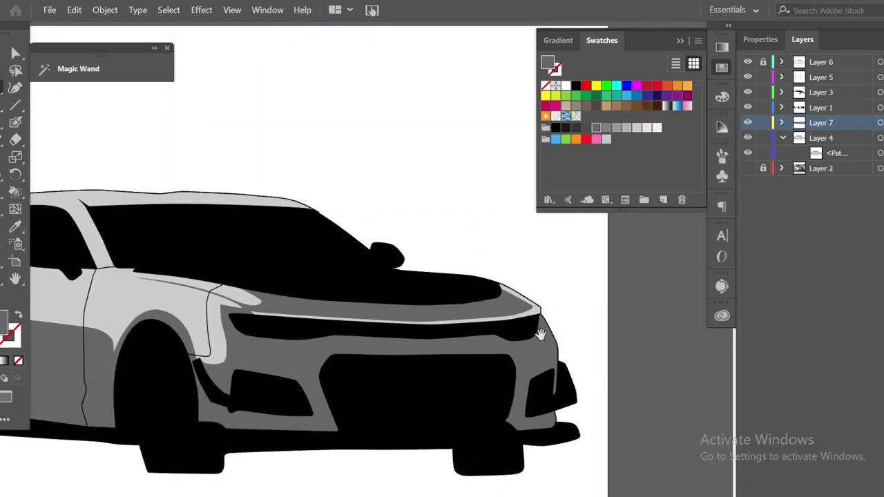
Add a thin shading sliver near the car's rear side.
{"action": "key", "text": "ctrl+plus"}
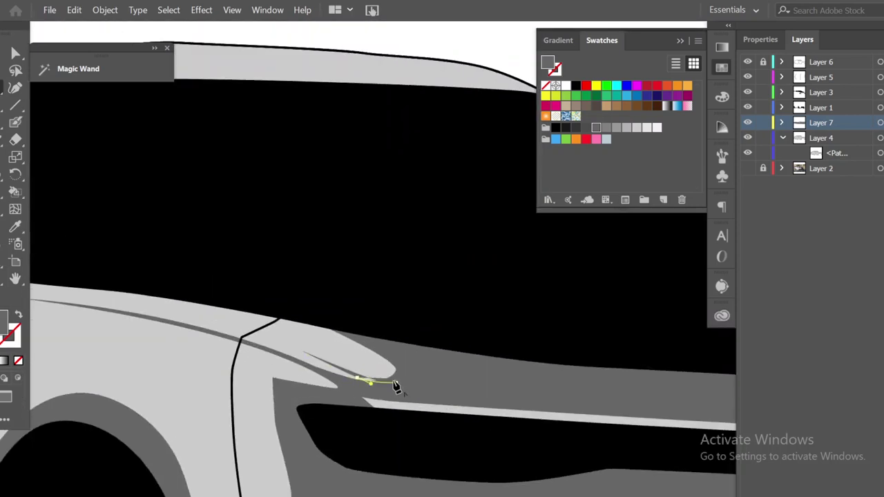
{"action": "key", "text": "ctrl+minus"}
{"action": "key", "text": "ctrl+minus"}
{"action": "key", "text": "ctrl+plus"}
{"action": "key", "text": "ctrl+plus"}
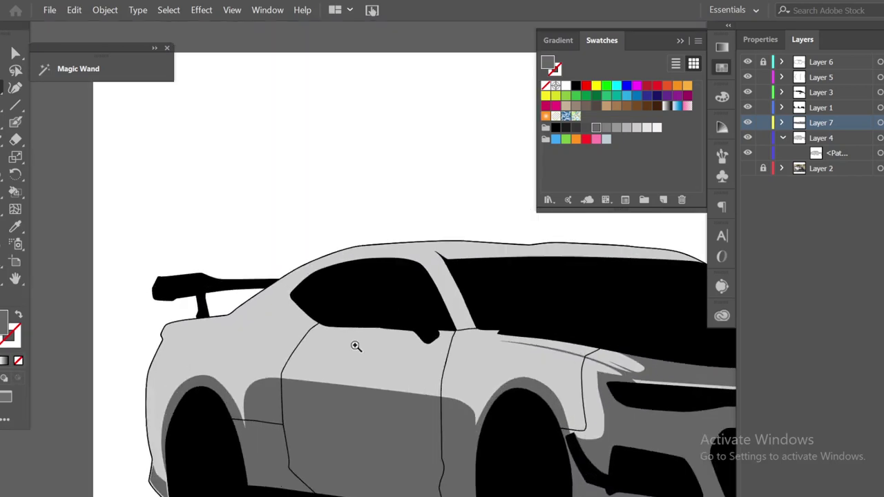
{"action": "left_click", "coordinate": [229, 315]}
{"action": "left_click", "coordinate": [344, 346]}
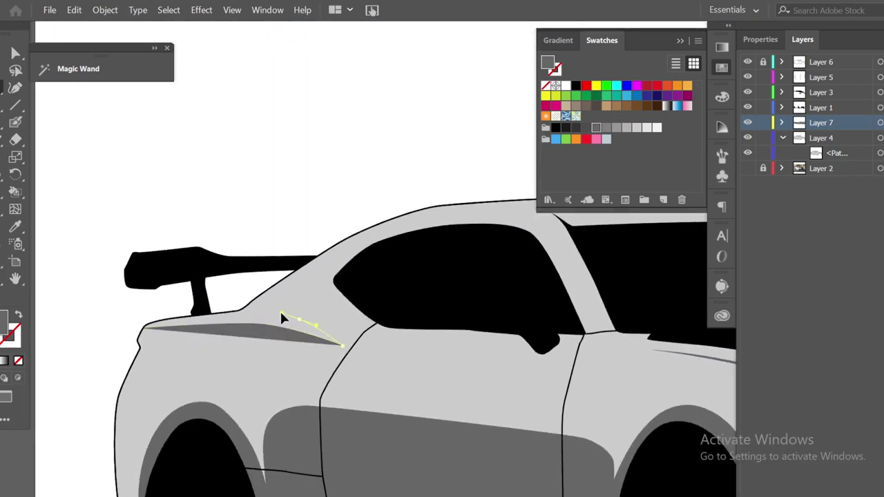
Add shading along the roof edge near the roof pillar.
{"action": "key", "text": "ctrl+minus"}
{"action": "key", "text": "ctrl+minus"}
{"action": "key", "text": "ctrl+minus"}
{"action": "key", "text": "ctrl+minus"}
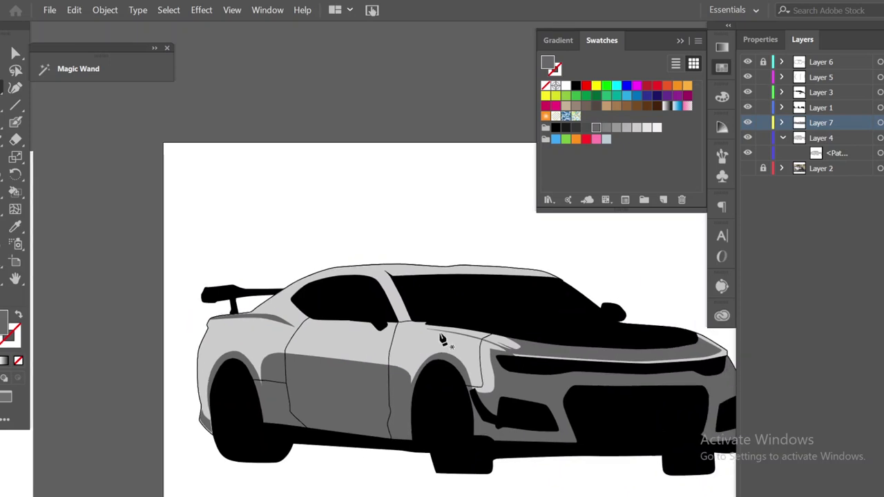
{"action": "key", "text": "ctrl+plus"}
{"action": "key", "text": "ctrl+plus"}
{"action": "left_click_drag", "start_coordinate": [362, 393], "coordinate": [386, 408]}
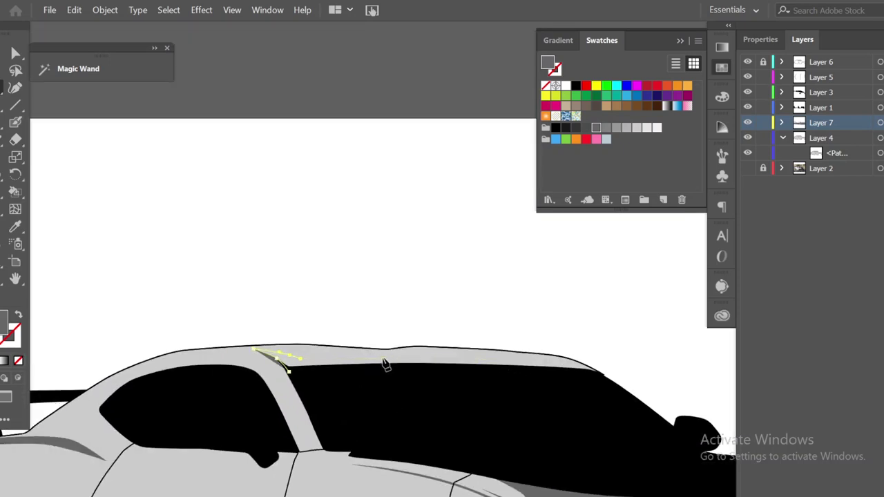
{"action": "left_click", "coordinate": [487, 359]}
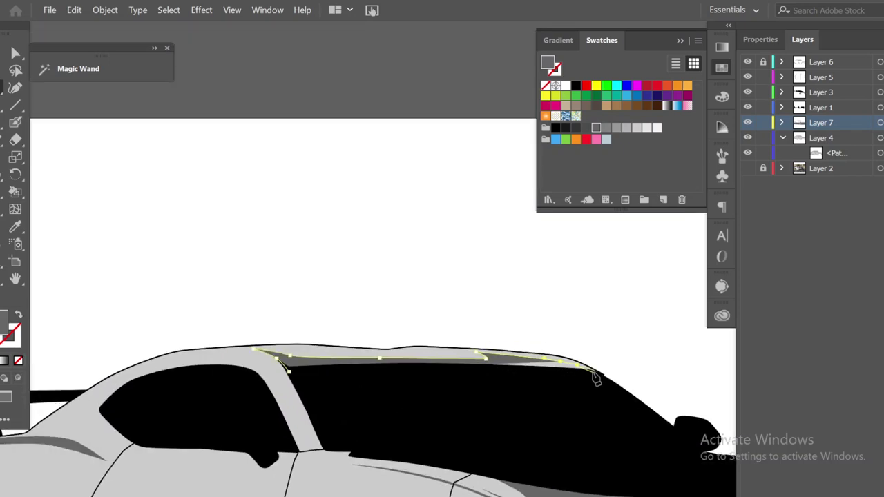
Zoom in on the front fender and add a new Layer 8 above Layer 7.
{"action": "key", "text": "ctrl+minus"}
{"action": "key", "text": "ctrl+minus"}
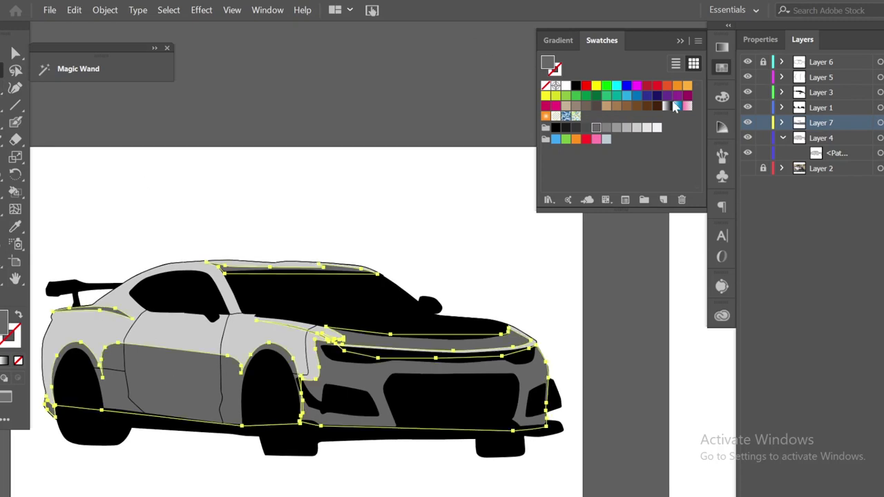
{"action": "key", "text": "ctrl+plus"}
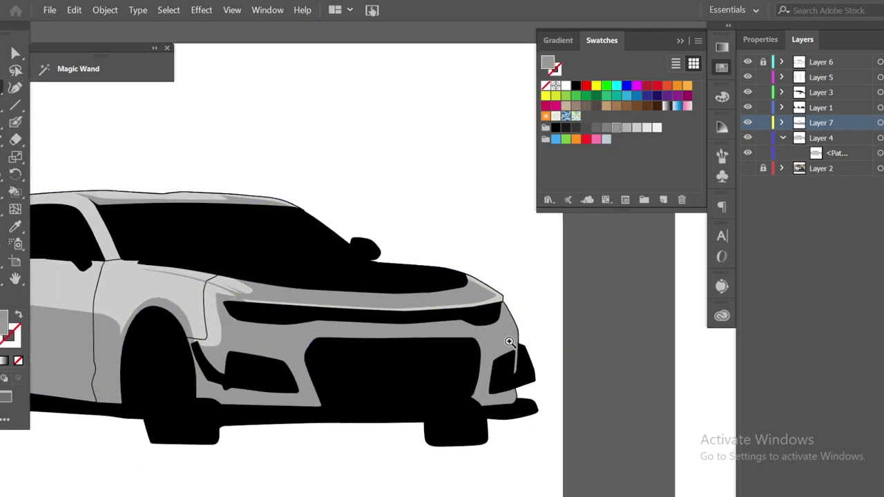
{"action": "key", "text": "ctrl+plus"}
{"action": "key", "text": "ctrl+l"}
{"action": "left_click", "coordinate": [480, 316]}
Give the new shape a light-grey fill and zoom in on the right bumper.
{"action": "scroll", "coordinate": [250, 335], "scroll_direction": "up", "scroll_amount": 1}
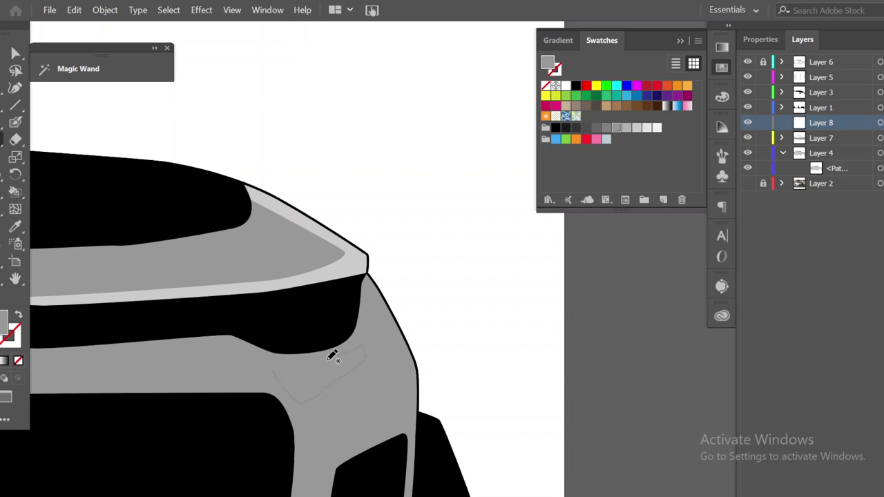
{"action": "left_click", "coordinate": [631, 131]}
{"action": "key", "text": "ctrl+minus"}
{"action": "key", "text": "ctrl+minus"}
{"action": "left_click", "coordinate": [375, 395]}
{"action": "left_click", "coordinate": [532, 381]}
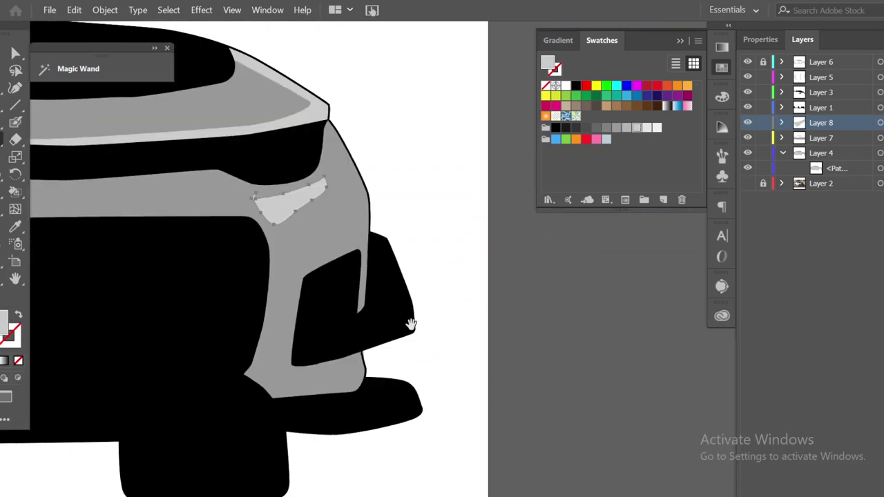
{"action": "left_click", "coordinate": [410, 322]}
{"action": "left_click", "coordinate": [459, 367], "text": "alt"}
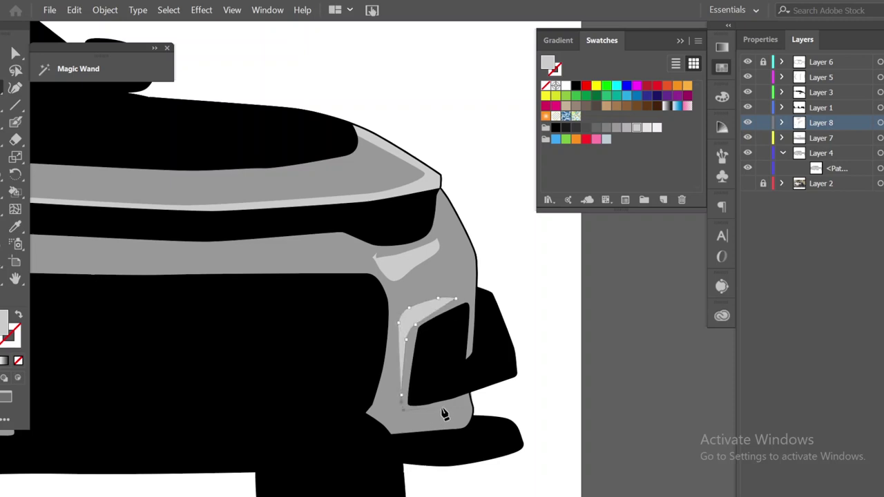
Trace a light-grey highlight around the right bumper opening down to its lower corner.
{"action": "left_click_drag", "start_coordinate": [444, 413], "coordinate": [460, 410]}
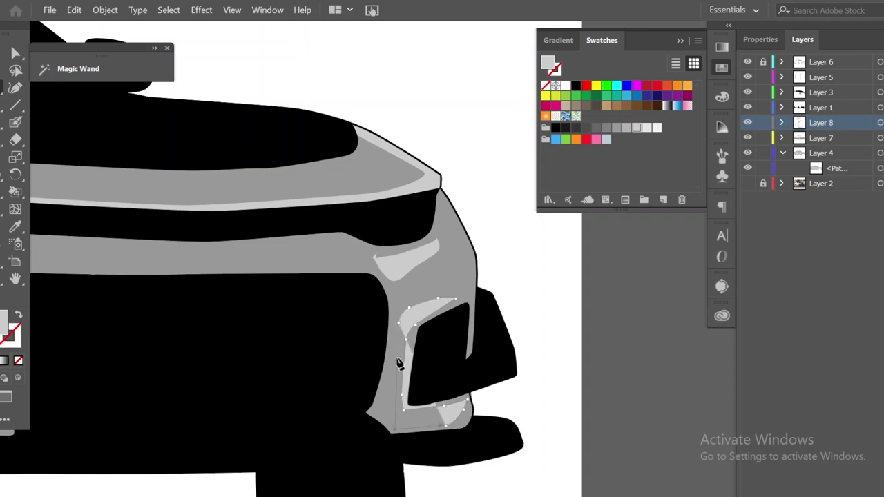
{"action": "key", "text": "ctrl+shift+a"}
{"action": "left_click", "coordinate": [539, 345], "text": "alt"}
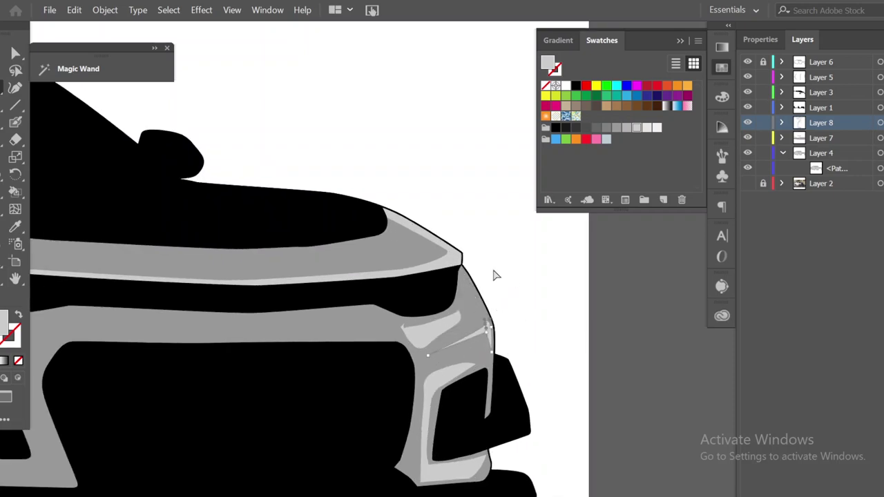
{"action": "scroll", "coordinate": [487, 269], "scroll_direction": "up", "scroll_amount": 3}
{"action": "scroll", "coordinate": [534, 341], "scroll_direction": "down", "scroll_amount": 2}
{"action": "scroll", "coordinate": [507, 365], "scroll_direction": "down", "scroll_amount": 3}
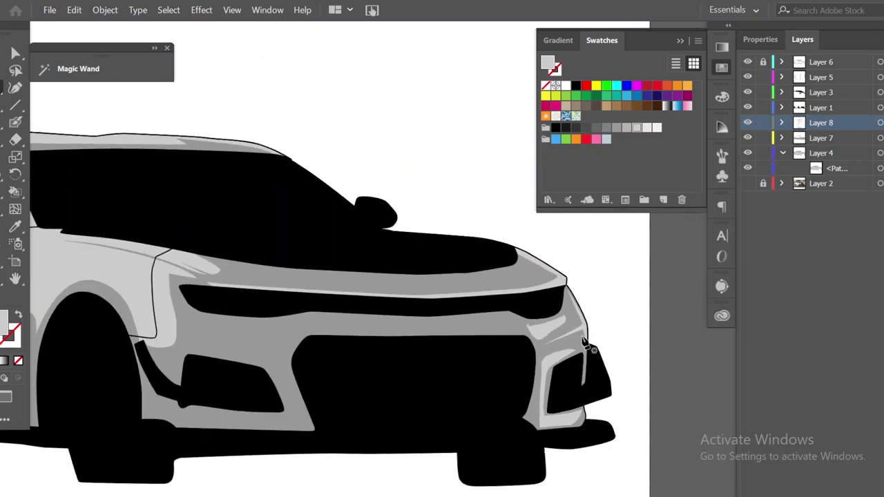
{"action": "scroll", "coordinate": [367, 395], "scroll_direction": "up", "scroll_amount": 2}
{"action": "scroll", "coordinate": [257, 345], "scroll_direction": "up", "scroll_amount": 2}
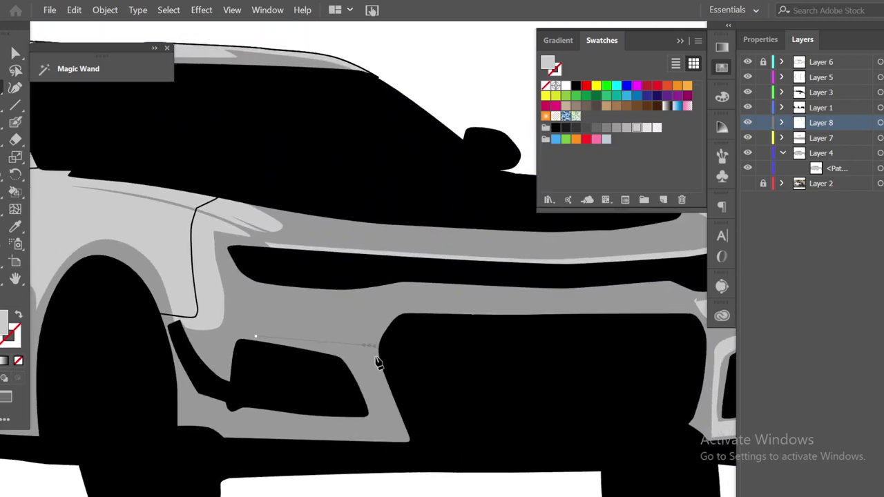
{"action": "left_click", "coordinate": [408, 438]}
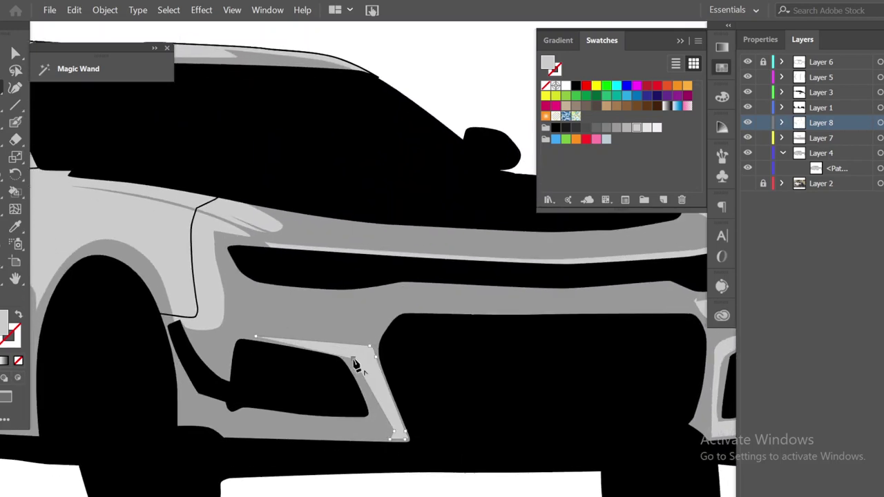
{"action": "left_click", "coordinate": [255, 338]}
Deselect the highlight and reframe the view on the front bumper.
{"action": "scroll", "coordinate": [456, 351], "scroll_direction": "down", "scroll_amount": 2}
{"action": "scroll", "coordinate": [248, 223], "scroll_direction": "up", "scroll_amount": 2}
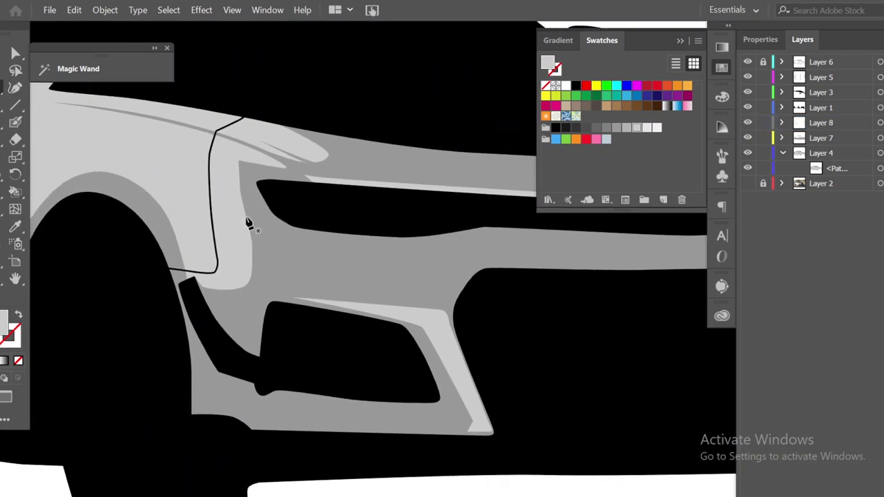
{"action": "scroll", "coordinate": [464, 422], "scroll_direction": "up", "scroll_amount": 1}
{"action": "scroll", "coordinate": [518, 409], "scroll_direction": "up", "scroll_amount": 1}
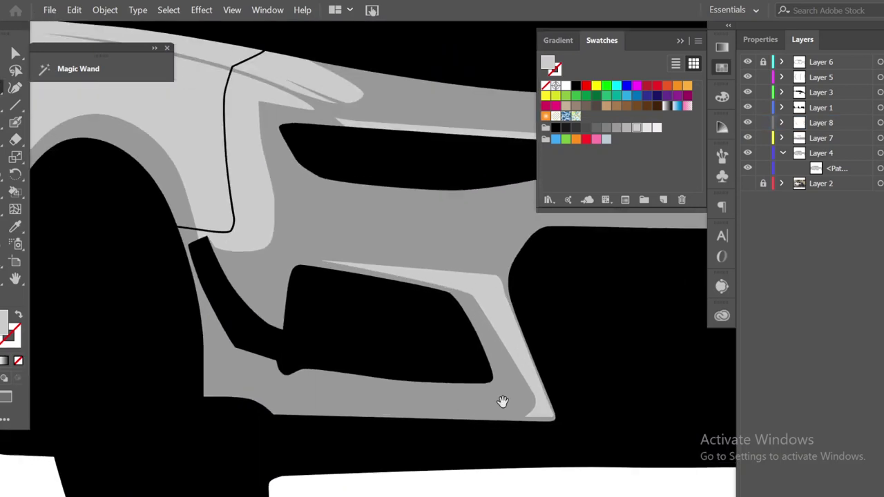
{"action": "scroll", "coordinate": [504, 403], "scroll_direction": "up", "scroll_amount": 1}
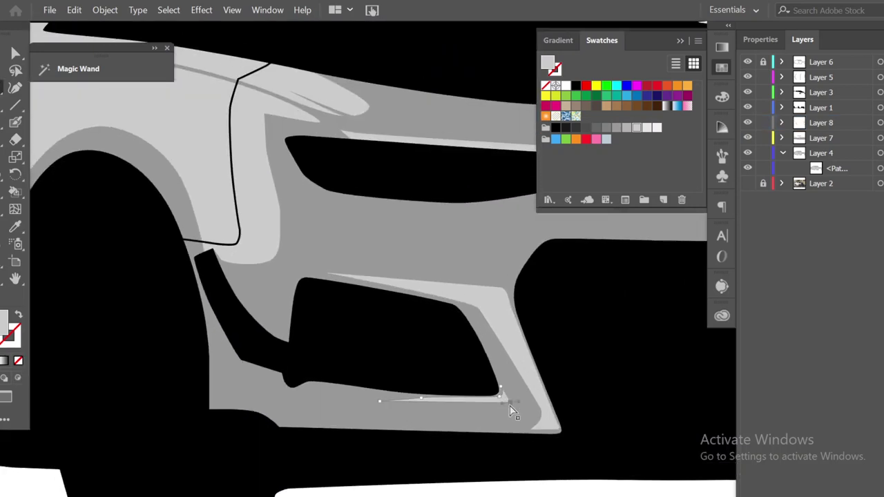
{"action": "scroll", "coordinate": [484, 394], "scroll_direction": "left", "scroll_amount": 3}
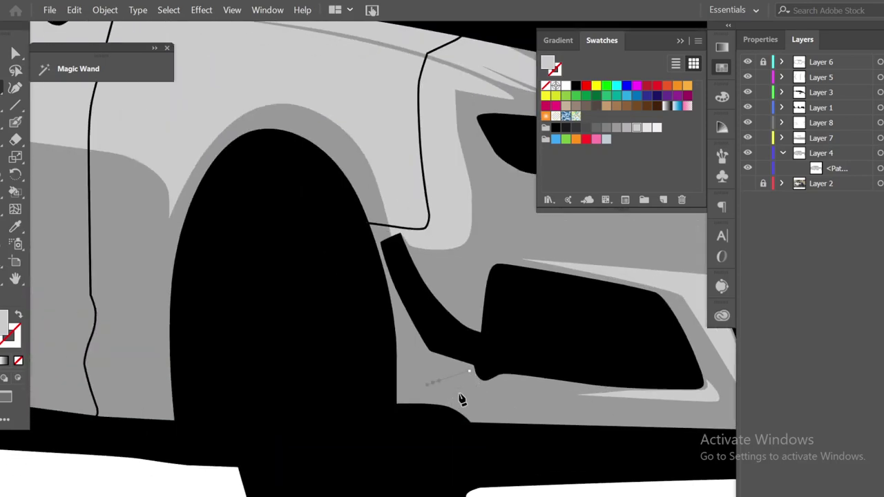
{"action": "key", "text": "ctrl+0"}
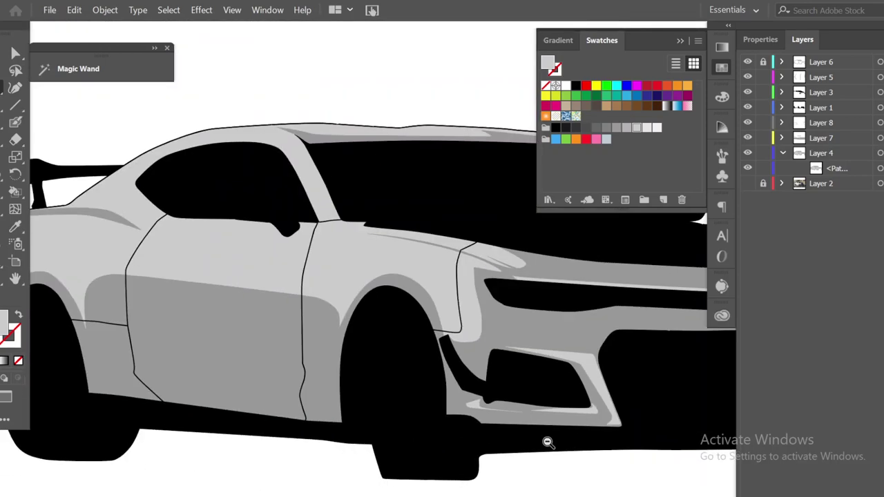
{"action": "scroll", "coordinate": [334, 408], "scroll_direction": "up", "scroll_amount": 6}
{"action": "scroll", "coordinate": [484, 428], "scroll_direction": "down", "scroll_amount": 5}
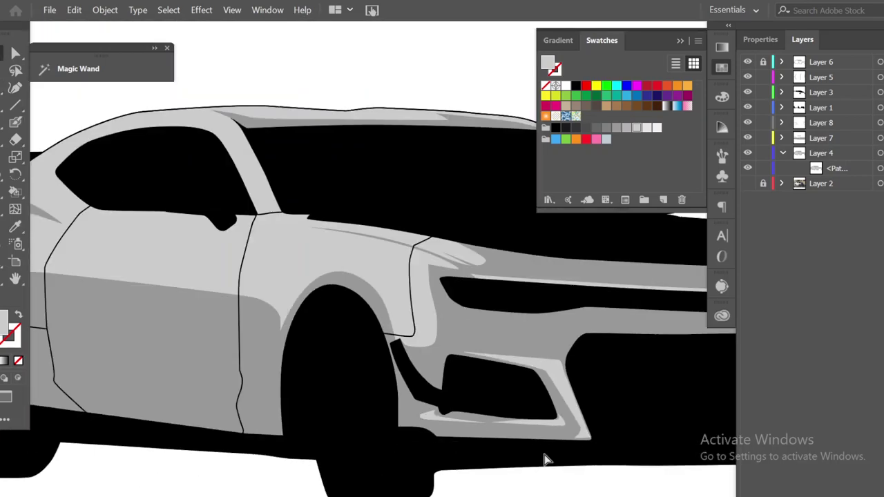
{"action": "scroll", "coordinate": [410, 411], "scroll_direction": "up", "scroll_amount": 2}
{"action": "left_click_drag", "start_coordinate": [411, 410], "coordinate": [434, 364]}
{"action": "scroll", "coordinate": [449, 338], "scroll_direction": "up", "scroll_amount": 1}
{"action": "scroll", "coordinate": [405, 393], "scroll_direction": "up", "scroll_amount": 1}
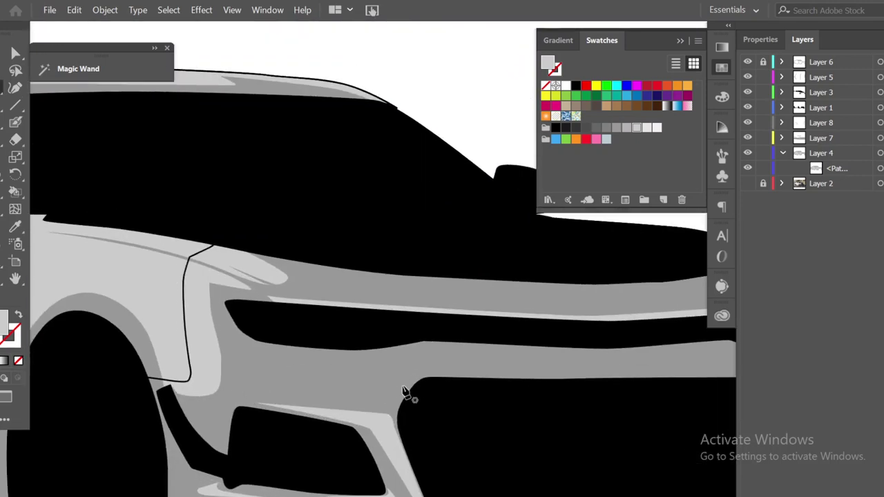
Draw a light-grey highlight along the bumper's lower edge toward the grille corner.
{"action": "left_click", "coordinate": [402, 378]}
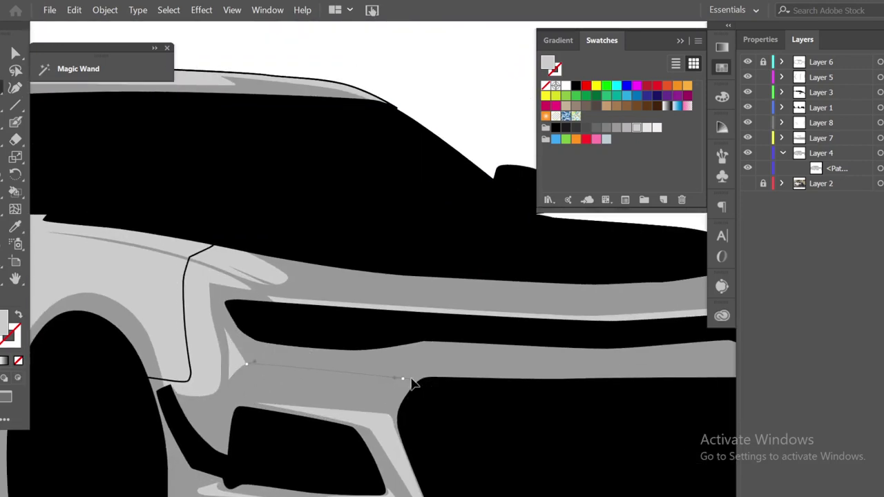
{"action": "left_click", "coordinate": [453, 366]}
{"action": "left_click", "coordinate": [487, 366]}
{"action": "left_click_drag", "start_coordinate": [328, 358], "coordinate": [356, 358]}
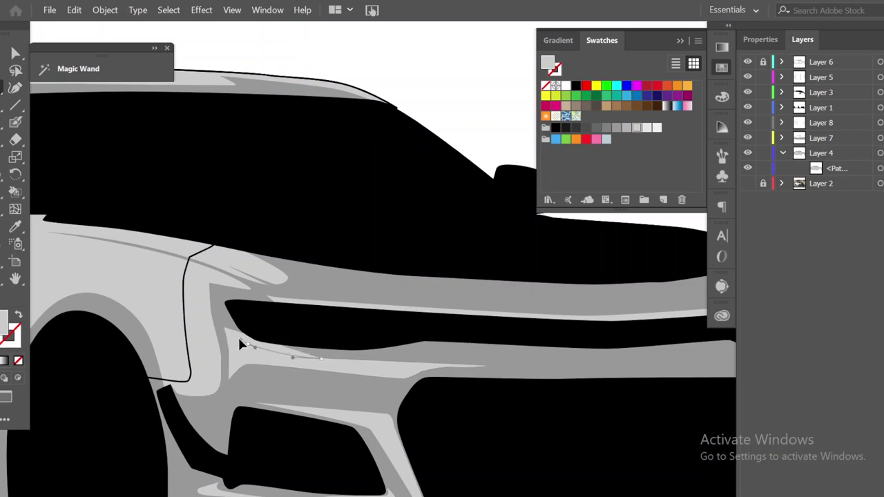
{"action": "left_click", "coordinate": [240, 343]}
{"action": "scroll", "coordinate": [277, 366], "scroll_direction": "down", "scroll_amount": 2}
{"action": "scroll", "coordinate": [318, 387], "scroll_direction": "up", "scroll_amount": 1}
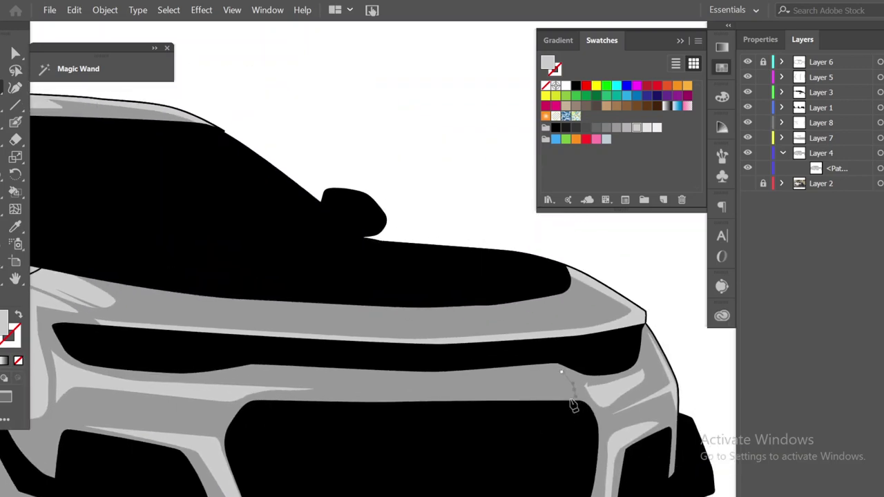
{"action": "left_click_drag", "start_coordinate": [433, 386], "coordinate": [468, 385]}
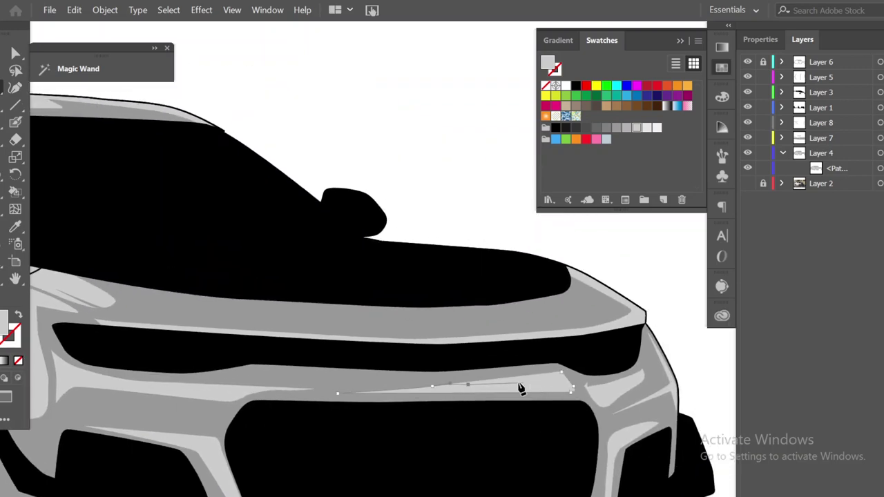
{"action": "scroll", "coordinate": [499, 408], "scroll_direction": "down", "scroll_amount": 3}
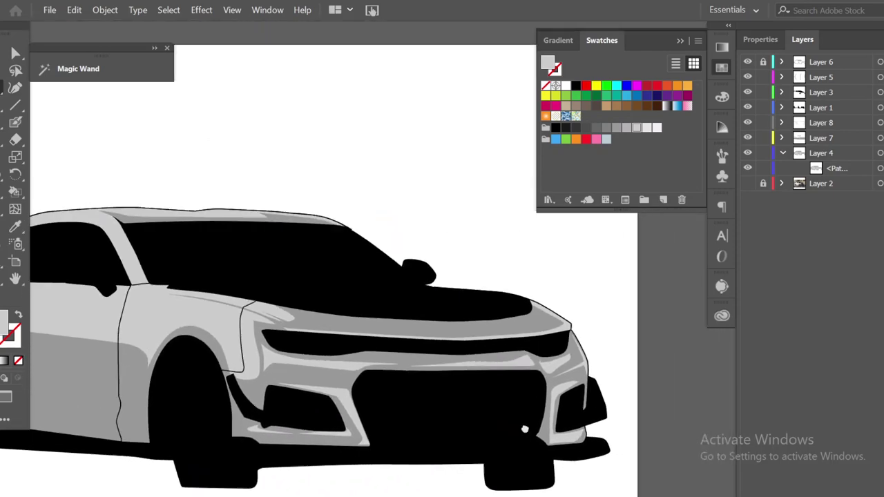
{"action": "scroll", "coordinate": [355, 337], "scroll_direction": "up", "scroll_amount": 2}
Close a white highlight sliver along the car's lower side sill.
{"action": "left_click", "coordinate": [354, 337]}
{"action": "scroll", "coordinate": [354, 338], "scroll_direction": "up", "scroll_amount": 2}
{"action": "scroll", "coordinate": [357, 345], "scroll_direction": "down", "scroll_amount": 3}
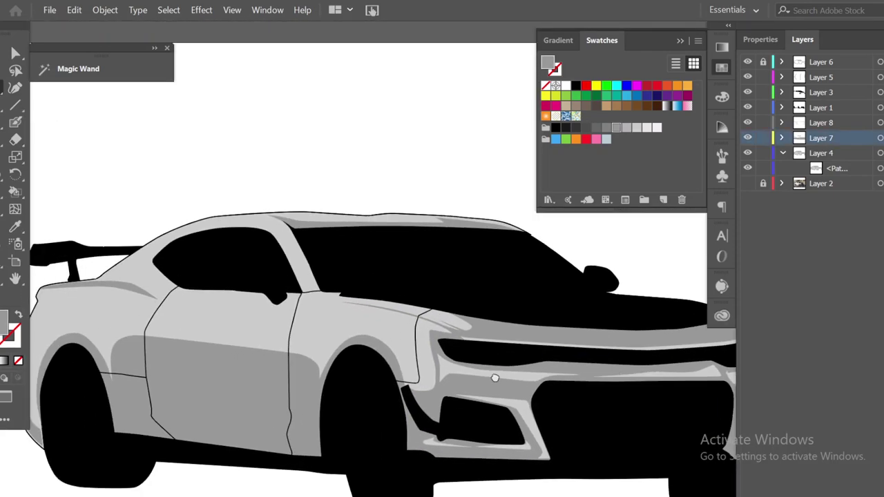
{"action": "scroll", "coordinate": [413, 391], "scroll_direction": "up", "scroll_amount": 2}
{"action": "scroll", "coordinate": [412, 390], "scroll_direction": "down", "scroll_amount": 2}
{"action": "scroll", "coordinate": [375, 389], "scroll_direction": "up", "scroll_amount": 2}
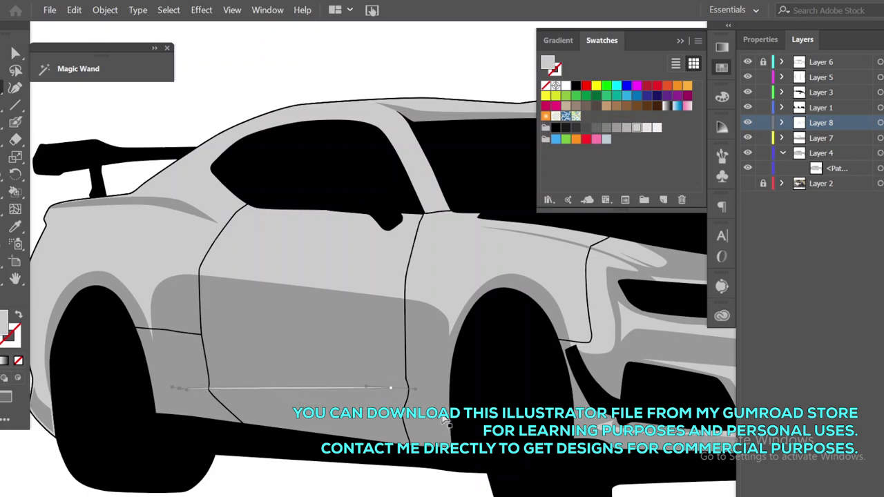
{"action": "scroll", "coordinate": [412, 391], "scroll_direction": "up", "scroll_amount": 1}
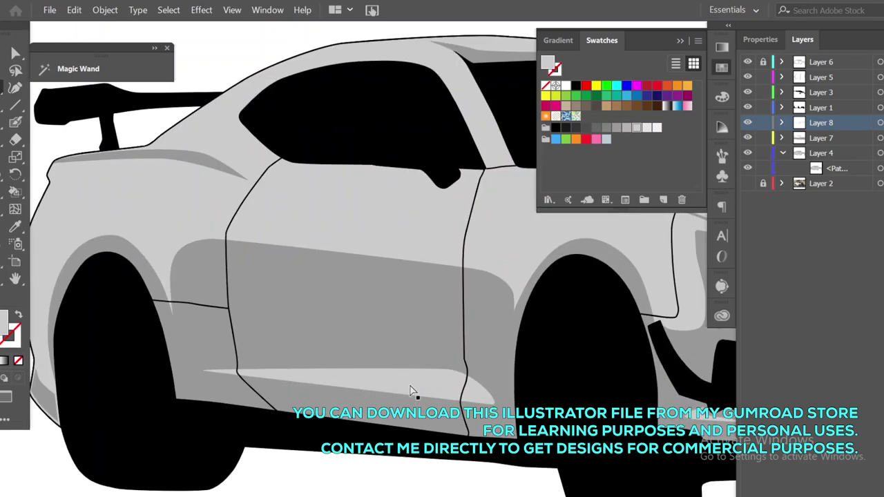
{"action": "left_click", "coordinate": [195, 370]}
{"action": "scroll", "coordinate": [443, 400], "scroll_direction": "down", "scroll_amount": 3}
{"action": "scroll", "coordinate": [442, 401], "scroll_direction": "up", "scroll_amount": 2}
{"action": "scroll", "coordinate": [447, 404], "scroll_direction": "up", "scroll_amount": 2}
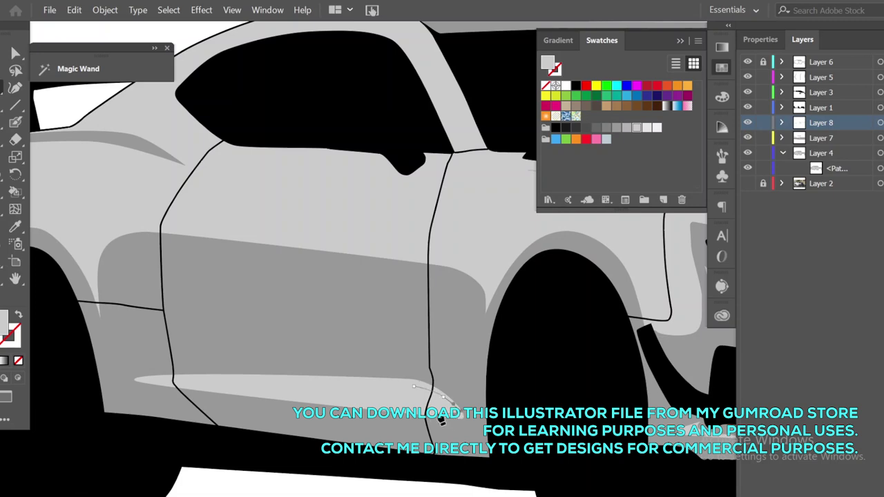
{"action": "scroll", "coordinate": [458, 399], "scroll_direction": "down", "scroll_amount": 3}
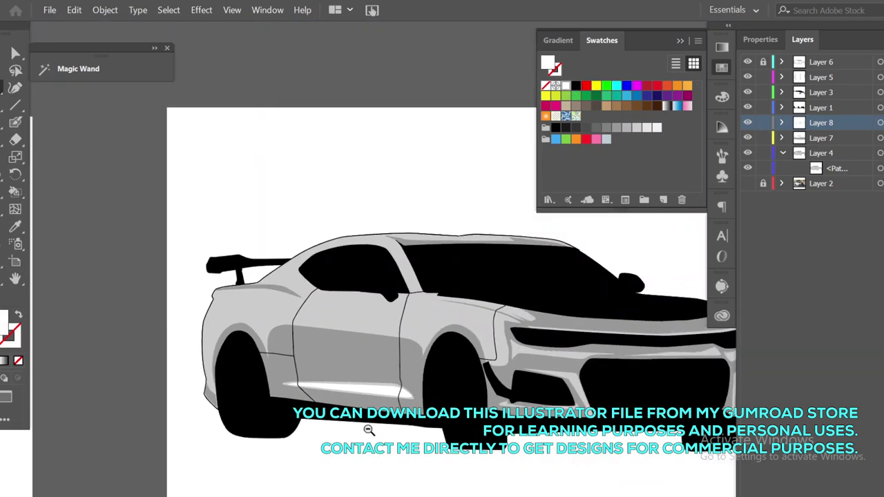
{"action": "scroll", "coordinate": [458, 399], "scroll_direction": "up", "scroll_amount": 2}
Select the grey body shape, then deselect and set no fill for freehand rear-fender streaks.
{"action": "left_click", "coordinate": [155, 268], "text": "ctrl"}
{"action": "scroll", "coordinate": [152, 262], "scroll_direction": "up", "scroll_amount": 1}
{"action": "scroll", "coordinate": [137, 234], "scroll_direction": "up", "scroll_amount": 1}
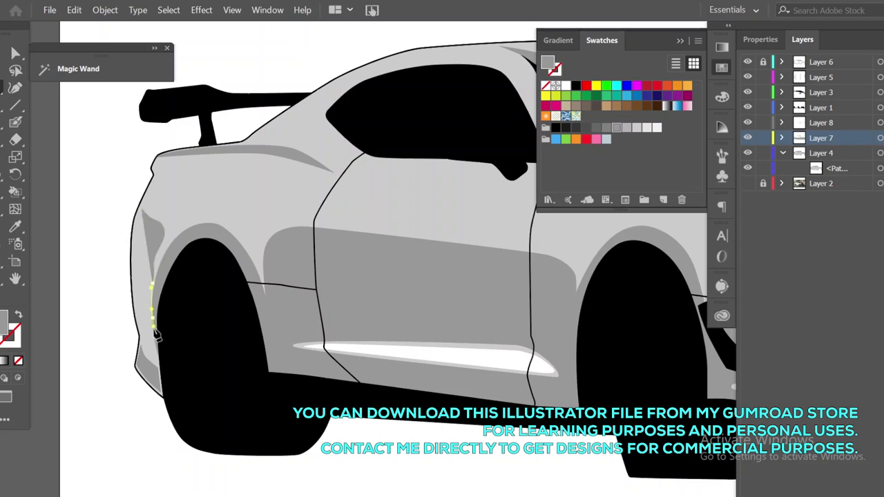
{"action": "scroll", "coordinate": [143, 216], "scroll_direction": "up", "scroll_amount": 1}
{"action": "scroll", "coordinate": [172, 235], "scroll_direction": "up", "scroll_amount": 1}
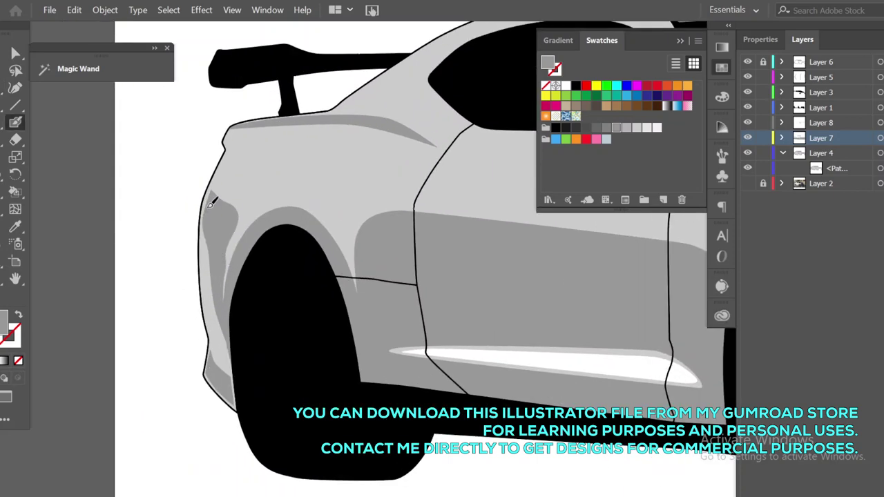
{"action": "key", "text": "n"}
{"action": "key", "text": "ctrl+shift+a"}
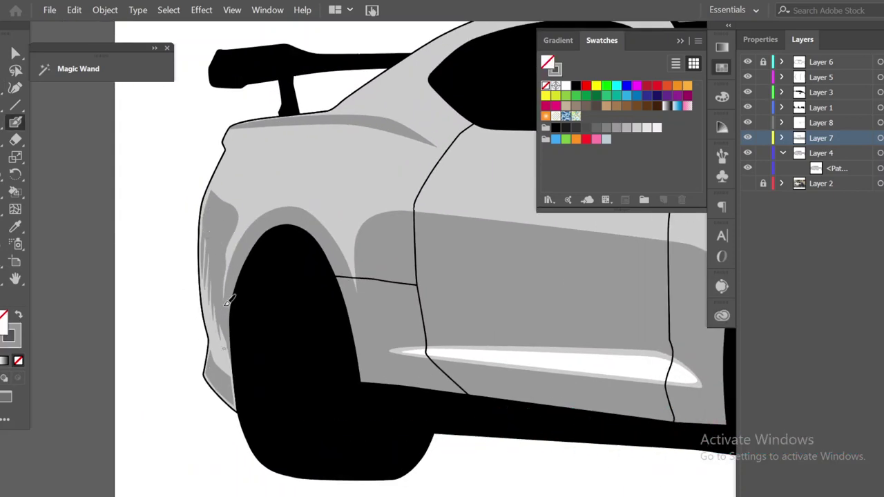
{"action": "scroll", "coordinate": [328, 387], "scroll_direction": "down", "scroll_amount": 5}
{"action": "scroll", "coordinate": [366, 241], "scroll_direction": "up", "scroll_amount": 3}
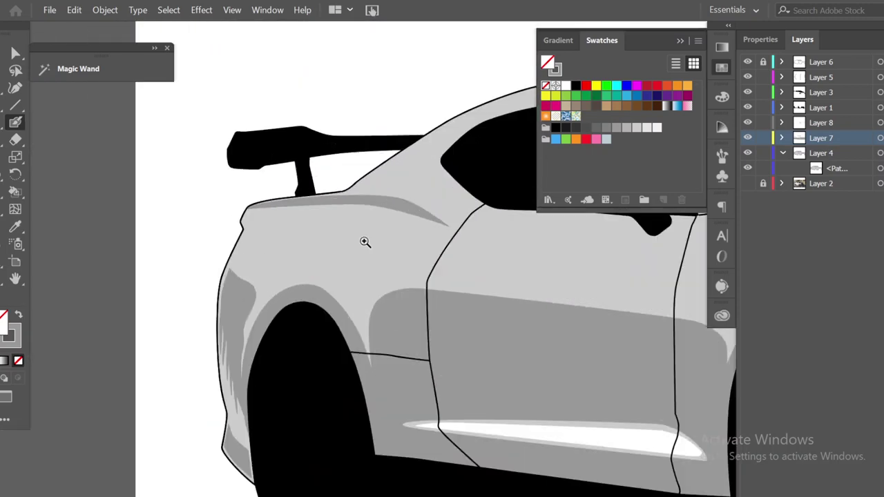
{"action": "scroll", "coordinate": [269, 221], "scroll_direction": "up", "scroll_amount": 2}
{"action": "scroll", "coordinate": [365, 241], "scroll_direction": "down", "scroll_amount": 5}
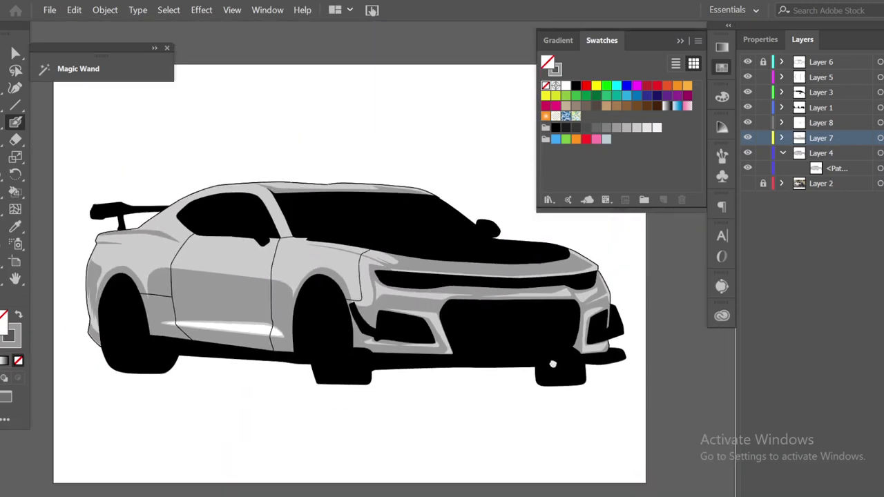
Create Layer 9 for highlights and set the Pen tool to a white fill.
{"action": "scroll", "coordinate": [345, 311], "scroll_direction": "down", "scroll_amount": 1}
{"action": "left_click", "coordinate": [821, 122]}
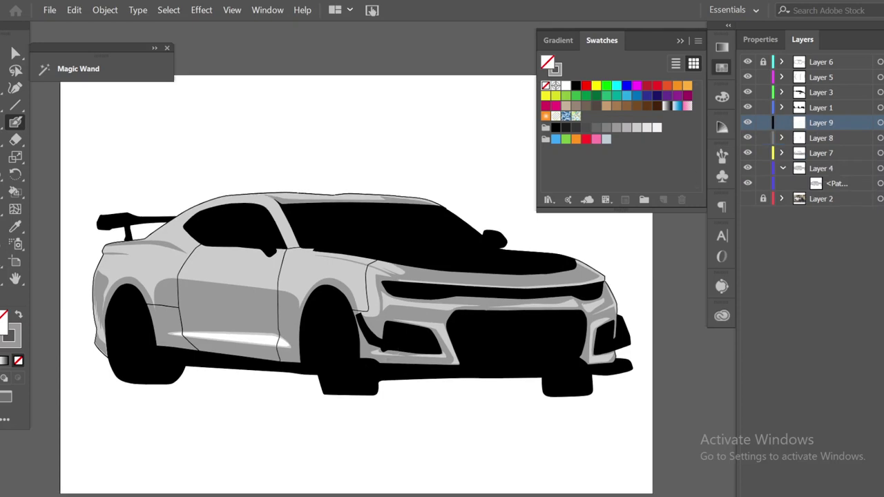
{"action": "key", "text": "ctrl+l"}
{"action": "scroll", "coordinate": [316, 292], "scroll_direction": "up", "scroll_amount": 2}
{"action": "scroll", "coordinate": [157, 247], "scroll_direction": "up", "scroll_amount": 2}
{"action": "key", "text": "p"}
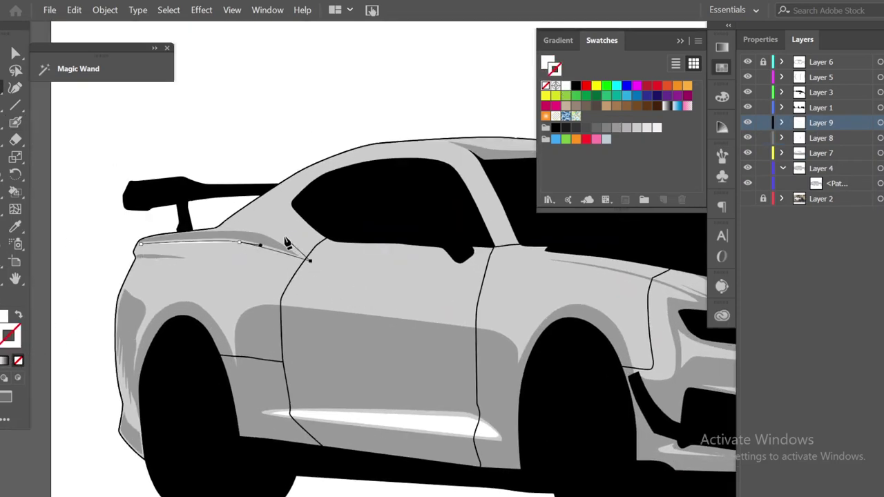
Draw a white highlight strip along the roofline and down the C-pillar.
{"action": "left_click", "coordinate": [286, 183]}
{"action": "left_click", "coordinate": [326, 159]}
{"action": "left_click", "coordinate": [355, 150]}
{"action": "left_click", "coordinate": [385, 143]}
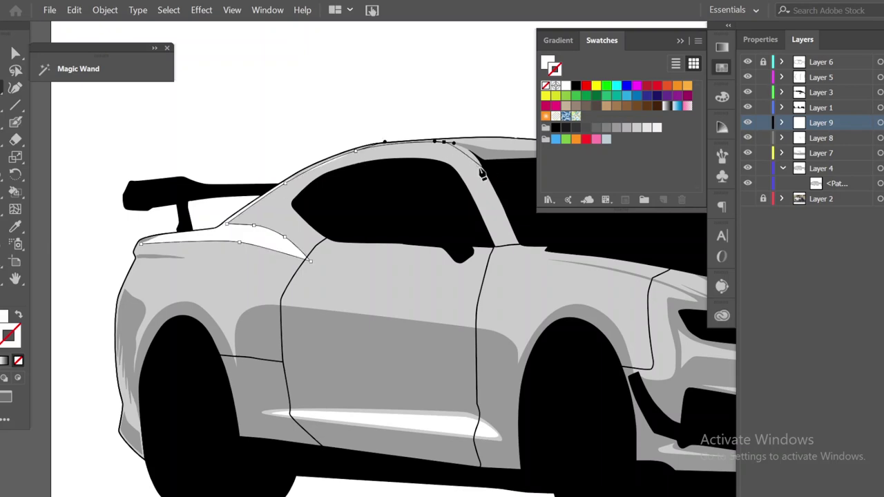
{"action": "left_click", "coordinate": [509, 244]}
Trace a white highlight along the window top, curving around its lower corner.
{"action": "left_click", "coordinate": [458, 166]}
{"action": "left_click", "coordinate": [416, 154]}
{"action": "left_click", "coordinate": [398, 156]}
{"action": "left_click", "coordinate": [379, 156]}
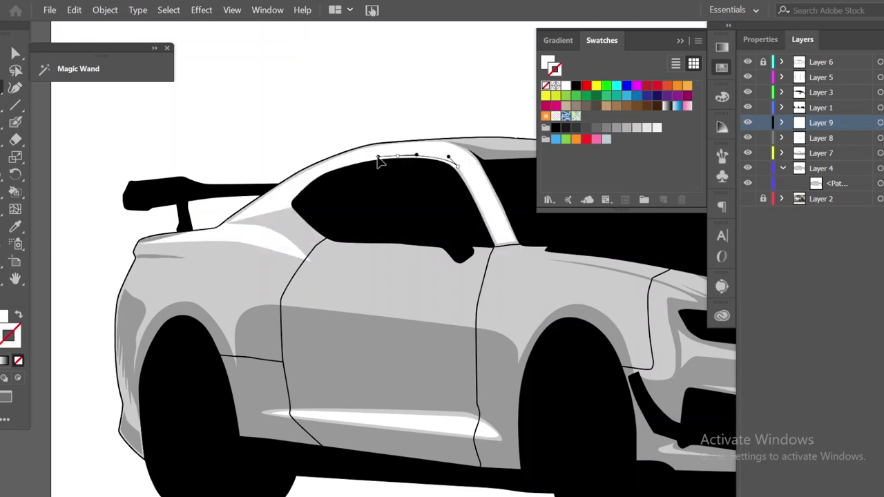
{"action": "left_click", "coordinate": [343, 162]}
{"action": "left_click", "coordinate": [323, 172]}
{"action": "left_click", "coordinate": [302, 180]}
{"action": "left_click", "coordinate": [295, 216]}
{"action": "left_click_drag", "start_coordinate": [321, 241], "coordinate": [336, 247]}
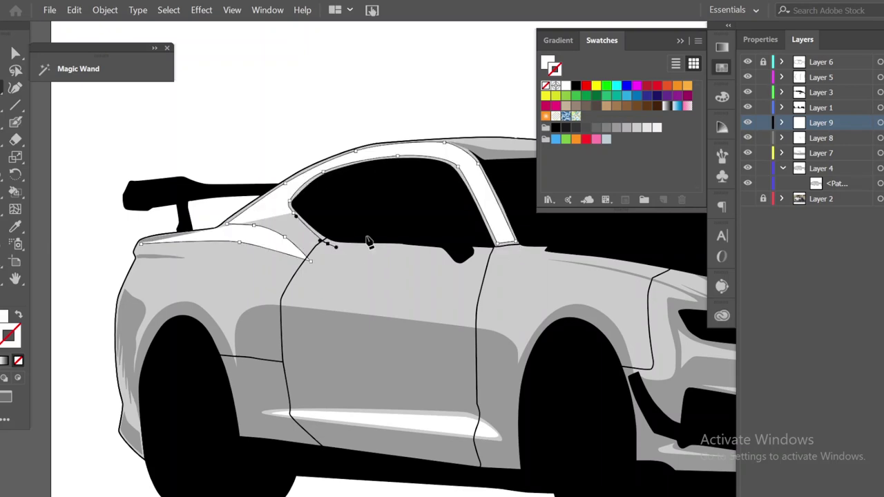
Extend the highlight past the mirror along the door top to the front fender.
{"action": "left_click", "coordinate": [442, 257]}
{"action": "left_click", "coordinate": [474, 251]}
{"action": "left_click", "coordinate": [528, 258]}
{"action": "left_click", "coordinate": [561, 264]}
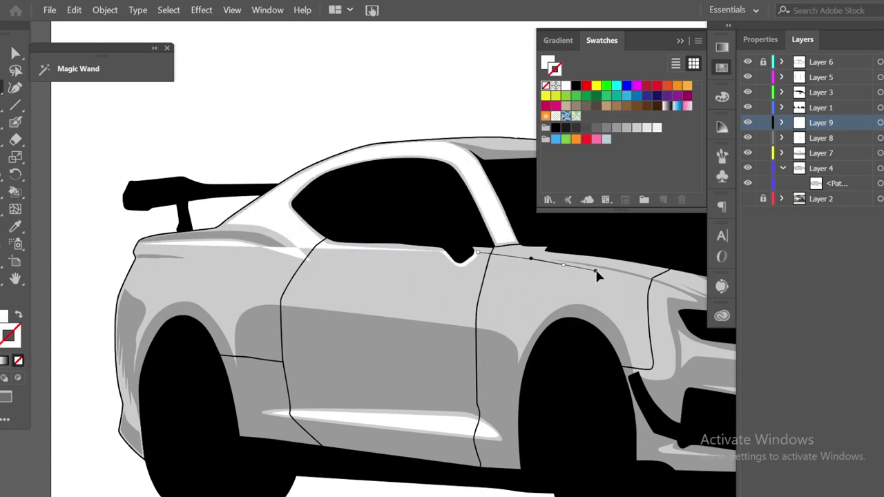
{"action": "left_click", "coordinate": [596, 270]}
{"action": "left_click_drag", "start_coordinate": [652, 291], "coordinate": [534, 260]}
{"action": "left_click", "coordinate": [567, 264]}
{"action": "left_click", "coordinate": [546, 294]}
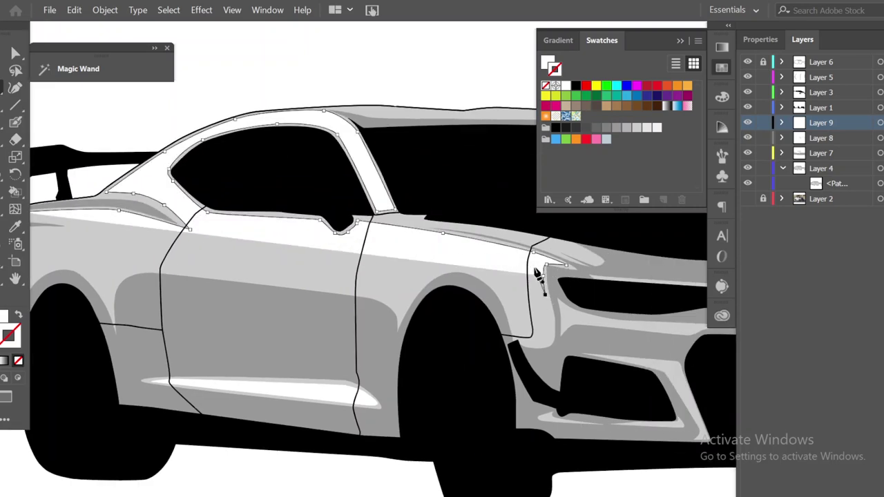
{"action": "left_click_drag", "start_coordinate": [389, 235], "coordinate": [373, 233]}
{"action": "key", "text": "ctrl+z"}
Trace the highlight path around the front and rear wheel arches.
{"action": "left_click", "coordinate": [454, 249]}
{"action": "left_click", "coordinate": [432, 260]}
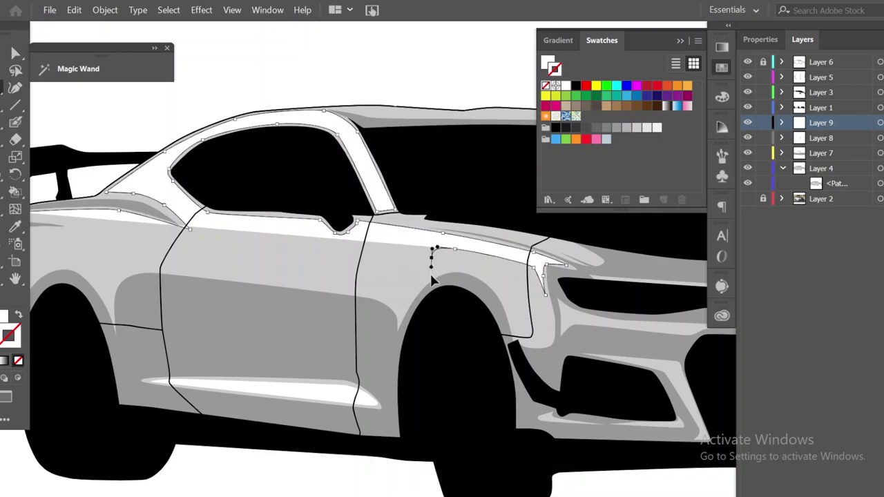
{"action": "left_click", "coordinate": [412, 296]}
{"action": "mouse_move", "coordinate": [145, 260]}
{"action": "left_mouse_down"}
{"action": "mouse_move", "coordinate": [133, 258]}
{"action": "mouse_move", "coordinate": [272, 269]}
{"action": "left_mouse_up"}
{"action": "left_click", "coordinate": [273, 260]}
{"action": "left_click", "coordinate": [259, 277]}
{"action": "left_click", "coordinate": [231, 255]}
{"action": "left_click", "coordinate": [188, 257]}
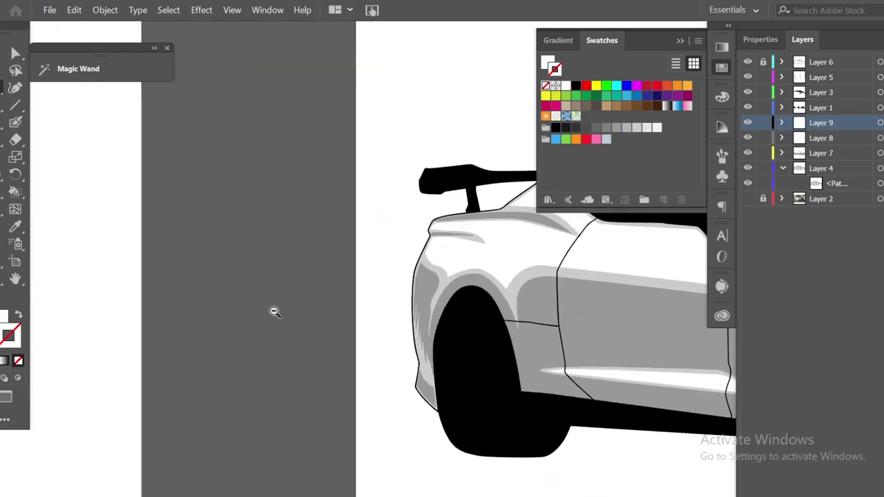
Shape a grey reflection sliver on the rear fender.
{"action": "scroll", "coordinate": [272, 310], "scroll_direction": "up", "scroll_amount": 3}
{"action": "left_click_drag", "start_coordinate": [228, 246], "coordinate": [262, 253]}
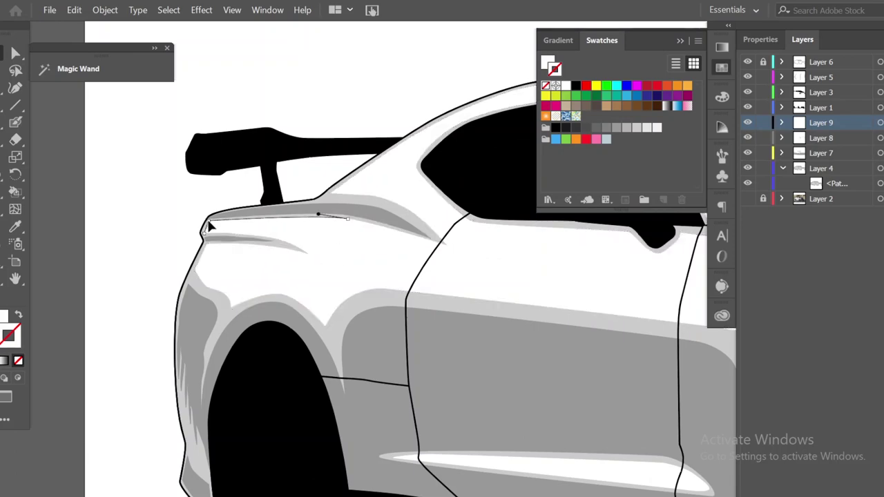
{"action": "scroll", "coordinate": [295, 337], "scroll_direction": "down", "scroll_amount": 3}
{"action": "scroll", "coordinate": [303, 235], "scroll_direction": "up", "scroll_amount": 3}
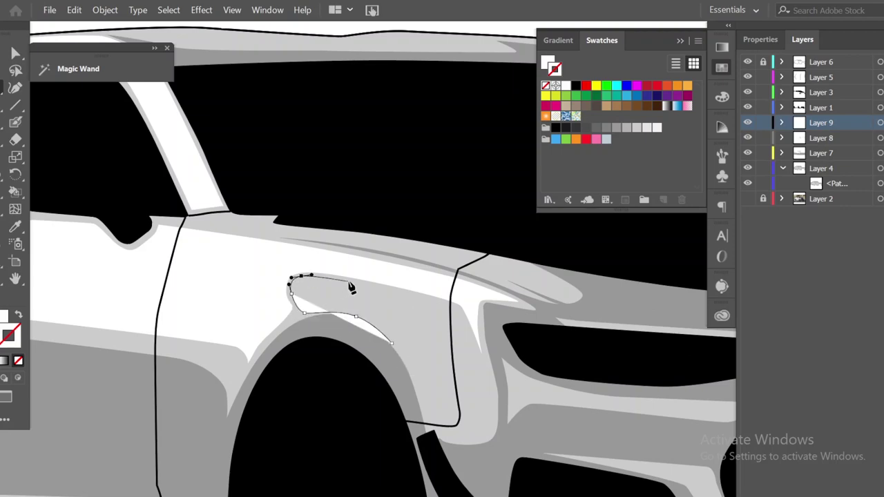
Start the front fender highlight shape.
{"action": "left_click", "coordinate": [373, 289]}
{"action": "left_click", "coordinate": [305, 293]}
{"action": "scroll", "coordinate": [398, 358], "scroll_direction": "down", "scroll_amount": 3}
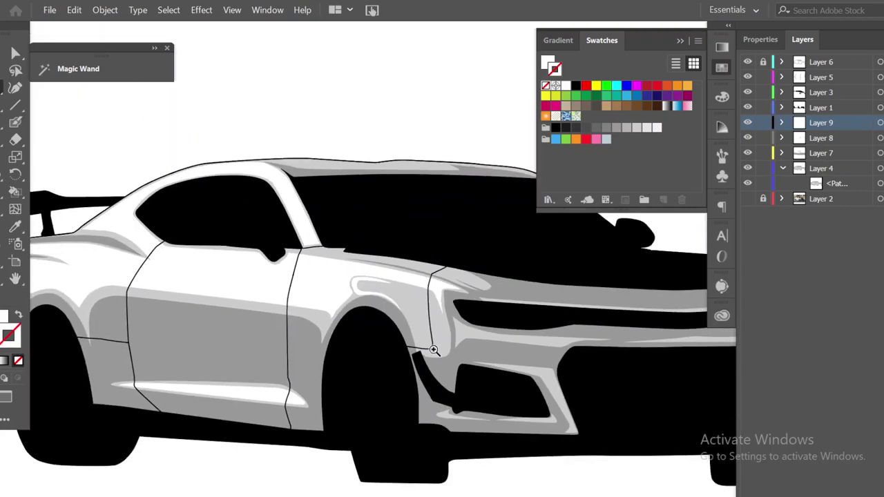
{"action": "scroll", "coordinate": [403, 302], "scroll_direction": "up", "scroll_amount": 1}
{"action": "scroll", "coordinate": [311, 336], "scroll_direction": "up", "scroll_amount": 1}
{"action": "scroll", "coordinate": [412, 366], "scroll_direction": "down", "scroll_amount": 2}
{"action": "scroll", "coordinate": [413, 366], "scroll_direction": "up", "scroll_amount": 2}
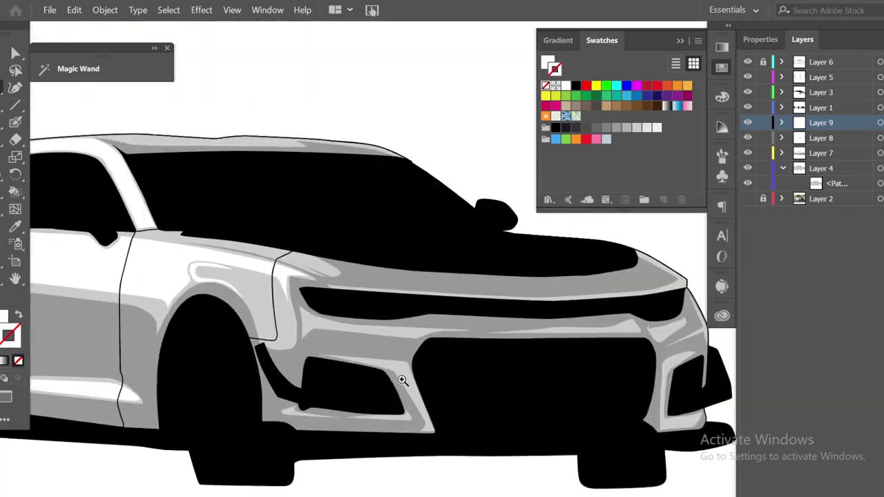
{"action": "scroll", "coordinate": [401, 375], "scroll_direction": "down", "scroll_amount": 1}
{"action": "scroll", "coordinate": [366, 380], "scroll_direction": "up", "scroll_amount": 3}
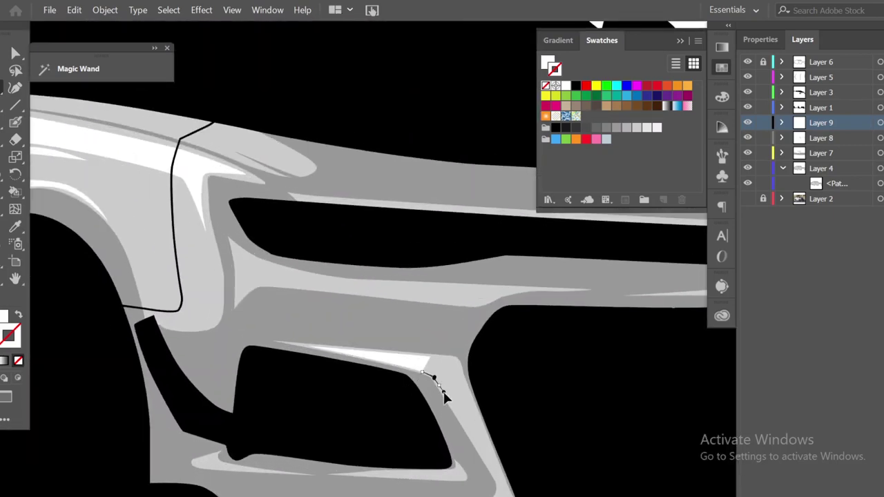
{"action": "scroll", "coordinate": [418, 365], "scroll_direction": "down", "scroll_amount": 3}
{"action": "scroll", "coordinate": [458, 424], "scroll_direction": "up", "scroll_amount": 1}
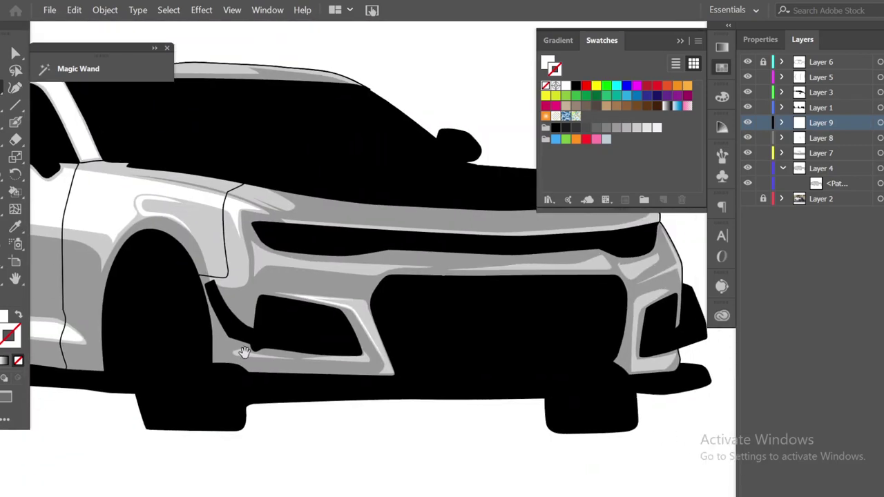
{"action": "left_click_drag", "start_coordinate": [244, 353], "coordinate": [440, 412]}
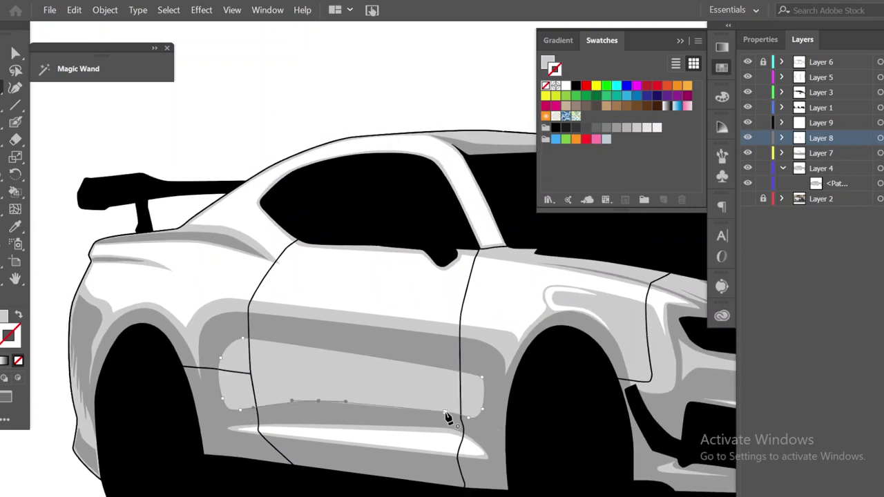
Continue the highlight along the fender line and close the headlight highlight shape.
{"action": "scroll", "coordinate": [484, 452], "scroll_direction": "down", "scroll_amount": 2}
{"action": "scroll", "coordinate": [485, 453], "scroll_direction": "down", "scroll_amount": 2}
{"action": "scroll", "coordinate": [415, 405], "scroll_direction": "down", "scroll_amount": 1}
{"action": "scroll", "coordinate": [486, 381], "scroll_direction": "up", "scroll_amount": 5}
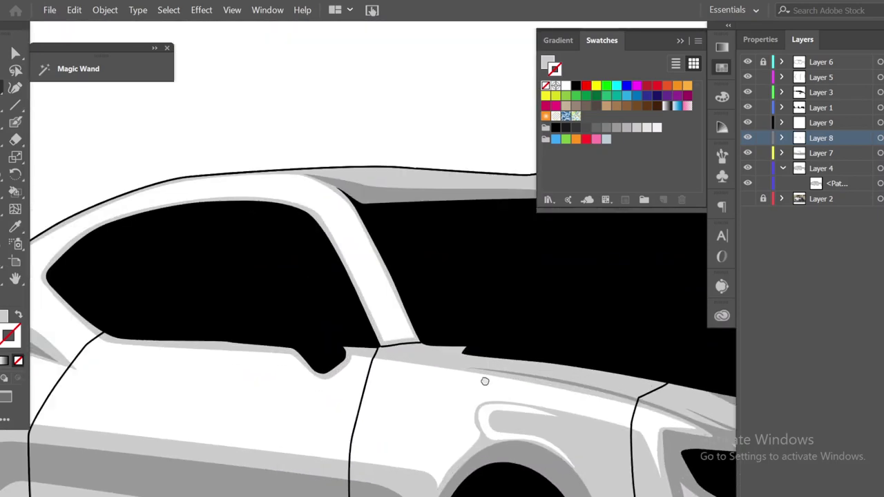
{"action": "left_click", "coordinate": [664, 399]}
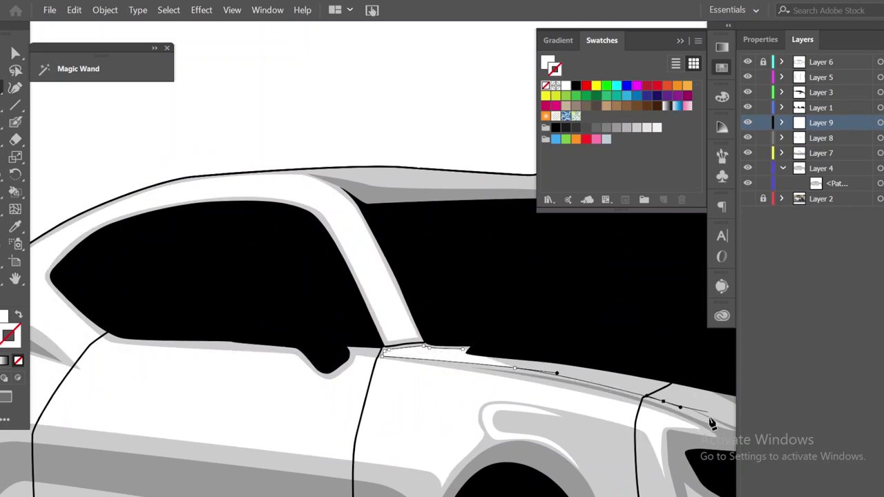
{"action": "left_click_drag", "start_coordinate": [686, 394], "coordinate": [510, 384]}
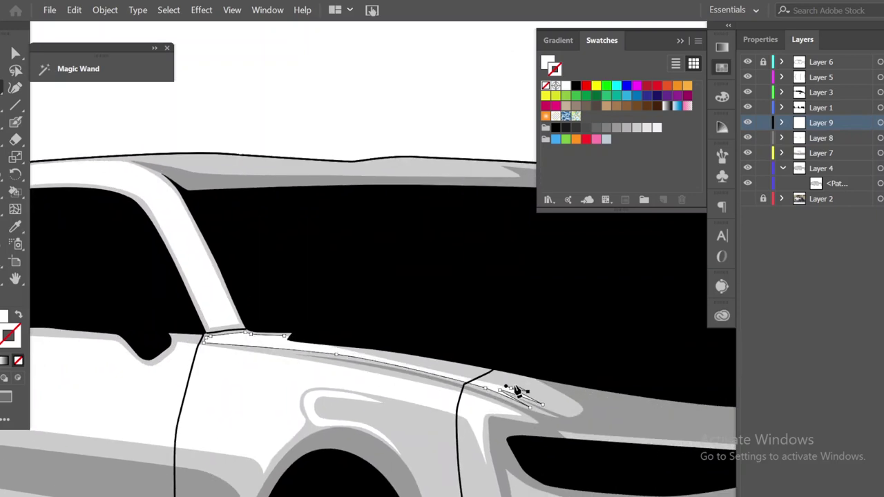
{"action": "scroll", "coordinate": [577, 357], "scroll_direction": "down", "scroll_amount": 2}
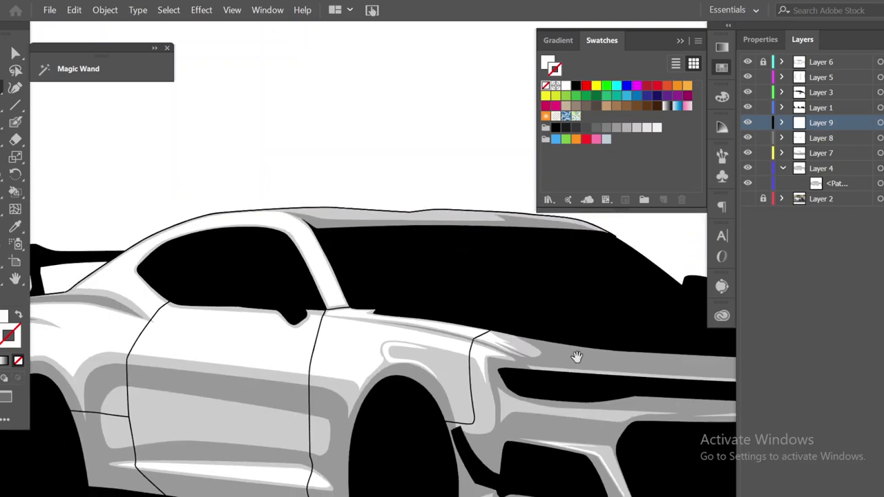
{"action": "scroll", "coordinate": [577, 357], "scroll_direction": "down", "scroll_amount": 2}
{"action": "scroll", "coordinate": [480, 366], "scroll_direction": "up", "scroll_amount": 3}
{"action": "scroll", "coordinate": [432, 395], "scroll_direction": "up", "scroll_amount": 2}
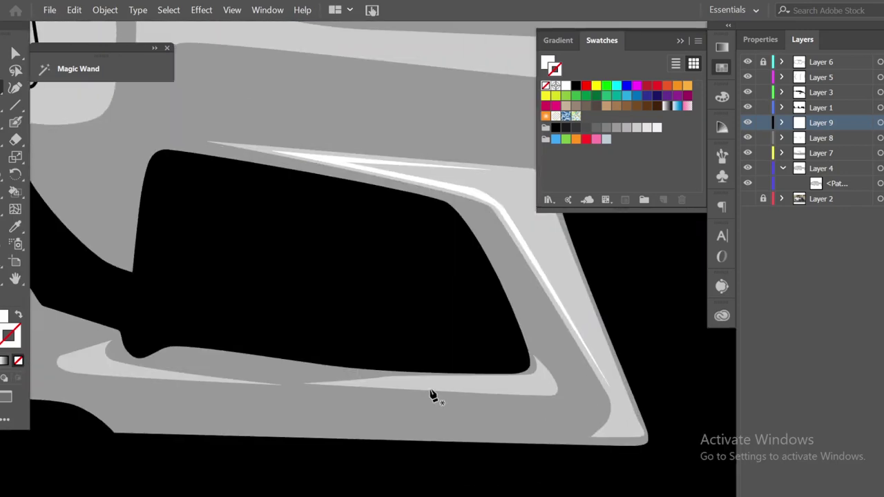
{"action": "left_click", "coordinate": [430, 389]}
Start a thin white highlight streak on the lower front fascia.
{"action": "scroll", "coordinate": [340, 393], "scroll_direction": "down", "scroll_amount": 3}
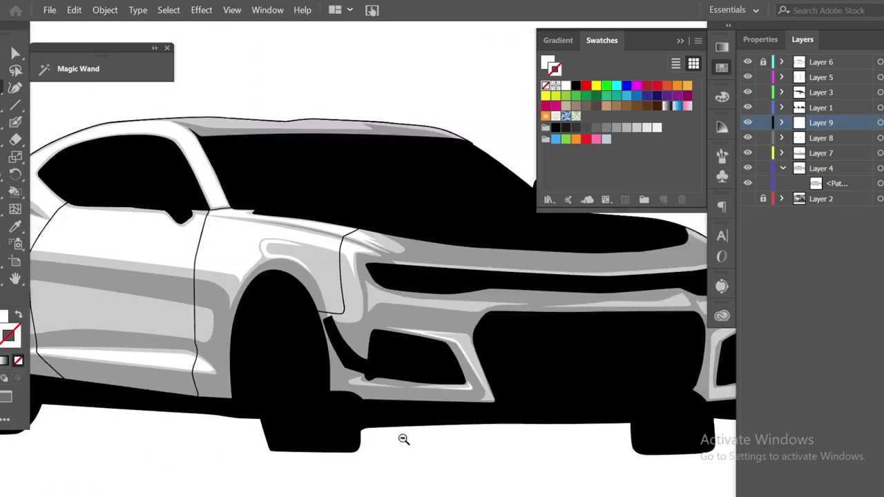
{"action": "scroll", "coordinate": [569, 410], "scroll_direction": "up", "scroll_amount": 3}
{"action": "left_click", "coordinate": [456, 421]}
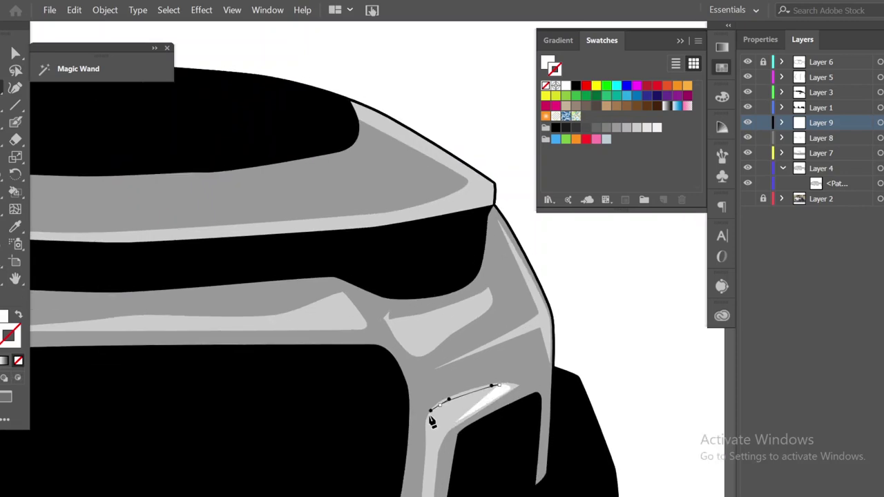
{"action": "scroll", "coordinate": [515, 404], "scroll_direction": "down", "scroll_amount": 3}
{"action": "scroll", "coordinate": [525, 319], "scroll_direction": "up", "scroll_amount": 3}
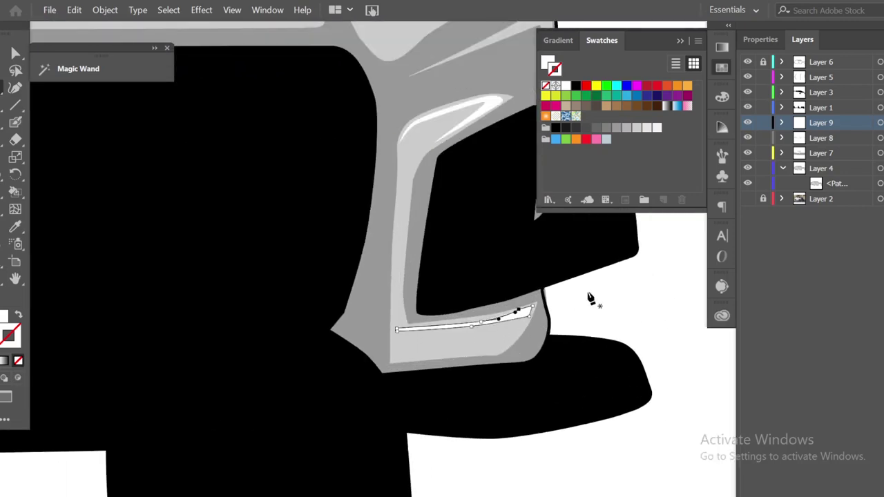
{"action": "scroll", "coordinate": [591, 299], "scroll_direction": "down", "scroll_amount": 3}
{"action": "scroll", "coordinate": [578, 300], "scroll_direction": "up", "scroll_amount": 3}
{"action": "scroll", "coordinate": [415, 355], "scroll_direction": "up", "scroll_amount": 2}
{"action": "key", "text": "n"}
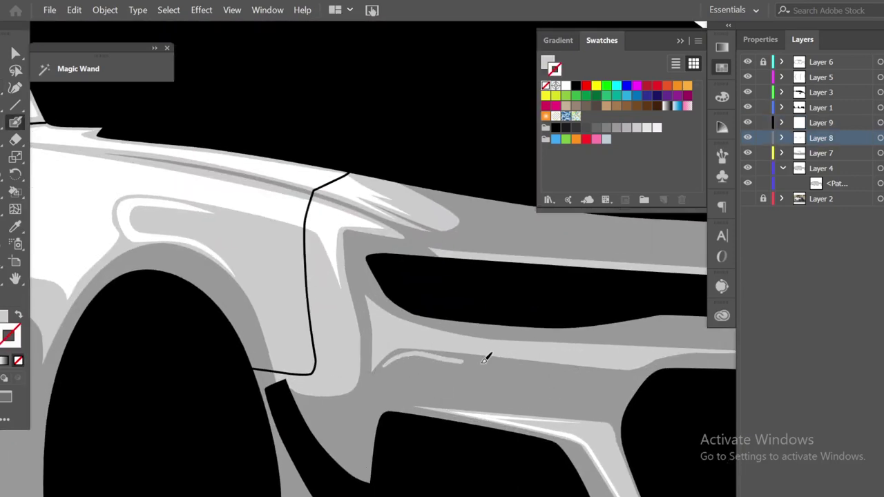
Select the grey hood shape, swapping its fill and stroke colours.
{"action": "key", "text": "shift+x"}
{"action": "scroll", "coordinate": [394, 355], "scroll_direction": "down", "scroll_amount": 3}
{"action": "scroll", "coordinate": [371, 387], "scroll_direction": "up", "scroll_amount": 3}
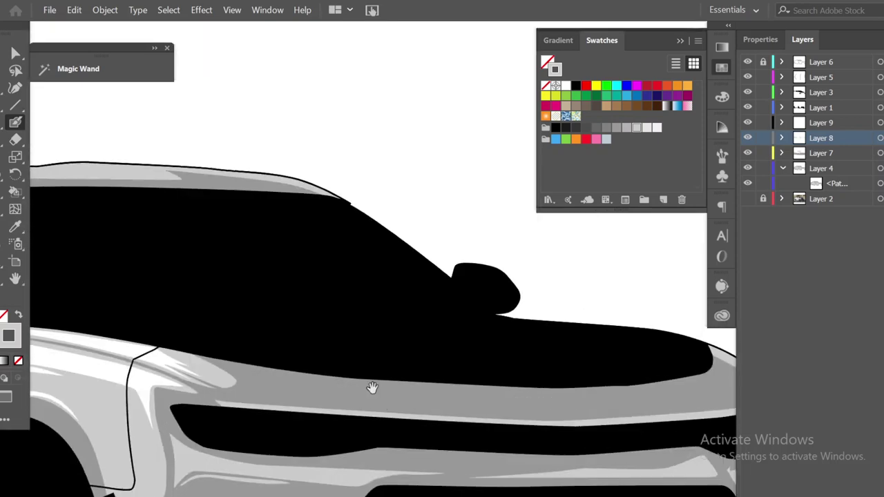
{"action": "scroll", "coordinate": [259, 363], "scroll_direction": "down", "scroll_amount": 1}
{"action": "scroll", "coordinate": [427, 365], "scroll_direction": "up", "scroll_amount": 3}
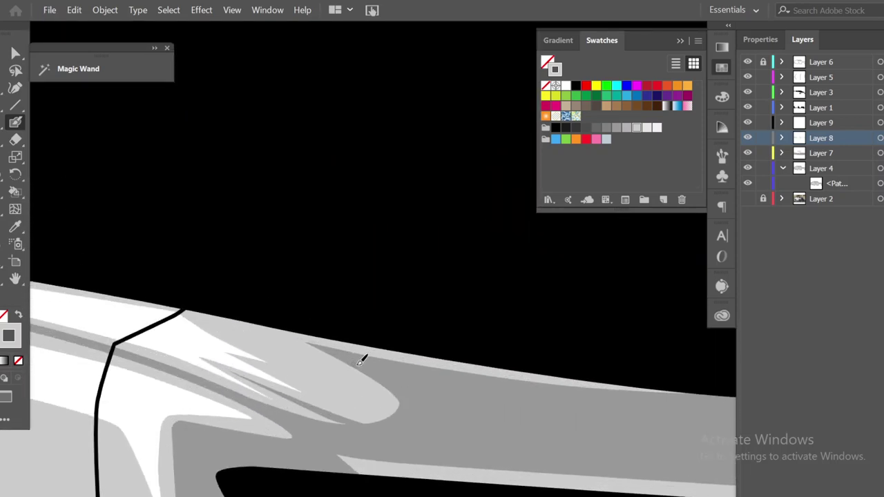
{"action": "left_click", "coordinate": [384, 365], "text": "ctrl"}
{"action": "scroll", "coordinate": [384, 365], "scroll_direction": "down", "scroll_amount": 1}
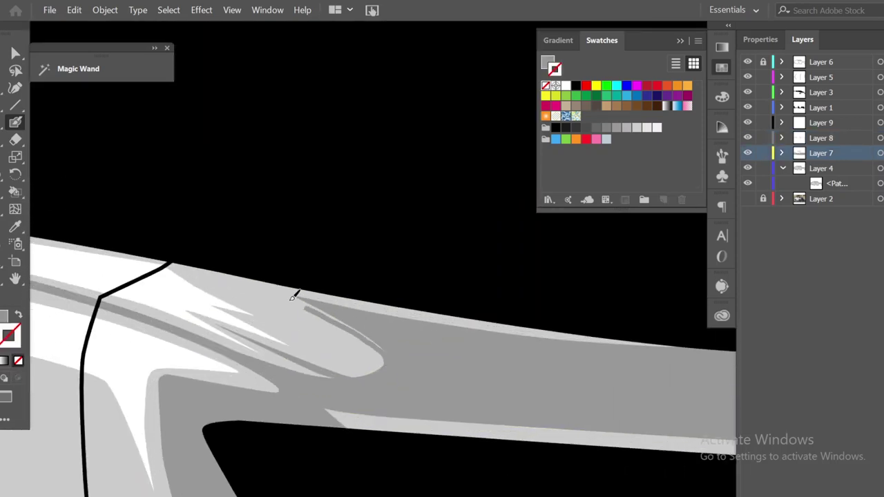
{"action": "key", "text": "shift+x"}
{"action": "scroll", "coordinate": [463, 350], "scroll_direction": "up", "scroll_amount": 1}
Begin a new pen path, then create Layer 10 above Layer 9.
{"action": "scroll", "coordinate": [339, 330], "scroll_direction": "down", "scroll_amount": 1}
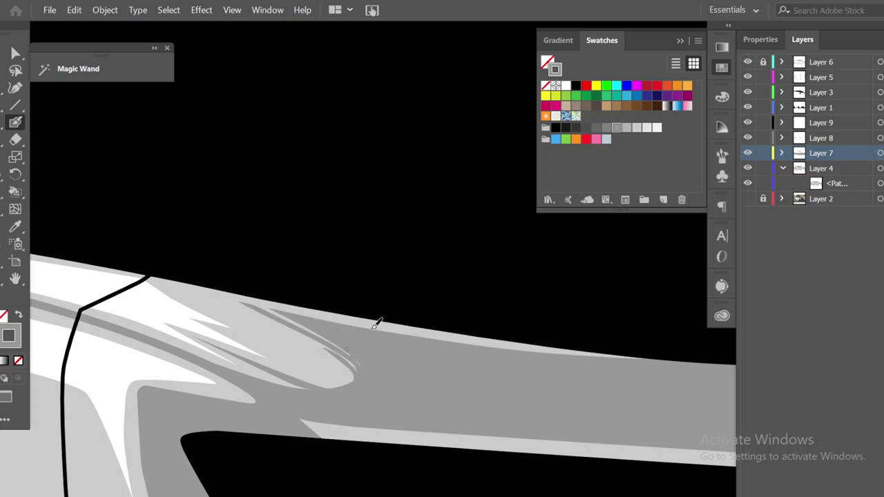
{"action": "scroll", "coordinate": [336, 415], "scroll_direction": "down", "scroll_amount": 2}
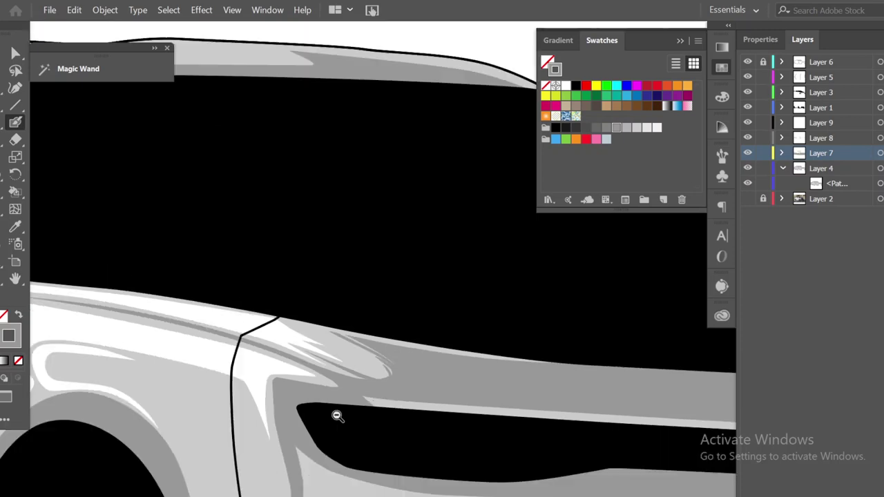
{"action": "scroll", "coordinate": [472, 408], "scroll_direction": "down", "scroll_amount": 2}
{"action": "scroll", "coordinate": [442, 387], "scroll_direction": "down", "scroll_amount": 2}
{"action": "scroll", "coordinate": [348, 436], "scroll_direction": "down", "scroll_amount": 1}
{"action": "scroll", "coordinate": [348, 436], "scroll_direction": "up", "scroll_amount": 3}
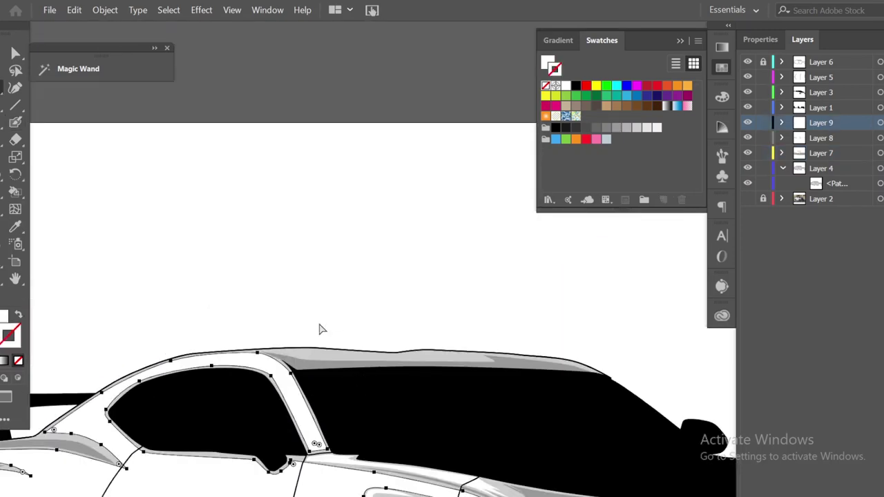
{"action": "left_click", "coordinate": [310, 359]}
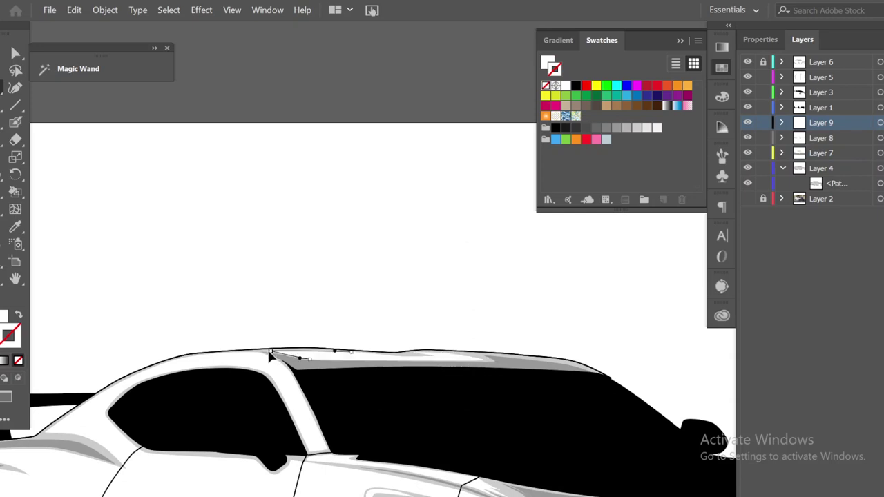
{"action": "scroll", "coordinate": [539, 367], "scroll_direction": "down", "scroll_amount": 3}
{"action": "scroll", "coordinate": [375, 339], "scroll_direction": "up", "scroll_amount": 2}
{"action": "scroll", "coordinate": [489, 350], "scroll_direction": "up", "scroll_amount": 1}
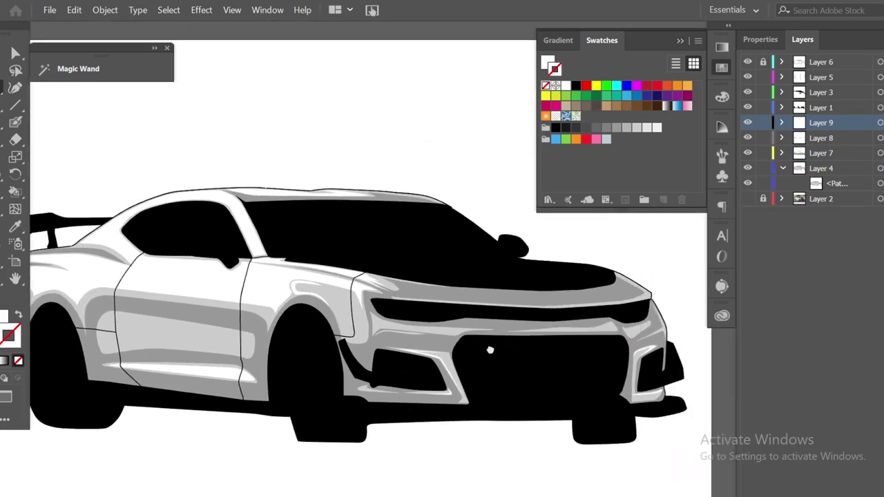
{"action": "key", "text": "ctrl+l"}
{"action": "scroll", "coordinate": [415, 332], "scroll_direction": "down", "scroll_amount": 2}
{"action": "scroll", "coordinate": [245, 318], "scroll_direction": "up", "scroll_amount": 4}
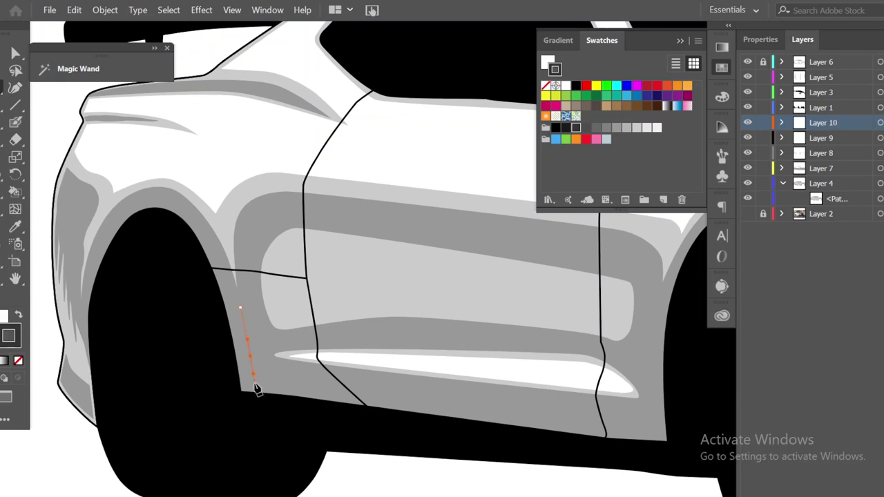
Paint a dark grey #333333 Blob Brush shadow stroke beside the wheel arch.
{"action": "left_click", "coordinate": [18, 360]}
{"action": "key", "text": "shift+b"}
{"action": "scroll", "coordinate": [321, 355], "scroll_direction": "up", "scroll_amount": 2}
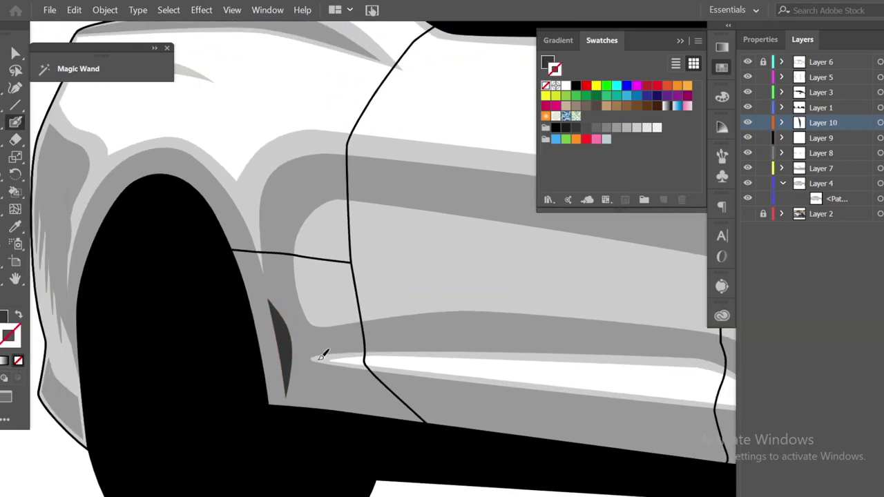
{"action": "left_click_drag", "start_coordinate": [298, 367], "coordinate": [308, 314]}
{"action": "scroll", "coordinate": [304, 325], "scroll_direction": "down", "scroll_amount": 1}
{"action": "scroll", "coordinate": [310, 316], "scroll_direction": "up", "scroll_amount": 1}
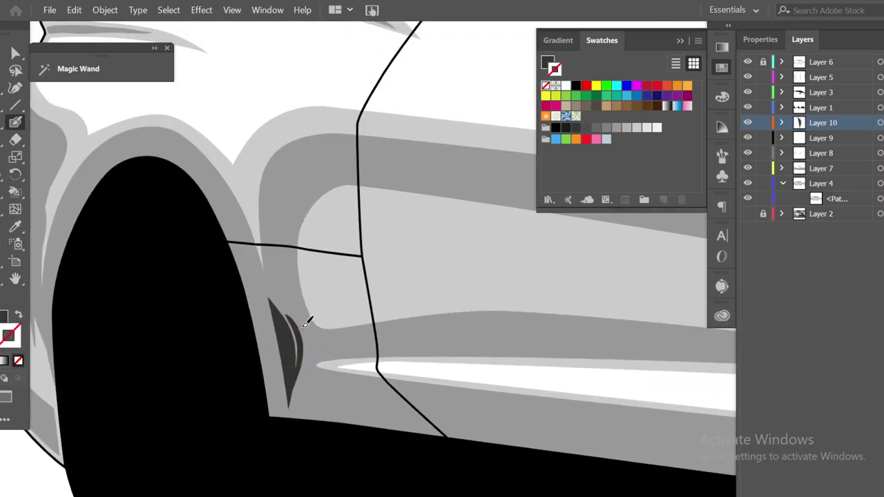
{"action": "scroll", "coordinate": [302, 318], "scroll_direction": "down", "scroll_amount": 2}
{"action": "scroll", "coordinate": [490, 419], "scroll_direction": "up", "scroll_amount": 2}
{"action": "scroll", "coordinate": [401, 389], "scroll_direction": "up", "scroll_amount": 1}
Set the Pen tool to draw a filled dark grey shape for the sill shadow.
{"action": "key", "text": "p"}
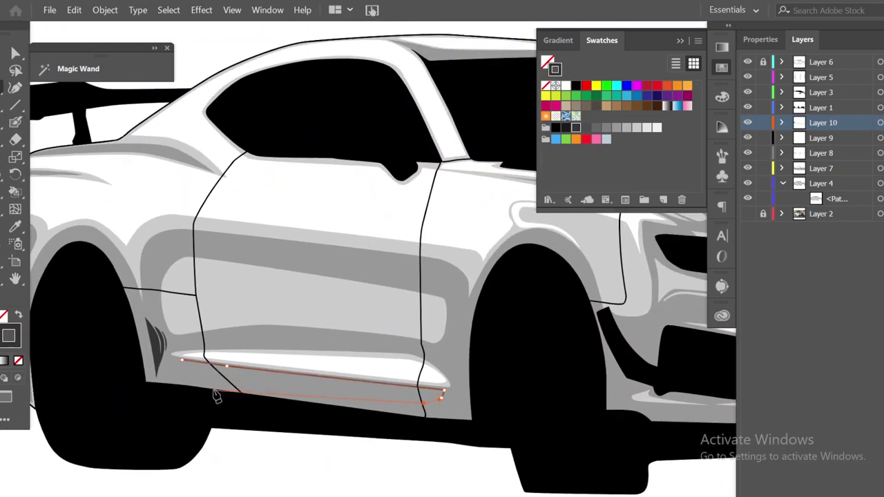
{"action": "left_click", "coordinate": [18, 315]}
{"action": "scroll", "coordinate": [510, 431], "scroll_direction": "down", "scroll_amount": 2}
{"action": "scroll", "coordinate": [427, 433], "scroll_direction": "up", "scroll_amount": 1}
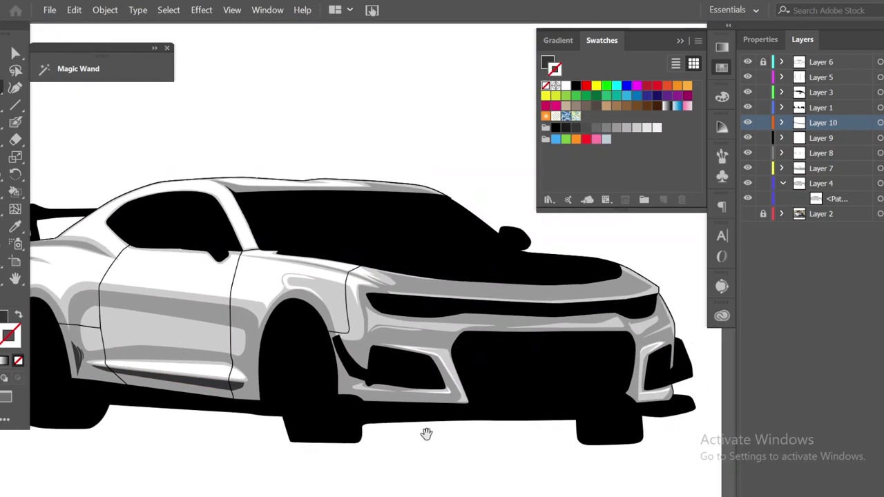
{"action": "scroll", "coordinate": [426, 433], "scroll_direction": "up", "scroll_amount": 2}
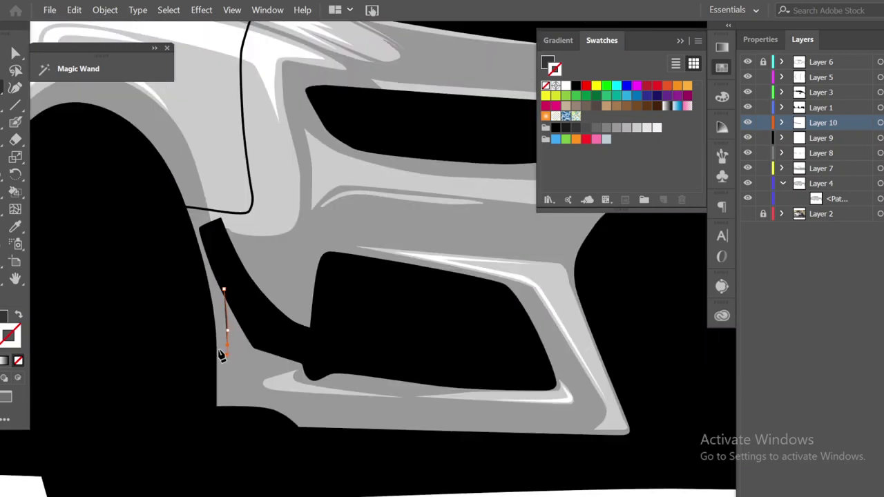
Draw a closed dark grey shadow shape along the bumper and vent edge.
{"action": "left_click", "coordinate": [283, 413]}
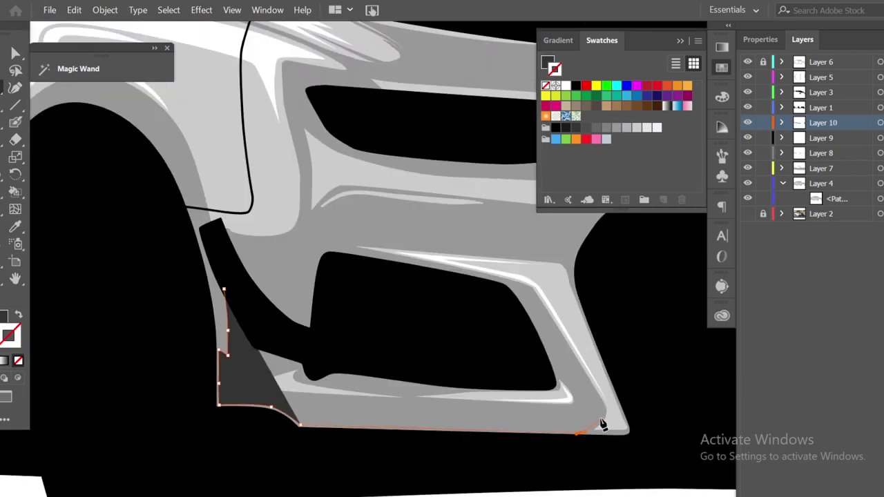
{"action": "left_click", "coordinate": [580, 433]}
{"action": "left_click", "coordinate": [600, 418]}
{"action": "left_click", "coordinate": [599, 399]}
{"action": "left_click", "coordinate": [530, 291]}
{"action": "left_click", "coordinate": [508, 283]}
{"action": "key", "text": "shift+x"}
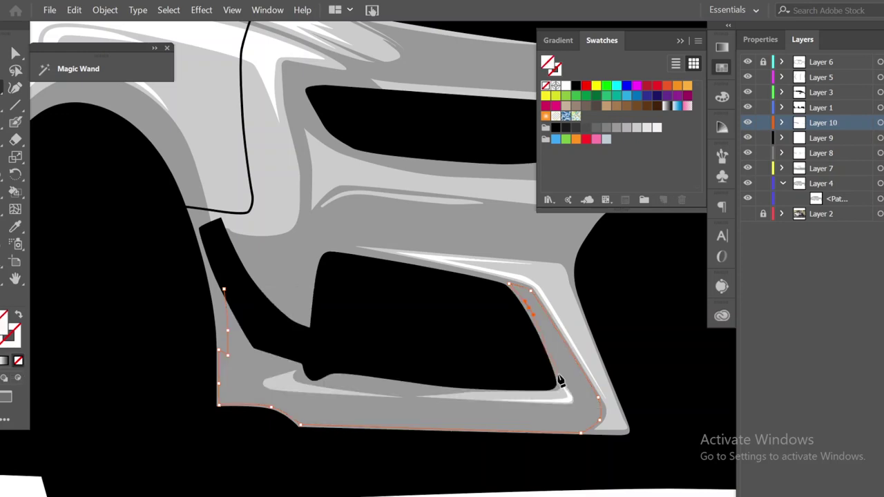
{"action": "left_click", "coordinate": [223, 290]}
{"action": "scroll", "coordinate": [429, 427], "scroll_direction": "down", "scroll_amount": 2}
{"action": "scroll", "coordinate": [429, 427], "scroll_direction": "up", "scroll_amount": 1}
{"action": "scroll", "coordinate": [429, 427], "scroll_direction": "up", "scroll_amount": 2}
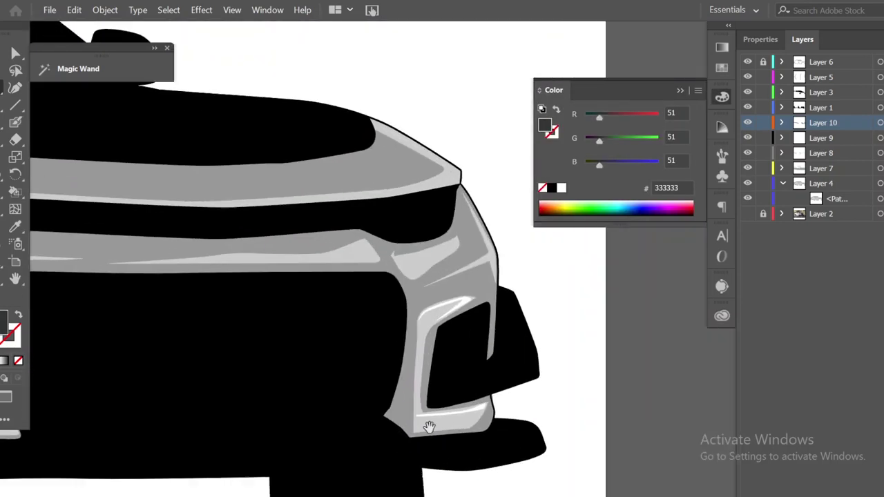
Start a shadow along the outer vent edge and select the grey vent surround.
{"action": "left_click", "coordinate": [413, 327]}
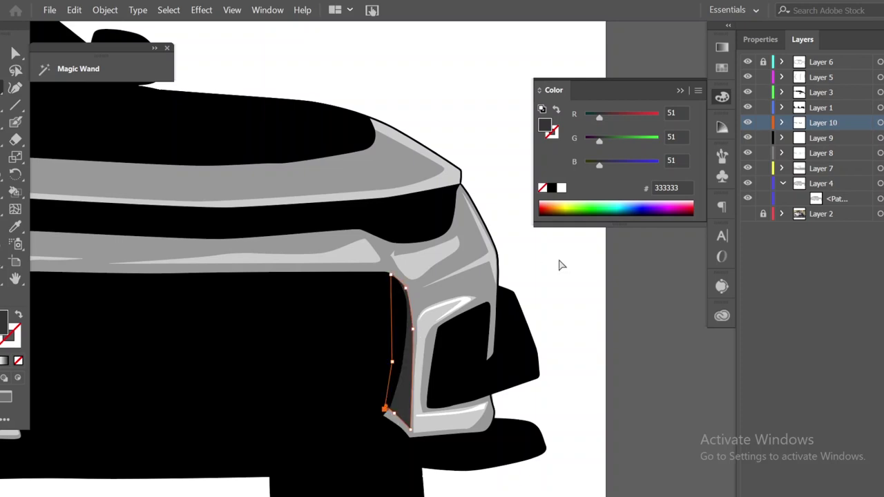
{"action": "scroll", "coordinate": [561, 264], "scroll_direction": "down", "scroll_amount": 2}
{"action": "scroll", "coordinate": [559, 346], "scroll_direction": "up", "scroll_amount": 2}
{"action": "scroll", "coordinate": [598, 326], "scroll_direction": "up", "scroll_amount": 2}
{"action": "left_click", "coordinate": [487, 349]}
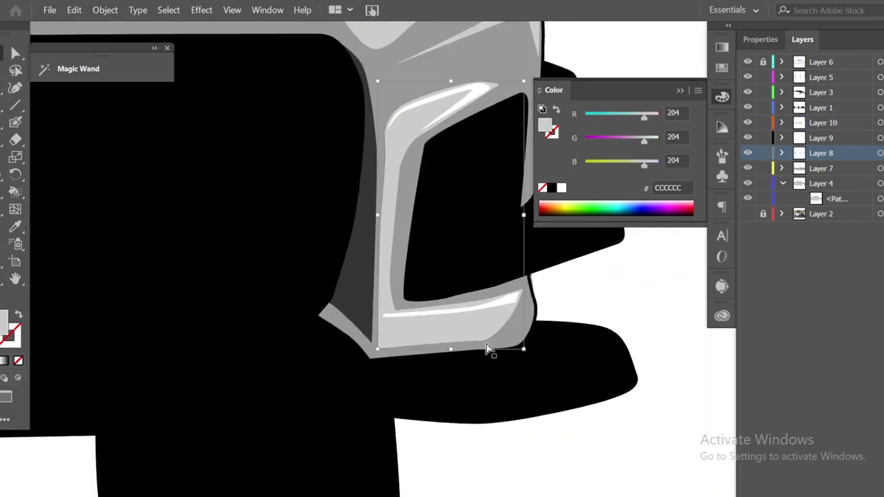
{"action": "left_click_drag", "start_coordinate": [583, 308], "coordinate": [622, 321]}
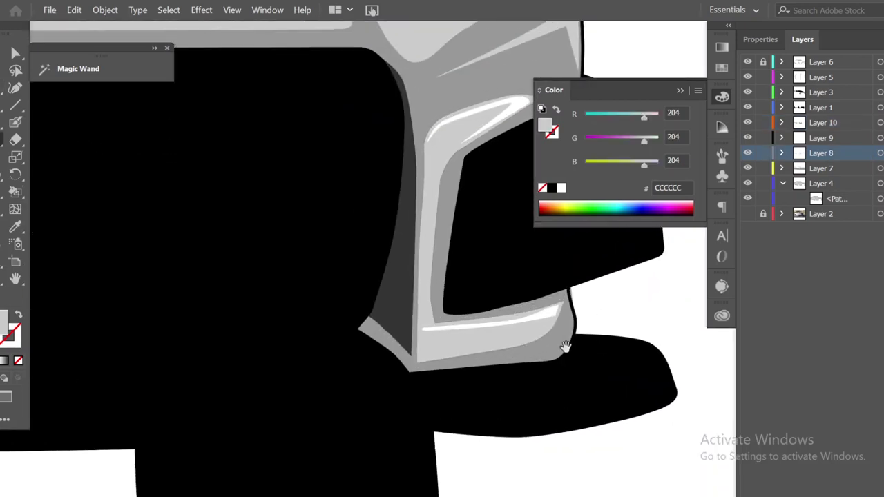
{"action": "left_click_drag", "start_coordinate": [566, 347], "coordinate": [570, 364]}
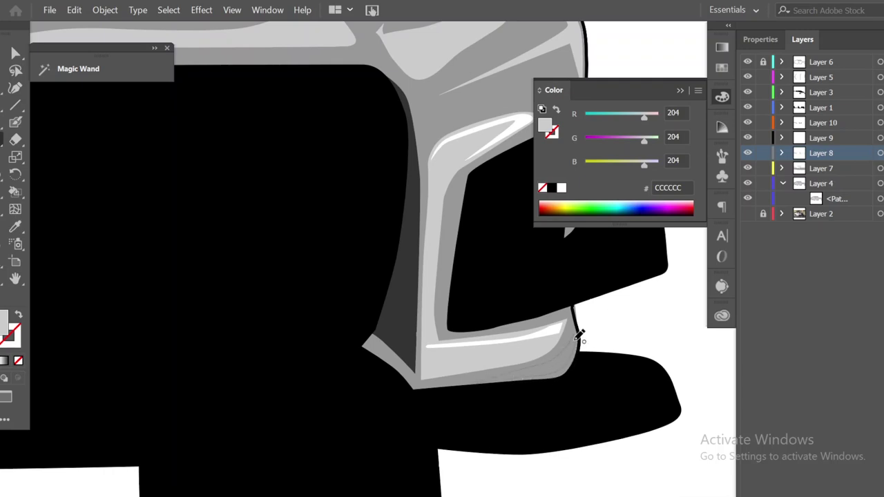
Select the grey stripe shapes on the door.
{"action": "scroll", "coordinate": [579, 335], "scroll_direction": "down", "scroll_amount": 2}
{"action": "scroll", "coordinate": [553, 401], "scroll_direction": "down", "scroll_amount": 2}
{"action": "scroll", "coordinate": [312, 468], "scroll_direction": "down", "scroll_amount": 2}
{"action": "scroll", "coordinate": [355, 416], "scroll_direction": "down", "scroll_amount": 2}
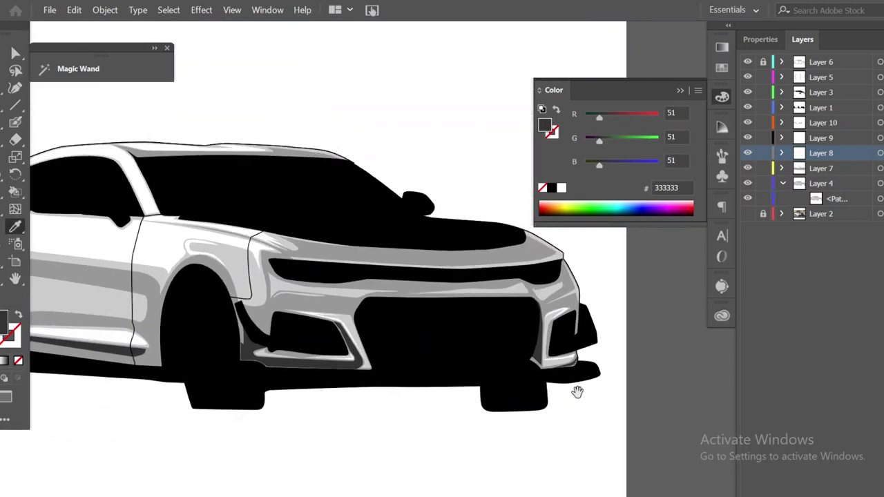
{"action": "scroll", "coordinate": [578, 392], "scroll_direction": "down", "scroll_amount": 1}
{"action": "scroll", "coordinate": [460, 408], "scroll_direction": "down", "scroll_amount": 2}
{"action": "scroll", "coordinate": [272, 339], "scroll_direction": "up", "scroll_amount": 3}
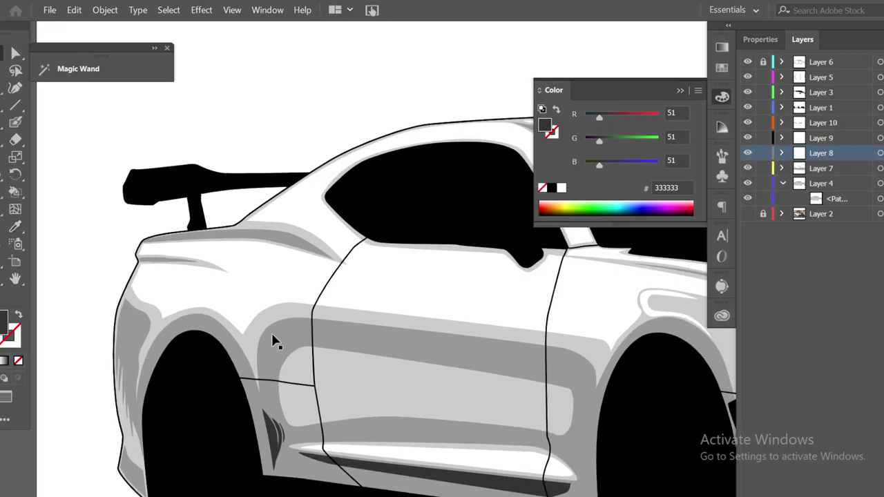
{"action": "left_click", "coordinate": [272, 340]}
{"action": "scroll", "coordinate": [483, 357], "scroll_direction": "down", "scroll_amount": 3}
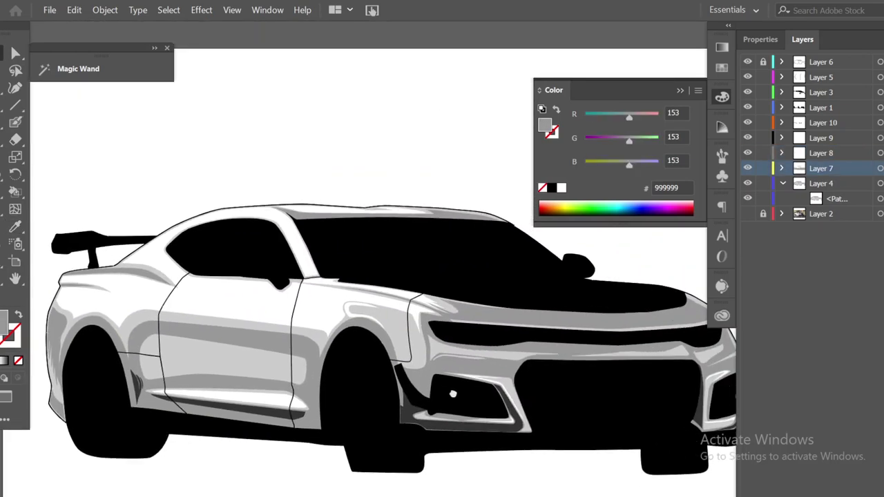
{"action": "scroll", "coordinate": [513, 404], "scroll_direction": "down", "scroll_amount": 1}
{"action": "scroll", "coordinate": [329, 408], "scroll_direction": "up", "scroll_amount": 1}
{"action": "scroll", "coordinate": [330, 408], "scroll_direction": "up", "scroll_amount": 1}
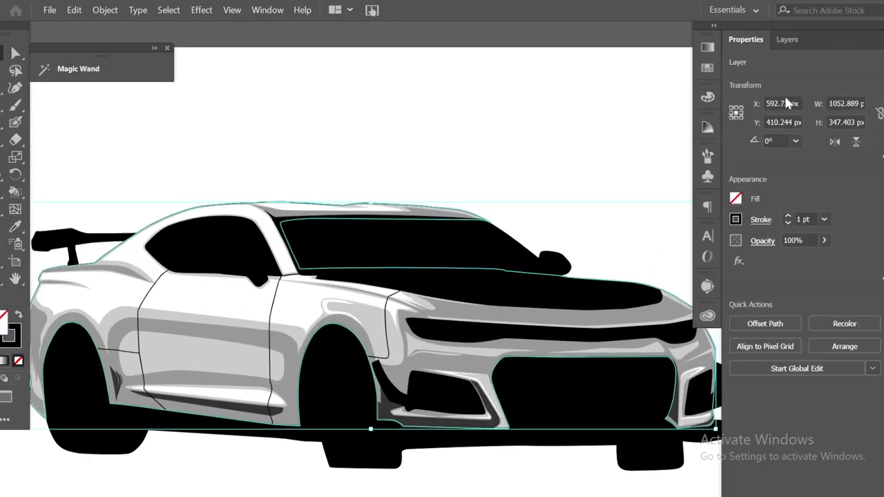
Increase the stroke weight of the car's outer body outline, then select the roof line.
{"action": "left_click", "coordinate": [788, 218]}
{"action": "key", "text": "ctrl+minus"}
{"action": "left_click", "coordinate": [632, 245]}
{"action": "scroll", "coordinate": [587, 238], "scroll_direction": "up", "scroll_amount": 3}
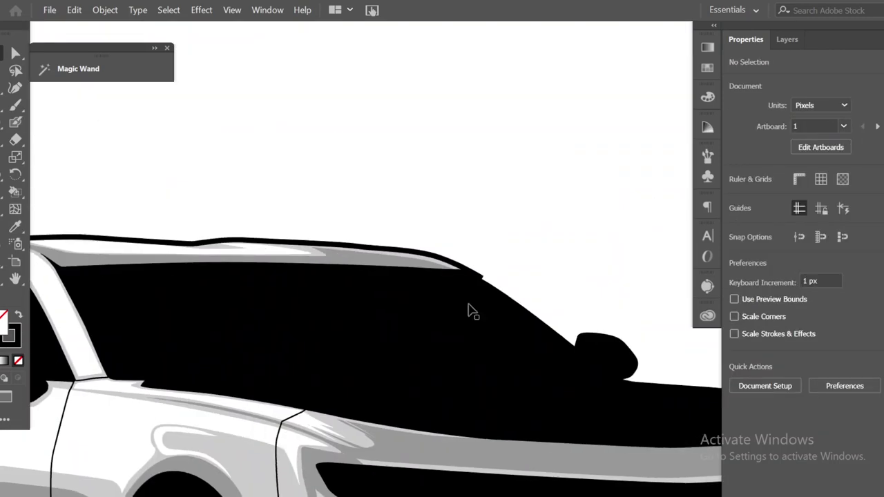
{"action": "scroll", "coordinate": [468, 310], "scroll_direction": "up", "scroll_amount": 2}
{"action": "left_click", "coordinate": [448, 256]}
{"action": "left_click", "coordinate": [574, 310]}
{"action": "scroll", "coordinate": [365, 438], "scroll_direction": "down", "scroll_amount": 3}
{"action": "scroll", "coordinate": [365, 437], "scroll_direction": "down", "scroll_amount": 3}
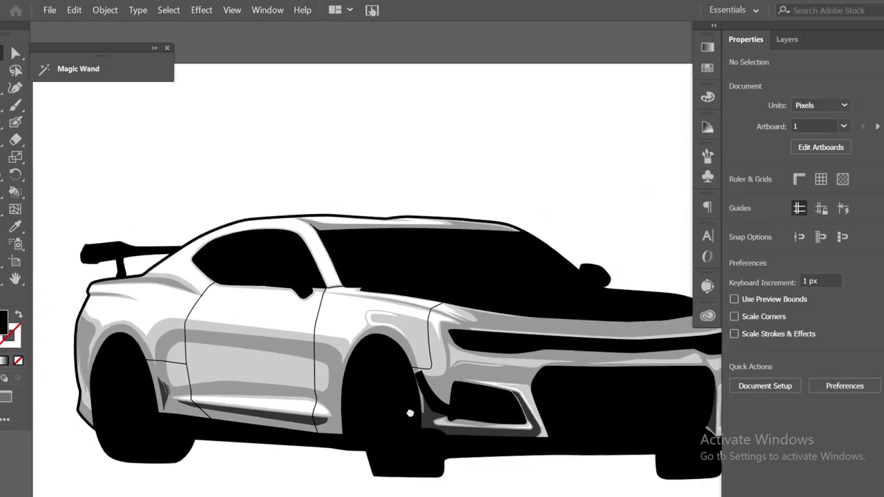
{"action": "scroll", "coordinate": [248, 346], "scroll_direction": "up", "scroll_amount": 2}
Thicken the stroke weight of the door and fender lines.
{"action": "left_click", "coordinate": [249, 347]}
{"action": "scroll", "coordinate": [478, 422], "scroll_direction": "down", "scroll_amount": 1}
{"action": "scroll", "coordinate": [479, 423], "scroll_direction": "down", "scroll_amount": 1}
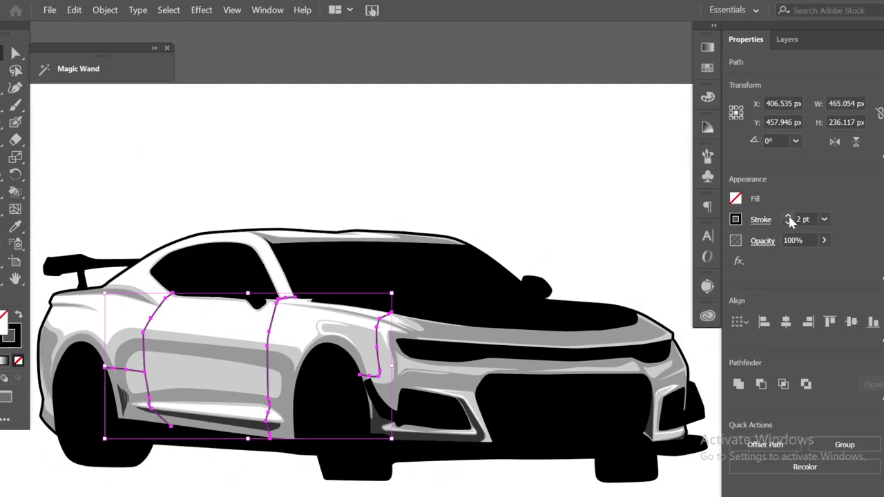
{"action": "left_click", "coordinate": [788, 218]}
{"action": "left_click", "coordinate": [579, 395]}
{"action": "scroll", "coordinate": [584, 353], "scroll_direction": "down", "scroll_amount": 2}
{"action": "scroll", "coordinate": [584, 353], "scroll_direction": "up", "scroll_amount": 3}
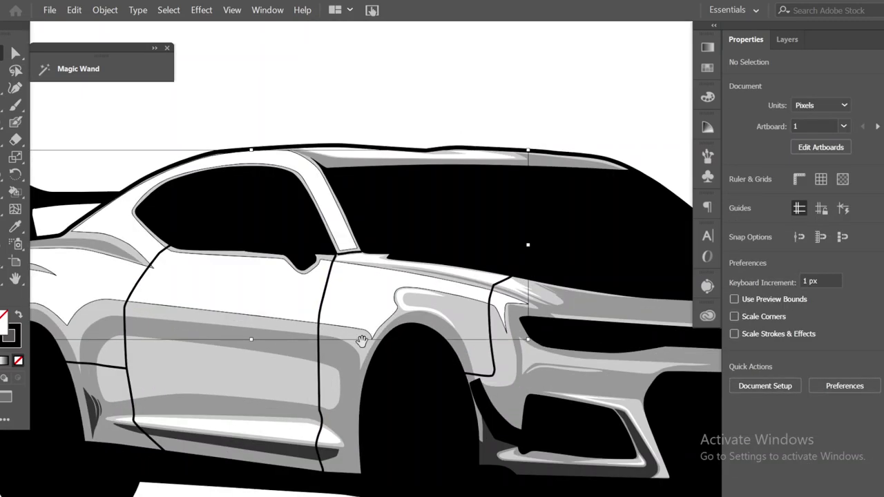
{"action": "scroll", "coordinate": [527, 244], "scroll_direction": "up", "scroll_amount": 2}
Draw a short crease line on the door.
{"action": "left_click", "coordinate": [404, 365]}
{"action": "left_click", "coordinate": [387, 331]}
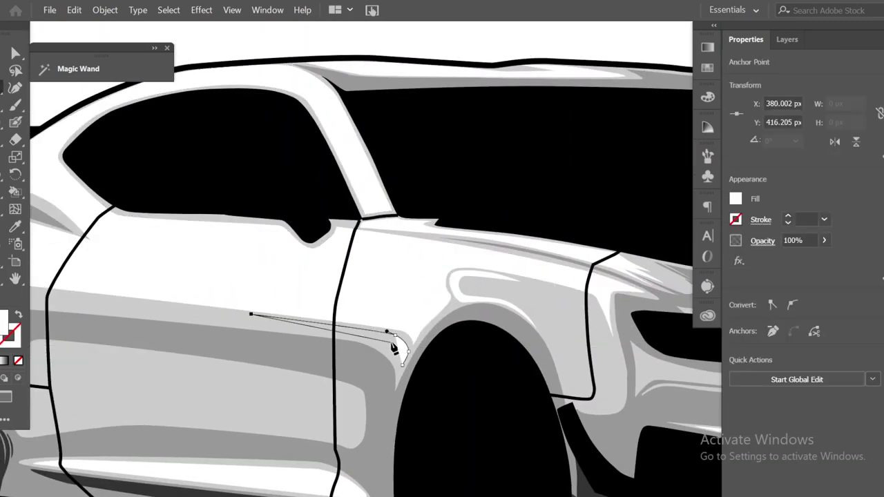
{"action": "scroll", "coordinate": [357, 415], "scroll_direction": "down", "scroll_amount": 2}
{"action": "scroll", "coordinate": [357, 415], "scroll_direction": "down", "scroll_amount": 1}
{"action": "scroll", "coordinate": [378, 359], "scroll_direction": "up", "scroll_amount": 4}
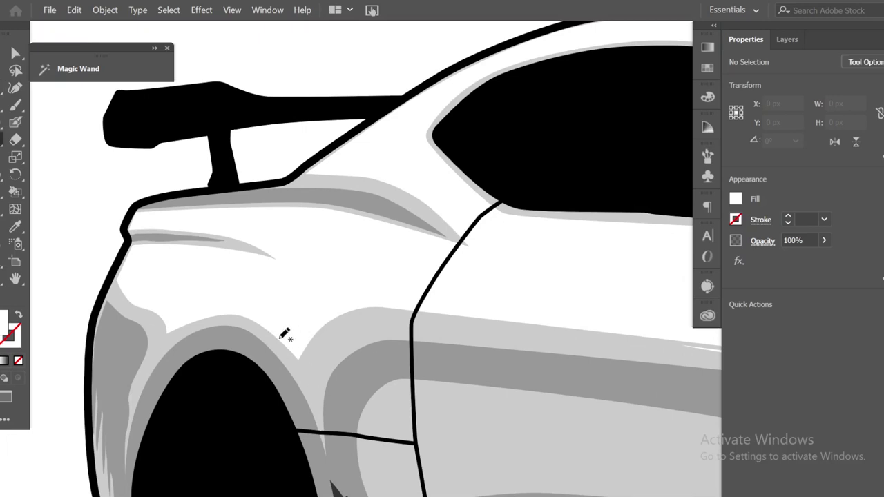
{"action": "scroll", "coordinate": [373, 298], "scroll_direction": "down", "scroll_amount": 3}
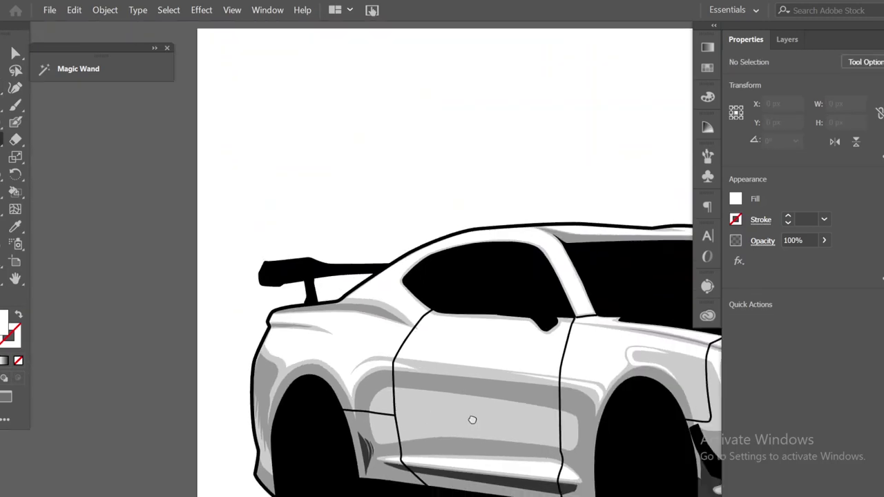
{"action": "scroll", "coordinate": [357, 306], "scroll_direction": "up", "scroll_amount": 3}
Adjust the grey accent shape on the rear quarter panel.
{"action": "left_click", "coordinate": [361, 313]}
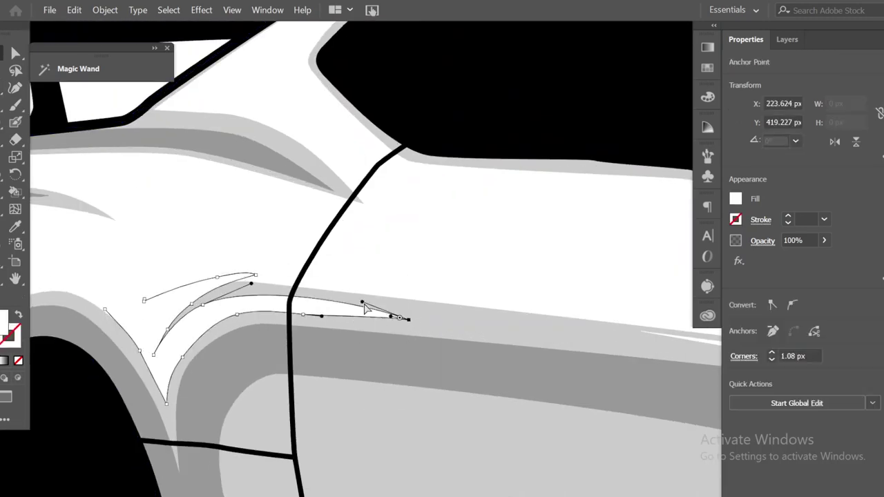
{"action": "scroll", "coordinate": [435, 322], "scroll_direction": "down", "scroll_amount": 3}
{"action": "scroll", "coordinate": [385, 317], "scroll_direction": "up", "scroll_amount": 4}
{"action": "scroll", "coordinate": [454, 457], "scroll_direction": "down", "scroll_amount": 3}
{"action": "key", "text": "ctrl+shift+a"}
{"action": "scroll", "coordinate": [455, 457], "scroll_direction": "down", "scroll_amount": 2}
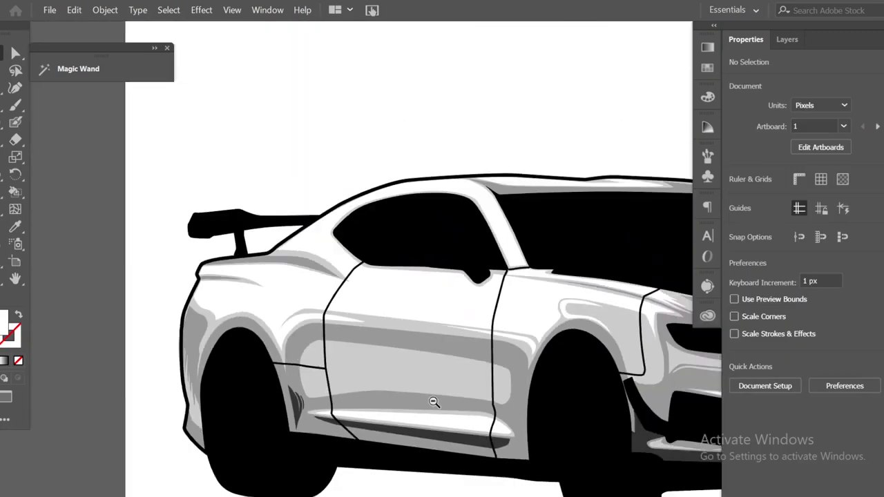
{"action": "scroll", "coordinate": [432, 403], "scroll_direction": "down", "scroll_amount": 1}
{"action": "scroll", "coordinate": [405, 380], "scroll_direction": "up", "scroll_amount": 4}
{"action": "key", "text": "b"}
{"action": "key", "text": "shift+x"}
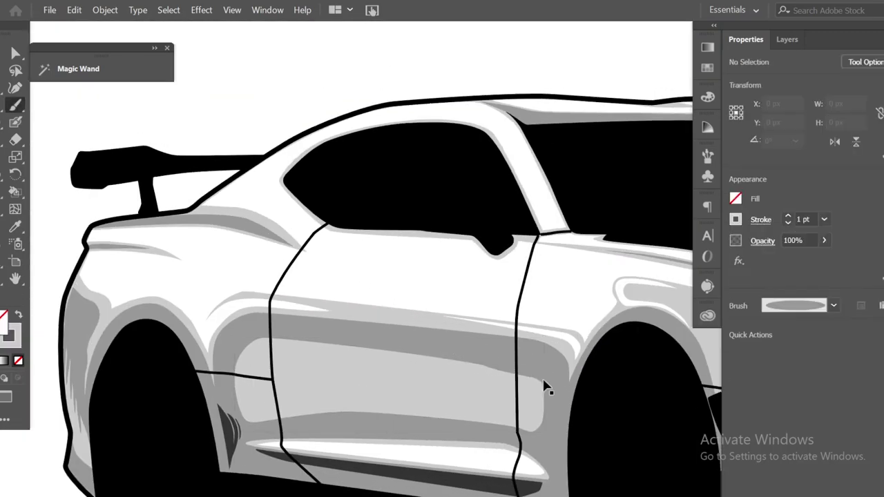
{"action": "scroll", "coordinate": [560, 377], "scroll_direction": "up", "scroll_amount": 2}
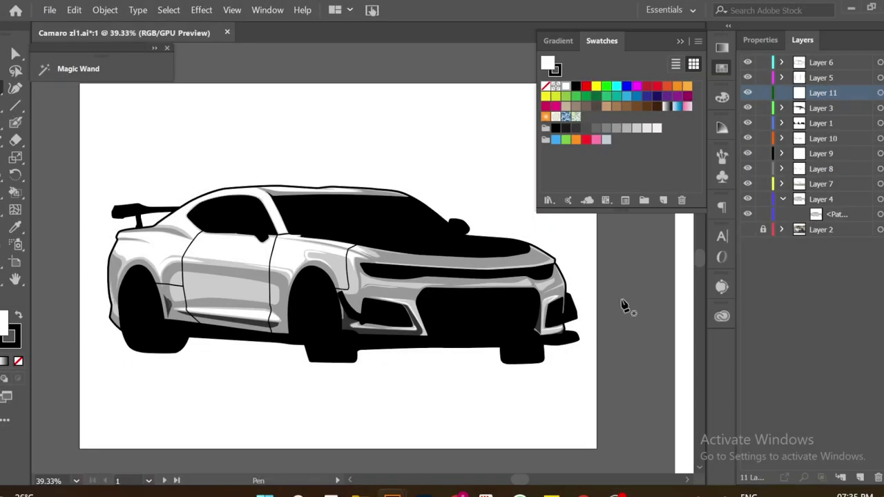
Trace the front tire outline with the Pen and fill it dark grey.
{"action": "scroll", "coordinate": [373, 328], "scroll_direction": "up", "scroll_amount": 5}
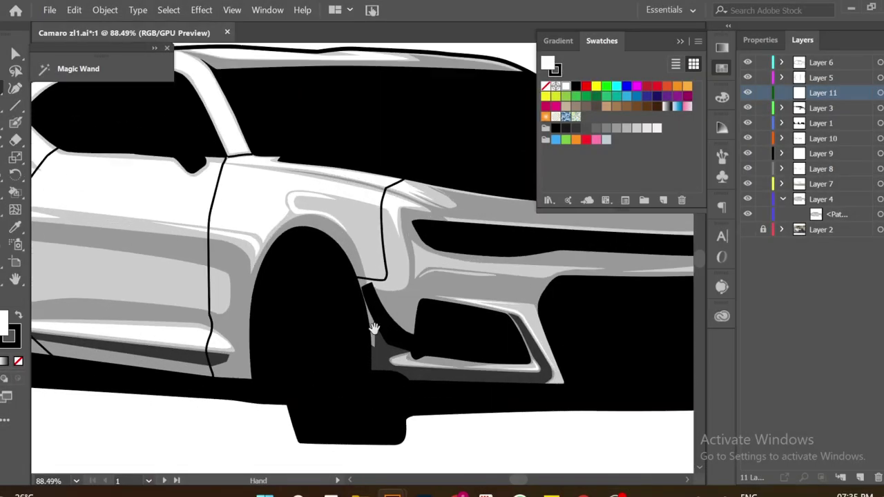
{"action": "left_click", "coordinate": [289, 263]}
{"action": "left_click", "coordinate": [279, 313]}
{"action": "left_click", "coordinate": [297, 426]}
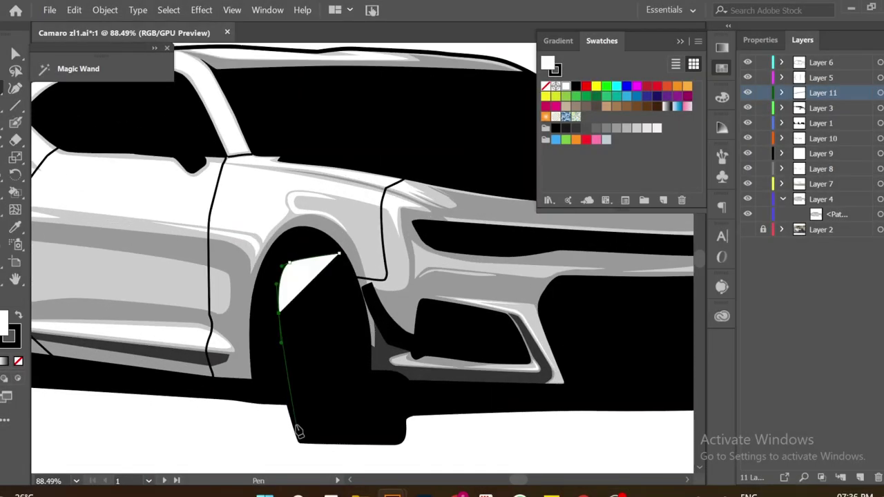
{"action": "left_click", "coordinate": [396, 436]}
{"action": "left_click", "coordinate": [379, 423]}
{"action": "left_click", "coordinate": [363, 366]}
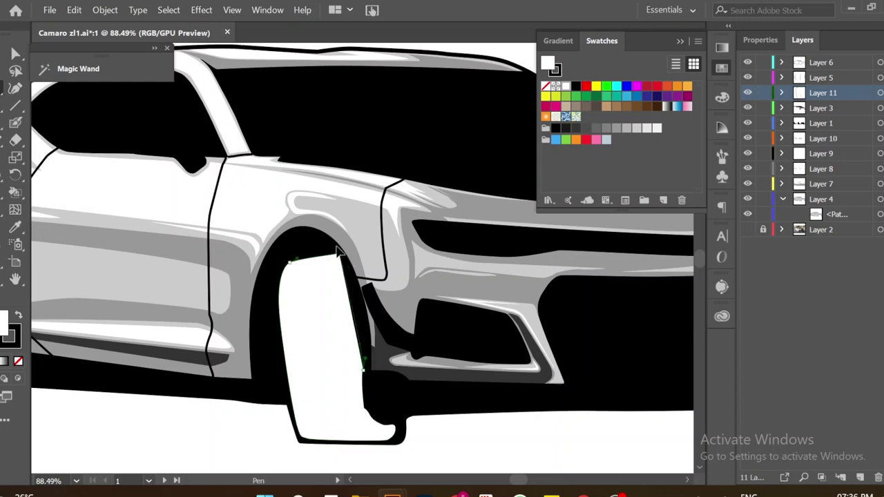
{"action": "left_click", "coordinate": [360, 284]}
{"action": "left_click", "coordinate": [339, 254]}
{"action": "left_click", "coordinate": [579, 131]}
{"action": "scroll", "coordinate": [438, 351], "scroll_direction": "down", "scroll_amount": 1}
{"action": "scroll", "coordinate": [450, 363], "scroll_direction": "down", "scroll_amount": 2}
{"action": "scroll", "coordinate": [365, 359], "scroll_direction": "up", "scroll_amount": 5}
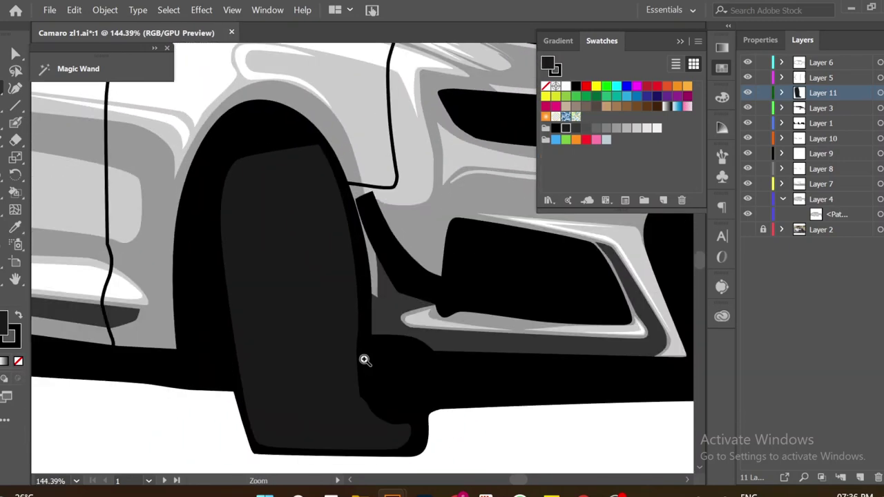
{"action": "scroll", "coordinate": [298, 415], "scroll_direction": "down", "scroll_amount": 1}
Add a light grey sidewall highlight shape over the tire.
{"action": "left_click", "coordinate": [302, 405], "text": "ctrl"}
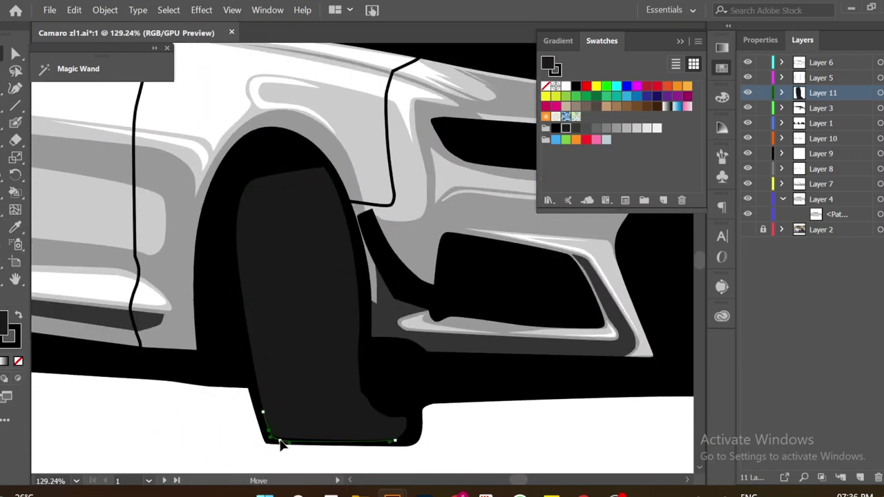
{"action": "scroll", "coordinate": [282, 444], "scroll_direction": "down", "scroll_amount": 2}
{"action": "scroll", "coordinate": [318, 216], "scroll_direction": "up", "scroll_amount": 1}
{"action": "key", "text": "p"}
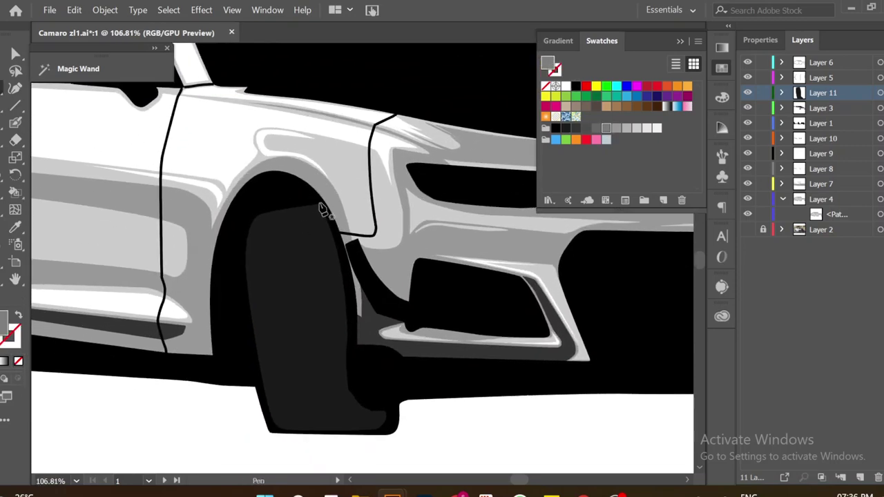
{"action": "left_click", "coordinate": [268, 411]}
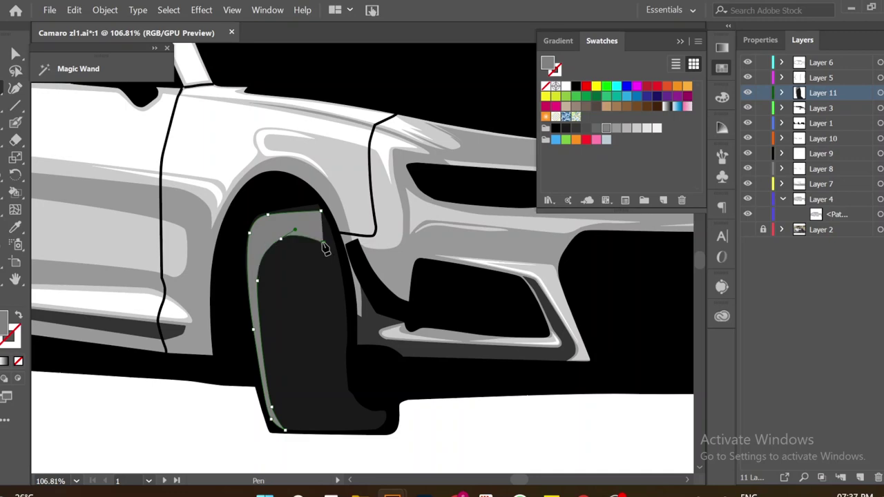
{"action": "scroll", "coordinate": [307, 233], "scroll_direction": "up", "scroll_amount": 3, "text": "alt"}
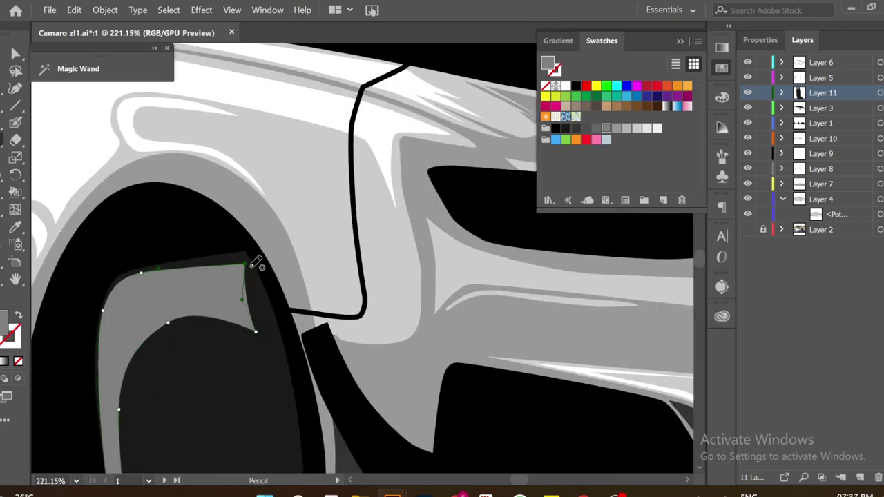
{"action": "scroll", "coordinate": [265, 271], "scroll_direction": "down", "scroll_amount": 5, "text": "alt"}
{"action": "scroll", "coordinate": [326, 270], "scroll_direction": "up", "scroll_amount": 3, "text": "alt"}
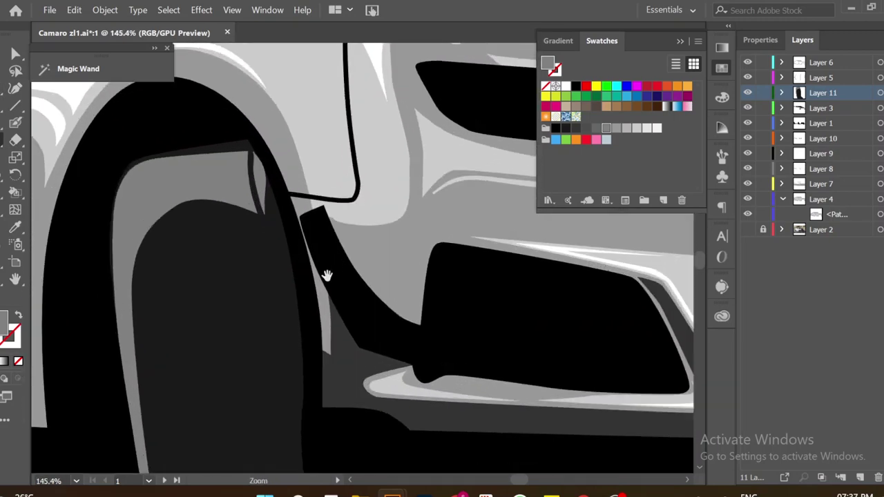
{"action": "scroll", "coordinate": [359, 317], "scroll_direction": "down", "scroll_amount": 1, "text": "alt"}
{"action": "scroll", "coordinate": [440, 252], "scroll_direction": "down", "scroll_amount": 2, "text": "alt"}
{"action": "scroll", "coordinate": [440, 253], "scroll_direction": "up", "scroll_amount": 3, "text": "alt"}
{"action": "scroll", "coordinate": [289, 310], "scroll_direction": "up", "scroll_amount": 3, "text": "alt"}
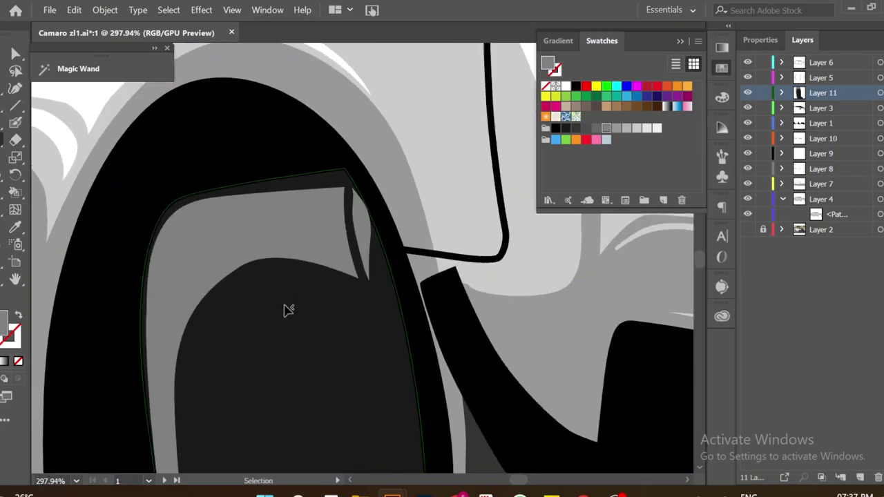
Draw dark tread groove strokes along the top of the front tire.
{"action": "left_click_drag", "start_coordinate": [262, 196], "coordinate": [262, 197]}
{"action": "scroll", "coordinate": [277, 221], "scroll_direction": "up", "scroll_amount": 2, "text": "alt"}
{"action": "scroll", "coordinate": [339, 239], "scroll_direction": "down", "scroll_amount": 1, "text": "alt"}
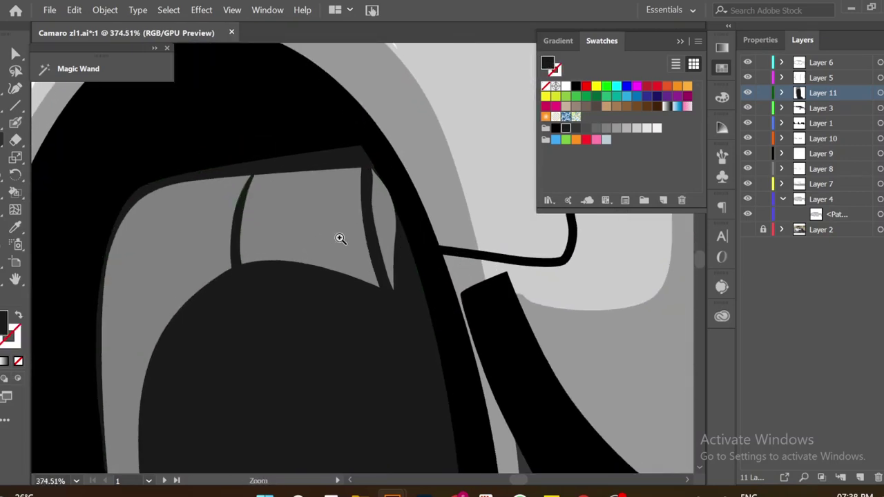
{"action": "scroll", "coordinate": [332, 277], "scroll_direction": "up", "scroll_amount": 1, "text": "alt"}
{"action": "scroll", "coordinate": [252, 293], "scroll_direction": "down", "scroll_amount": 2, "text": "alt"}
{"action": "scroll", "coordinate": [381, 300], "scroll_direction": "down", "scroll_amount": 1, "text": "alt"}
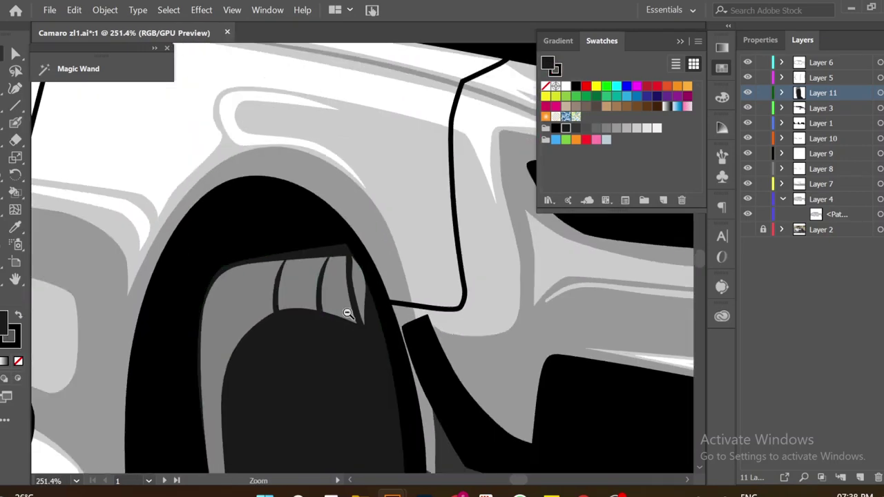
{"action": "scroll", "coordinate": [351, 310], "scroll_direction": "down", "scroll_amount": 3, "text": "alt"}
{"action": "scroll", "coordinate": [388, 315], "scroll_direction": "down", "scroll_amount": 1, "text": "alt"}
{"action": "scroll", "coordinate": [388, 316], "scroll_direction": "up", "scroll_amount": 5, "text": "alt"}
{"action": "scroll", "coordinate": [335, 304], "scroll_direction": "down", "scroll_amount": 1, "text": "alt"}
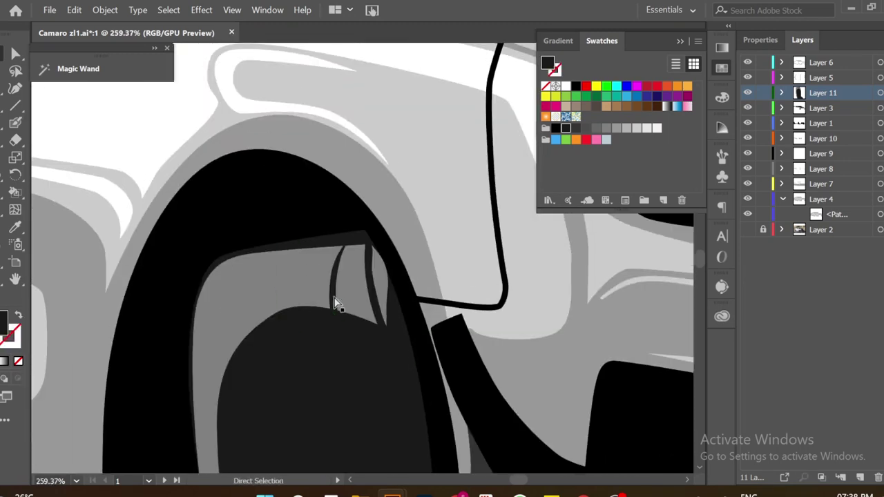
{"action": "scroll", "coordinate": [282, 316], "scroll_direction": "down", "scroll_amount": 1, "text": "alt"}
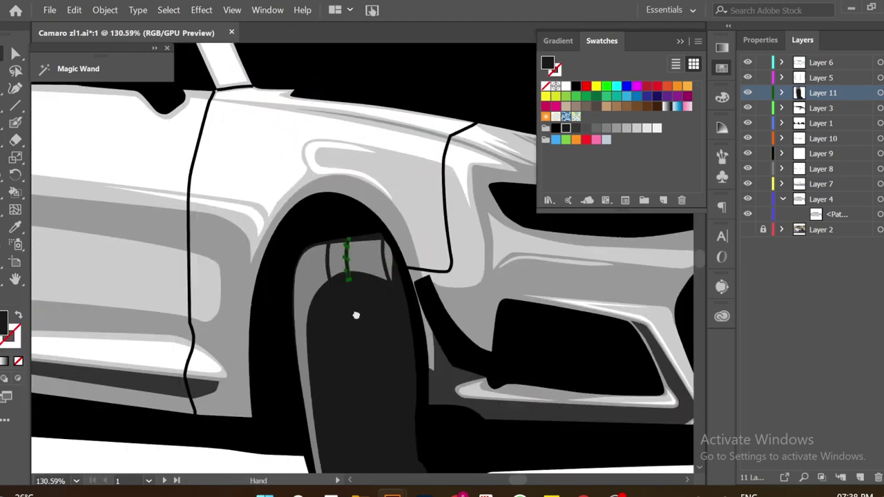
{"action": "scroll", "coordinate": [355, 312], "scroll_direction": "up", "scroll_amount": 3, "text": "alt"}
{"action": "left_click_drag", "start_coordinate": [349, 170], "coordinate": [330, 184]}
{"action": "left_click_drag", "start_coordinate": [276, 242], "coordinate": [284, 317]}
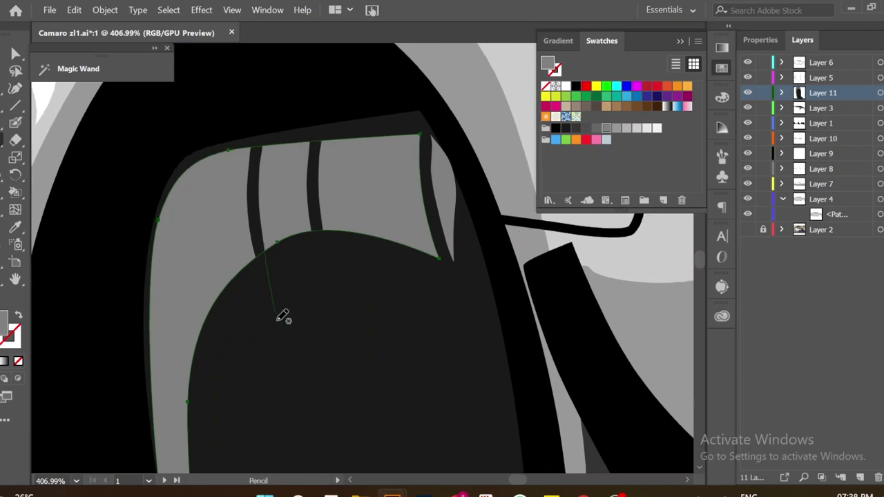
{"action": "left_click_drag", "start_coordinate": [309, 215], "coordinate": [287, 220]}
{"action": "left_click_drag", "start_coordinate": [404, 262], "coordinate": [349, 208]}
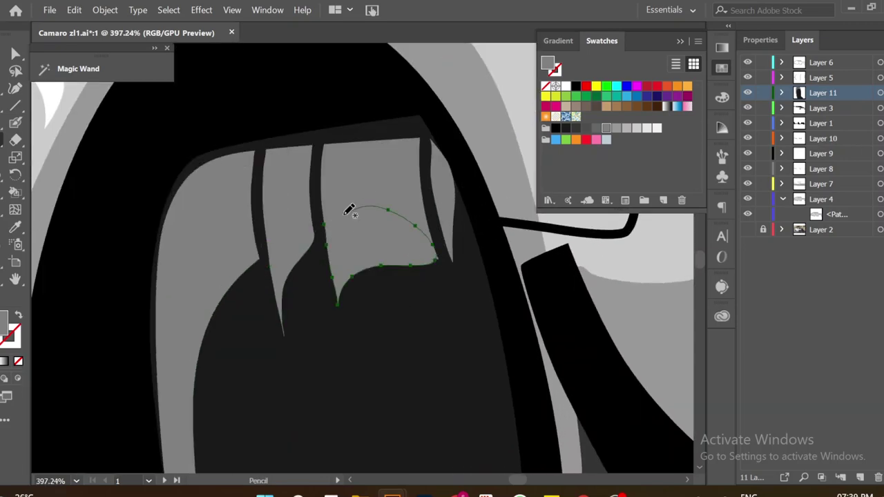
{"action": "key", "text": "ctrl+minus"}
{"action": "key", "text": "ctrl+minus"}
{"action": "key", "text": "ctrl+minus"}
{"action": "scroll", "coordinate": [377, 363], "scroll_direction": "up", "scroll_amount": 5}
Add shading strokes up the side and lower part of the tire.
{"action": "mouse_move", "coordinate": [242, 297]}
{"action": "left_mouse_down"}
{"action": "mouse_move", "coordinate": [290, 192]}
{"action": "mouse_move", "coordinate": [275, 322]}
{"action": "left_mouse_up"}
{"action": "scroll", "coordinate": [369, 338], "scroll_direction": "down", "scroll_amount": 2}
{"action": "scroll", "coordinate": [356, 311], "scroll_direction": "up", "scroll_amount": 2}
{"action": "scroll", "coordinate": [391, 295], "scroll_direction": "down", "scroll_amount": 1}
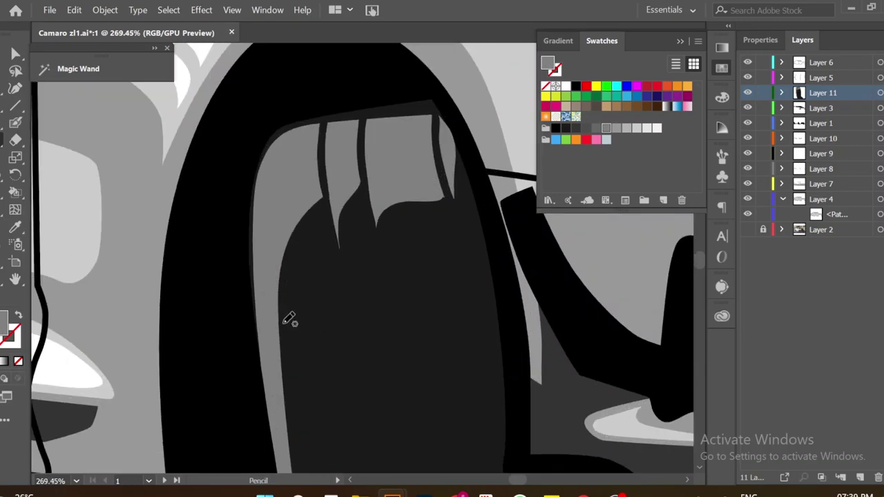
{"action": "scroll", "coordinate": [246, 424], "scroll_direction": "down", "scroll_amount": 5}
{"action": "scroll", "coordinate": [246, 424], "scroll_direction": "down", "scroll_amount": 3}
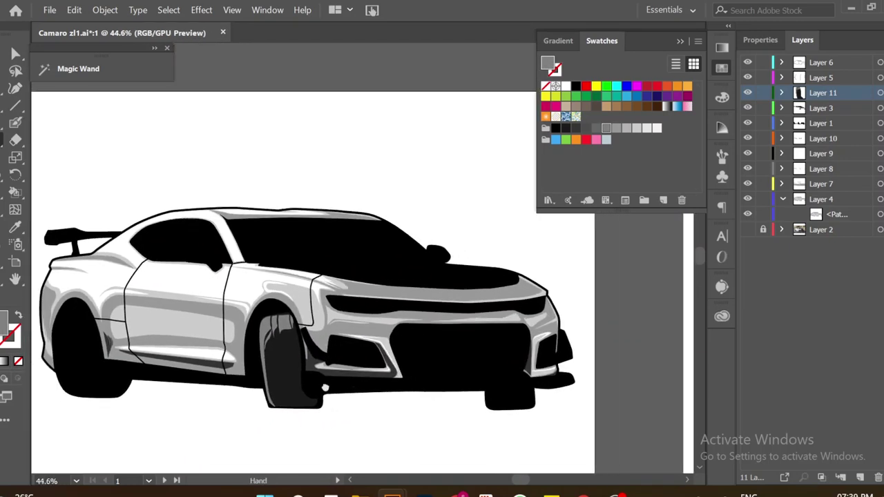
{"action": "scroll", "coordinate": [248, 407], "scroll_direction": "up", "scroll_amount": 6}
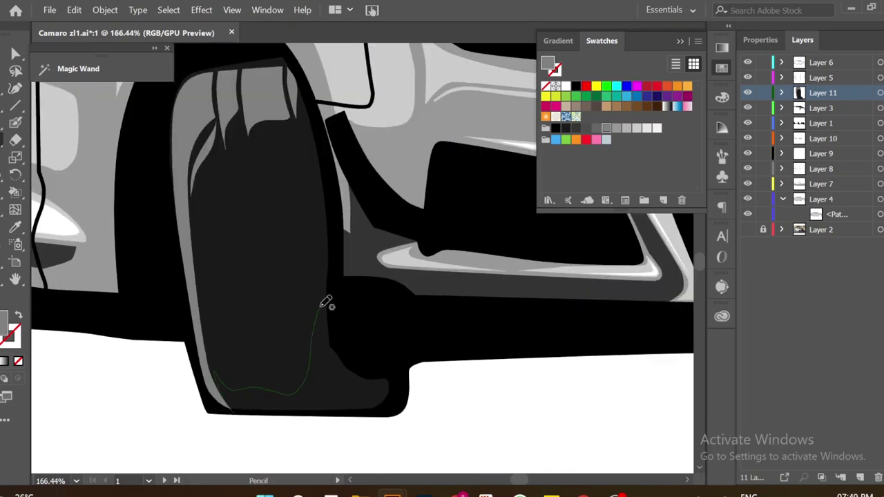
{"action": "scroll", "coordinate": [449, 393], "scroll_direction": "down", "scroll_amount": 3}
{"action": "scroll", "coordinate": [233, 335], "scroll_direction": "up", "scroll_amount": 3}
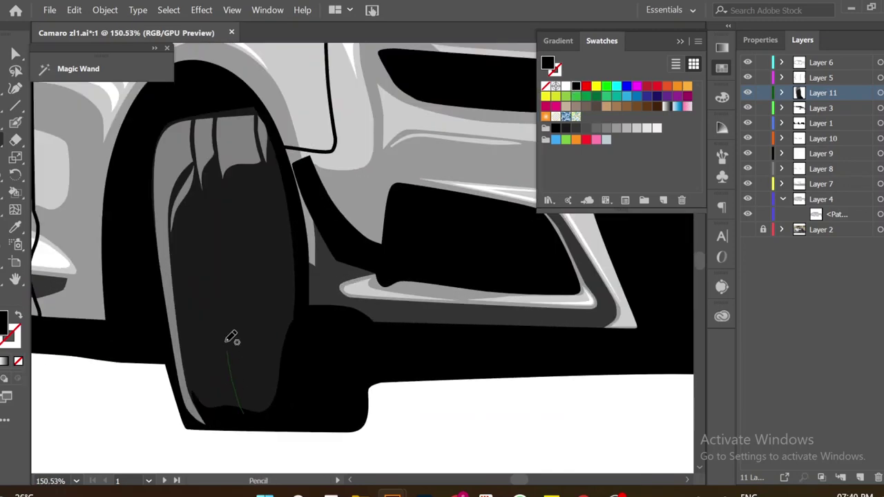
{"action": "scroll", "coordinate": [328, 394], "scroll_direction": "down", "scroll_amount": 3}
{"action": "scroll", "coordinate": [328, 395], "scroll_direction": "up", "scroll_amount": 3}
{"action": "left_click_drag", "start_coordinate": [282, 384], "coordinate": [254, 271]}
{"action": "scroll", "coordinate": [475, 381], "scroll_direction": "down", "scroll_amount": 3}
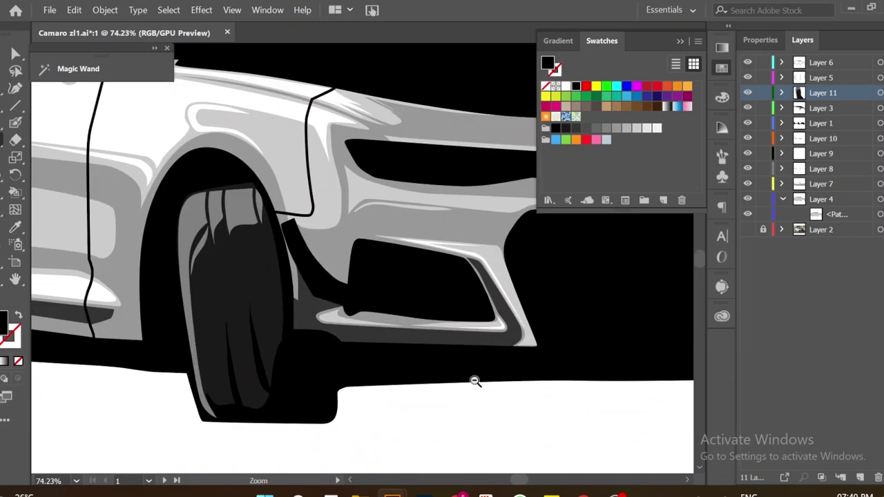
{"action": "scroll", "coordinate": [331, 378], "scroll_direction": "down", "scroll_amount": 3}
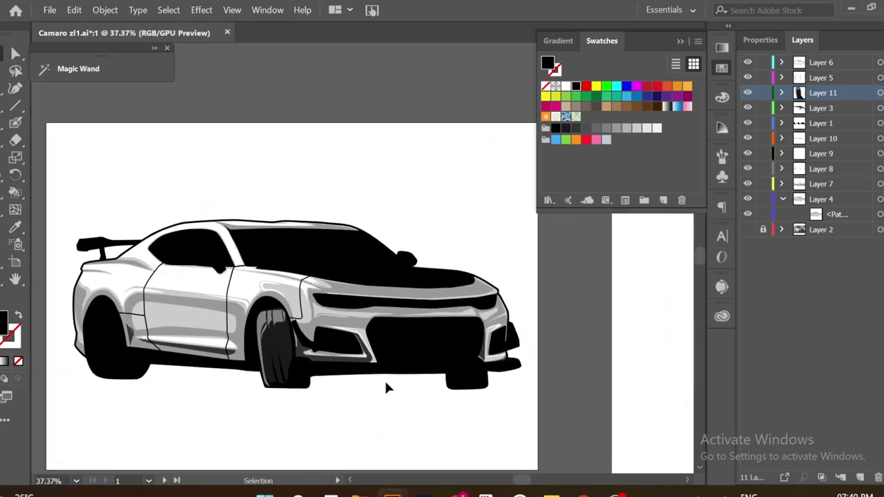
{"action": "scroll", "coordinate": [384, 378], "scroll_direction": "down", "scroll_amount": 1}
{"action": "scroll", "coordinate": [414, 373], "scroll_direction": "down", "scroll_amount": 1}
{"action": "scroll", "coordinate": [191, 332], "scroll_direction": "up", "scroll_amount": 5}
Draw an ellipse sized to the rear wheel and fill it light grey.
{"action": "left_click_drag", "start_coordinate": [15, 122], "coordinate": [34, 158]}
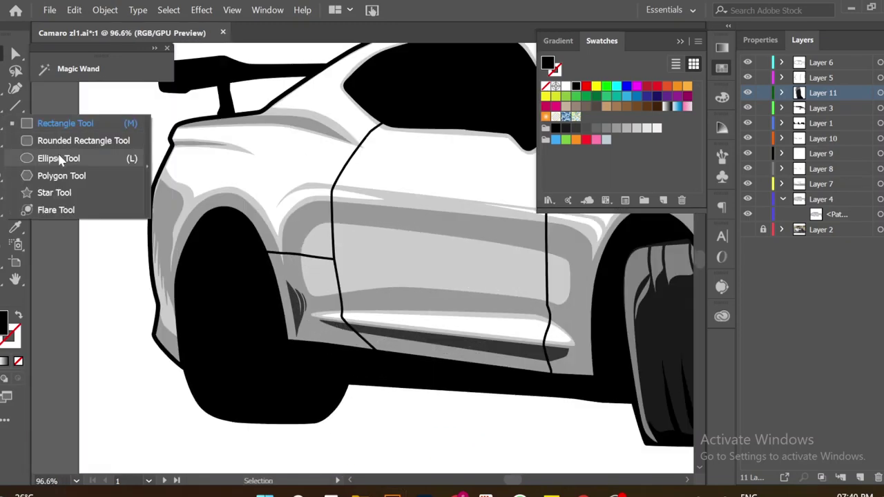
{"action": "left_click_drag", "start_coordinate": [180, 225], "coordinate": [260, 399]}
{"action": "left_click", "coordinate": [597, 127]}
{"action": "key", "text": "v"}
{"action": "left_click_drag", "start_coordinate": [261, 312], "coordinate": [266, 315]}
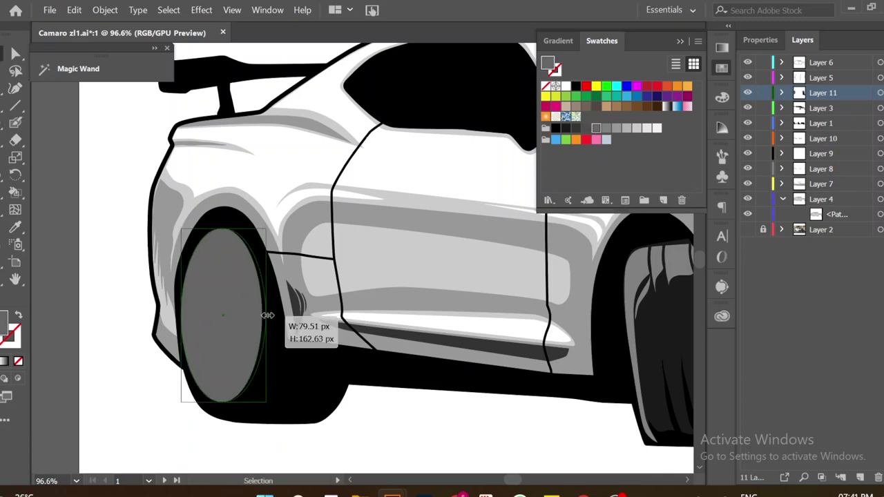
{"action": "left_click_drag", "start_coordinate": [231, 394], "coordinate": [230, 381]}
{"action": "scroll", "coordinate": [302, 325], "scroll_direction": "up", "scroll_amount": 1}
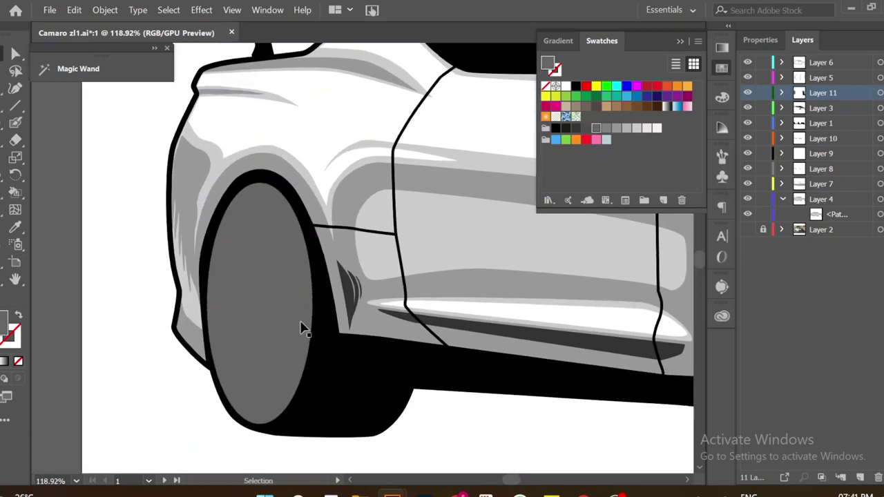
{"action": "left_click", "coordinate": [619, 130]}
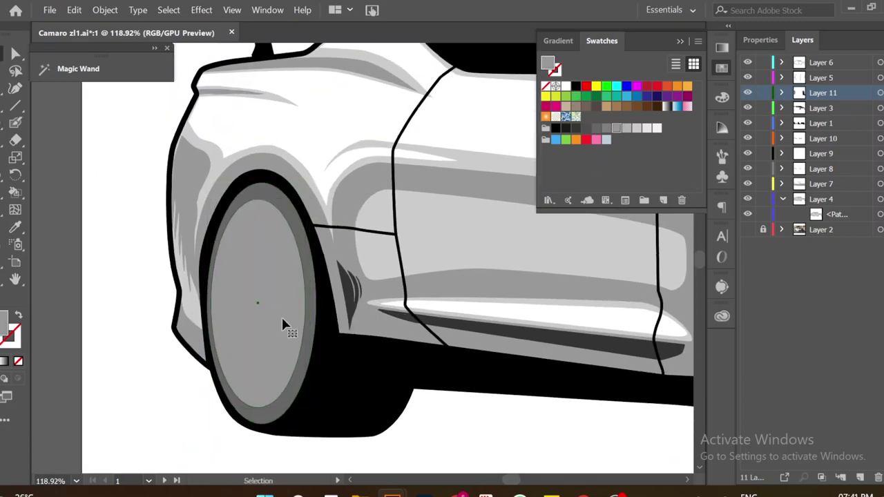
Add a tilted black inner ellipse and a small grey hub at the wheel centre.
{"action": "left_click_drag", "start_coordinate": [235, 371], "coordinate": [298, 235]}
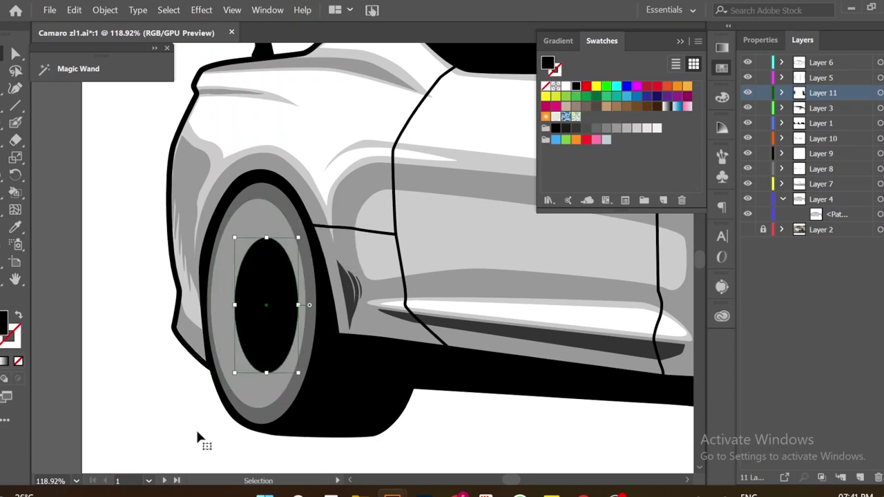
{"action": "scroll", "coordinate": [276, 331], "scroll_direction": "down", "scroll_amount": 1}
{"action": "left_click_drag", "start_coordinate": [308, 373], "coordinate": [290, 387]}
{"action": "scroll", "coordinate": [308, 336], "scroll_direction": "down", "scroll_amount": 2}
{"action": "scroll", "coordinate": [308, 336], "scroll_direction": "up", "scroll_amount": 3}
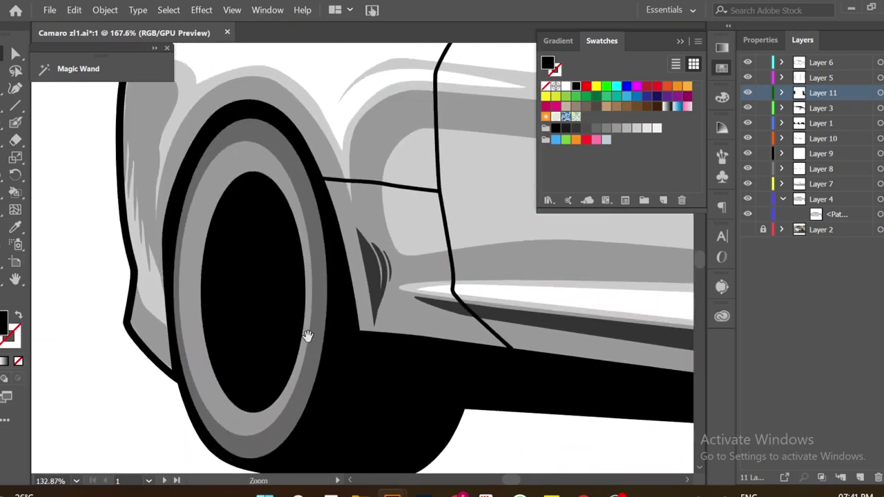
{"action": "left_click_drag", "start_coordinate": [242, 343], "coordinate": [271, 277]}
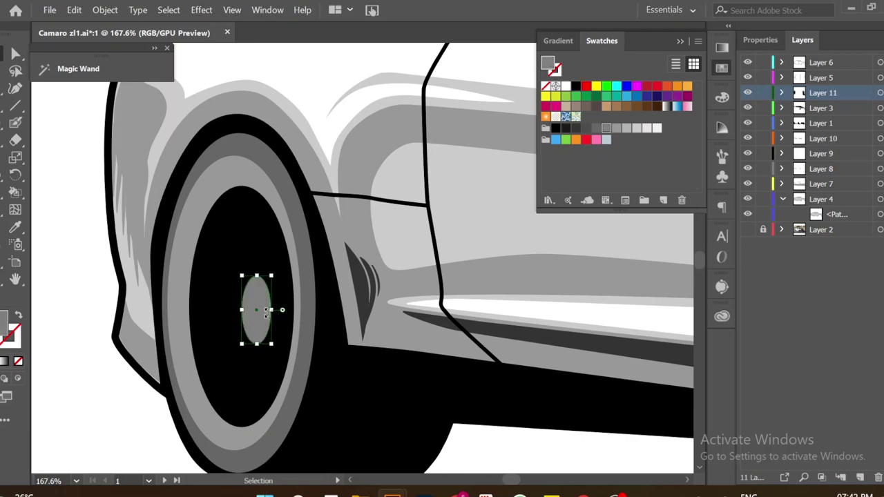
{"action": "scroll", "coordinate": [268, 346], "scroll_direction": "down", "scroll_amount": 3}
{"action": "scroll", "coordinate": [271, 373], "scroll_direction": "up", "scroll_amount": 2}
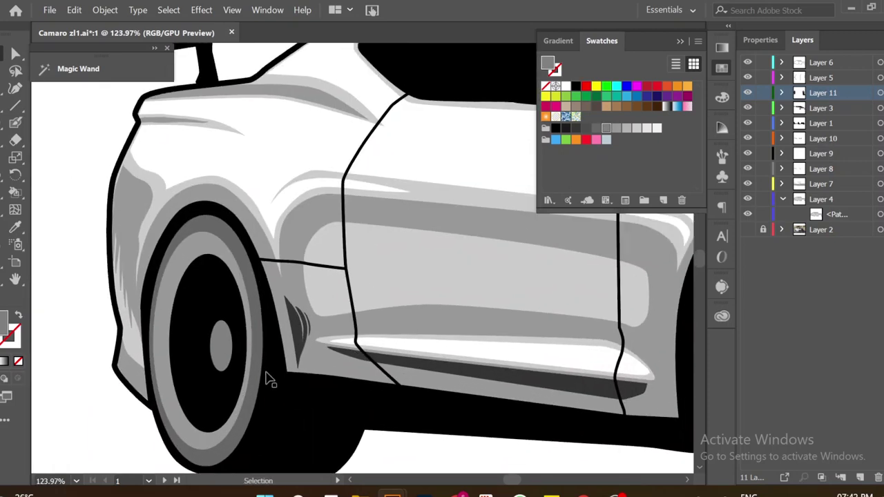
{"action": "scroll", "coordinate": [270, 380], "scroll_direction": "down", "scroll_amount": 3}
{"action": "scroll", "coordinate": [269, 380], "scroll_direction": "up", "scroll_amount": 1}
{"action": "scroll", "coordinate": [270, 380], "scroll_direction": "down", "scroll_amount": 1}
{"action": "scroll", "coordinate": [147, 307], "scroll_direction": "down", "scroll_amount": 1}
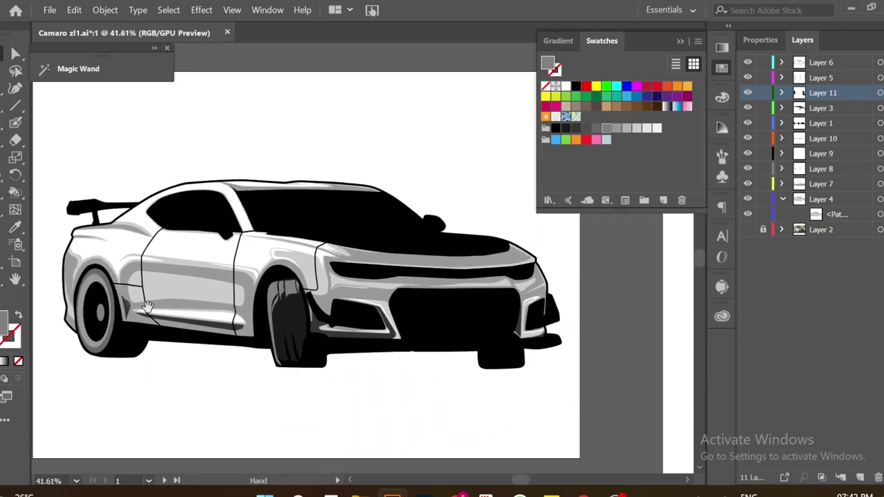
{"action": "scroll", "coordinate": [147, 307], "scroll_direction": "up", "scroll_amount": 4}
Check the art brush settings in the Brushes panel, then dismiss them.
{"action": "key", "text": "b"}
{"action": "key", "text": "F5"}
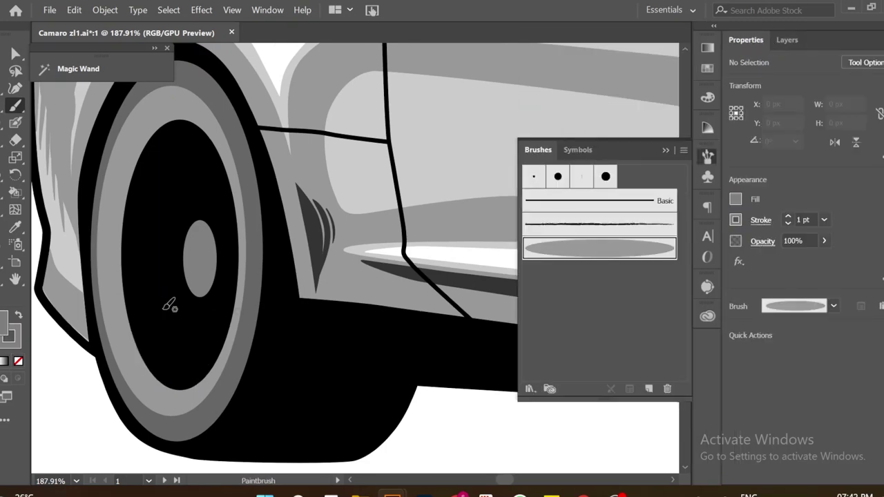
{"action": "double_click", "coordinate": [615, 249]}
{"action": "left_click", "coordinate": [738, 446]}
{"action": "scroll", "coordinate": [293, 320], "scroll_direction": "down", "scroll_amount": 1}
{"action": "key", "text": "shift+b"}
{"action": "scroll", "coordinate": [248, 366], "scroll_direction": "up", "scroll_amount": 1}
Pencil two grey reflection swooshes inside the rear wheel.
{"action": "key", "text": "n"}
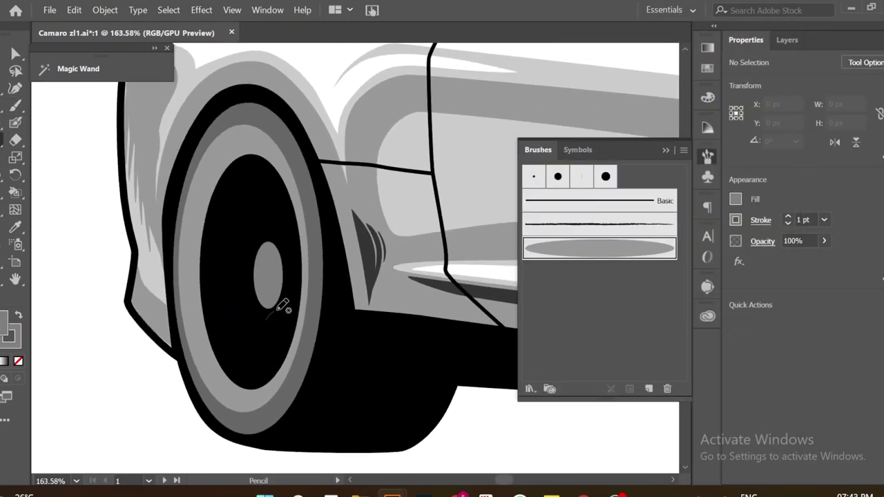
{"action": "left_click_drag", "start_coordinate": [257, 375], "coordinate": [257, 376]}
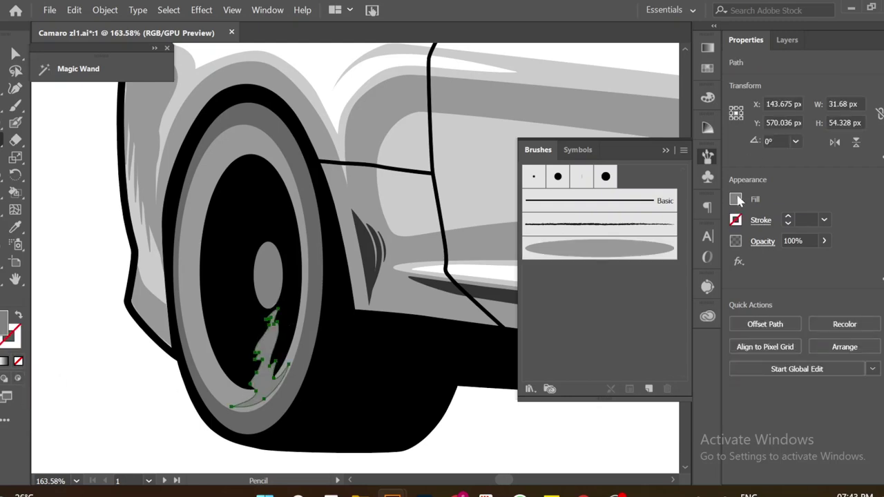
{"action": "scroll", "coordinate": [346, 332], "scroll_direction": "up", "scroll_amount": 1}
{"action": "mouse_move", "coordinate": [351, 341]}
{"action": "left_mouse_down"}
{"action": "mouse_move", "coordinate": [355, 326]}
{"action": "mouse_move", "coordinate": [332, 325]}
{"action": "left_mouse_up"}
{"action": "scroll", "coordinate": [335, 395], "scroll_direction": "down", "scroll_amount": 3}
{"action": "scroll", "coordinate": [212, 356], "scroll_direction": "down", "scroll_amount": 3}
{"action": "scroll", "coordinate": [212, 356], "scroll_direction": "up", "scroll_amount": 4}
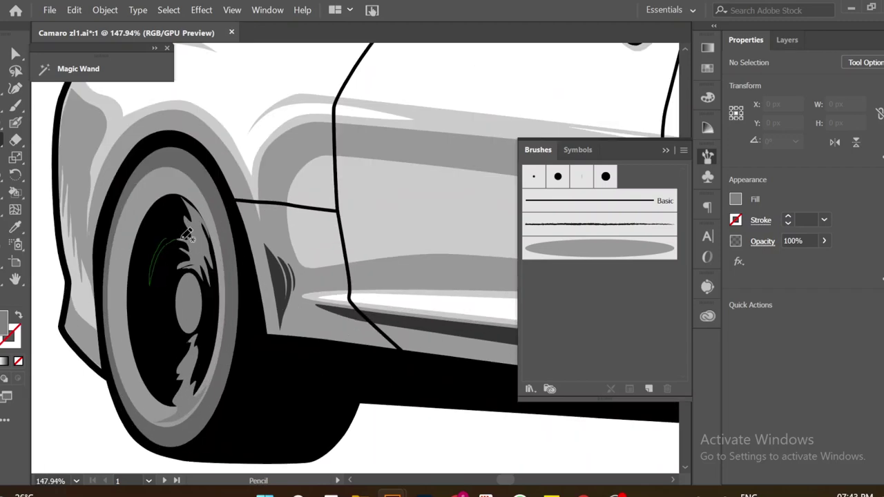
{"action": "scroll", "coordinate": [212, 370], "scroll_direction": "up", "scroll_amount": 1}
Draw white highlight curves on the wheel, including one along the rim's bottom.
{"action": "left_click_drag", "start_coordinate": [208, 373], "coordinate": [191, 349]}
{"action": "left_click", "coordinate": [708, 68]}
{"action": "left_click", "coordinate": [551, 86]}
{"action": "scroll", "coordinate": [243, 374], "scroll_direction": "down", "scroll_amount": 3}
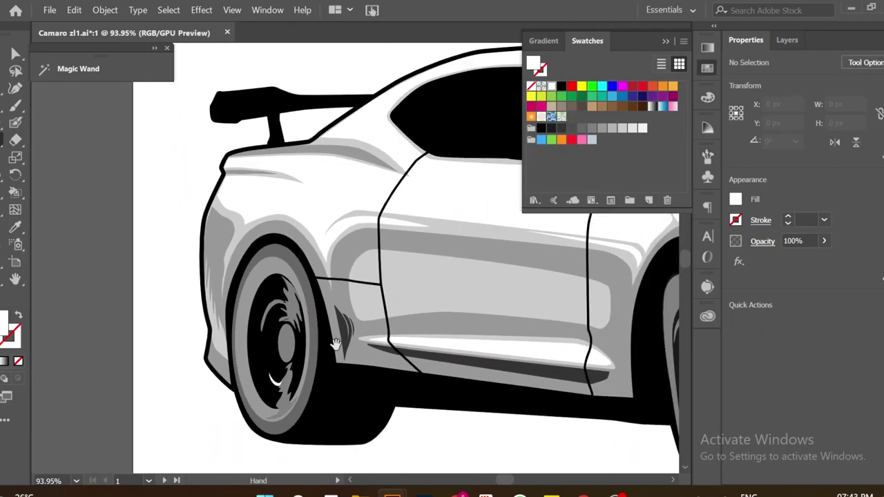
{"action": "scroll", "coordinate": [244, 374], "scroll_direction": "up", "scroll_amount": 3}
{"action": "scroll", "coordinate": [244, 373], "scroll_direction": "up", "scroll_amount": 1}
{"action": "left_click_drag", "start_coordinate": [209, 388], "coordinate": [232, 384]}
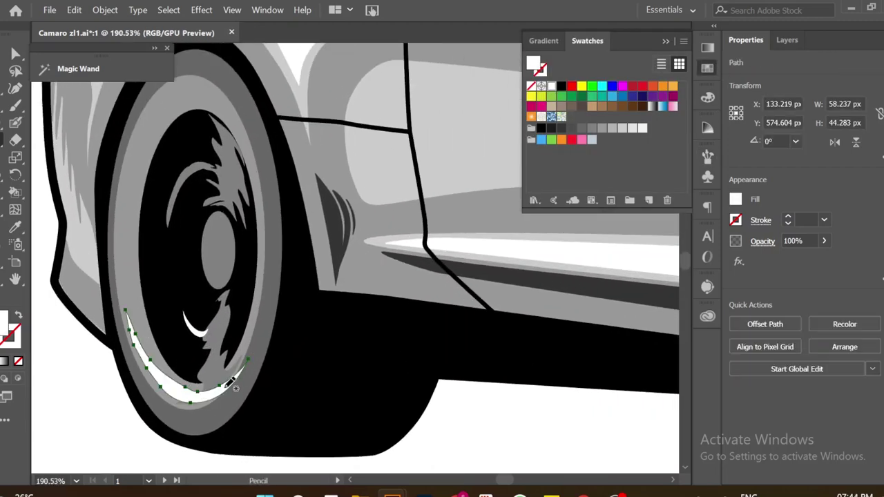
{"action": "scroll", "coordinate": [205, 398], "scroll_direction": "down", "scroll_amount": 3}
{"action": "scroll", "coordinate": [247, 306], "scroll_direction": "down", "scroll_amount": 1}
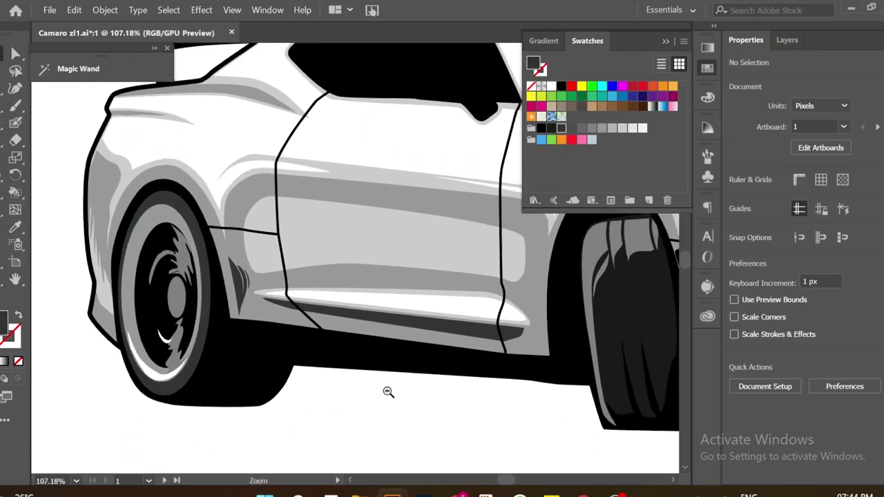
{"action": "scroll", "coordinate": [389, 391], "scroll_direction": "down", "scroll_amount": 2}
{"action": "scroll", "coordinate": [245, 353], "scroll_direction": "up", "scroll_amount": 1}
{"action": "scroll", "coordinate": [302, 290], "scroll_direction": "up", "scroll_amount": 1}
Give the mirror outline a grey fill and shrink it slightly.
{"action": "key", "text": "F7"}
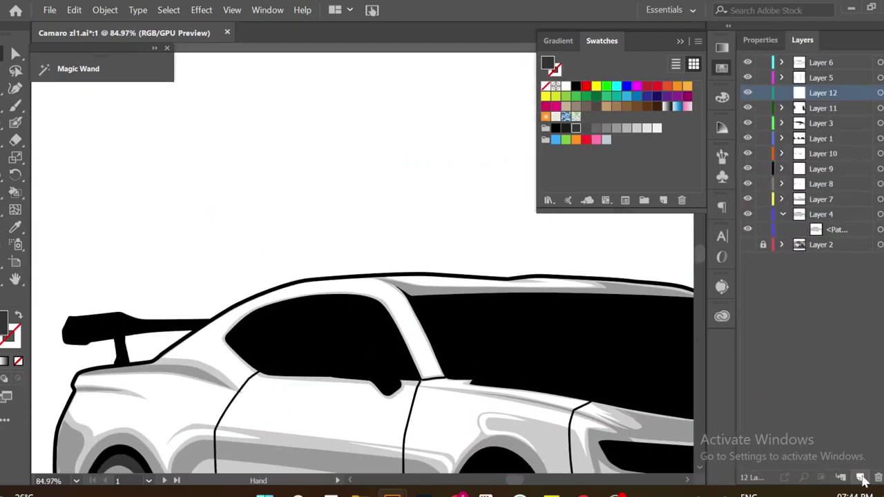
{"action": "scroll", "coordinate": [385, 324], "scroll_direction": "up", "scroll_amount": 2}
{"action": "scroll", "coordinate": [385, 324], "scroll_direction": "up", "scroll_amount": 2}
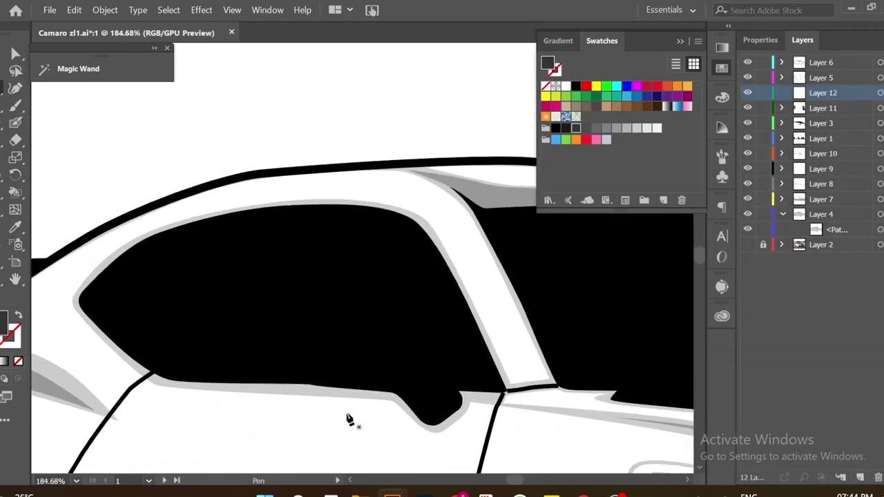
{"action": "left_click", "coordinate": [606, 128]}
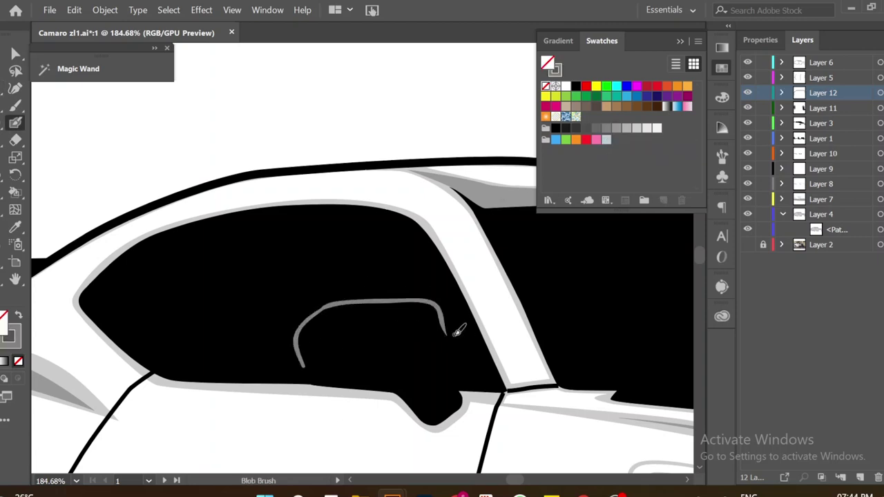
{"action": "key", "text": "v"}
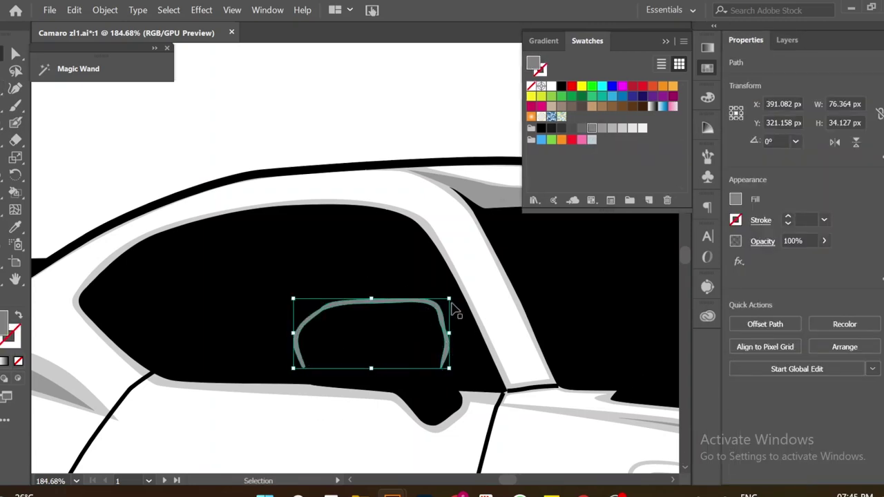
{"action": "left_click_drag", "start_coordinate": [373, 297], "coordinate": [364, 319]}
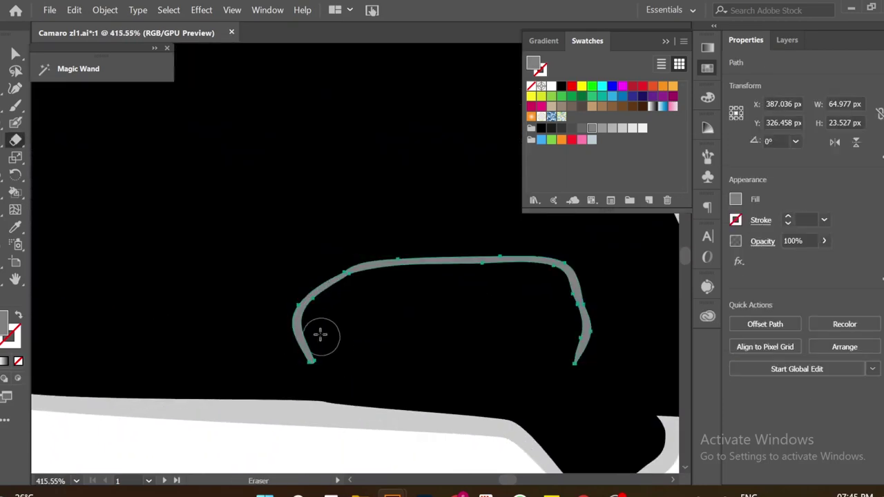
Pen a curved highlight shape inside the mirror outline and fill it white.
{"action": "key", "text": "p"}
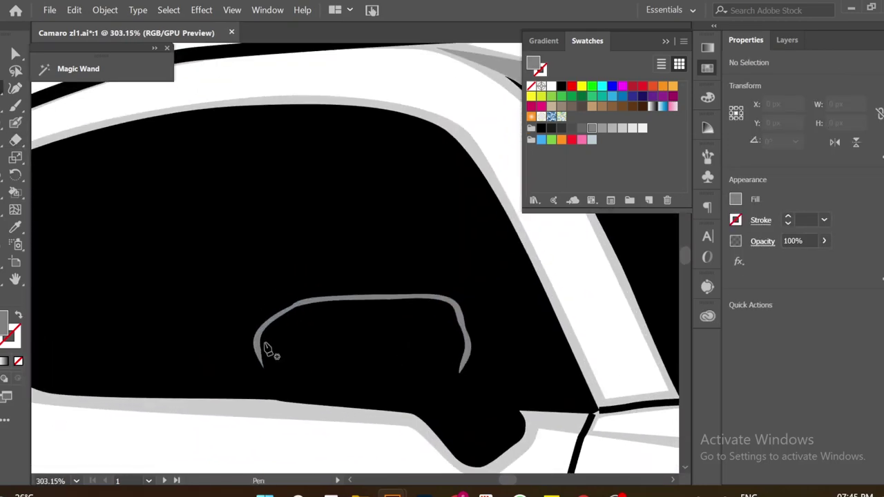
{"action": "left_click", "coordinate": [265, 344]}
{"action": "left_click", "coordinate": [288, 318]}
{"action": "left_click", "coordinate": [440, 314]}
{"action": "left_click_drag", "start_coordinate": [452, 316], "coordinate": [461, 333]}
{"action": "left_click", "coordinate": [458, 328]}
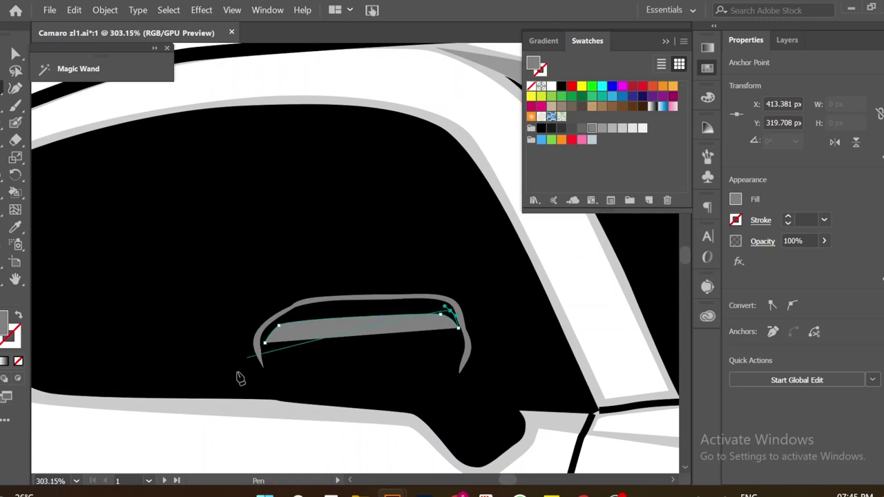
{"action": "left_click", "coordinate": [552, 86]}
{"action": "scroll", "coordinate": [452, 336], "scroll_direction": "down", "scroll_amount": 2}
{"action": "scroll", "coordinate": [310, 345], "scroll_direction": "up", "scroll_amount": 3}
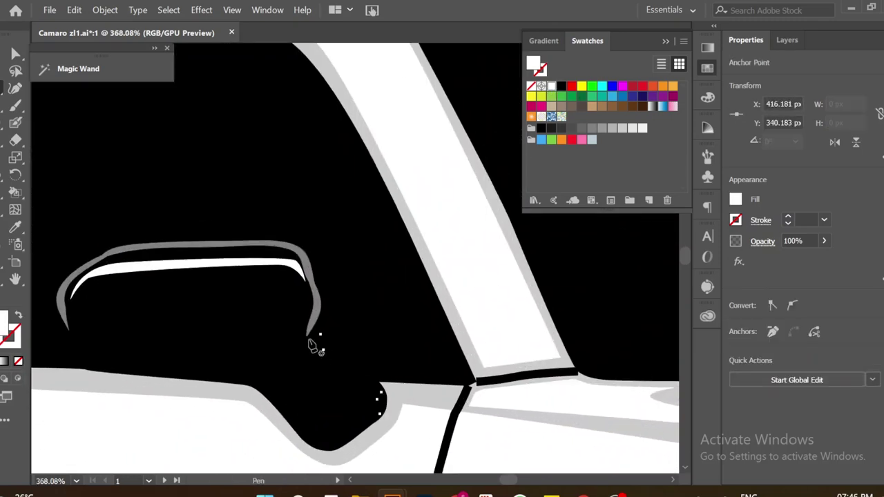
Show the Layers list and sample the mirror outline's grey with the Eyedropper.
{"action": "left_click", "coordinate": [787, 39]}
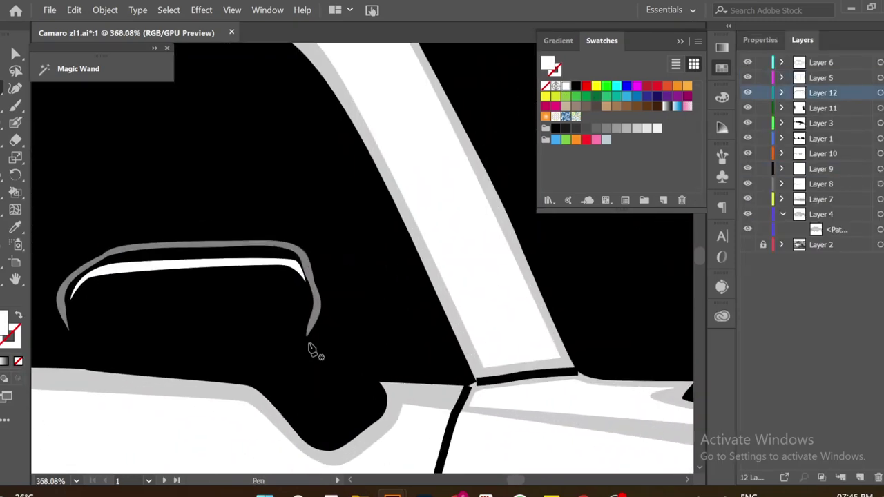
{"action": "scroll", "coordinate": [358, 375], "scroll_direction": "down", "scroll_amount": 2}
{"action": "scroll", "coordinate": [322, 276], "scroll_direction": "up", "scroll_amount": 2}
{"action": "key", "text": "i"}
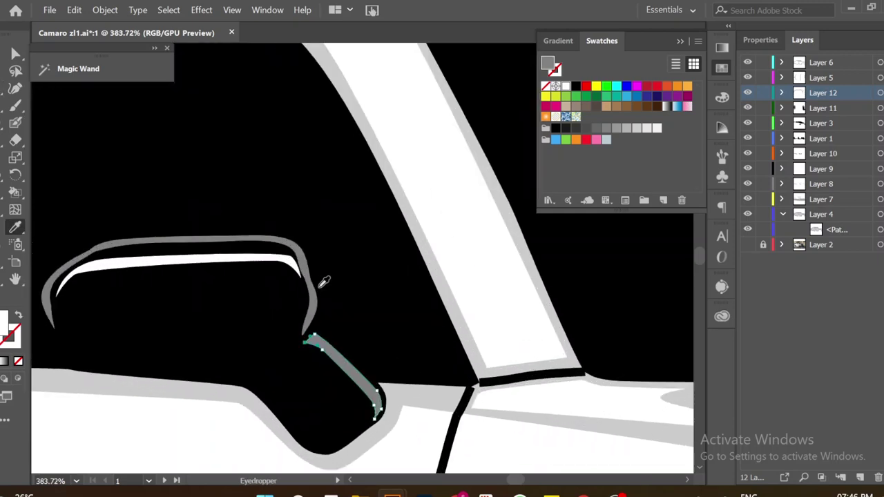
{"action": "left_click", "coordinate": [322, 277]}
{"action": "scroll", "coordinate": [322, 276], "scroll_direction": "down", "scroll_amount": 3}
{"action": "scroll", "coordinate": [371, 346], "scroll_direction": "up", "scroll_amount": 2}
Pen the grey lower edge and stem across the mirror.
{"action": "key", "text": "p"}
{"action": "scroll", "coordinate": [371, 346], "scroll_direction": "up", "scroll_amount": 2}
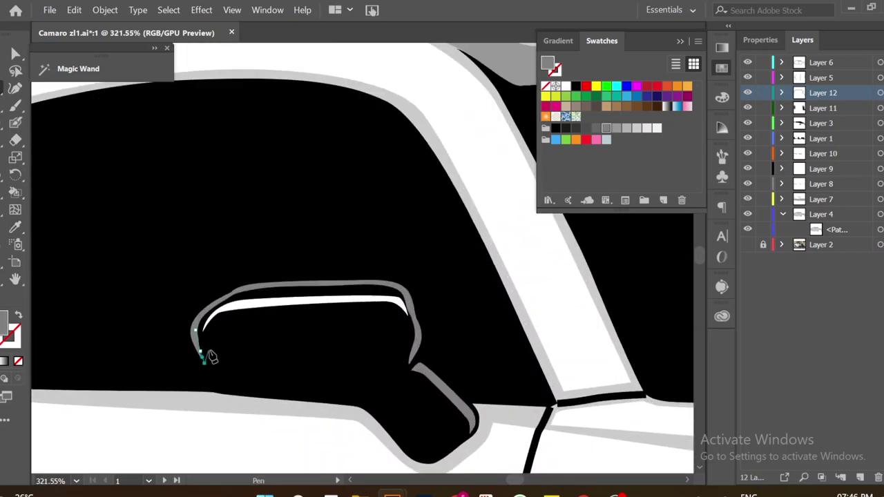
{"action": "left_click", "coordinate": [405, 326]}
{"action": "left_click", "coordinate": [198, 339]}
{"action": "scroll", "coordinate": [208, 342], "scroll_direction": "up", "scroll_amount": 2}
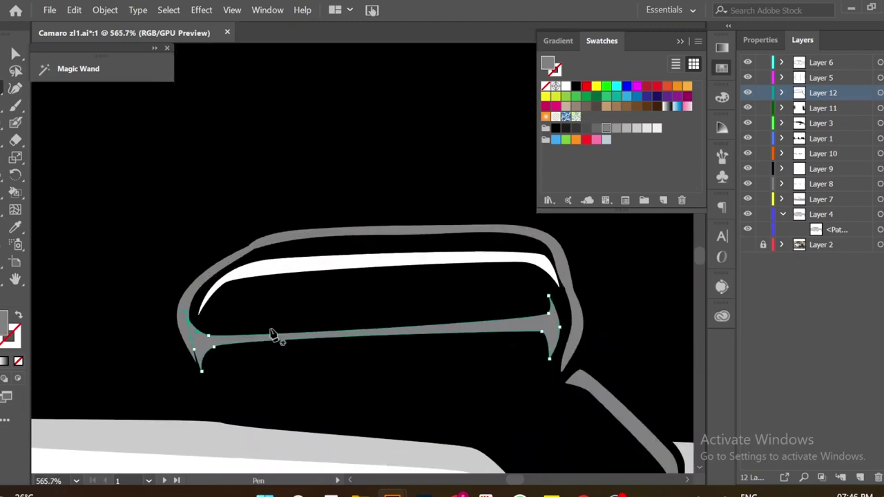
{"action": "scroll", "coordinate": [406, 366], "scroll_direction": "down", "scroll_amount": 5}
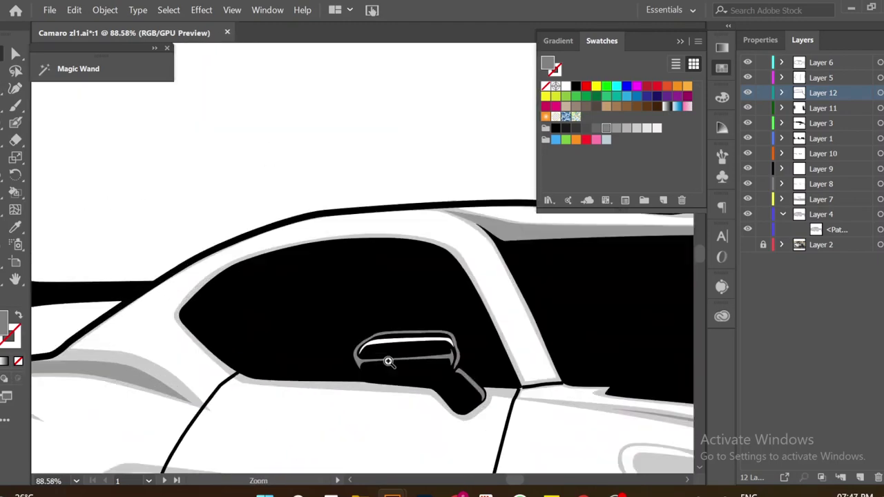
{"action": "scroll", "coordinate": [407, 367], "scroll_direction": "up", "scroll_amount": 3}
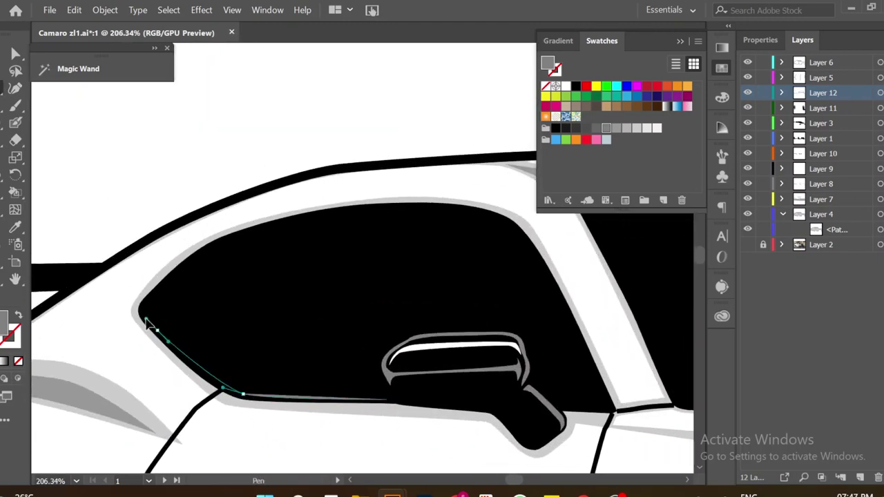
Trace a reflection shape along the side window's top curve, undoing two stray anchors.
{"action": "left_click", "coordinate": [146, 302]}
{"action": "left_click", "coordinate": [217, 243]}
{"action": "left_click", "coordinate": [322, 213]}
{"action": "left_click", "coordinate": [464, 209]}
{"action": "left_click", "coordinate": [519, 234]}
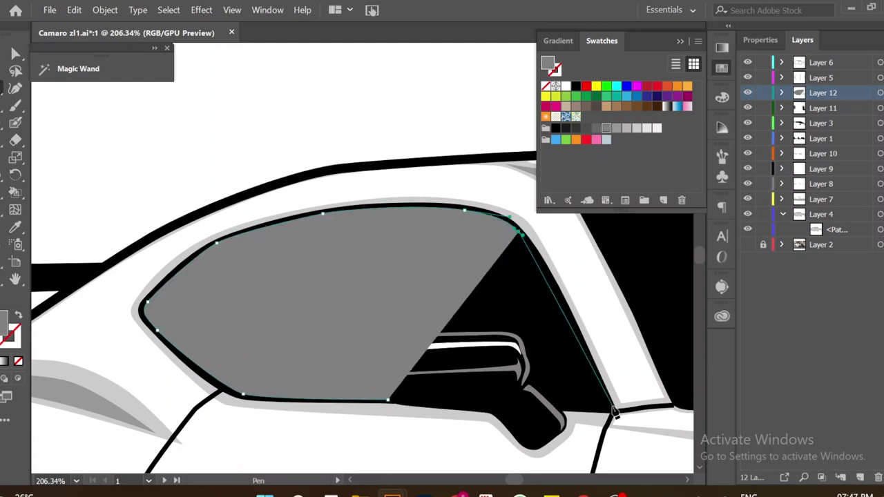
{"action": "left_click", "coordinate": [615, 412]}
{"action": "left_click", "coordinate": [534, 264]}
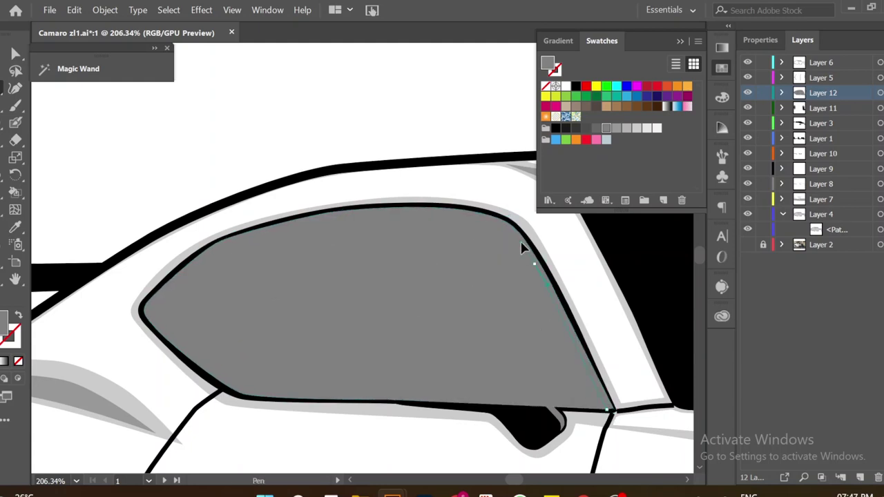
{"action": "left_click", "coordinate": [478, 216]}
{"action": "key", "text": "ctrl+z"}
{"action": "key", "text": "ctrl+z"}
{"action": "key", "text": "ctrl+z"}
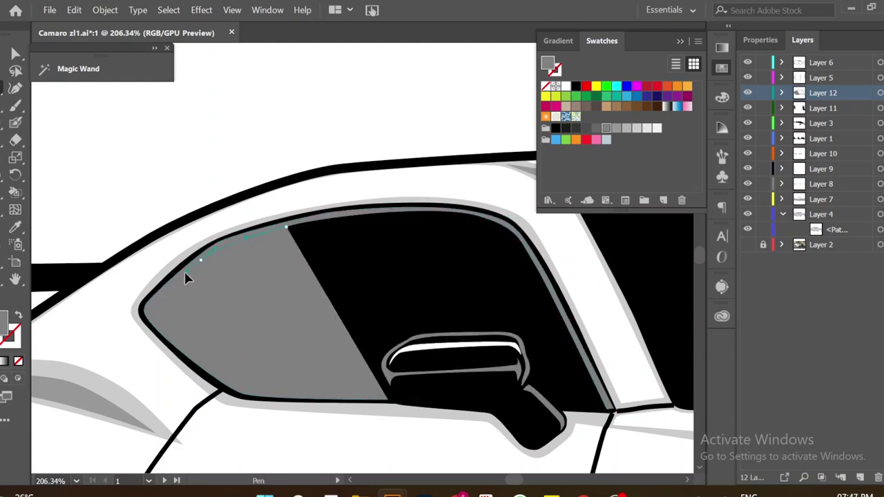
{"action": "key", "text": "ctrl+z"}
{"action": "key", "text": "ctrl+z"}
{"action": "key", "text": "ctrl+z"}
{"action": "key", "text": "ctrl+z"}
Restart the reflection shape from the window's left edge toward its top corner.
{"action": "scroll", "coordinate": [276, 360], "scroll_direction": "down", "scroll_amount": 2}
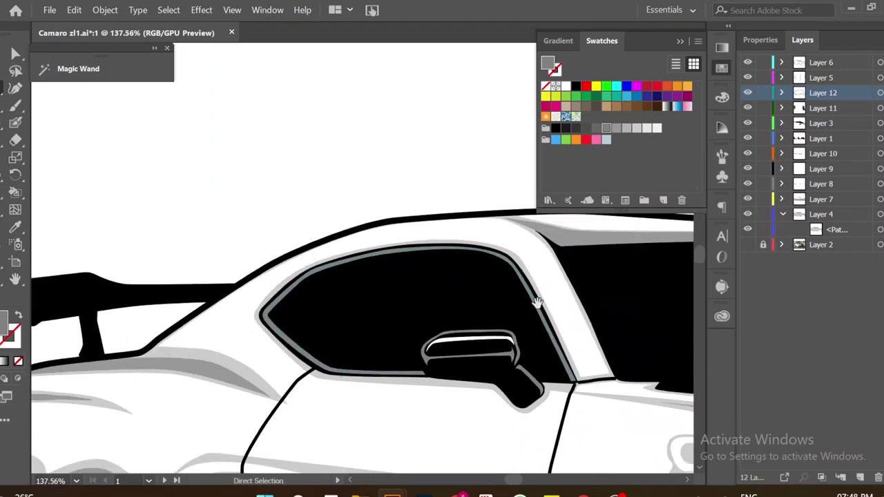
{"action": "scroll", "coordinate": [277, 360], "scroll_direction": "down", "scroll_amount": 2}
{"action": "scroll", "coordinate": [282, 349], "scroll_direction": "up", "scroll_amount": 4}
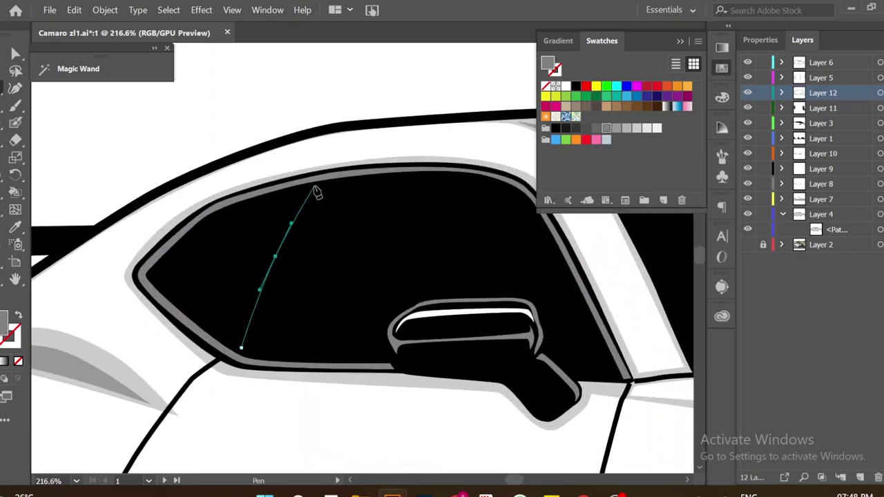
{"action": "scroll", "coordinate": [276, 346], "scroll_direction": "down", "scroll_amount": 3}
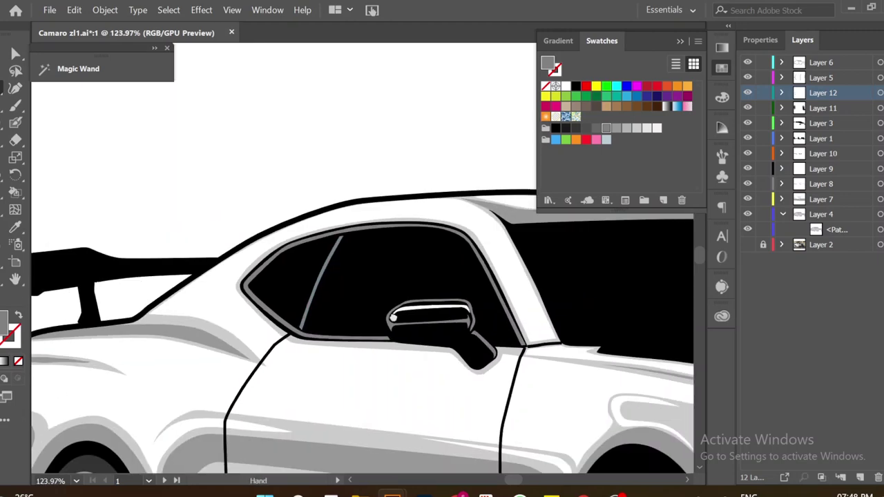
{"action": "scroll", "coordinate": [347, 302], "scroll_direction": "up", "scroll_amount": 2}
{"action": "scroll", "coordinate": [124, 418], "scroll_direction": "down", "scroll_amount": 2}
{"action": "scroll", "coordinate": [300, 374], "scroll_direction": "up", "scroll_amount": 3}
{"action": "scroll", "coordinate": [301, 373], "scroll_direction": "up", "scroll_amount": 1}
{"action": "left_click", "coordinate": [147, 355]}
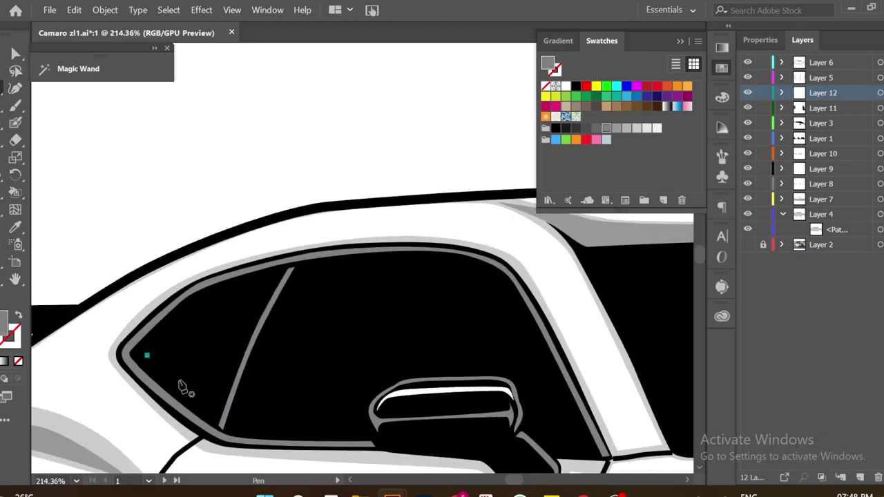
{"action": "left_click", "coordinate": [247, 318]}
{"action": "left_click", "coordinate": [270, 280]}
{"action": "scroll", "coordinate": [146, 358], "scroll_direction": "down", "scroll_amount": 1}
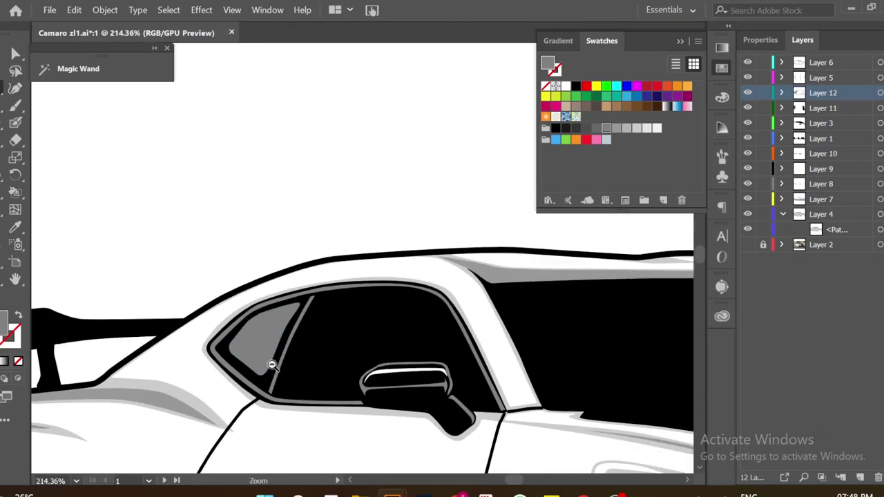
{"action": "scroll", "coordinate": [401, 339], "scroll_direction": "down", "scroll_amount": 1}
{"action": "scroll", "coordinate": [386, 373], "scroll_direction": "down", "scroll_amount": 1}
{"action": "scroll", "coordinate": [386, 373], "scroll_direction": "up", "scroll_amount": 1}
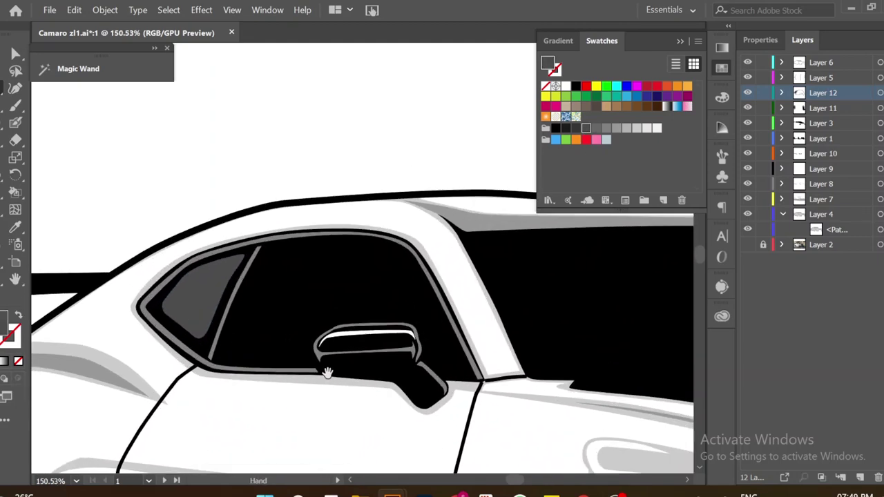
{"action": "scroll", "coordinate": [385, 364], "scroll_direction": "up", "scroll_amount": 1}
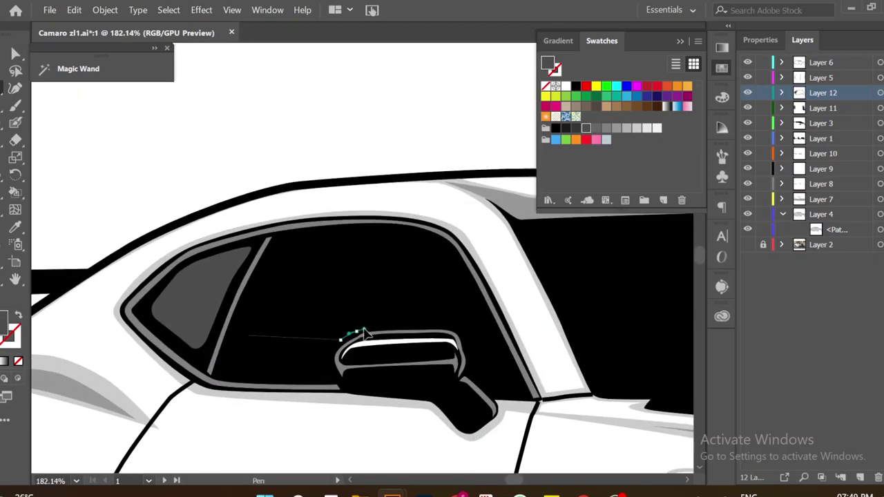
{"action": "key", "text": "ctrl+z"}
{"action": "key", "text": "ctrl+z"}
{"action": "key", "text": "ctrl+z"}
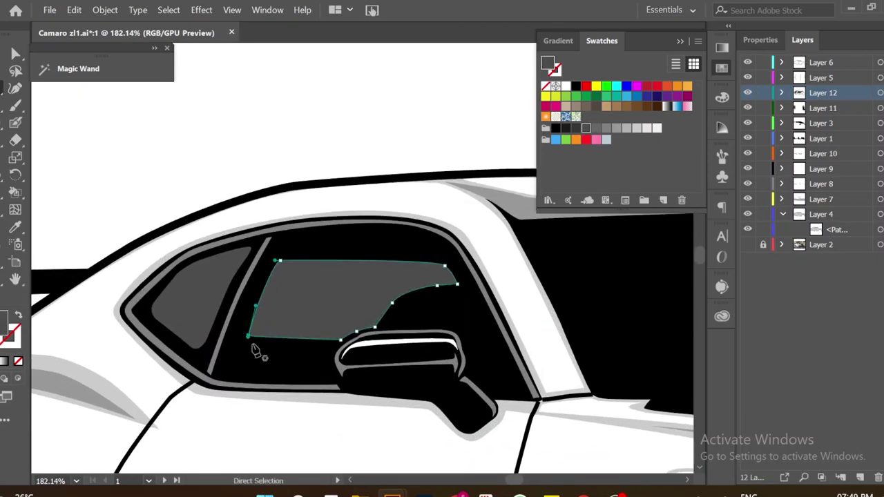
Curve the next corner and close the side-window reflection shape.
{"action": "scroll", "coordinate": [254, 350], "scroll_direction": "up", "scroll_amount": 10}
{"action": "scroll", "coordinate": [229, 292], "scroll_direction": "down", "scroll_amount": 10}
{"action": "scroll", "coordinate": [222, 345], "scroll_direction": "down", "scroll_amount": 2}
{"action": "scroll", "coordinate": [221, 346], "scroll_direction": "up", "scroll_amount": 1}
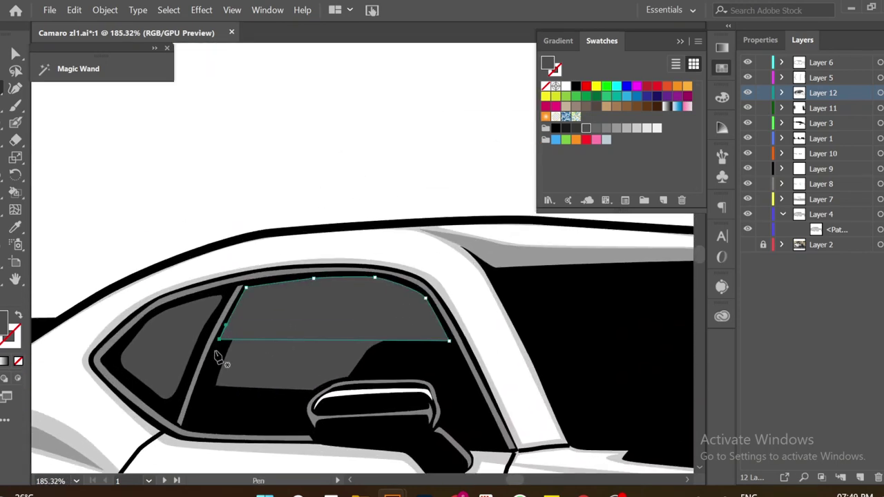
{"action": "scroll", "coordinate": [352, 333], "scroll_direction": "up", "scroll_amount": 3}
{"action": "left_click_drag", "start_coordinate": [286, 287], "coordinate": [302, 280]}
{"action": "left_click", "coordinate": [389, 257]}
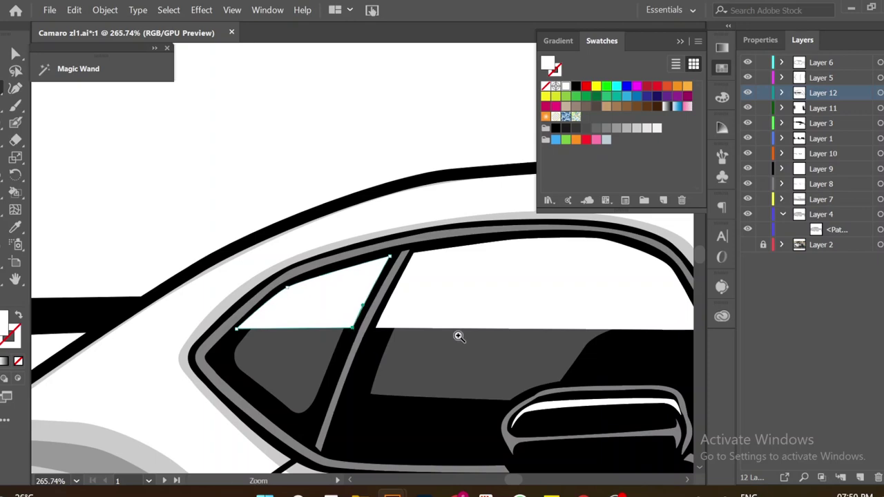
{"action": "scroll", "coordinate": [459, 336], "scroll_direction": "down", "scroll_amount": 4}
{"action": "left_click", "coordinate": [475, 309]}
{"action": "scroll", "coordinate": [475, 308], "scroll_direction": "up", "scroll_amount": 1}
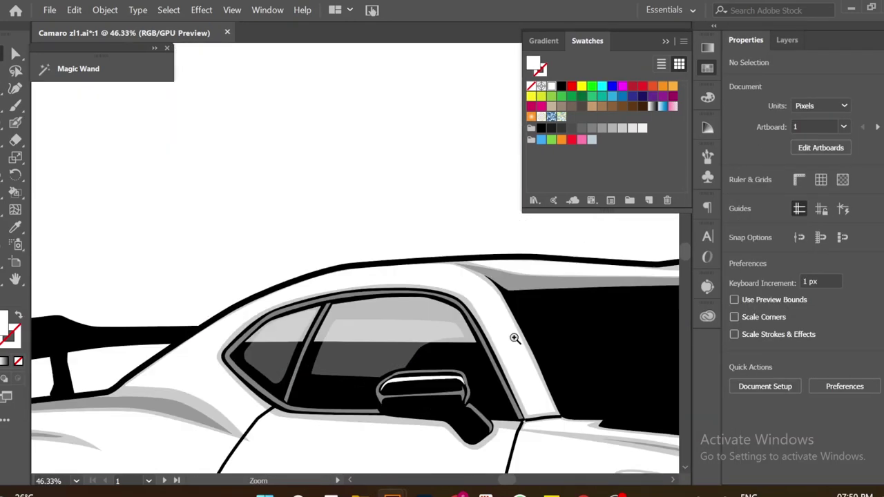
{"action": "scroll", "coordinate": [434, 355], "scroll_direction": "up", "scroll_amount": 2}
{"action": "scroll", "coordinate": [537, 373], "scroll_direction": "down", "scroll_amount": 5}
Pen-draw a closed white strip inside the quarter window.
{"action": "scroll", "coordinate": [297, 367], "scroll_direction": "up", "scroll_amount": 5}
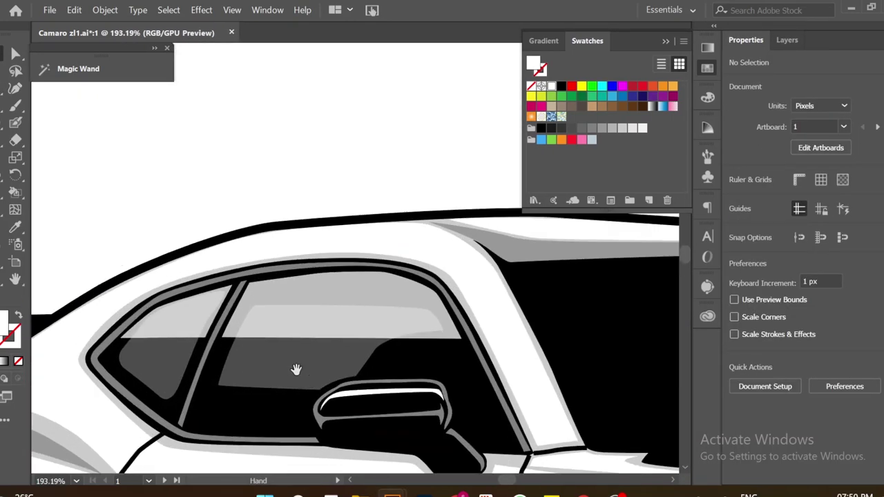
{"action": "scroll", "coordinate": [297, 367], "scroll_direction": "up", "scroll_amount": 1}
{"action": "key", "text": "p"}
{"action": "left_click", "coordinate": [80, 334]}
{"action": "left_click", "coordinate": [181, 348]}
{"action": "left_click", "coordinate": [172, 370]}
{"action": "left_click", "coordinate": [83, 379]}
{"action": "left_click", "coordinate": [68, 350]}
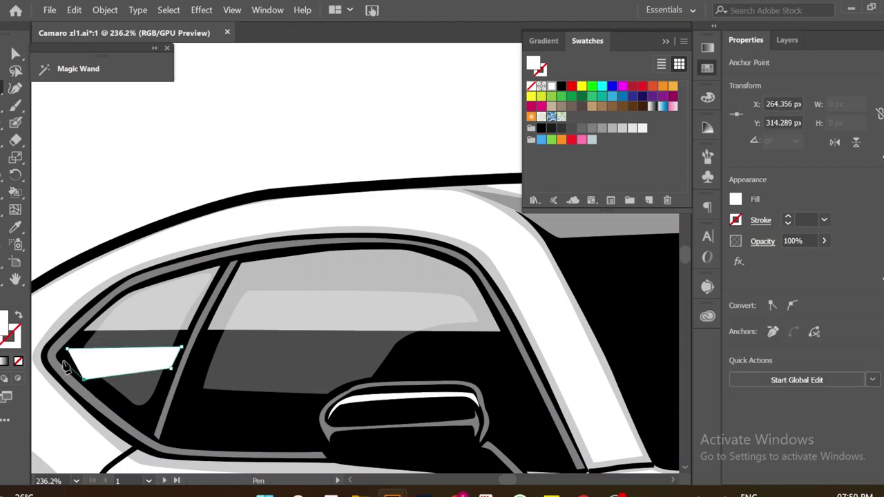
Add a thin white stripe running across the side window.
{"action": "left_click_drag", "start_coordinate": [213, 215], "coordinate": [187, 209]}
{"action": "left_click", "coordinate": [163, 360]}
{"action": "left_click", "coordinate": [468, 333]}
{"action": "left_click", "coordinate": [172, 343]}
{"action": "left_click", "coordinate": [162, 359]}
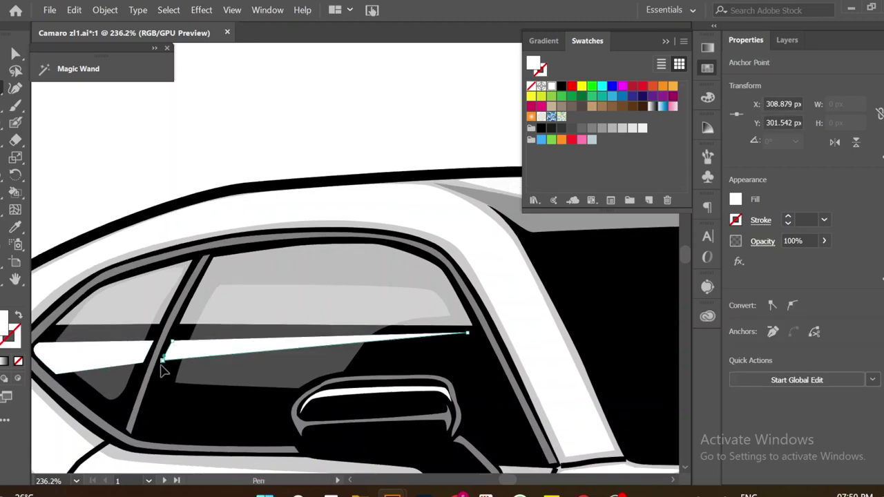
Sample the grey colour with the Eyedropper and trace the windshield's bottom edge.
{"action": "key", "text": "i"}
{"action": "scroll", "coordinate": [330, 276], "scroll_direction": "down", "scroll_amount": 4}
{"action": "scroll", "coordinate": [365, 286], "scroll_direction": "down", "scroll_amount": 1}
{"action": "scroll", "coordinate": [379, 335], "scroll_direction": "up", "scroll_amount": 3}
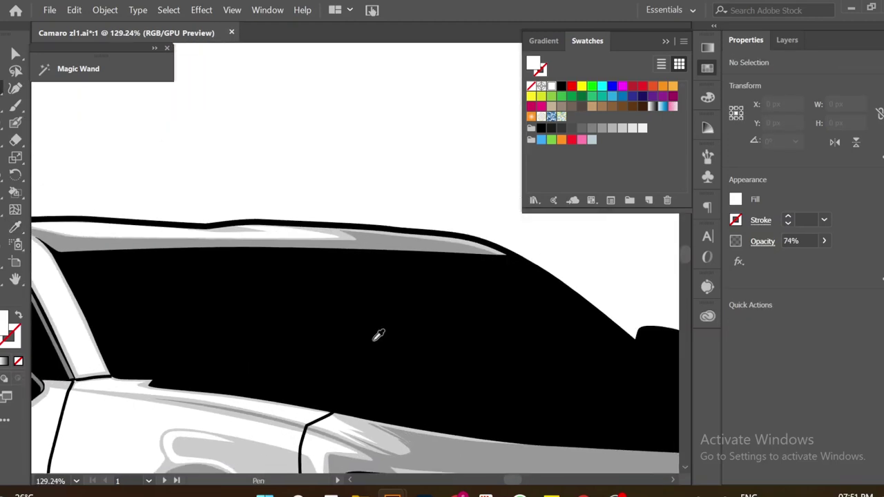
{"action": "scroll", "coordinate": [358, 392], "scroll_direction": "down", "scroll_amount": 1}
{"action": "left_click", "coordinate": [159, 380]}
{"action": "left_click", "coordinate": [295, 380]}
{"action": "left_click", "coordinate": [316, 371]}
{"action": "left_click", "coordinate": [474, 371]}
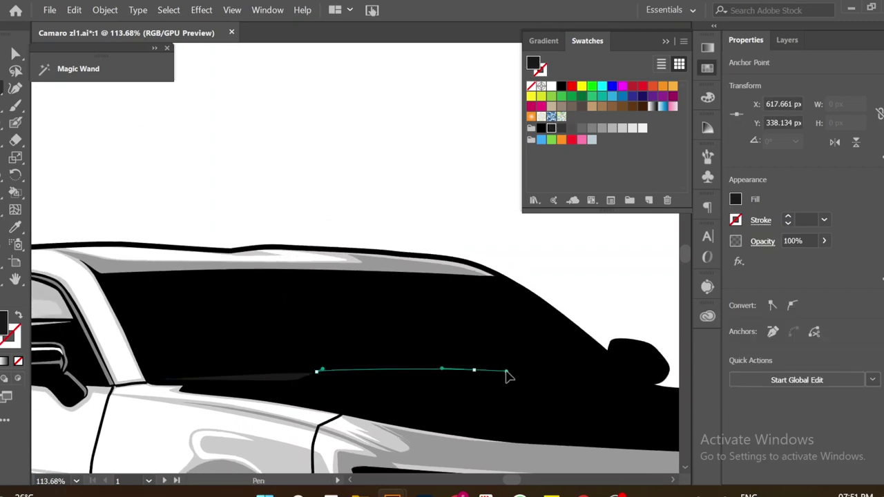
{"action": "left_click", "coordinate": [584, 382]}
{"action": "left_click", "coordinate": [640, 389]}
Close the dark grey windshield shape along its top and left edges.
{"action": "left_click", "coordinate": [325, 274]}
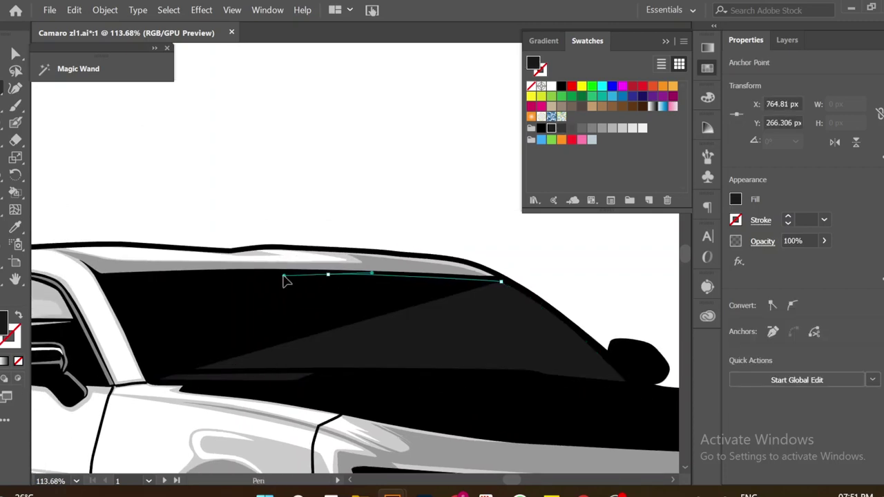
{"action": "left_click", "coordinate": [110, 279]}
{"action": "left_click", "coordinate": [123, 312]}
{"action": "left_click", "coordinate": [159, 380]}
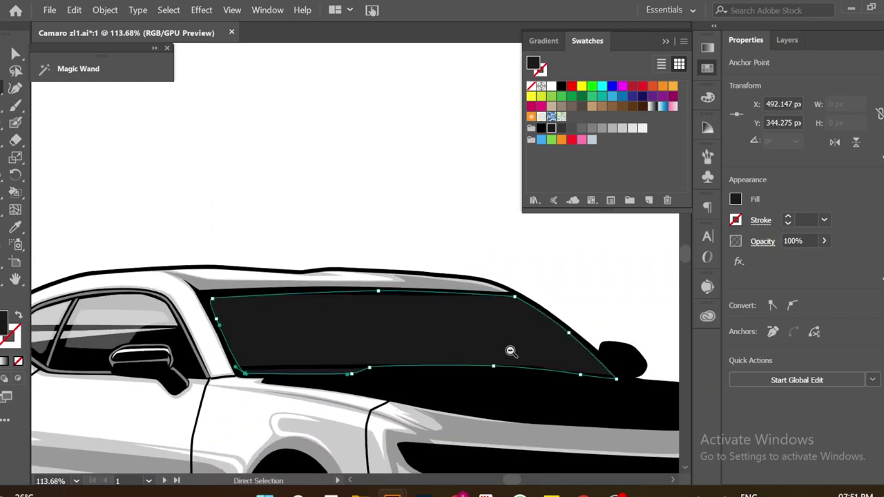
{"action": "scroll", "coordinate": [510, 351], "scroll_direction": "down", "scroll_amount": 2}
{"action": "left_click", "coordinate": [787, 39]}
Move Layer 12 to the top of the layer stack.
{"action": "left_click_drag", "start_coordinate": [809, 94], "coordinate": [809, 59]}
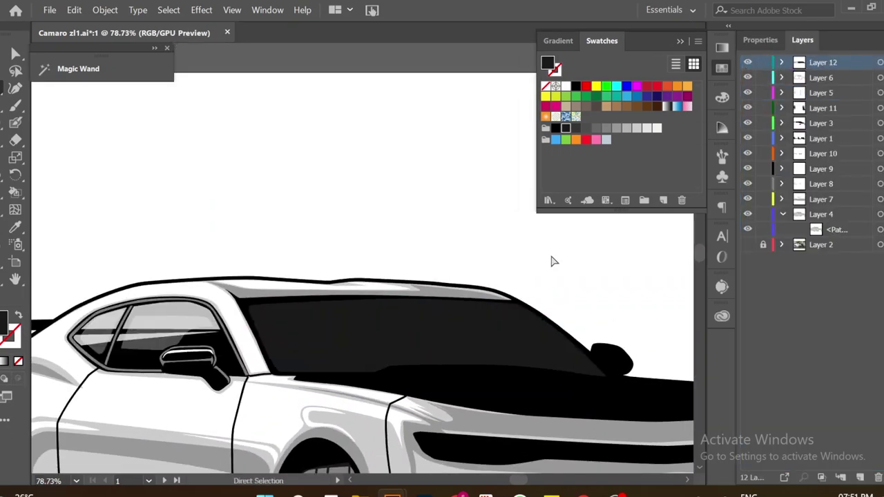
{"action": "scroll", "coordinate": [421, 318], "scroll_direction": "up", "scroll_amount": 1}
{"action": "scroll", "coordinate": [454, 322], "scroll_direction": "up", "scroll_amount": 1}
{"action": "scroll", "coordinate": [546, 348], "scroll_direction": "up", "scroll_amount": 2}
Draw a stepped light grey reflection shape on the windshield.
{"action": "key", "text": "n"}
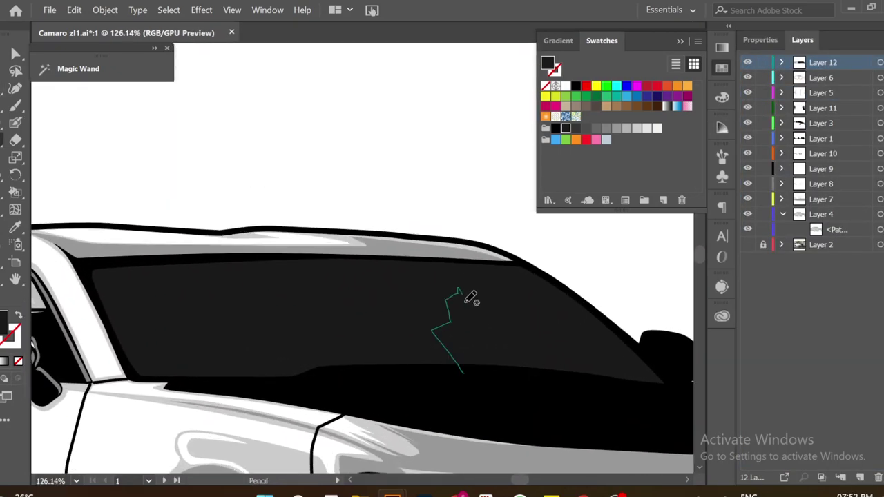
{"action": "scroll", "coordinate": [490, 356], "scroll_direction": "up", "scroll_amount": 1}
{"action": "key", "text": "p"}
{"action": "left_click", "coordinate": [455, 376]}
{"action": "left_click", "coordinate": [420, 313]}
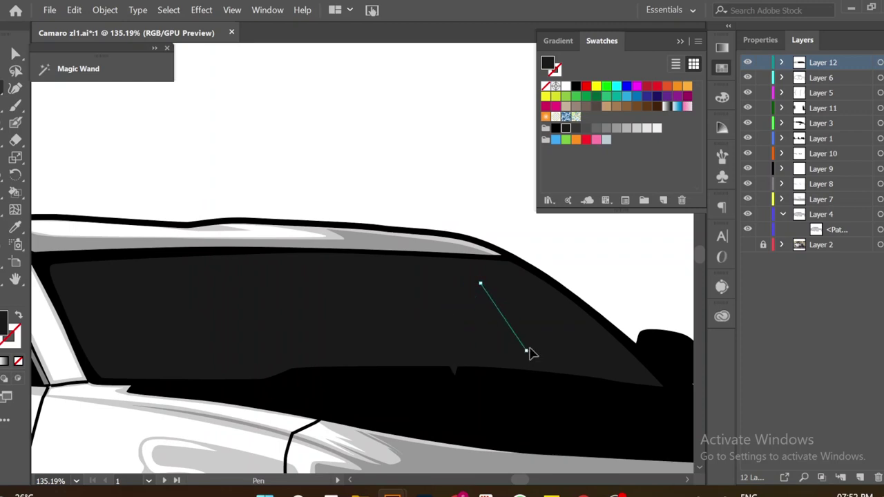
{"action": "left_click", "coordinate": [615, 380]}
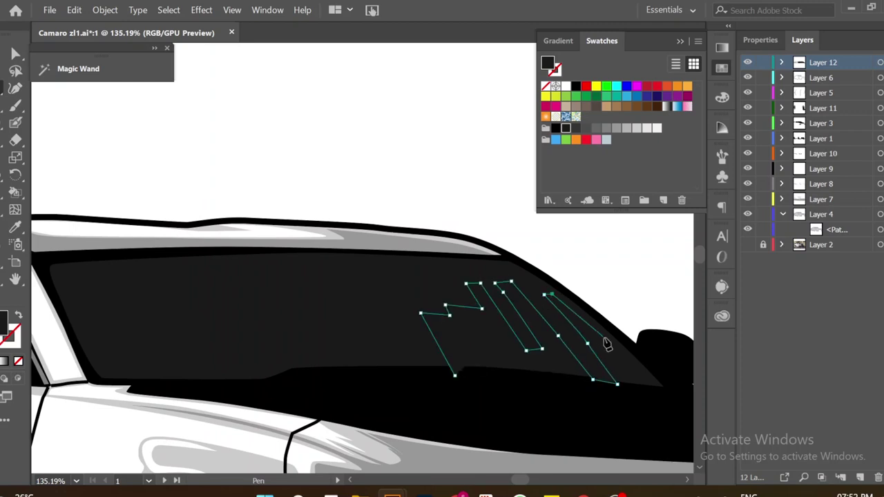
{"action": "left_click", "coordinate": [650, 391]}
{"action": "left_click", "coordinate": [611, 400]}
{"action": "left_click", "coordinate": [454, 376]}
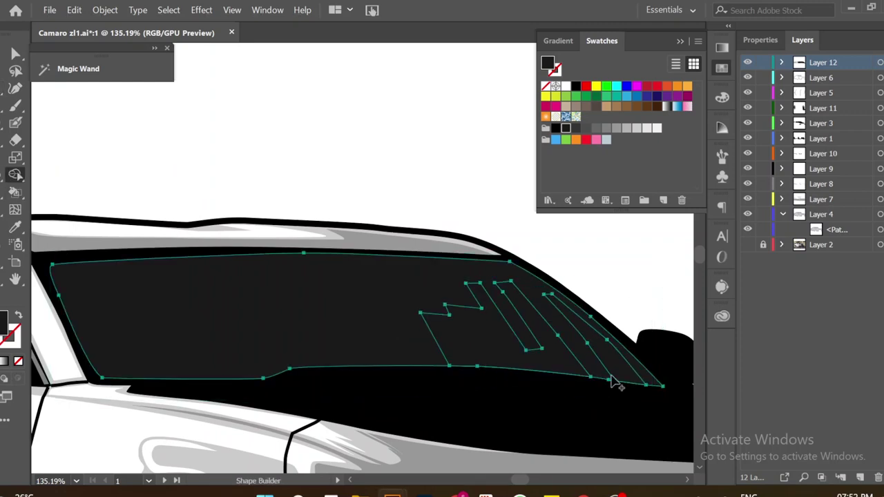
Draw the large curved light grey reflection across the windshield.
{"action": "key", "text": "ctrl+0"}
{"action": "scroll", "coordinate": [578, 384], "scroll_direction": "up", "scroll_amount": 5}
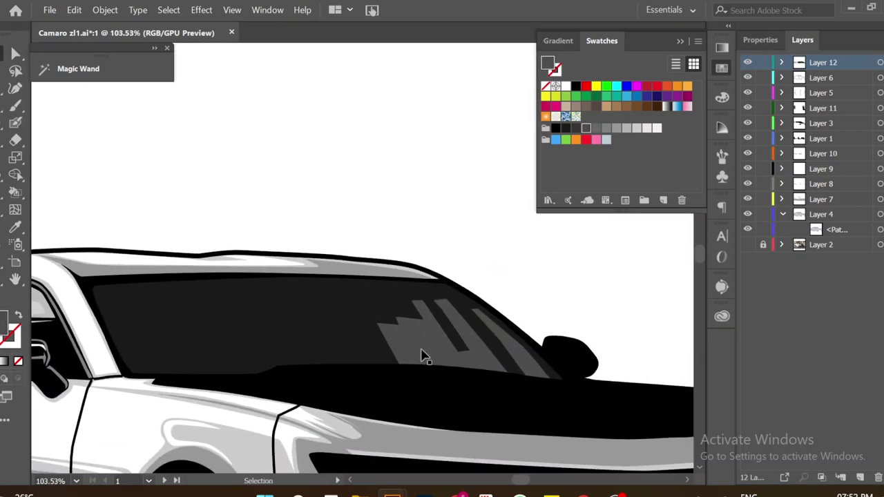
{"action": "scroll", "coordinate": [354, 354], "scroll_direction": "down", "scroll_amount": 1}
{"action": "scroll", "coordinate": [354, 354], "scroll_direction": "up", "scroll_amount": 1}
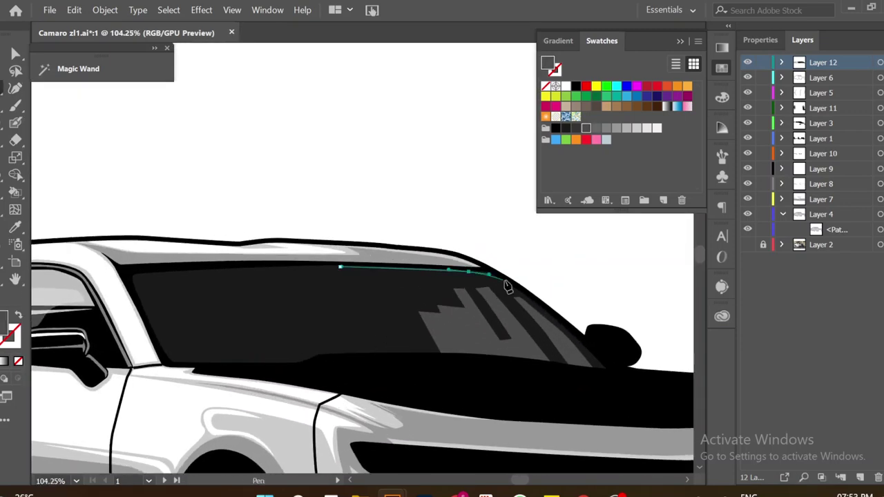
{"action": "left_click_drag", "start_coordinate": [604, 366], "coordinate": [633, 401]}
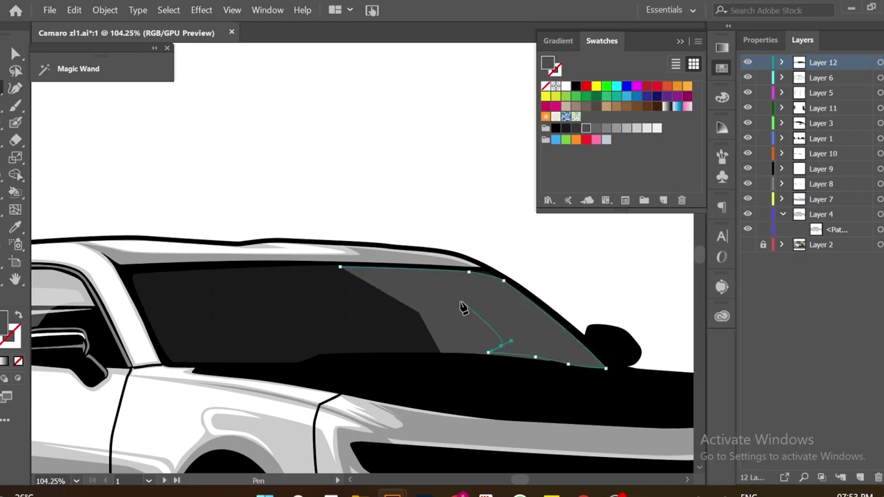
{"action": "left_click", "coordinate": [340, 266]}
Erase unwanted parts of the windshield reflection shapes with the Eraser.
{"action": "scroll", "coordinate": [537, 327], "scroll_direction": "up", "scroll_amount": 2}
{"action": "key", "text": "shift+e"}
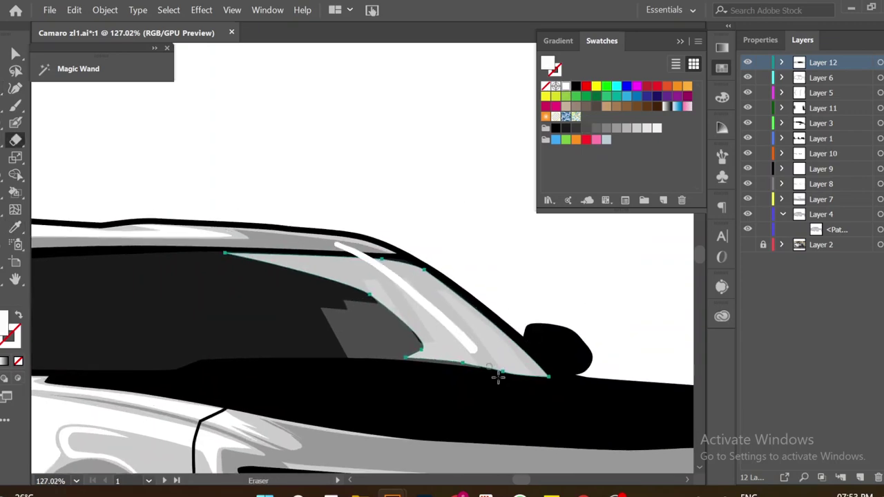
{"action": "scroll", "coordinate": [467, 407], "scroll_direction": "down", "scroll_amount": 2}
{"action": "scroll", "coordinate": [471, 412], "scroll_direction": "up", "scroll_amount": 1}
{"action": "scroll", "coordinate": [482, 400], "scroll_direction": "down", "scroll_amount": 1}
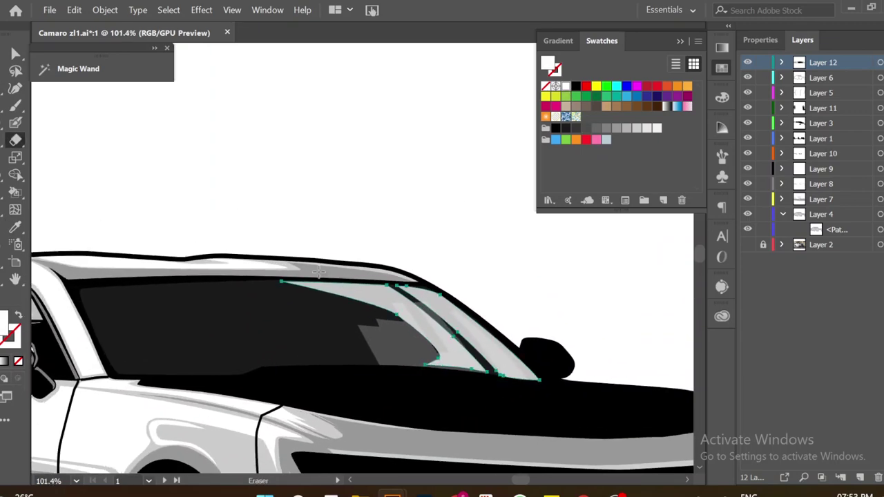
{"action": "scroll", "coordinate": [494, 403], "scroll_direction": "up", "scroll_amount": 1}
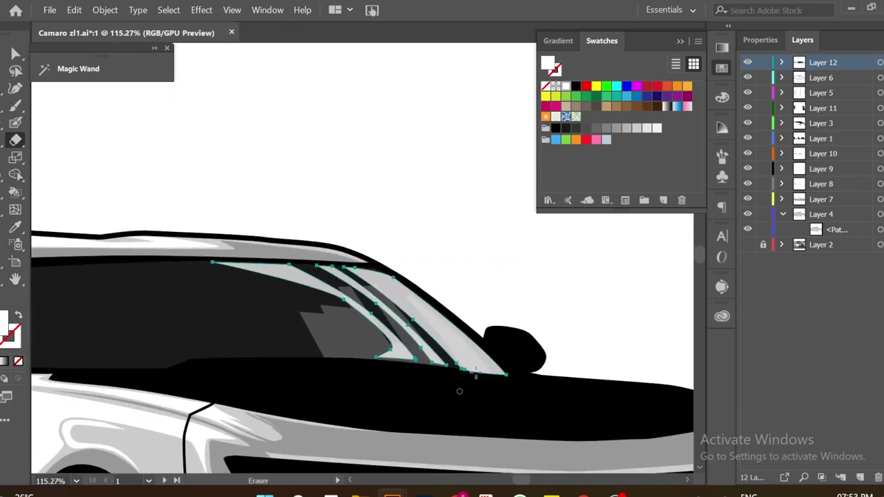
{"action": "scroll", "coordinate": [446, 376], "scroll_direction": "down", "scroll_amount": 1}
{"action": "scroll", "coordinate": [417, 397], "scroll_direction": "down", "scroll_amount": 1}
{"action": "scroll", "coordinate": [456, 302], "scroll_direction": "up", "scroll_amount": 1}
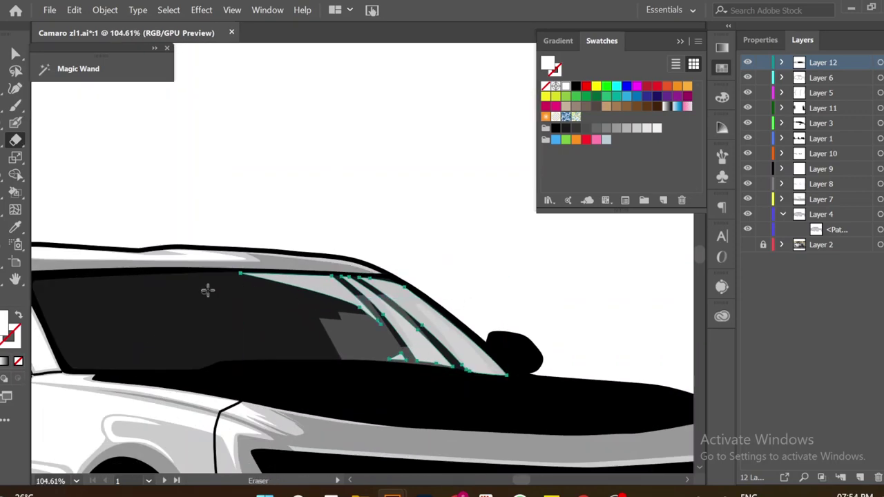
{"action": "scroll", "coordinate": [563, 366], "scroll_direction": "down", "scroll_amount": 3}
{"action": "scroll", "coordinate": [587, 377], "scroll_direction": "up", "scroll_amount": 1}
{"action": "scroll", "coordinate": [594, 380], "scroll_direction": "down", "scroll_amount": 2}
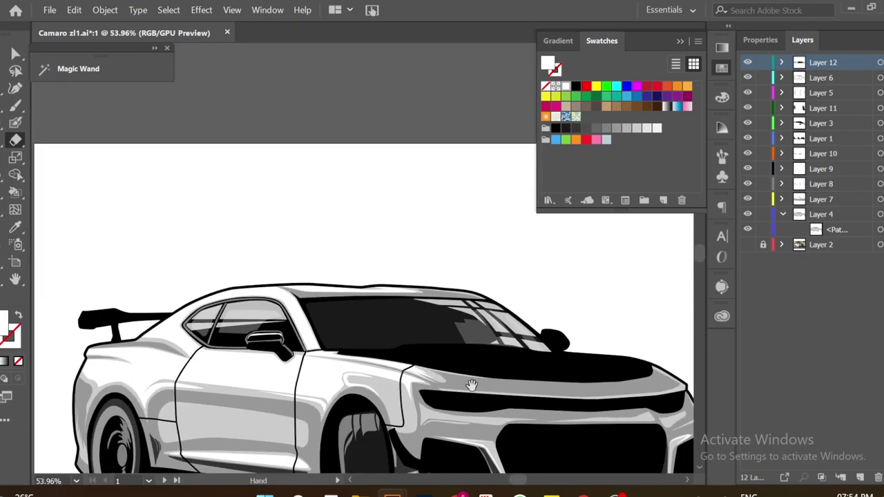
{"action": "scroll", "coordinate": [471, 356], "scroll_direction": "down", "scroll_amount": 1}
{"action": "scroll", "coordinate": [471, 355], "scroll_direction": "up", "scroll_amount": 2}
{"action": "scroll", "coordinate": [414, 356], "scroll_direction": "up", "scroll_amount": 1}
{"action": "scroll", "coordinate": [360, 359], "scroll_direction": "up", "scroll_amount": 1}
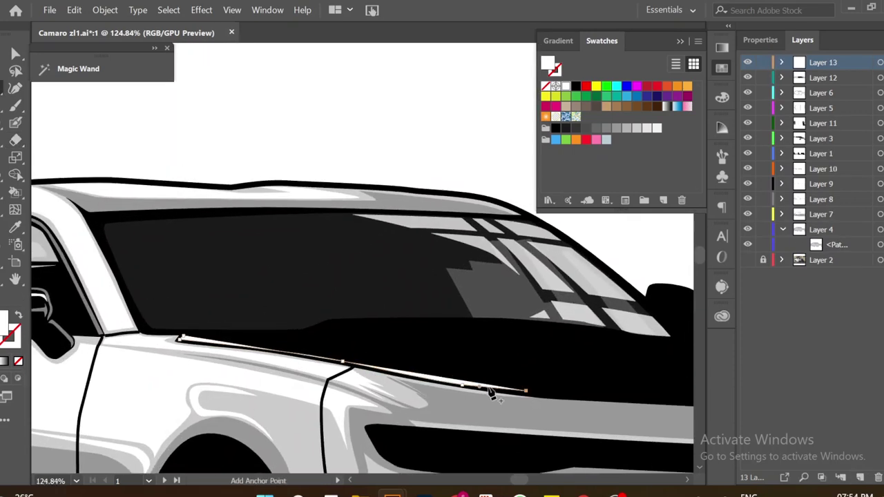
Close a curved strip along the windshield base with the Pen tool.
{"action": "key", "text": "p"}
{"action": "left_click", "coordinate": [541, 394]}
{"action": "left_click_drag", "start_coordinate": [331, 342], "coordinate": [348, 347]}
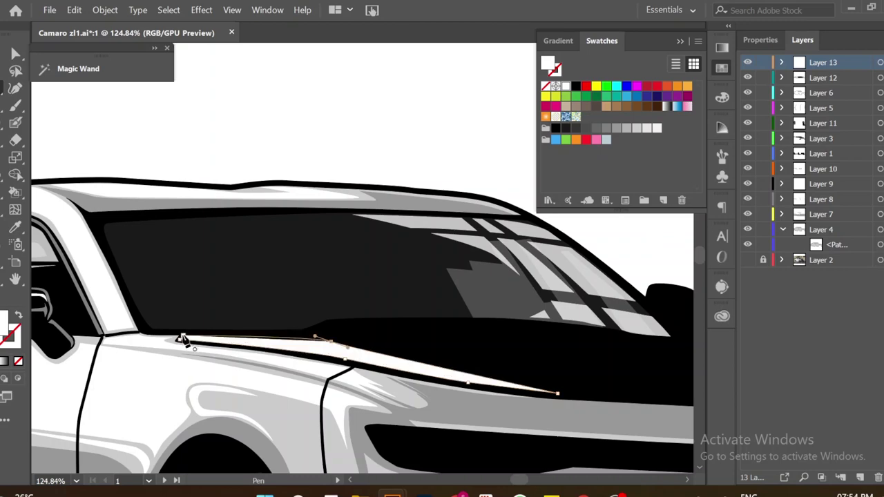
{"action": "left_click", "coordinate": [143, 343]}
{"action": "scroll", "coordinate": [422, 371], "scroll_direction": "down", "scroll_amount": 2}
{"action": "scroll", "coordinate": [468, 373], "scroll_direction": "up", "scroll_amount": 2}
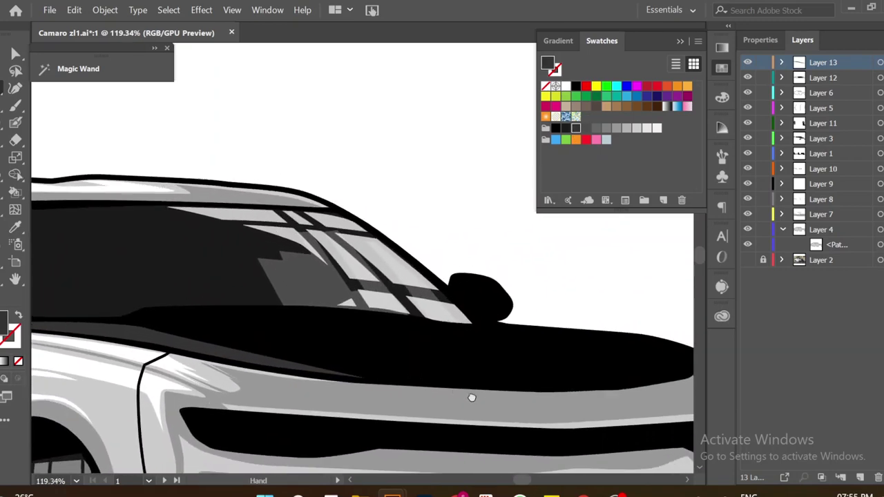
Draw a closed dark grey highlight shape on the black hood.
{"action": "left_click", "coordinate": [305, 347]}
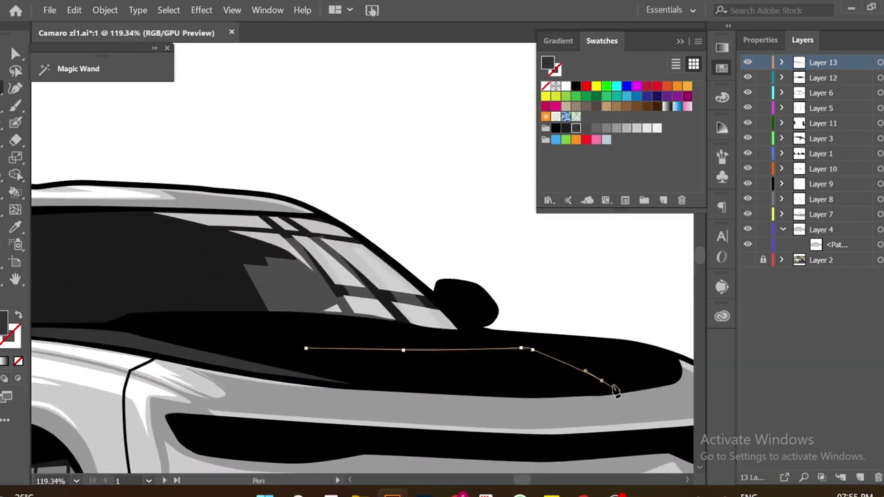
{"action": "left_click", "coordinate": [579, 379]}
{"action": "left_click", "coordinate": [526, 388]}
{"action": "left_click", "coordinate": [462, 363]}
{"action": "left_click", "coordinate": [404, 387]}
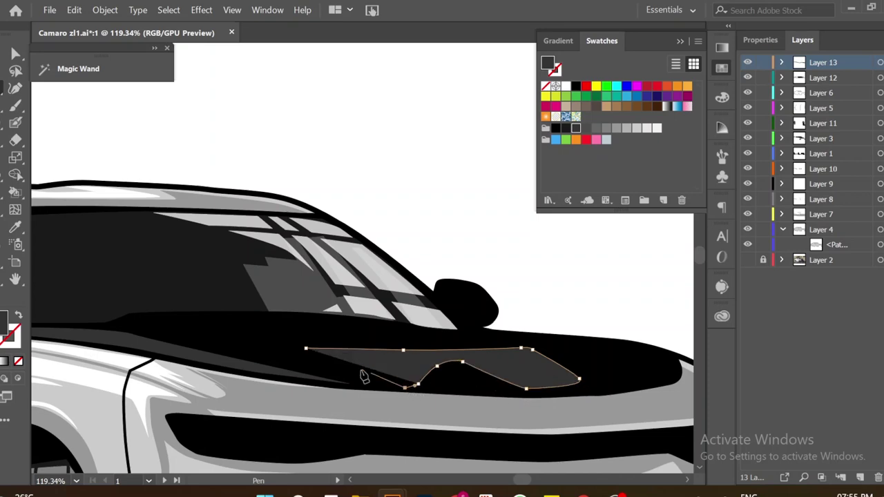
{"action": "left_click", "coordinate": [305, 347]}
{"action": "scroll", "coordinate": [306, 348], "scroll_direction": "down", "scroll_amount": 2}
{"action": "scroll", "coordinate": [458, 375], "scroll_direction": "up", "scroll_amount": 3}
{"action": "scroll", "coordinate": [361, 338], "scroll_direction": "up", "scroll_amount": 1}
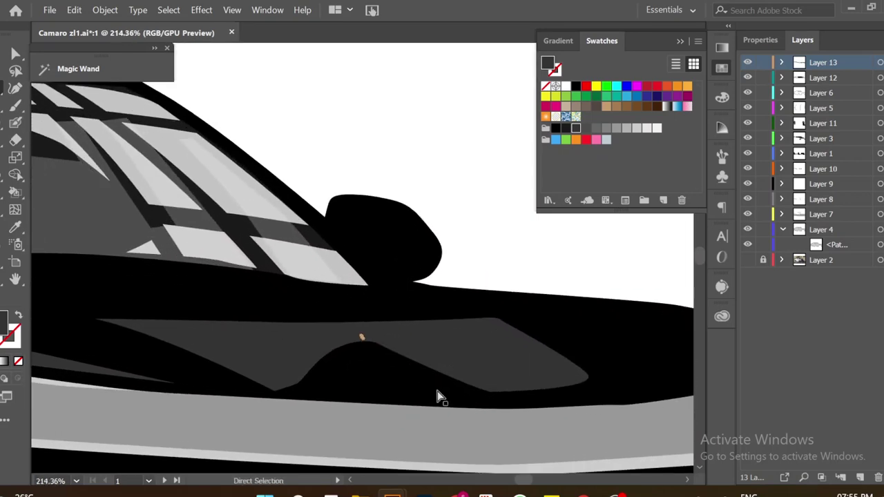
Select the door line path with Direct Selection, then deselect it.
{"action": "key", "text": "a"}
{"action": "scroll", "coordinate": [434, 357], "scroll_direction": "down", "scroll_amount": 1}
{"action": "scroll", "coordinate": [434, 358], "scroll_direction": "down", "scroll_amount": 2}
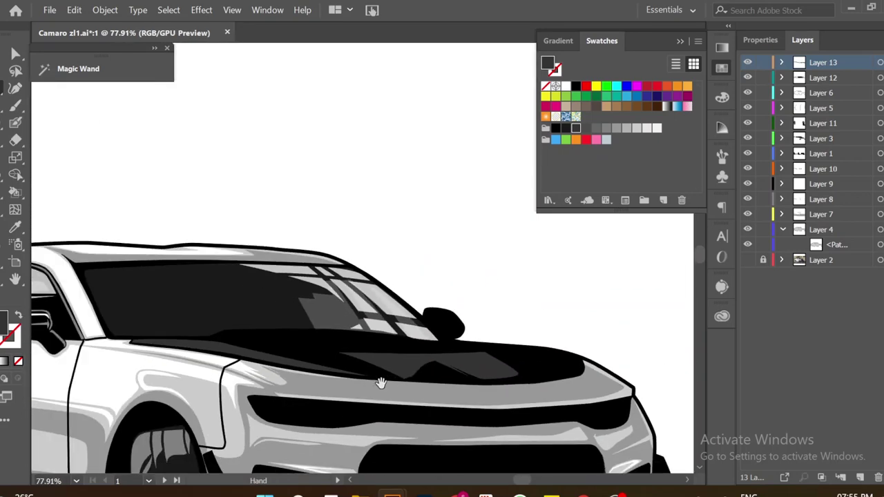
{"action": "scroll", "coordinate": [381, 379], "scroll_direction": "up", "scroll_amount": 3}
{"action": "left_click", "coordinate": [209, 331]}
{"action": "key", "text": "v"}
{"action": "scroll", "coordinate": [209, 331], "scroll_direction": "down", "scroll_amount": 3}
{"action": "scroll", "coordinate": [263, 345], "scroll_direction": "up", "scroll_amount": 2}
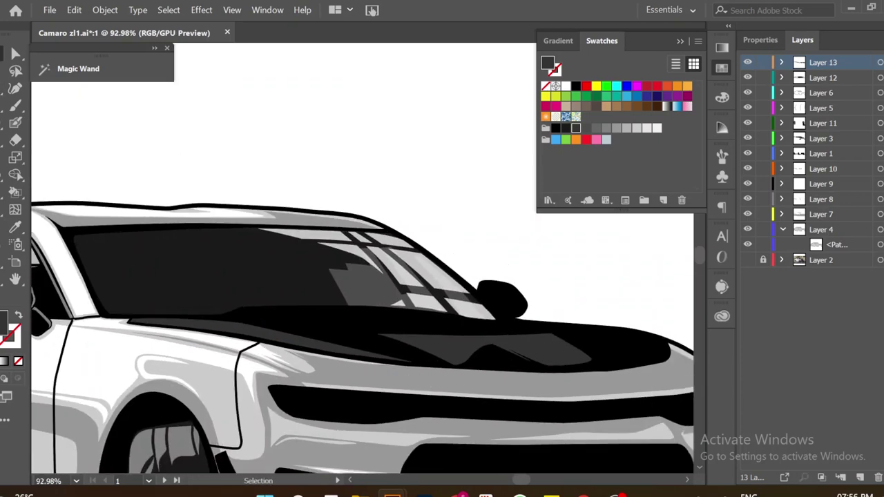
{"action": "scroll", "coordinate": [438, 356], "scroll_direction": "up", "scroll_amount": 1}
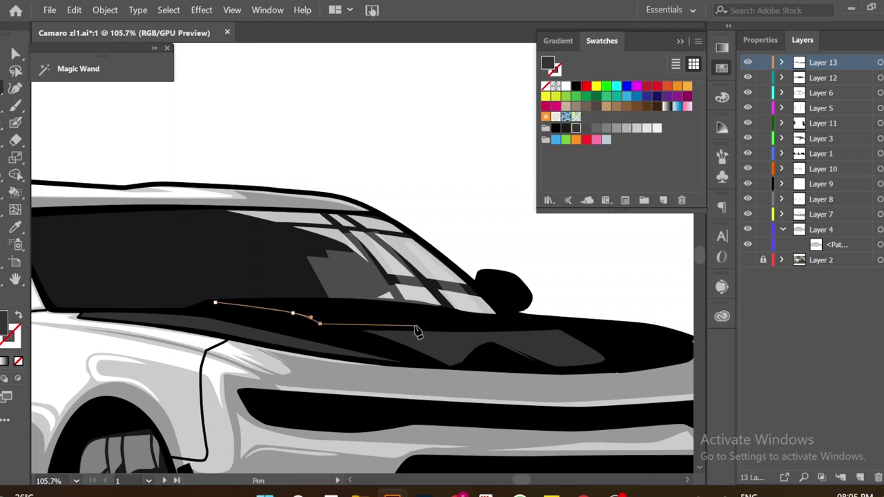
Close the grey strip below the windshield and start a curved strip along the cowl.
{"action": "left_click", "coordinate": [215, 302]}
{"action": "scroll", "coordinate": [215, 303], "scroll_direction": "down", "scroll_amount": 2}
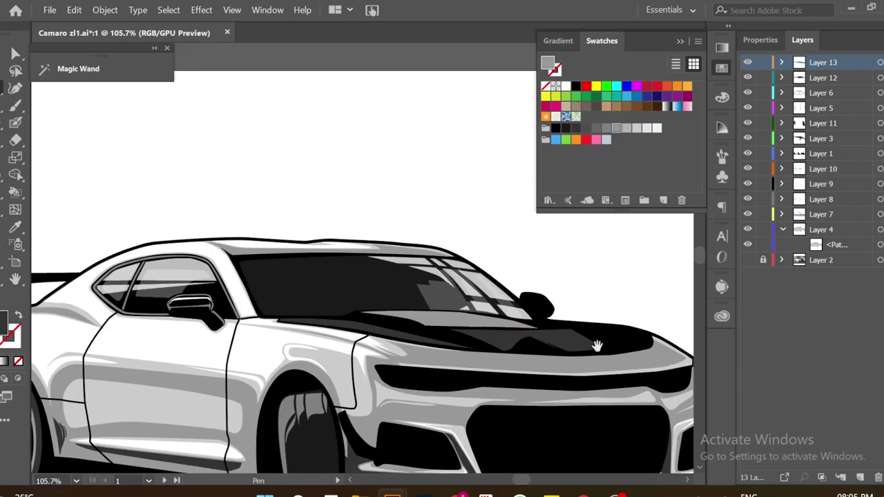
{"action": "scroll", "coordinate": [445, 379], "scroll_direction": "up", "scroll_amount": 3}
{"action": "scroll", "coordinate": [344, 381], "scroll_direction": "up", "scroll_amount": 1}
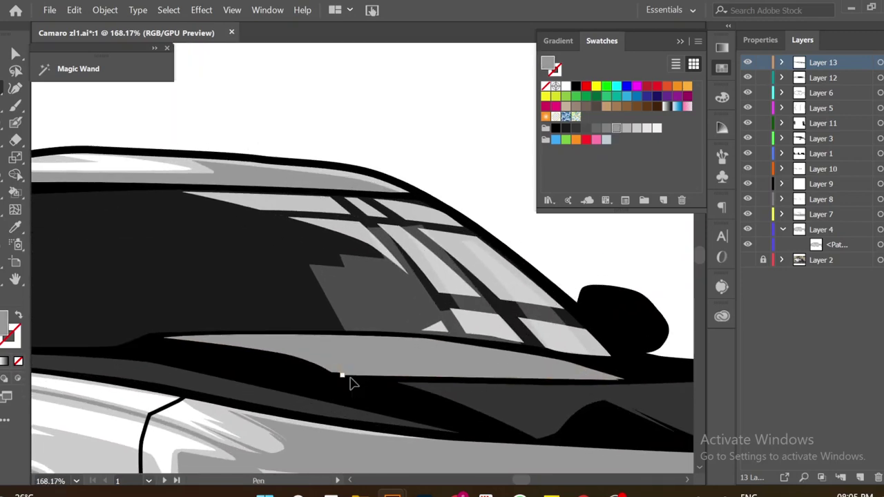
{"action": "scroll", "coordinate": [350, 383], "scroll_direction": "down", "scroll_amount": 3}
{"action": "scroll", "coordinate": [431, 400], "scroll_direction": "up", "scroll_amount": 3}
{"action": "left_click_drag", "start_coordinate": [271, 356], "coordinate": [262, 364]}
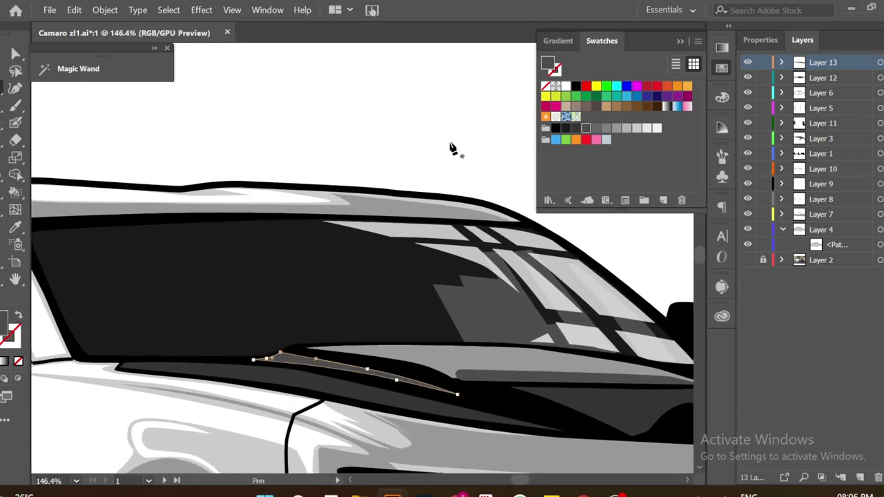
{"action": "scroll", "coordinate": [454, 148], "scroll_direction": "down", "scroll_amount": 5}
{"action": "scroll", "coordinate": [504, 358], "scroll_direction": "up", "scroll_amount": 3}
{"action": "scroll", "coordinate": [433, 386], "scroll_direction": "up", "scroll_amount": 2}
{"action": "scroll", "coordinate": [262, 383], "scroll_direction": "up", "scroll_amount": 2}
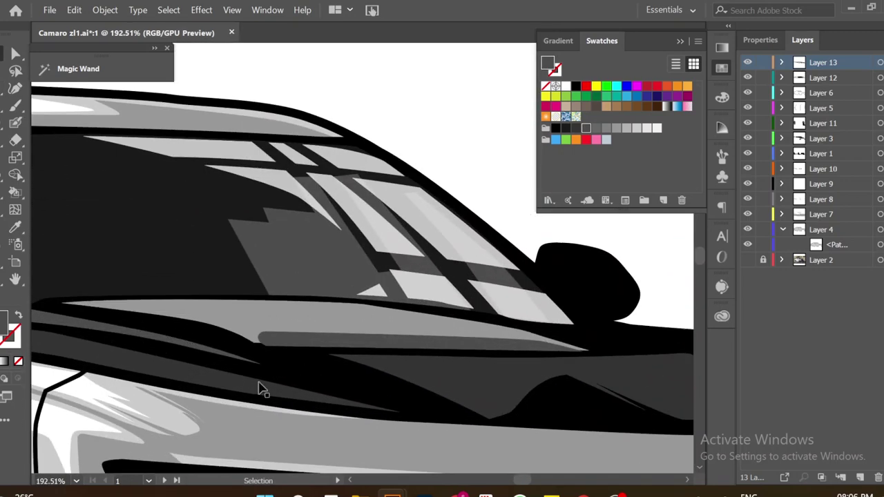
Select the grey cowl strip to inspect its anchors.
{"action": "left_click", "coordinate": [266, 349]}
{"action": "left_click", "coordinate": [270, 358]}
{"action": "scroll", "coordinate": [553, 351], "scroll_direction": "down", "scroll_amount": 3}
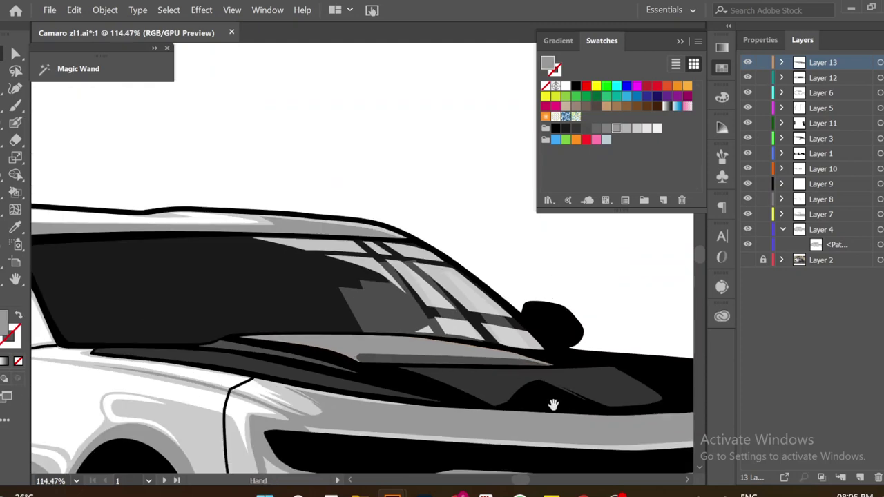
{"action": "scroll", "coordinate": [482, 385], "scroll_direction": "up", "scroll_amount": 1}
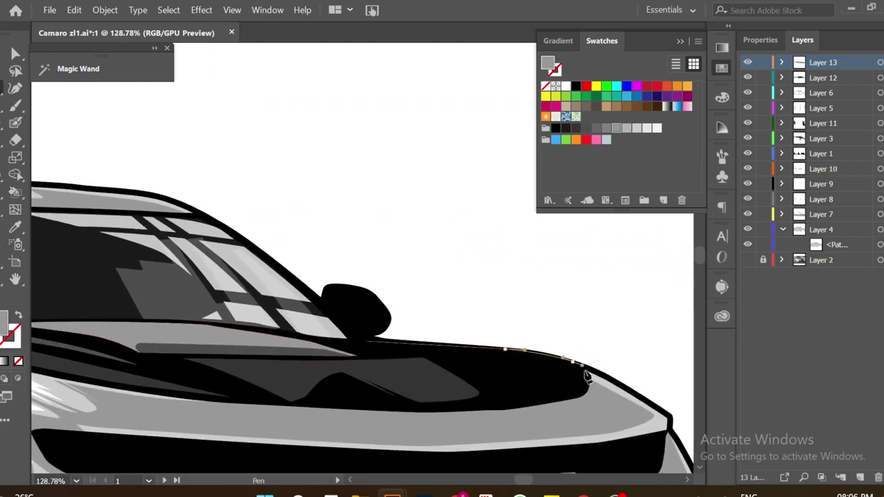
Draw the first curved white highlight along the hood edge.
{"action": "left_click", "coordinate": [586, 376]}
{"action": "left_click", "coordinate": [520, 398]}
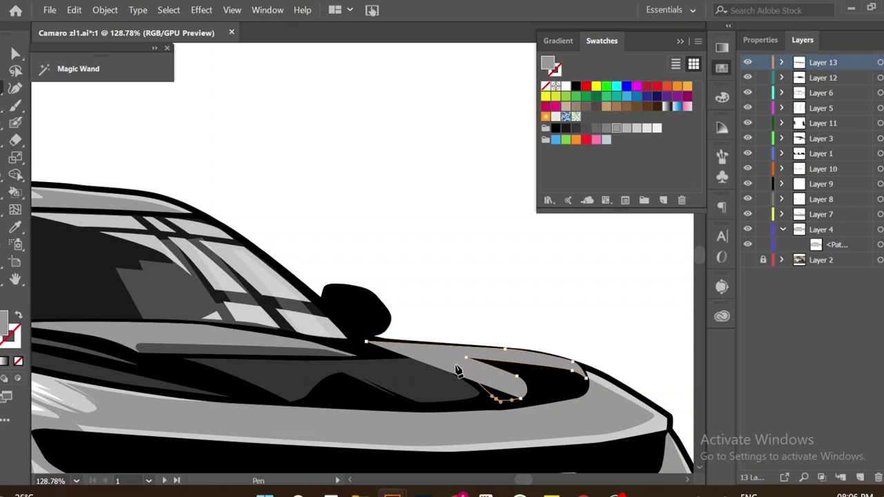
{"action": "left_click", "coordinate": [366, 343]}
{"action": "scroll", "coordinate": [576, 339], "scroll_direction": "down", "scroll_amount": 3}
{"action": "scroll", "coordinate": [540, 345], "scroll_direction": "up", "scroll_amount": 4}
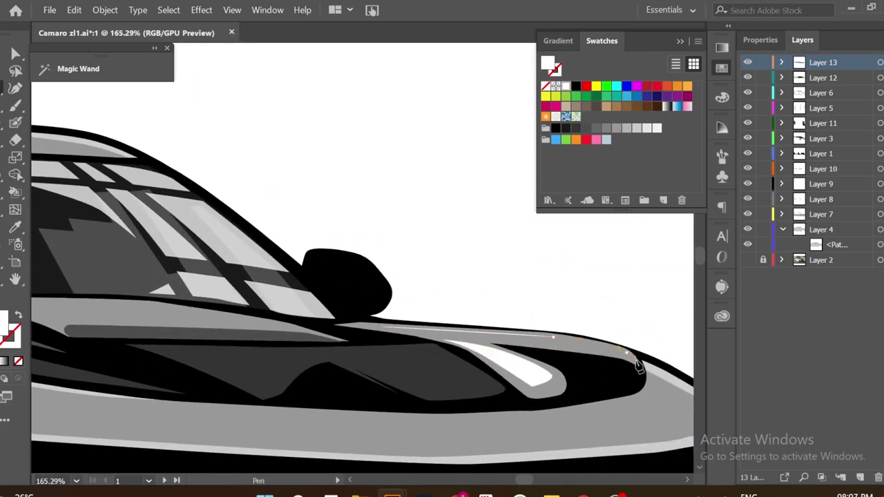
Draw a second white highlight streak along the hood's front edge.
{"action": "left_click", "coordinate": [638, 362]}
{"action": "scroll", "coordinate": [395, 319], "scroll_direction": "down", "scroll_amount": 3}
{"action": "scroll", "coordinate": [511, 371], "scroll_direction": "up", "scroll_amount": 3}
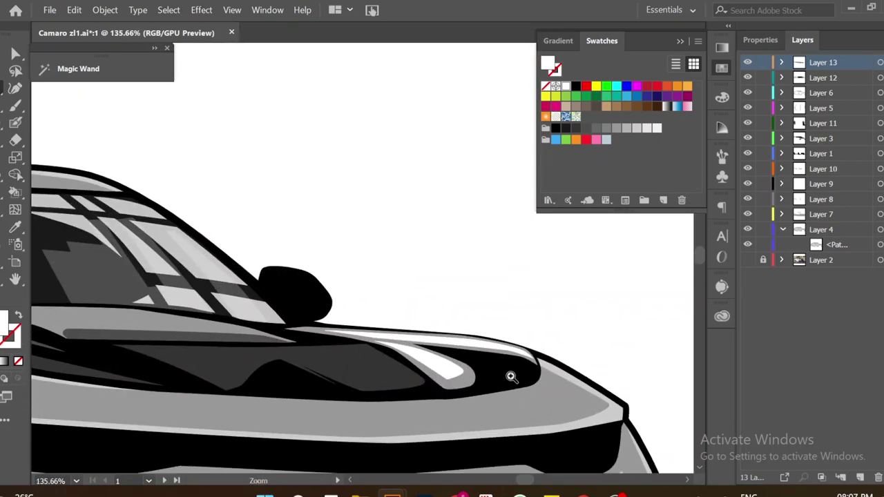
{"action": "scroll", "coordinate": [511, 371], "scroll_direction": "up", "scroll_amount": 2}
{"action": "left_click", "coordinate": [482, 371]}
{"action": "left_click", "coordinate": [470, 391]}
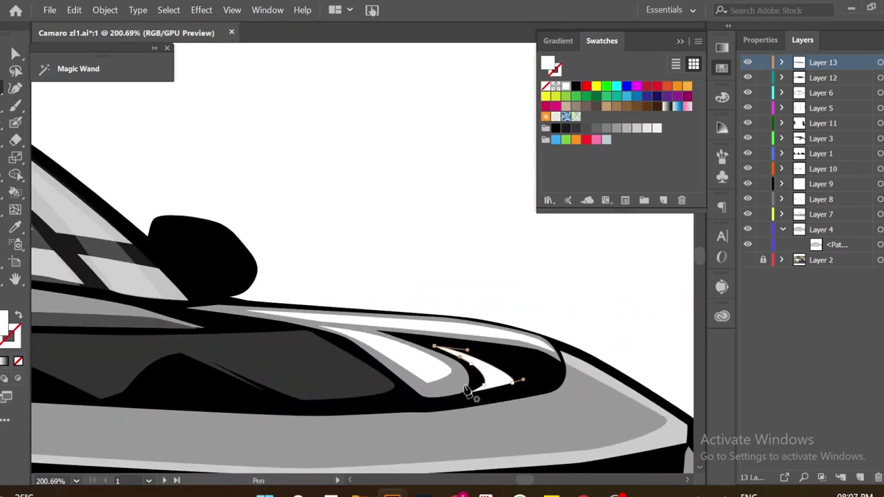
{"action": "scroll", "coordinate": [467, 389], "scroll_direction": "down", "scroll_amount": 3}
{"action": "scroll", "coordinate": [420, 405], "scroll_direction": "down", "scroll_amount": 5}
{"action": "scroll", "coordinate": [499, 400], "scroll_direction": "up", "scroll_amount": 1}
{"action": "scroll", "coordinate": [345, 380], "scroll_direction": "up", "scroll_amount": 3}
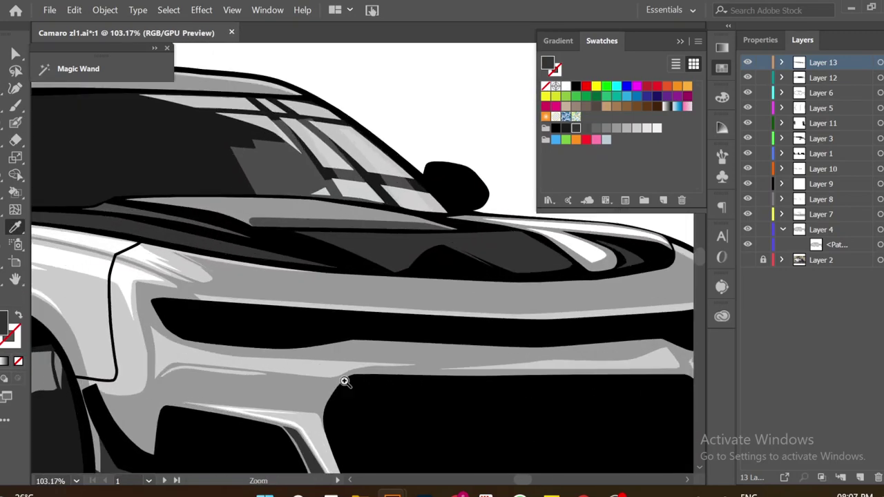
{"action": "scroll", "coordinate": [210, 338], "scroll_direction": "up", "scroll_amount": 2}
Draw a closed curved strip shape along the left headlight's lower inner edge.
{"action": "left_click", "coordinate": [237, 364]}
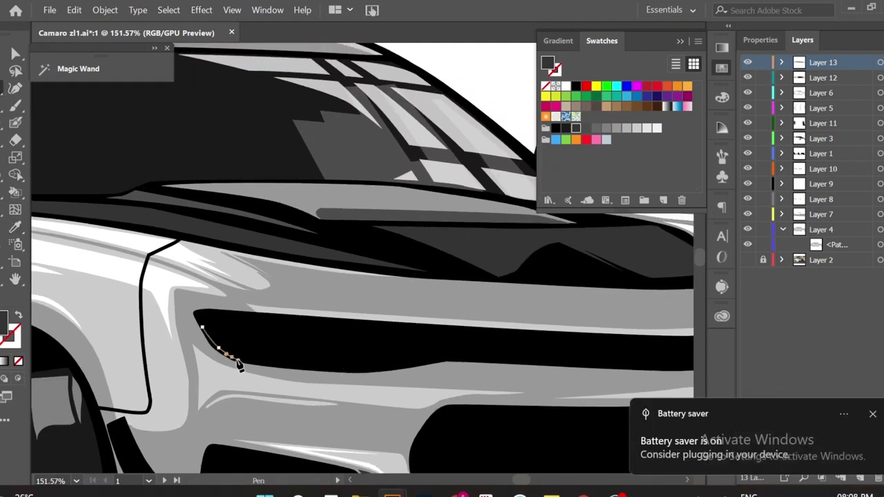
{"action": "left_click_drag", "start_coordinate": [351, 369], "coordinate": [362, 370]}
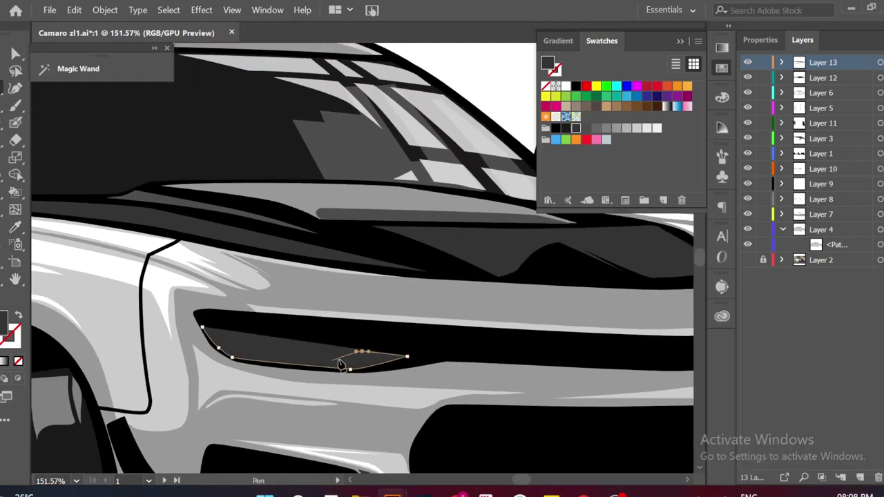
{"action": "left_click", "coordinate": [341, 359]}
{"action": "left_click", "coordinate": [238, 352]}
{"action": "left_click", "coordinate": [199, 316]}
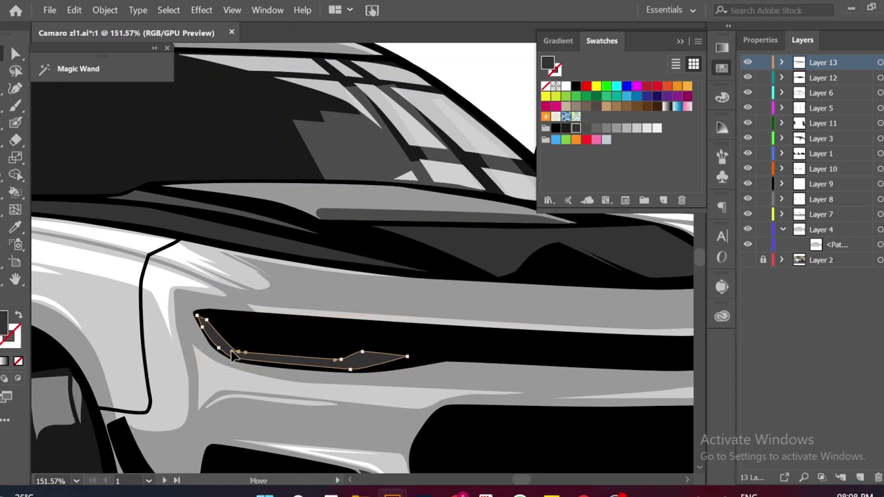
Fill the left headlight strip white from the Swatches panel.
{"action": "key", "text": "v"}
{"action": "left_click", "coordinate": [616, 128]}
{"action": "scroll", "coordinate": [280, 368], "scroll_direction": "up", "scroll_amount": 2}
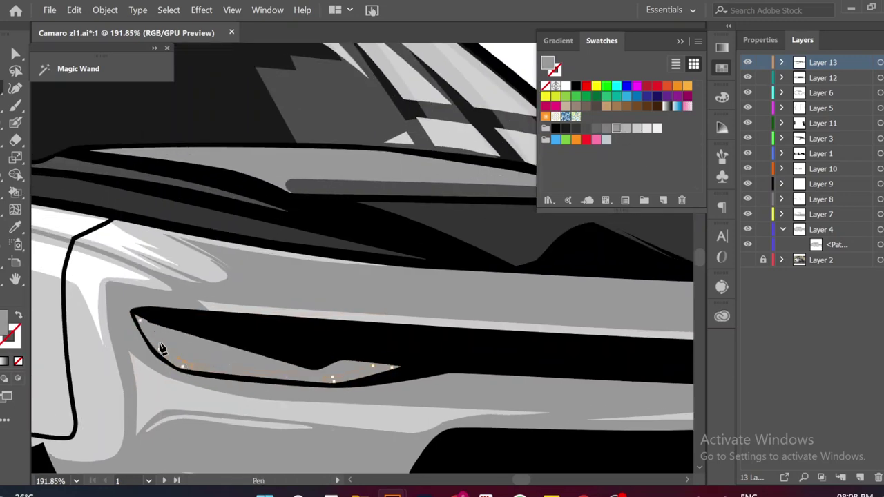
{"action": "left_click", "coordinate": [565, 86]}
{"action": "scroll", "coordinate": [509, 308], "scroll_direction": "down", "scroll_amount": 3}
{"action": "scroll", "coordinate": [510, 309], "scroll_direction": "down", "scroll_amount": 1}
{"action": "scroll", "coordinate": [385, 405], "scroll_direction": "up", "scroll_amount": 2}
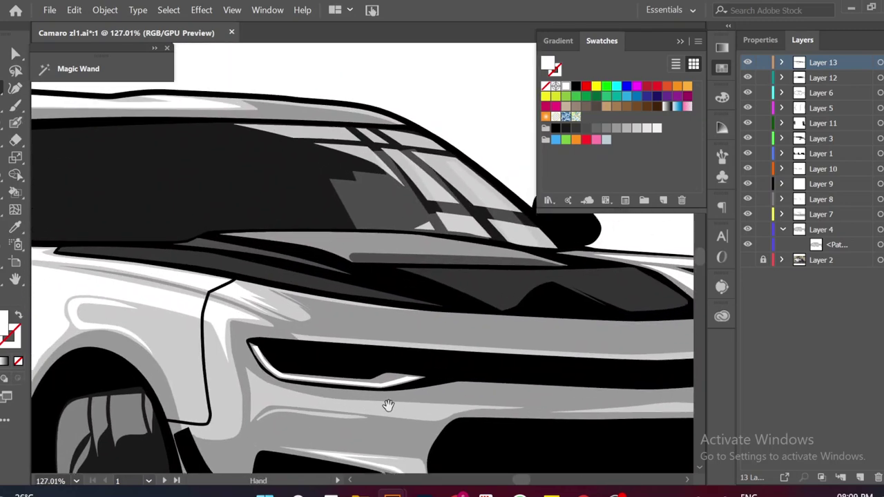
{"action": "scroll", "coordinate": [468, 391], "scroll_direction": "up", "scroll_amount": 3}
Draw the right headlight strip curving up its edge and along its bottom.
{"action": "key", "text": "p"}
{"action": "left_click", "coordinate": [293, 394]}
{"action": "left_click_drag", "start_coordinate": [406, 335], "coordinate": [413, 347]}
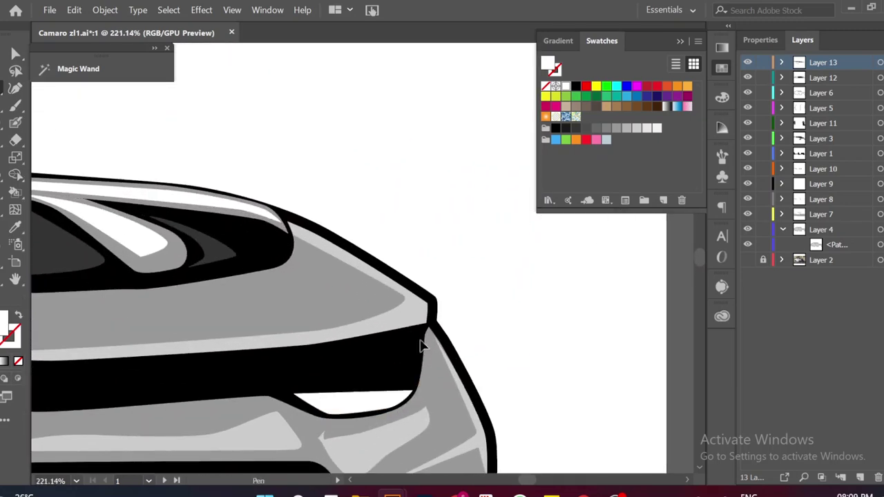
{"action": "left_click_drag", "start_coordinate": [395, 402], "coordinate": [326, 404]}
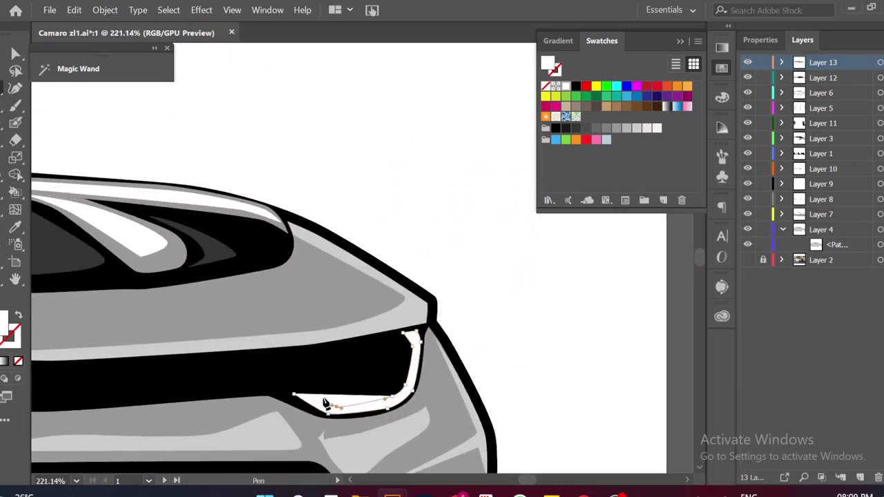
{"action": "left_click", "coordinate": [503, 313], "text": "ctrl"}
{"action": "scroll", "coordinate": [511, 339], "scroll_direction": "down", "scroll_amount": 1}
{"action": "scroll", "coordinate": [527, 360], "scroll_direction": "up", "scroll_amount": 3}
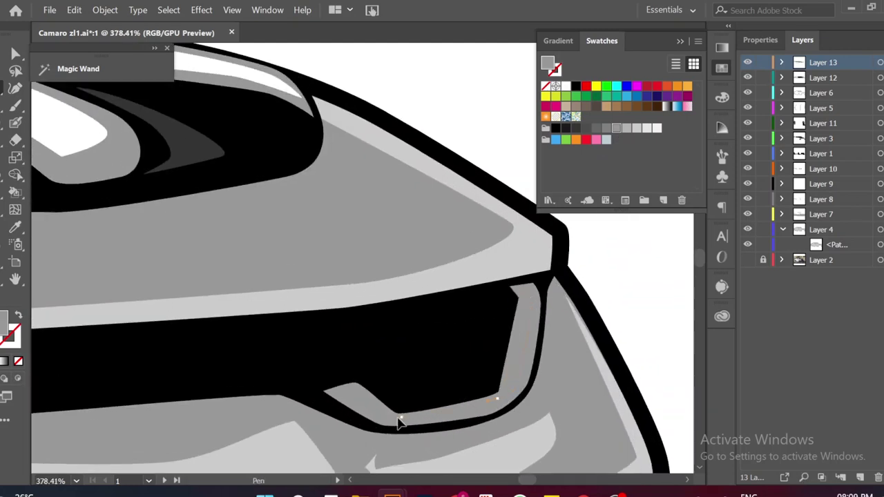
Select the right headlight strip as a whole object.
{"action": "left_click", "coordinate": [339, 395], "text": "ctrl"}
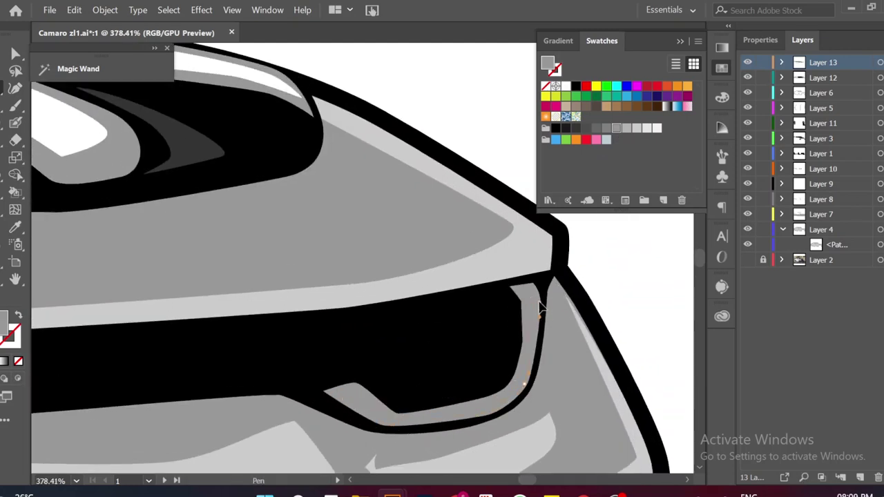
{"action": "scroll", "coordinate": [527, 410], "scroll_direction": "up", "scroll_amount": 2}
{"action": "key", "text": "v"}
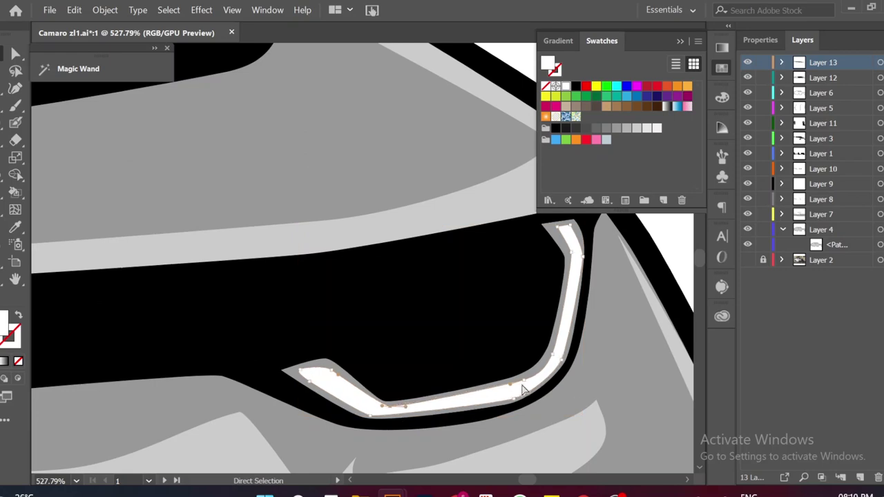
{"action": "scroll", "coordinate": [399, 412], "scroll_direction": "down", "scroll_amount": 5}
{"action": "scroll", "coordinate": [612, 365], "scroll_direction": "down", "scroll_amount": 2}
{"action": "scroll", "coordinate": [431, 390], "scroll_direction": "up", "scroll_amount": 1}
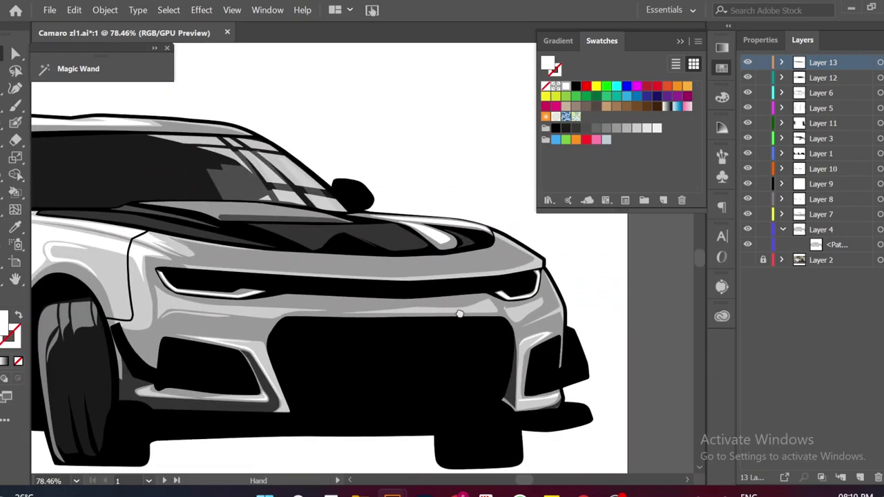
{"action": "scroll", "coordinate": [415, 311], "scroll_direction": "up", "scroll_amount": 2}
{"action": "scroll", "coordinate": [391, 310], "scroll_direction": "up", "scroll_amount": 2}
{"action": "scroll", "coordinate": [433, 315], "scroll_direction": "down", "scroll_amount": 2}
{"action": "scroll", "coordinate": [385, 322], "scroll_direction": "up", "scroll_amount": 1}
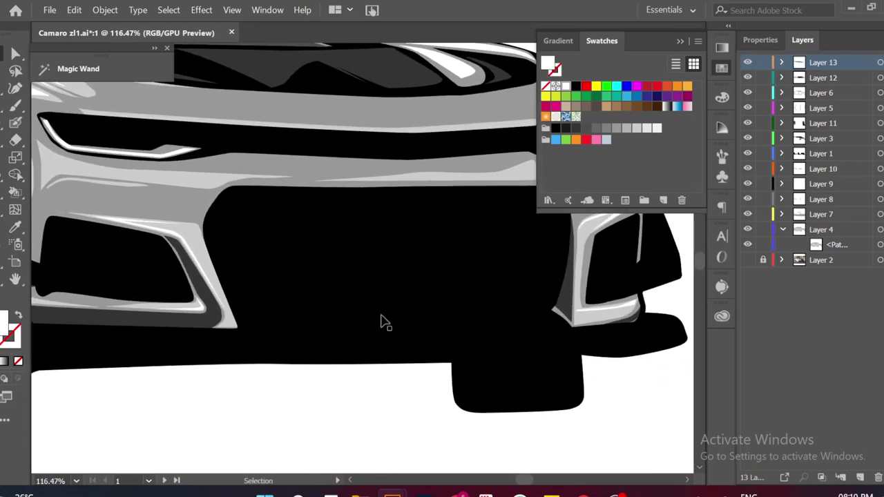
Trace the lower grille opening as a closed grey-bordered path, undoing misplaced anchors.
{"action": "left_click", "coordinate": [540, 306]}
{"action": "left_click_drag", "start_coordinate": [539, 306], "coordinate": [487, 323]}
{"action": "left_click", "coordinate": [501, 284]}
{"action": "left_click", "coordinate": [504, 256]}
{"action": "left_click", "coordinate": [484, 215]}
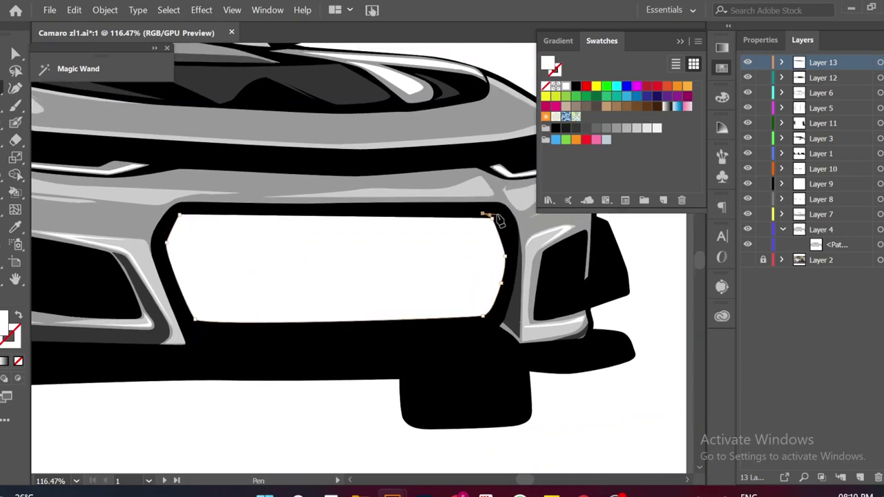
{"action": "key", "text": "ctrl+z"}
{"action": "key", "text": "ctrl+z"}
{"action": "key", "text": "ctrl+z"}
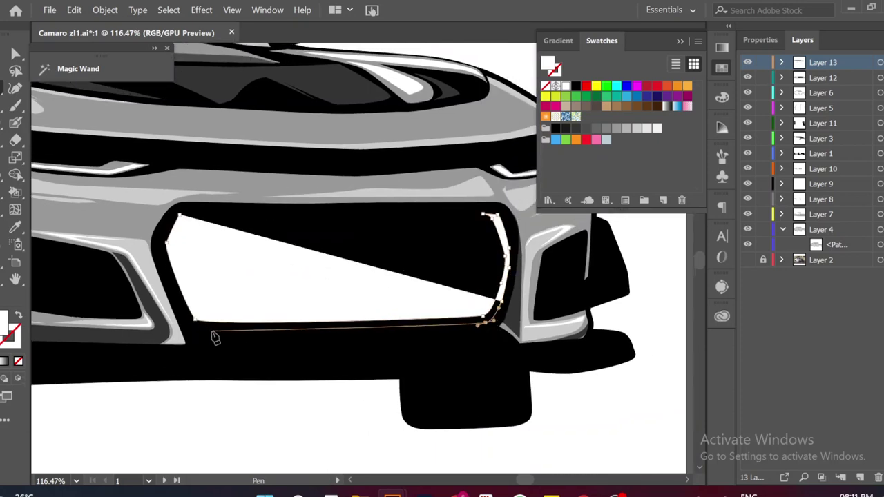
{"action": "left_click", "coordinate": [215, 338]}
{"action": "left_click", "coordinate": [178, 217]}
{"action": "scroll", "coordinate": [484, 307], "scroll_direction": "down", "scroll_amount": 3}
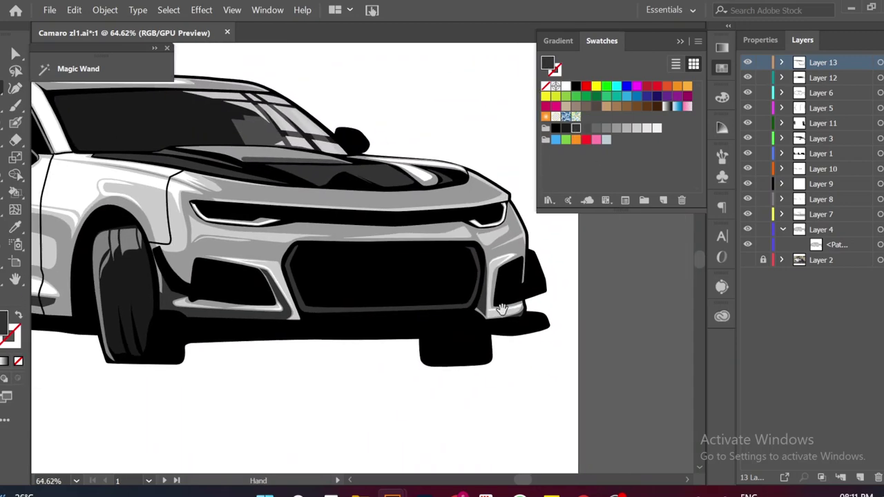
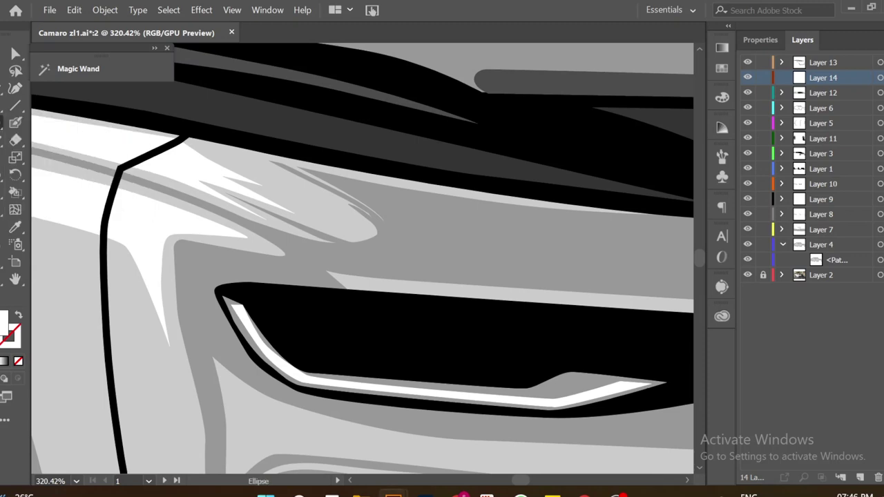
Draw a grey round lens ellipse inside the Camaro's headlight.
{"action": "left_click_drag", "start_coordinate": [321, 333], "coordinate": [406, 352]}
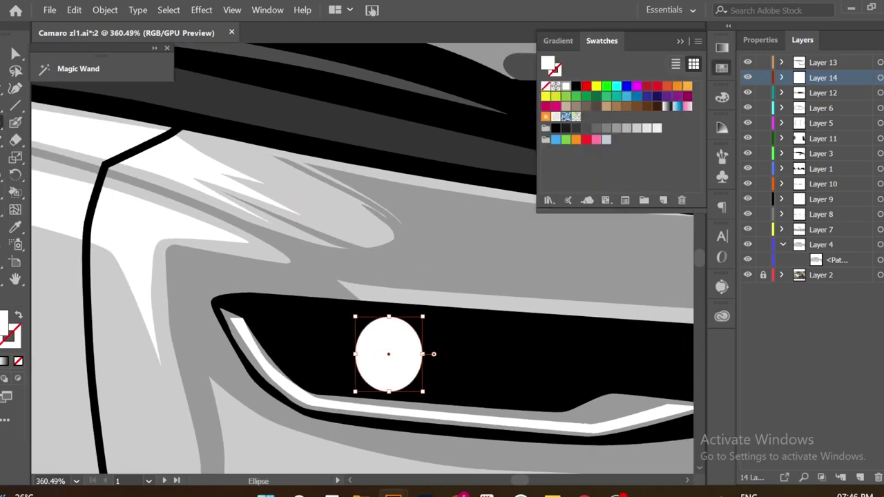
{"action": "key", "text": "ctrl+shift+a"}
{"action": "scroll", "coordinate": [363, 339], "scroll_direction": "up", "scroll_amount": 2}
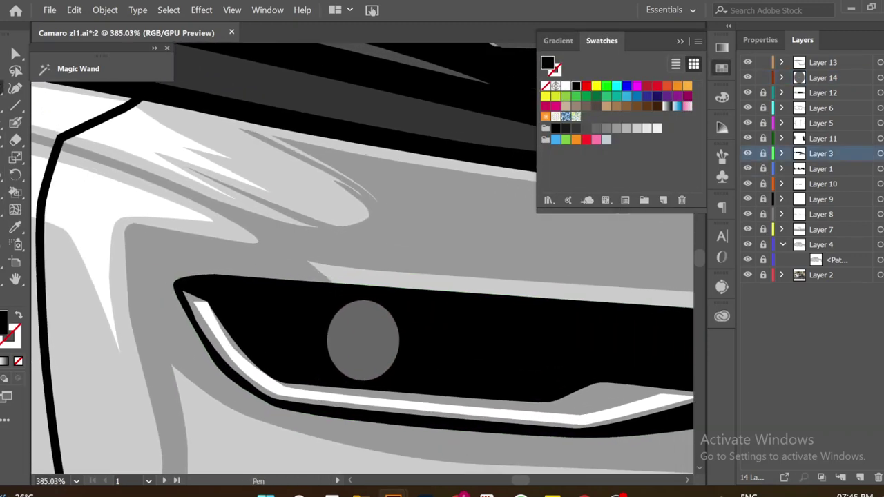
Draw a dark grey crescent reflection beside the lens with the Pen tool.
{"action": "key", "text": "p"}
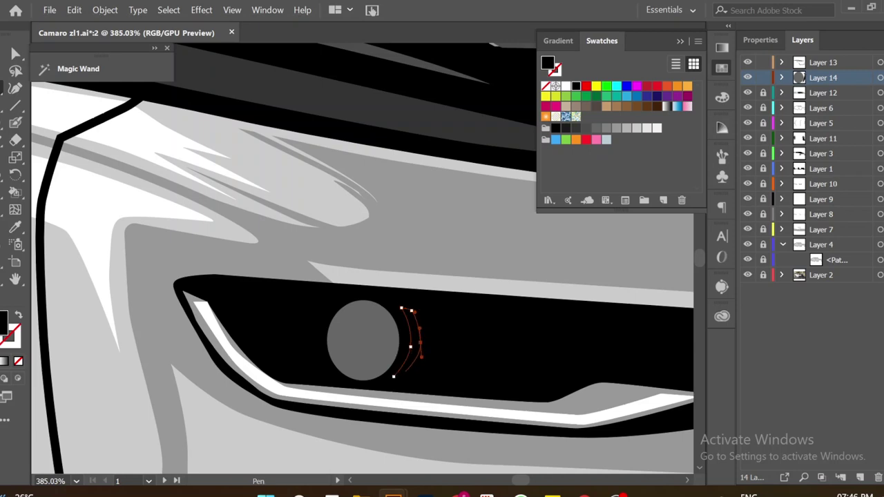
{"action": "left_click", "coordinate": [394, 376]}
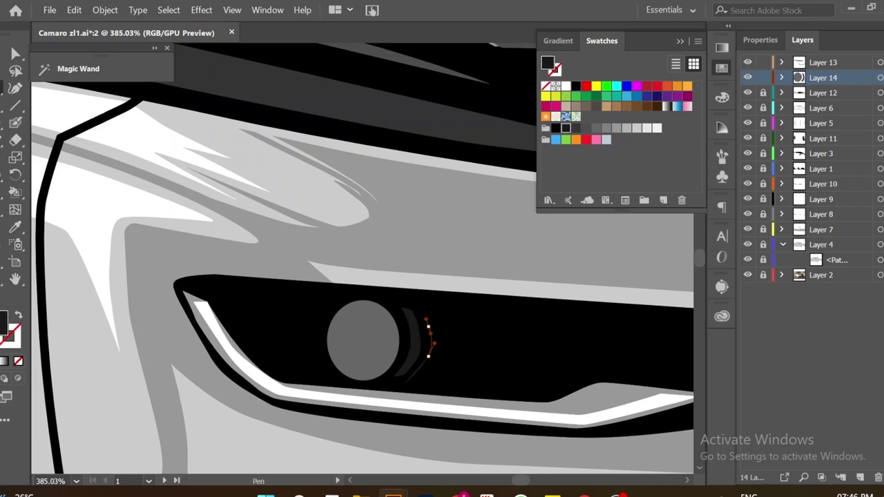
{"action": "key", "text": "ctrl+shift+a"}
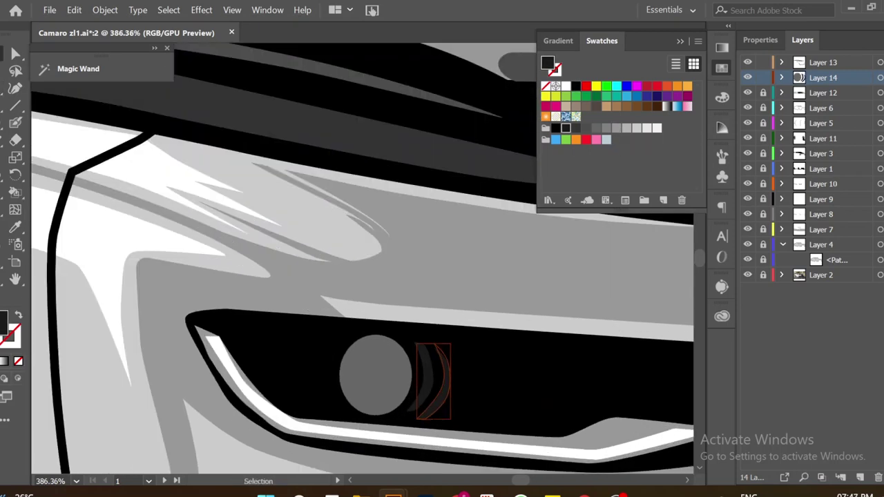
{"action": "scroll", "coordinate": [363, 259], "scroll_direction": "down", "scroll_amount": 2}
{"action": "scroll", "coordinate": [362, 259], "scroll_direction": "down", "scroll_amount": 3}
{"action": "scroll", "coordinate": [363, 259], "scroll_direction": "up", "scroll_amount": 6}
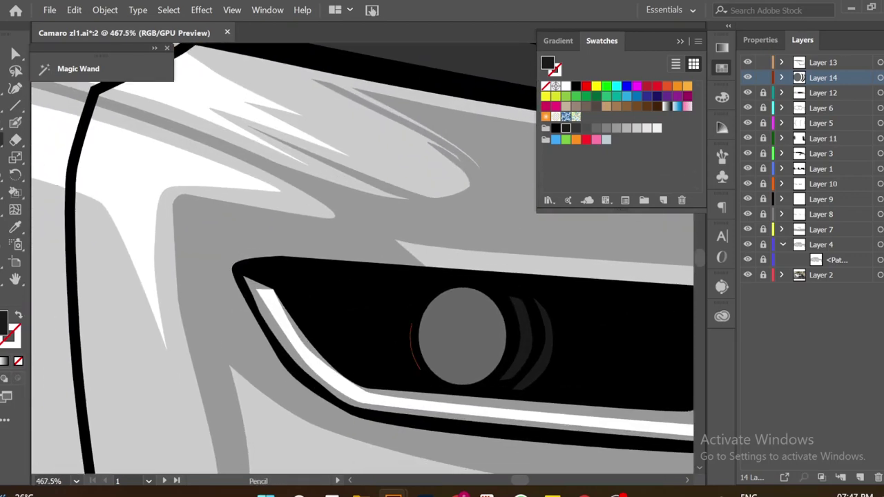
Freehand a dark grey curved reflection on the right of the lens.
{"action": "left_click_drag", "start_coordinate": [411, 325], "coordinate": [351, 297]}
{"action": "scroll", "coordinate": [387, 339], "scroll_direction": "up", "scroll_amount": 1}
{"action": "key", "text": "v"}
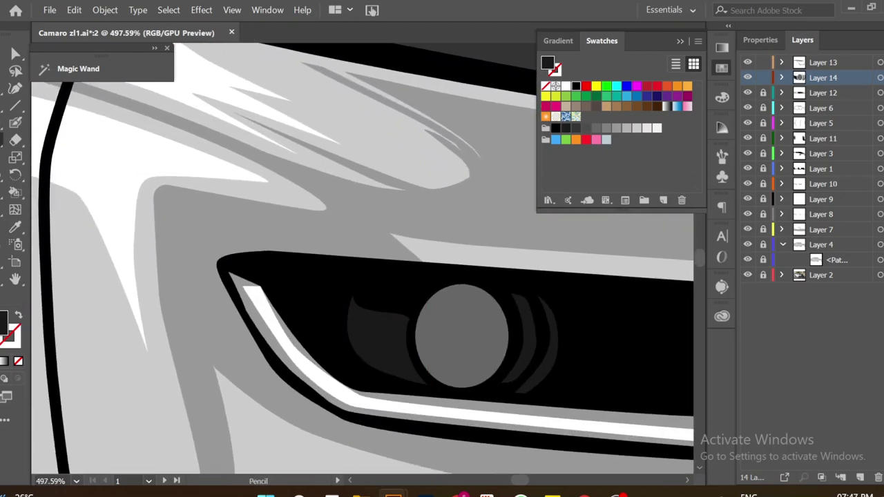
{"action": "key", "text": "ctrl+shift+a"}
{"action": "scroll", "coordinate": [387, 339], "scroll_direction": "down", "scroll_amount": 5}
{"action": "scroll", "coordinate": [387, 338], "scroll_direction": "up", "scroll_amount": 3}
Sketch a closed dark grey reflection shape curving left of the lens.
{"action": "left_click_drag", "start_coordinate": [339, 315], "coordinate": [345, 382]}
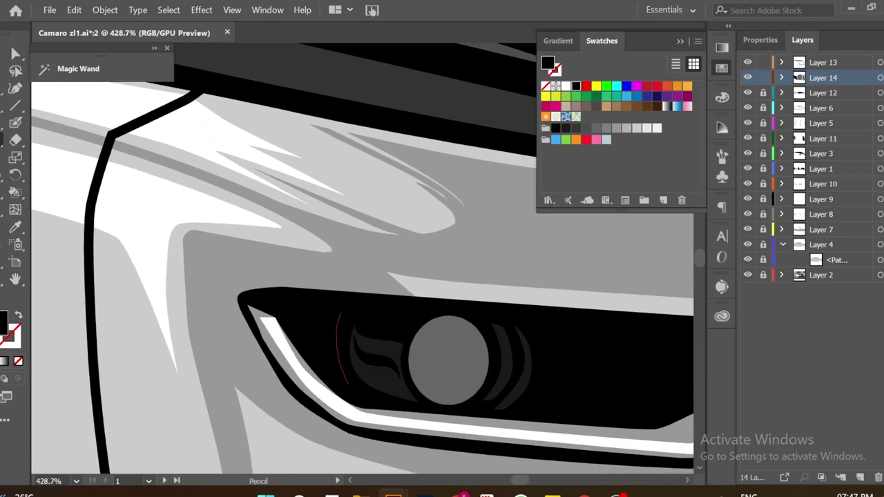
{"action": "left_click_drag", "start_coordinate": [304, 301], "coordinate": [340, 314]}
{"action": "scroll", "coordinate": [258, 228], "scroll_direction": "down", "scroll_amount": 2}
{"action": "scroll", "coordinate": [258, 229], "scroll_direction": "down", "scroll_amount": 1}
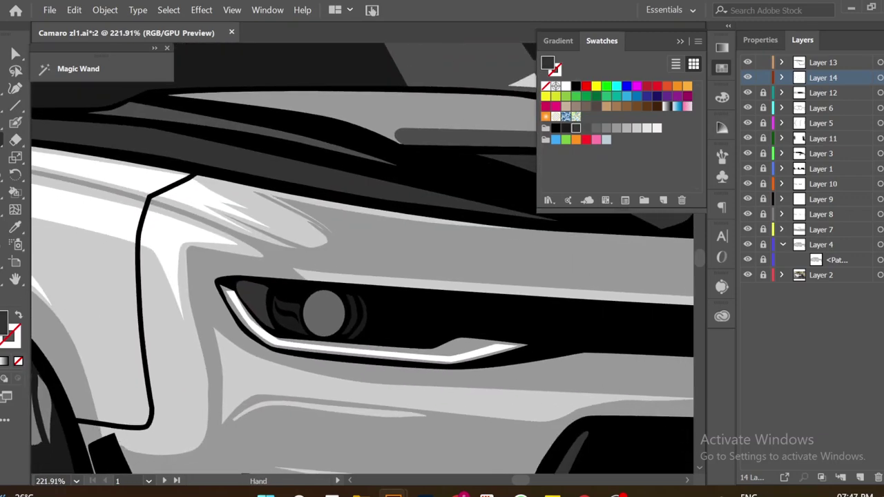
{"action": "scroll", "coordinate": [574, 331], "scroll_direction": "up", "scroll_amount": 4}
{"action": "scroll", "coordinate": [587, 463], "scroll_direction": "down", "scroll_amount": 2}
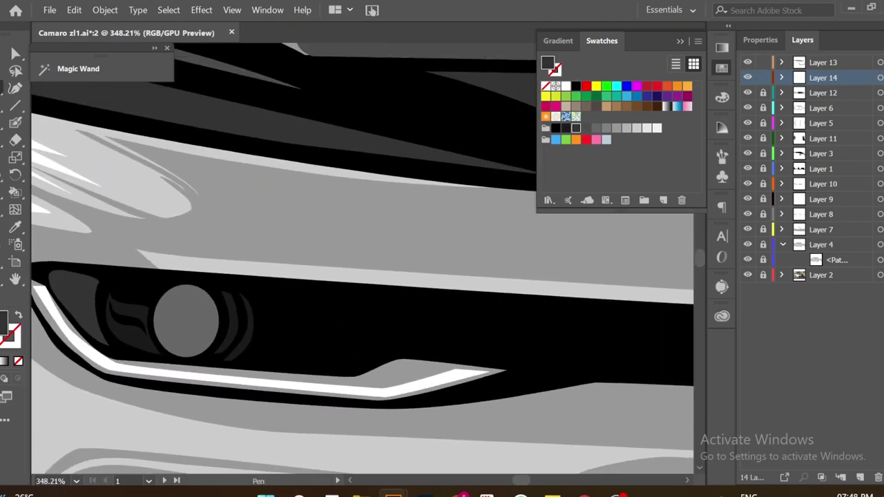
Draw the dark-grey angled inner panel under the headlight.
{"action": "left_click", "coordinate": [588, 379]}
{"action": "left_click", "coordinate": [568, 320]}
{"action": "left_click", "coordinate": [373, 301]}
{"action": "scroll", "coordinate": [362, 356], "scroll_direction": "right", "scroll_amount": 2}
Add a light triangular accent inside the headlight panel.
{"action": "left_click", "coordinate": [531, 384]}
{"action": "left_click", "coordinate": [509, 321]}
{"action": "left_click", "coordinate": [480, 320]}
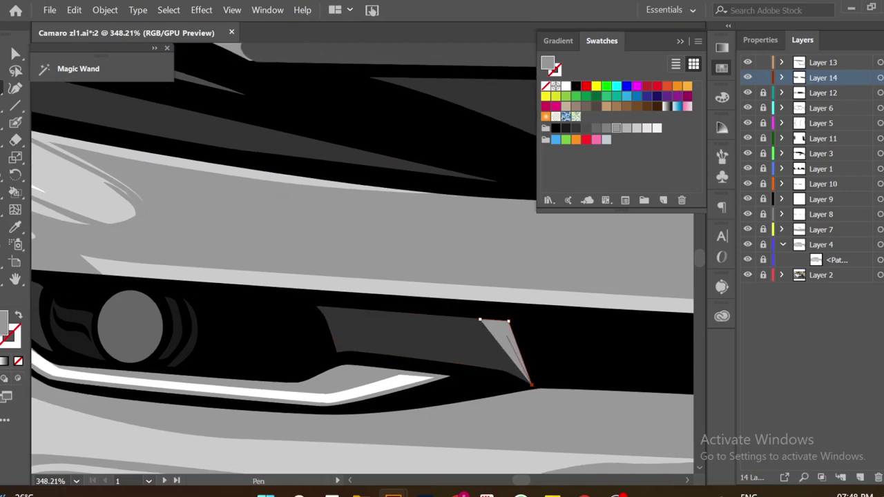
{"action": "scroll", "coordinate": [505, 345], "scroll_direction": "down", "scroll_amount": 2}
{"action": "scroll", "coordinate": [505, 345], "scroll_direction": "up", "scroll_amount": 3}
{"action": "scroll", "coordinate": [505, 346], "scroll_direction": "down", "scroll_amount": 2}
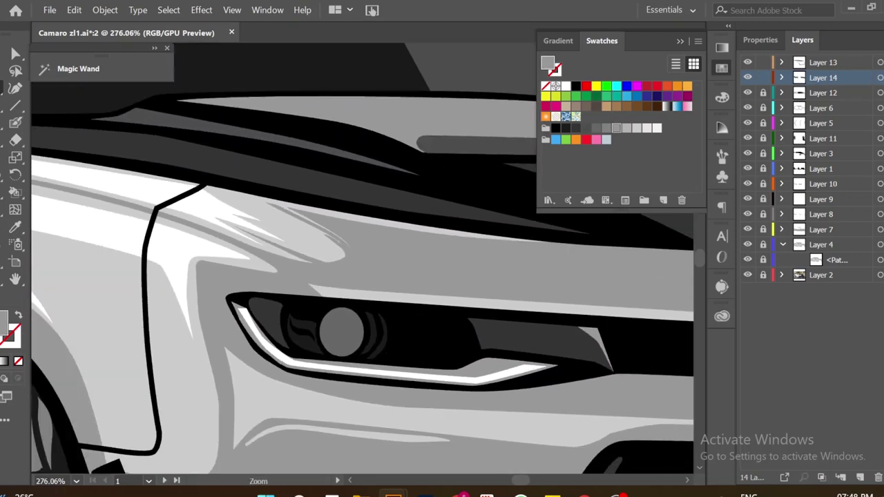
{"action": "scroll", "coordinate": [505, 345], "scroll_direction": "up", "scroll_amount": 1}
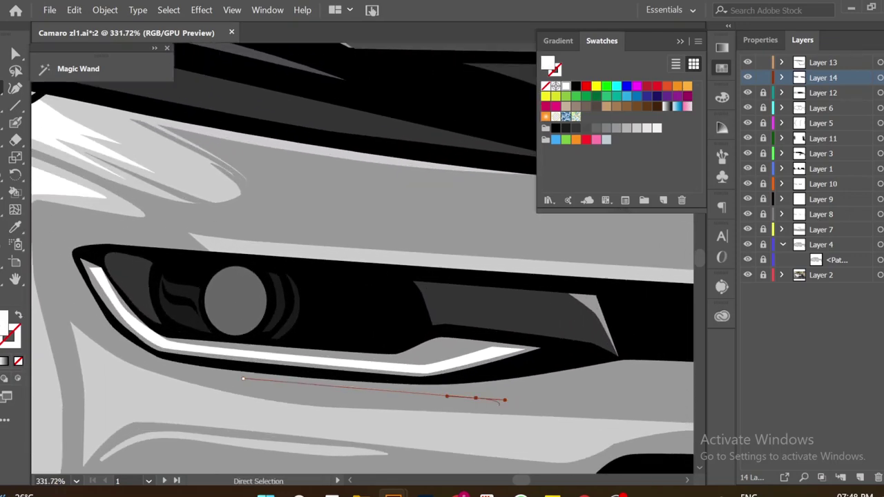
Close a thin white sliver beneath the headlight.
{"action": "left_click", "coordinate": [660, 417]}
{"action": "scroll", "coordinate": [367, 419], "scroll_direction": "down", "scroll_amount": 2}
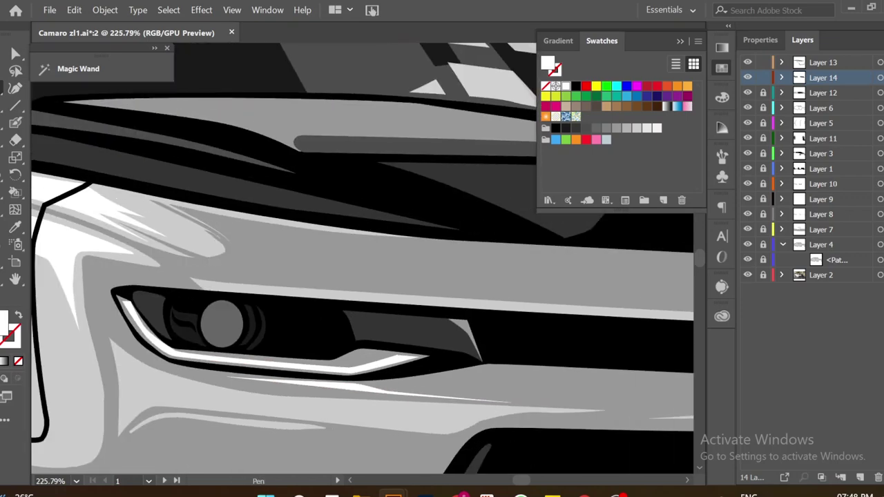
{"action": "scroll", "coordinate": [366, 419], "scroll_direction": "up", "scroll_amount": 2}
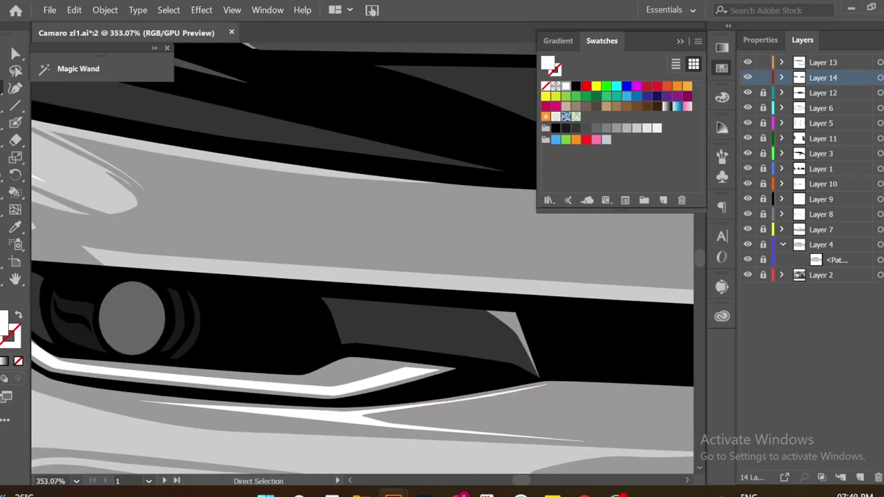
{"action": "scroll", "coordinate": [168, 352], "scroll_direction": "down", "scroll_amount": 5}
{"action": "scroll", "coordinate": [168, 353], "scroll_direction": "up", "scroll_amount": 4}
{"action": "scroll", "coordinate": [168, 353], "scroll_direction": "down", "scroll_amount": 1}
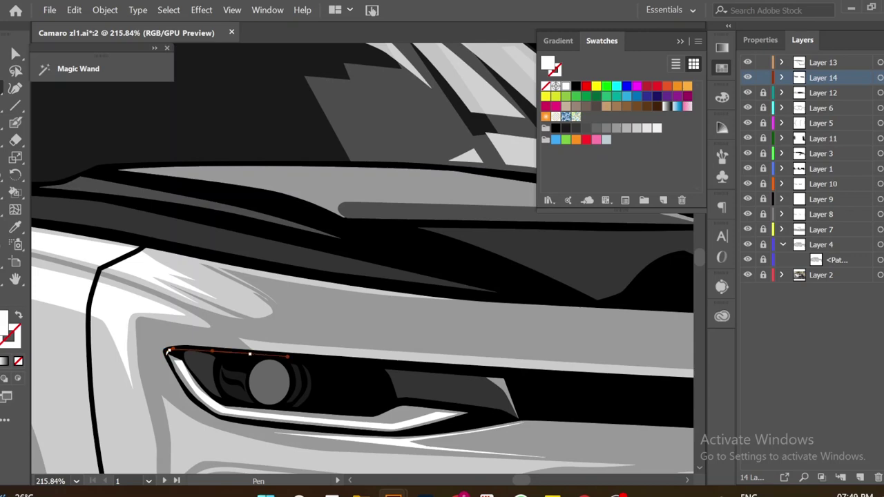
Trace a faint white overlay shape around the headlight outline.
{"action": "left_click", "coordinate": [505, 371]}
{"action": "left_click", "coordinate": [520, 419]}
{"action": "left_click", "coordinate": [401, 416]}
{"action": "left_click", "coordinate": [248, 421]}
{"action": "left_click", "coordinate": [210, 413]}
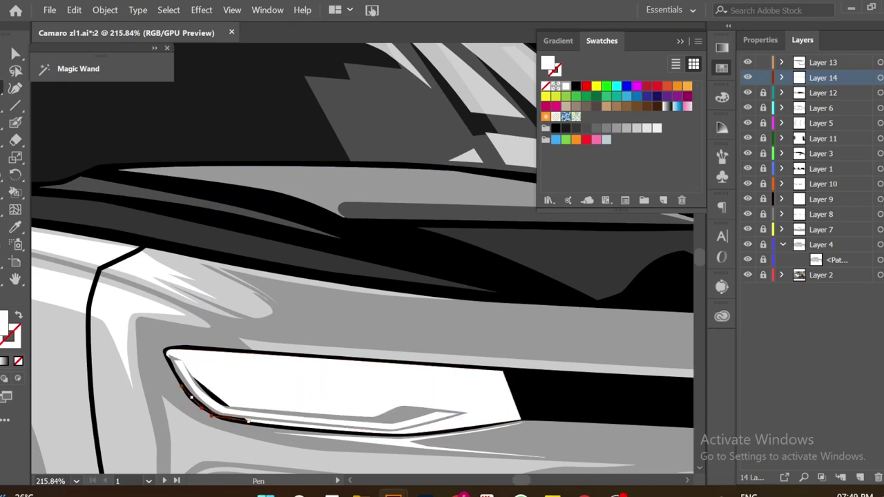
Reshape the white headlight stripe by moving its anchors with Direct Selection.
{"action": "scroll", "coordinate": [356, 259], "scroll_direction": "down", "scroll_amount": 3}
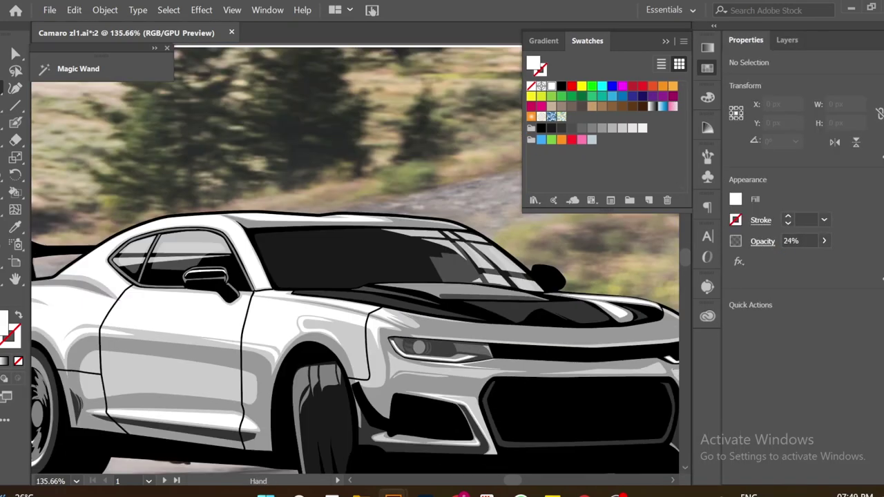
{"action": "scroll", "coordinate": [414, 331], "scroll_direction": "up", "scroll_amount": 2}
{"action": "scroll", "coordinate": [415, 332], "scroll_direction": "up", "scroll_amount": 1}
{"action": "scroll", "coordinate": [414, 332], "scroll_direction": "up", "scroll_amount": 2}
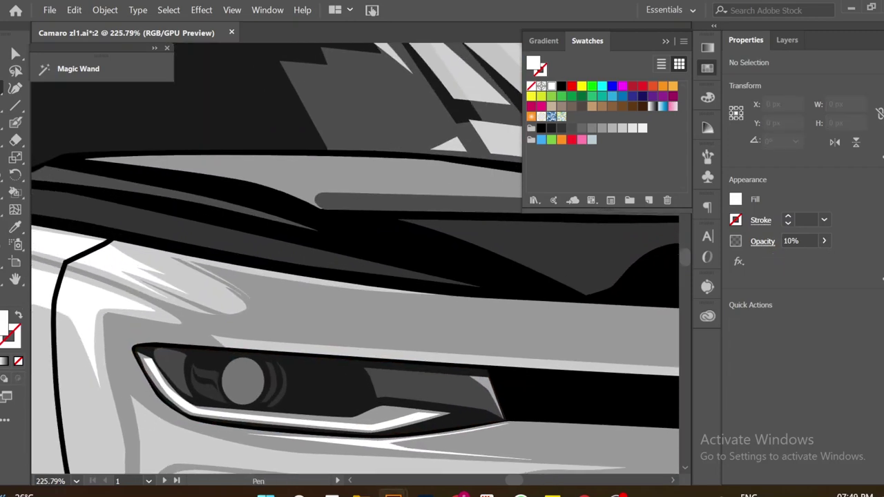
{"action": "key", "text": "a"}
{"action": "left_click", "coordinate": [419, 421]}
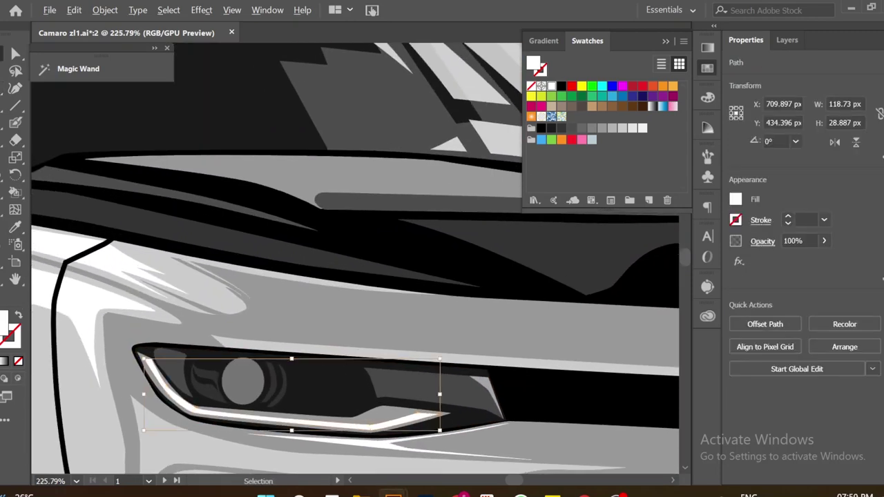
{"action": "mouse_move", "coordinate": [418, 421]}
{"action": "left_mouse_down"}
{"action": "mouse_move", "coordinate": [427, 423]}
{"action": "mouse_move", "coordinate": [422, 408]}
{"action": "left_mouse_up"}
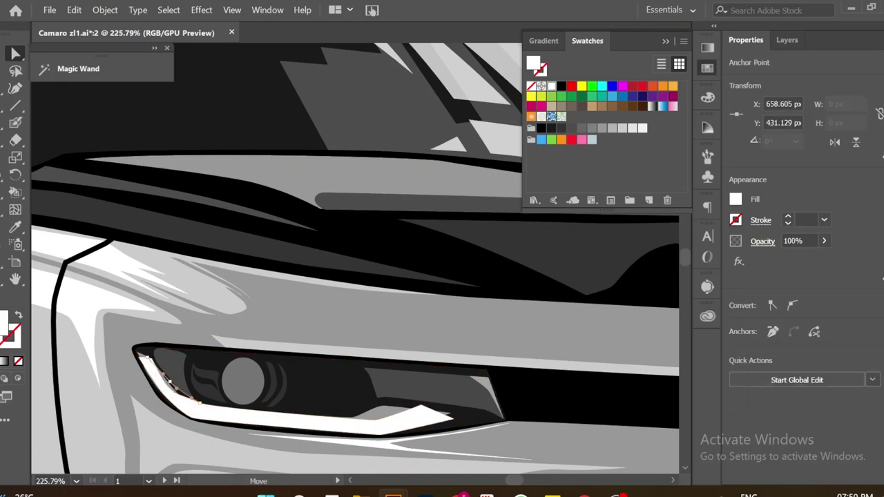
{"action": "left_click", "coordinate": [147, 355]}
{"action": "left_click", "coordinate": [195, 417]}
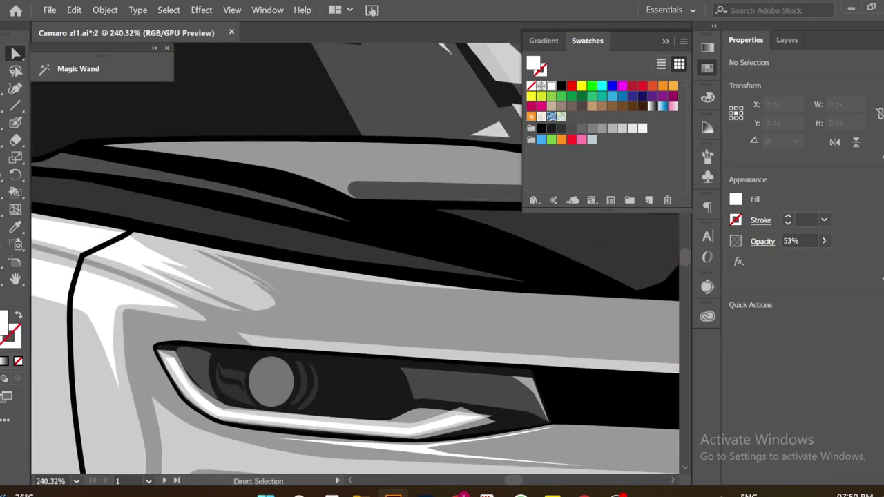
Expand Layer 14 in the Layers panel to view its paths.
{"action": "left_click", "coordinate": [787, 40]}
{"action": "left_click", "coordinate": [783, 77]}
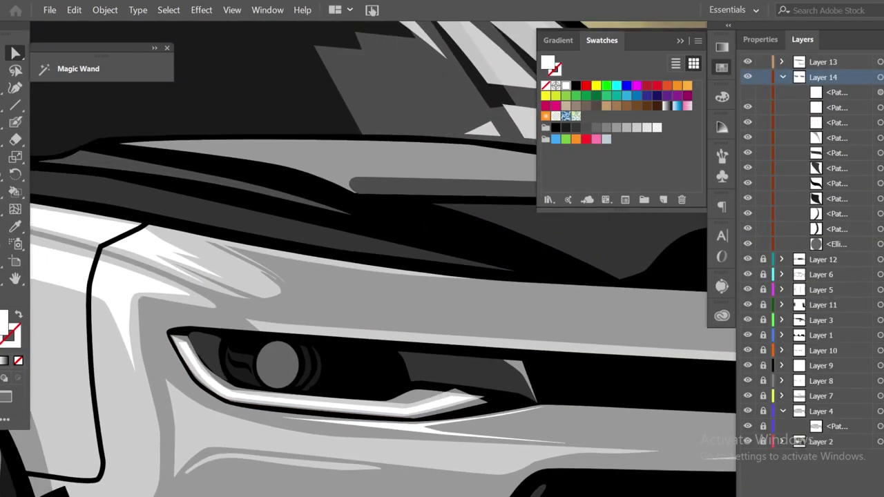
{"action": "scroll", "coordinate": [237, 350], "scroll_direction": "up", "scroll_amount": 3}
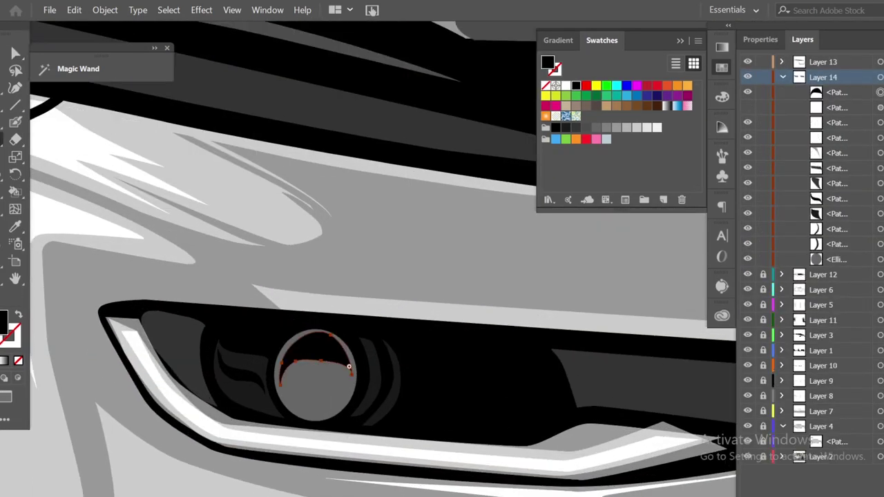
{"action": "scroll", "coordinate": [316, 376], "scroll_direction": "up", "scroll_amount": 1}
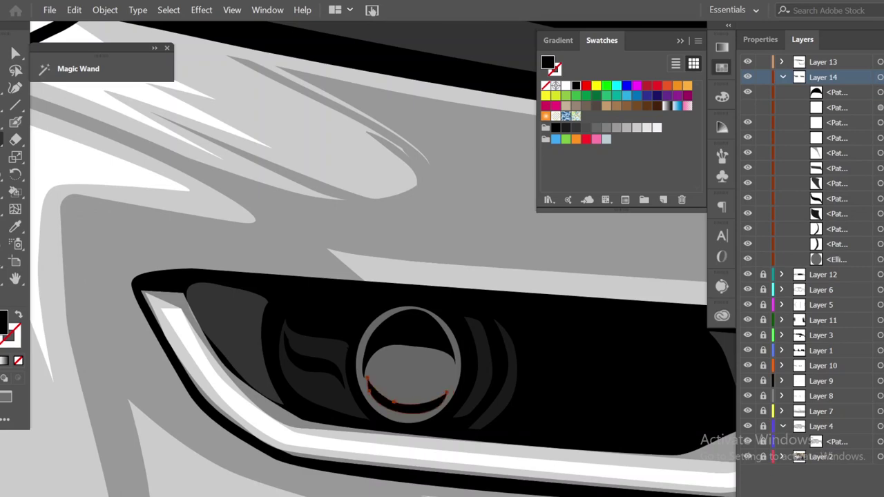
Add a grey ring and a white highlight inside the lens.
{"action": "key", "text": "v"}
{"action": "scroll", "coordinate": [506, 452], "scroll_direction": "down", "scroll_amount": 1}
{"action": "scroll", "coordinate": [386, 277], "scroll_direction": "up", "scroll_amount": 1}
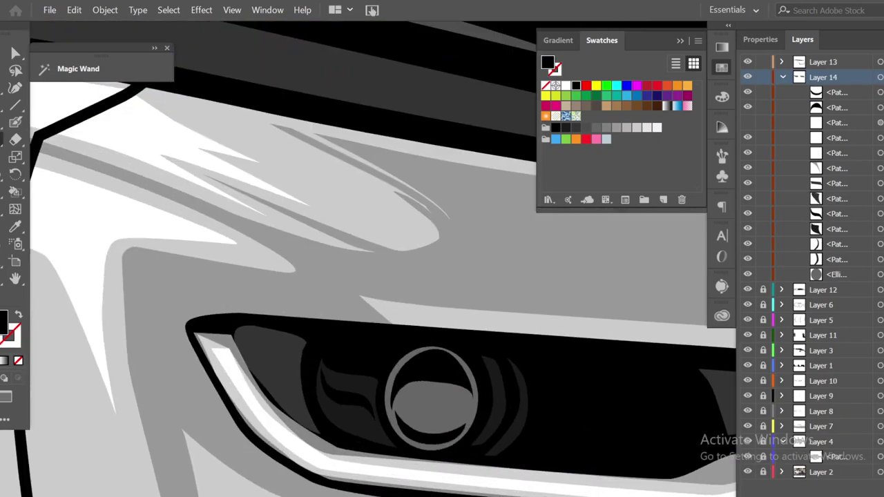
{"action": "left_click_drag", "start_coordinate": [457, 391], "coordinate": [461, 423]}
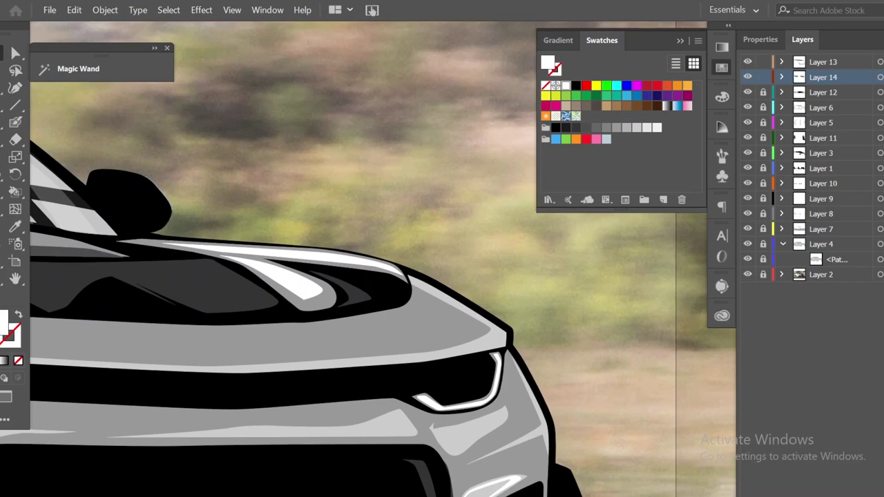
Pencil a dark stroke, a grey reflection, and a white trim outline around the headlight's inner edge.
{"action": "key", "text": "n"}
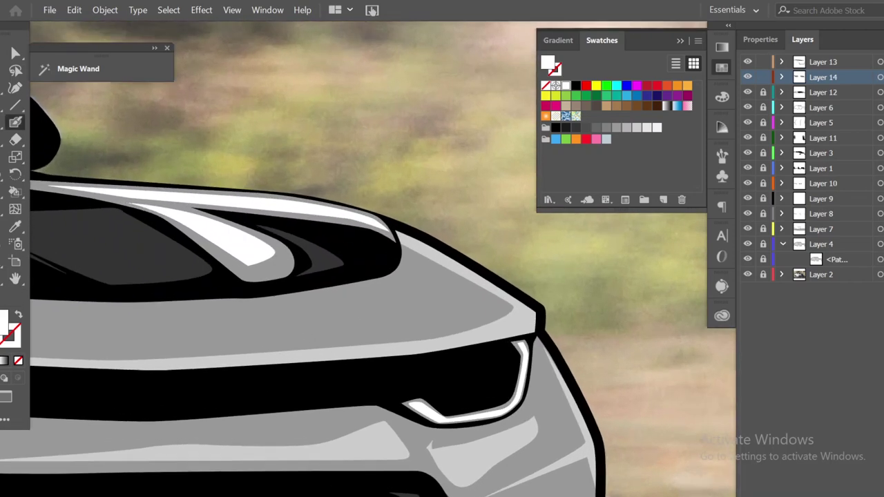
{"action": "left_click_drag", "start_coordinate": [459, 381], "coordinate": [484, 394]}
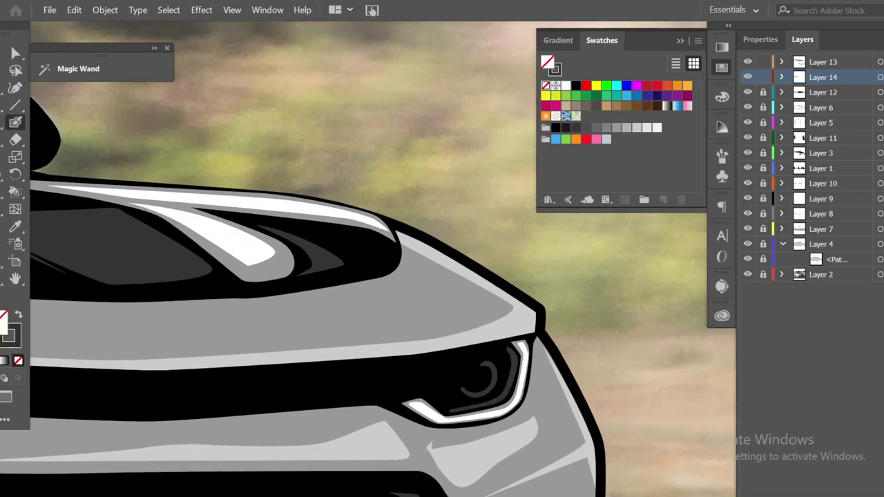
{"action": "left_click", "coordinate": [617, 127]}
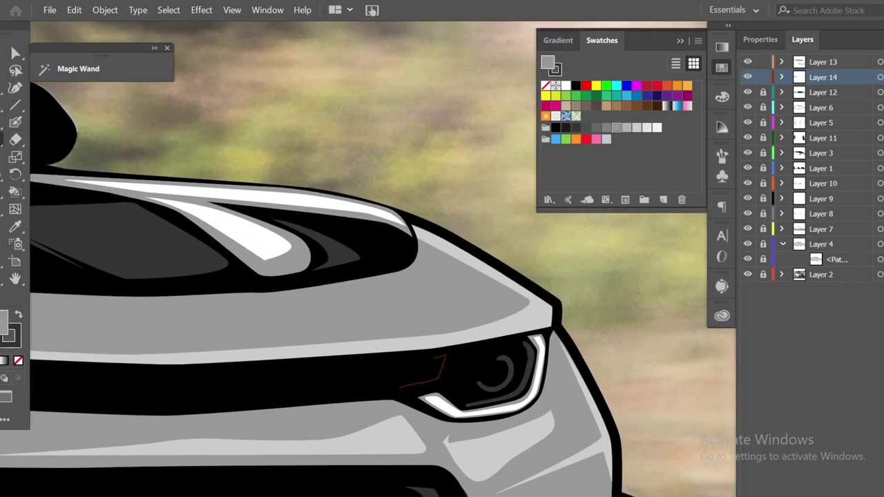
{"action": "left_click_drag", "start_coordinate": [437, 358], "coordinate": [393, 390]}
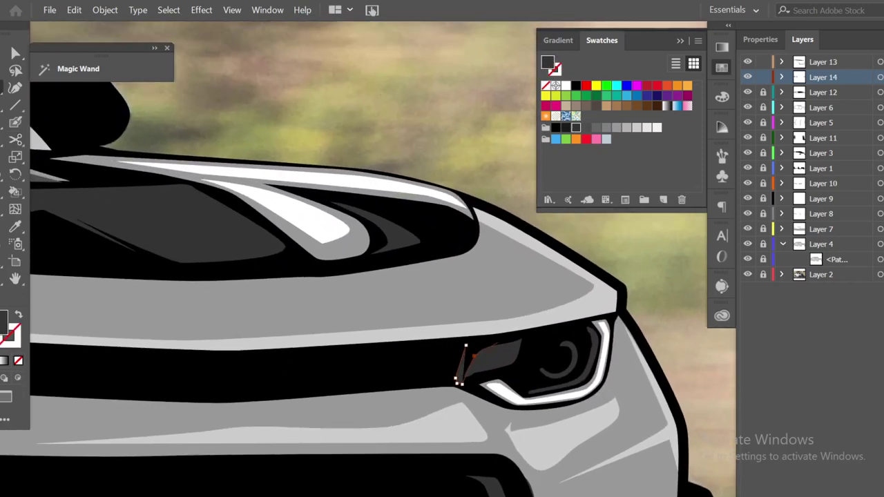
{"action": "left_click_drag", "start_coordinate": [587, 339], "coordinate": [593, 374]}
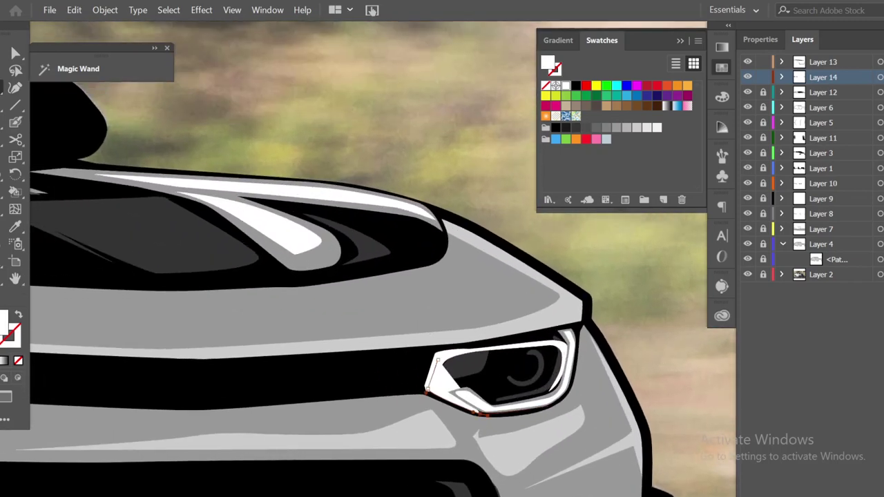
{"action": "mouse_move", "coordinate": [483, 414]}
{"action": "left_mouse_down"}
{"action": "mouse_move", "coordinate": [574, 346]}
{"action": "mouse_move", "coordinate": [499, 344]}
{"action": "left_mouse_up"}
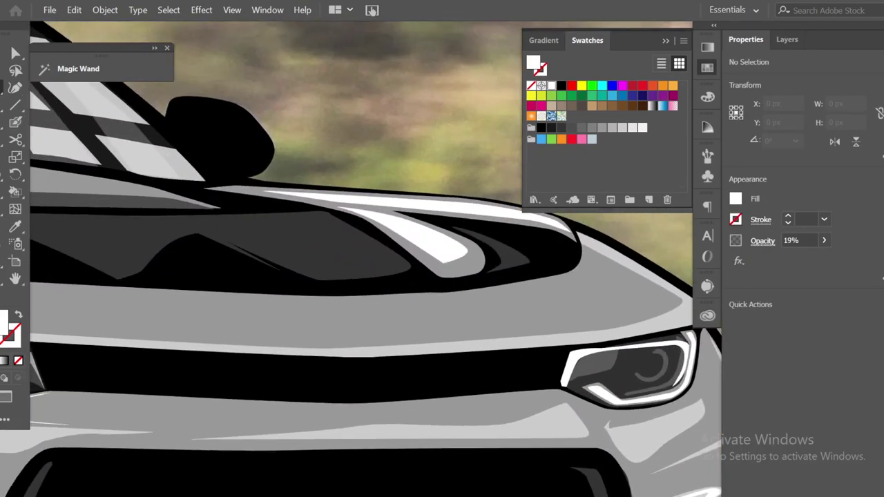
Paint a grey slat stroke on the grille and move it up into place.
{"action": "left_click", "coordinate": [549, 381]}
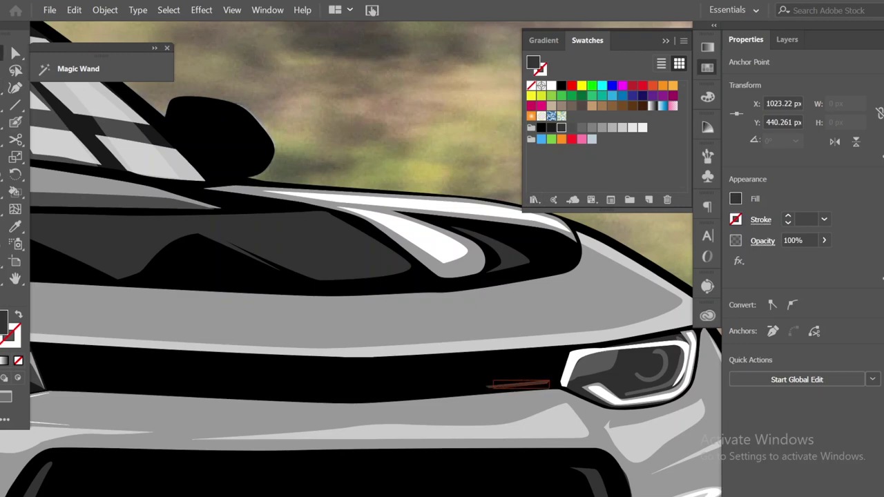
{"action": "left_click", "coordinate": [449, 378]}
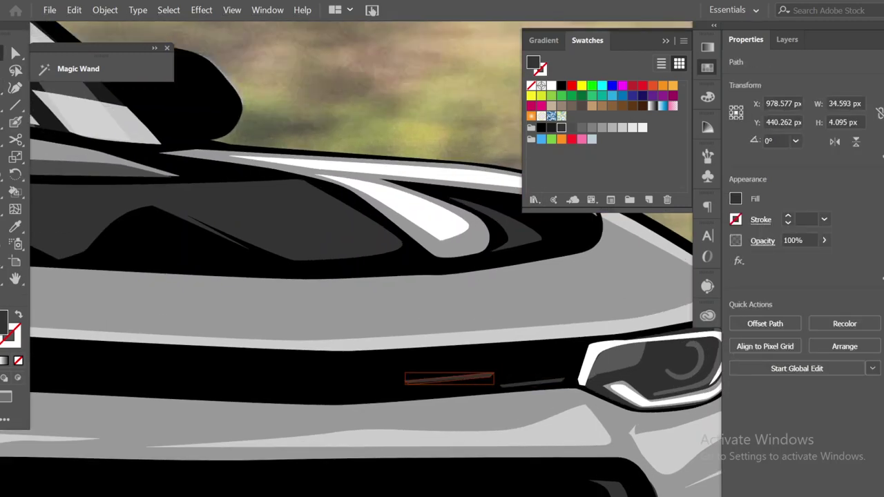
{"action": "key", "text": "b"}
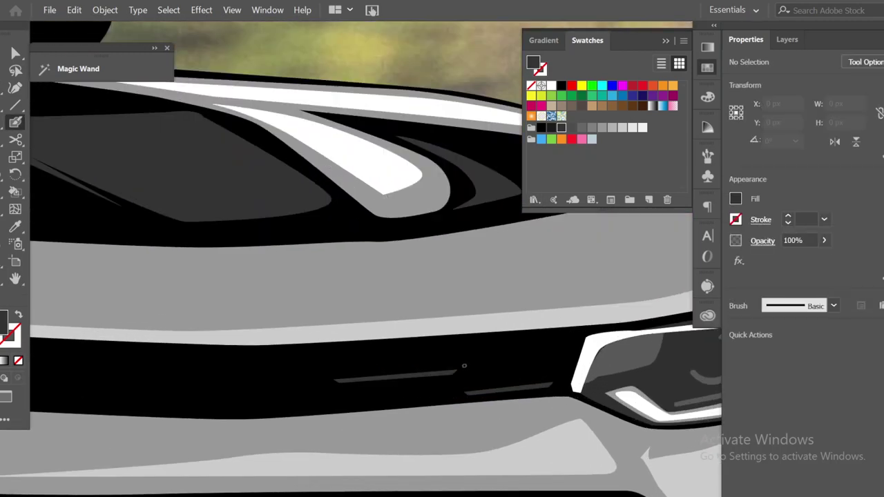
{"action": "key", "text": "shift+x"}
{"action": "left_click_drag", "start_coordinate": [464, 366], "coordinate": [506, 343]}
{"action": "scroll", "coordinate": [345, 276], "scroll_direction": "left", "scroll_amount": 2}
{"action": "left_click", "coordinate": [437, 376]}
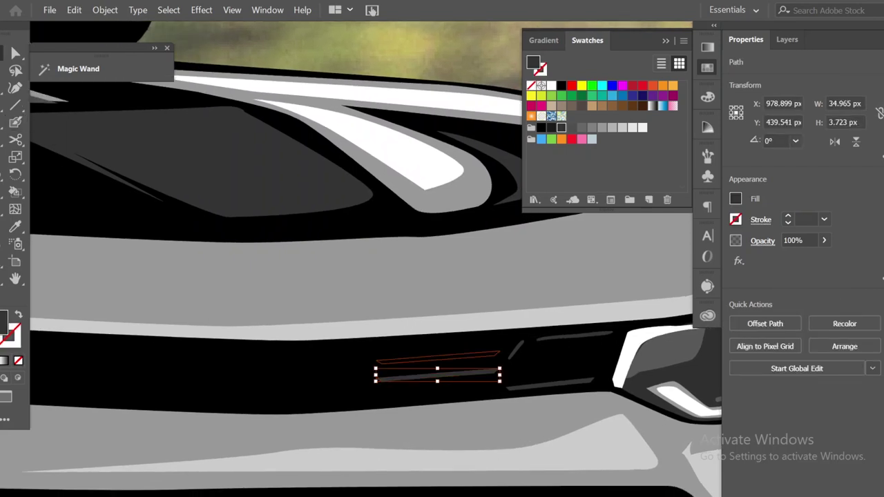
{"action": "left_click_drag", "start_coordinate": [437, 376], "coordinate": [428, 357]}
{"action": "scroll", "coordinate": [423, 385], "scroll_direction": "left", "scroll_amount": 3}
Paint three more grey slats across the grille and deselect them.
{"action": "key", "text": "b"}
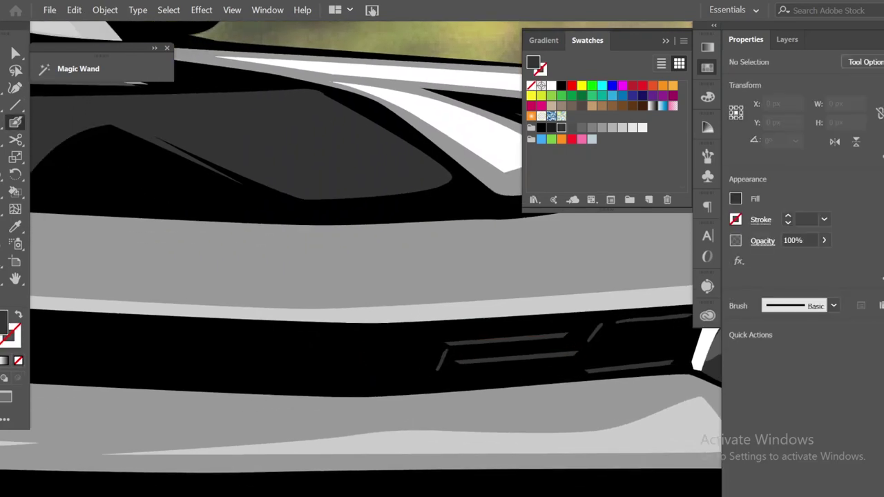
{"action": "key", "text": "shift+x"}
{"action": "scroll", "coordinate": [436, 340], "scroll_direction": "down", "scroll_amount": 5}
{"action": "scroll", "coordinate": [31, 343], "scroll_direction": "up", "scroll_amount": 3}
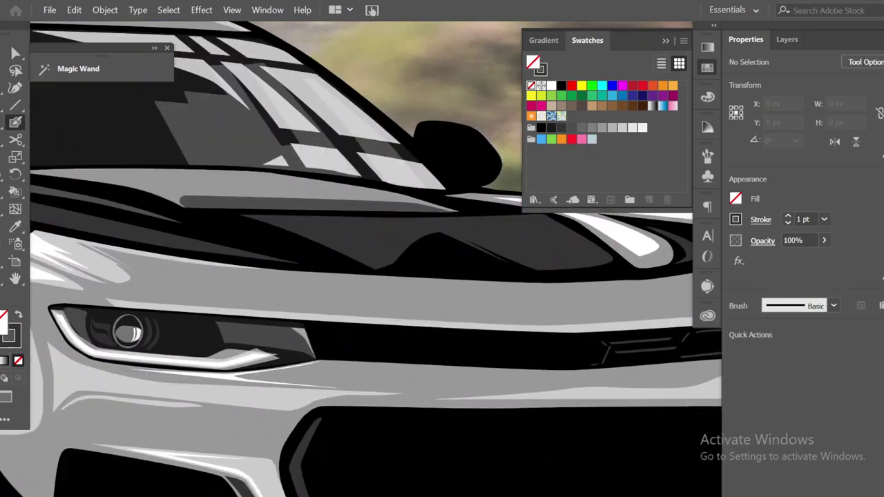
{"action": "scroll", "coordinate": [31, 343], "scroll_direction": "up", "scroll_amount": 3}
{"action": "scroll", "coordinate": [239, 378], "scroll_direction": "right", "scroll_amount": 1}
{"action": "left_click_drag", "start_coordinate": [239, 378], "coordinate": [457, 379]}
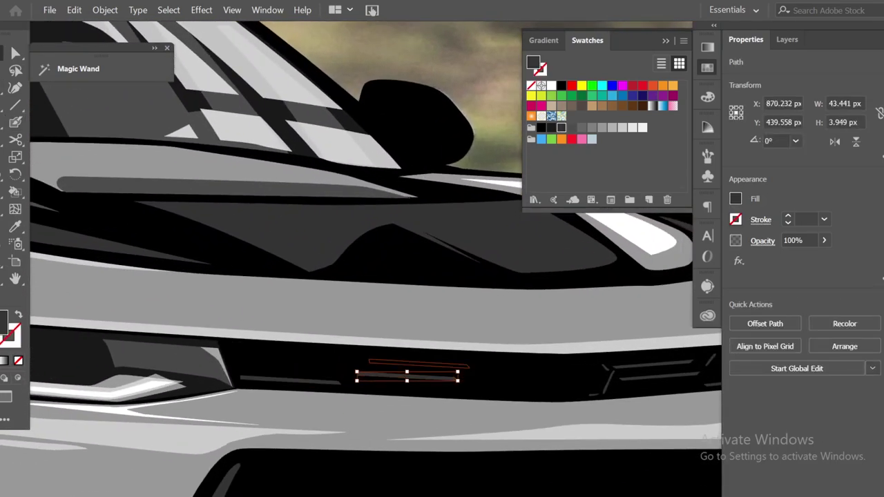
{"action": "left_click_drag", "start_coordinate": [370, 360], "coordinate": [471, 365]}
{"action": "left_click_drag", "start_coordinate": [231, 352], "coordinate": [329, 358]}
{"action": "key", "text": "ctrl+shift+a"}
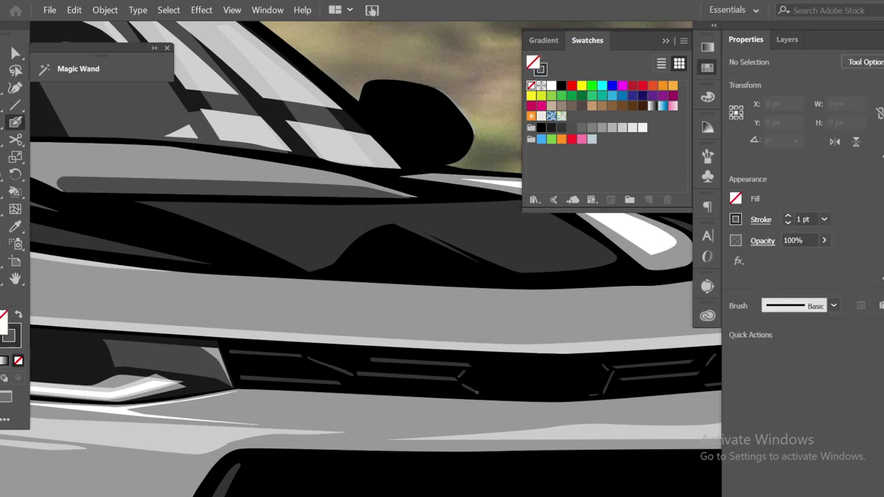
{"action": "scroll", "coordinate": [477, 393], "scroll_direction": "down", "scroll_amount": 2}
{"action": "scroll", "coordinate": [415, 380], "scroll_direction": "up", "scroll_amount": 2}
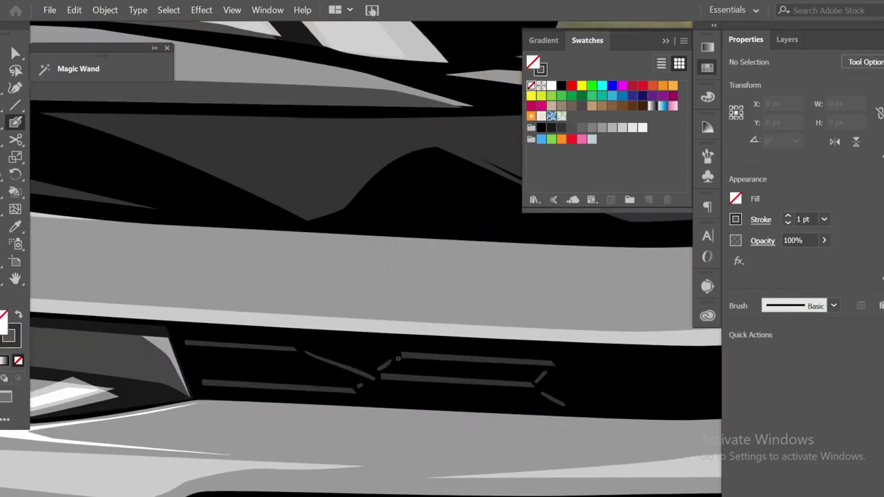
{"action": "scroll", "coordinate": [384, 366], "scroll_direction": "down", "scroll_amount": 1}
{"action": "scroll", "coordinate": [452, 358], "scroll_direction": "down", "scroll_amount": 1}
{"action": "scroll", "coordinate": [452, 359], "scroll_direction": "down", "scroll_amount": 1}
Draw a dark line above the hood, repeat it into stacked copies, and select the bottom line's anchor.
{"action": "scroll", "coordinate": [452, 359], "scroll_direction": "down", "scroll_amount": 1}
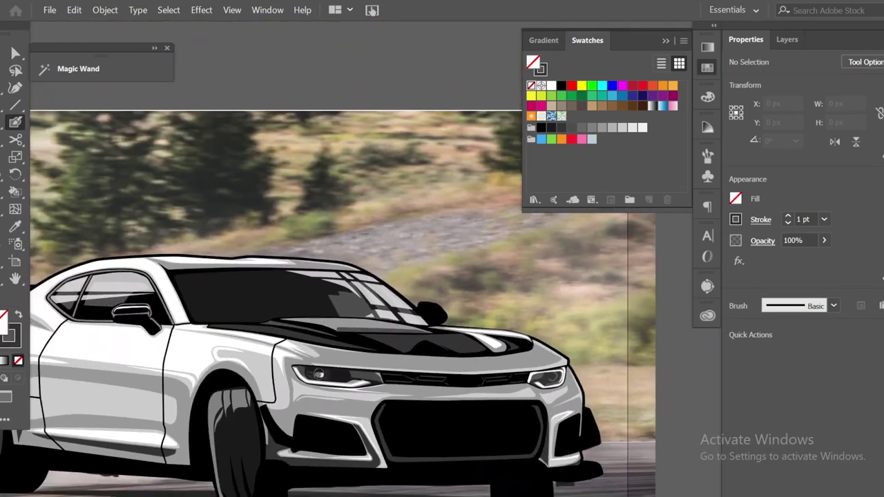
{"action": "scroll", "coordinate": [453, 359], "scroll_direction": "up", "scroll_amount": 3}
{"action": "scroll", "coordinate": [208, 311], "scroll_direction": "down", "scroll_amount": 1}
{"action": "scroll", "coordinate": [473, 182], "scroll_direction": "up", "scroll_amount": 3}
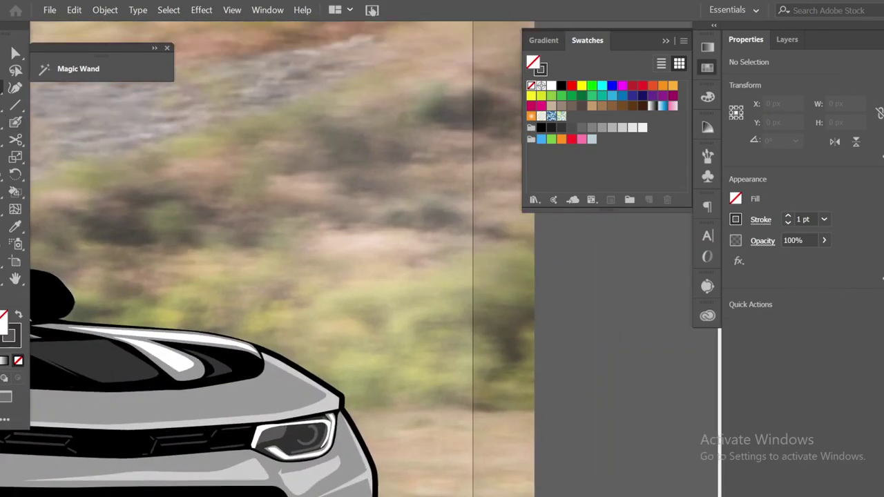
{"action": "mouse_move", "coordinate": [349, 253]}
{"action": "left_mouse_down"}
{"action": "mouse_move", "coordinate": [407, 253]}
{"action": "mouse_move", "coordinate": [404, 267]}
{"action": "left_mouse_up"}
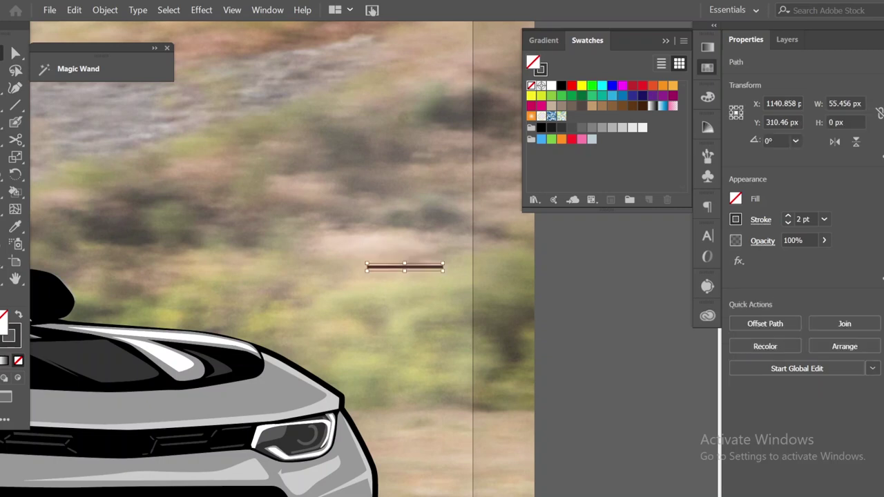
{"action": "key", "text": "ctrl+d"}
{"action": "key", "text": "ctrl+d"}
{"action": "key", "text": "ctrl+shift+a"}
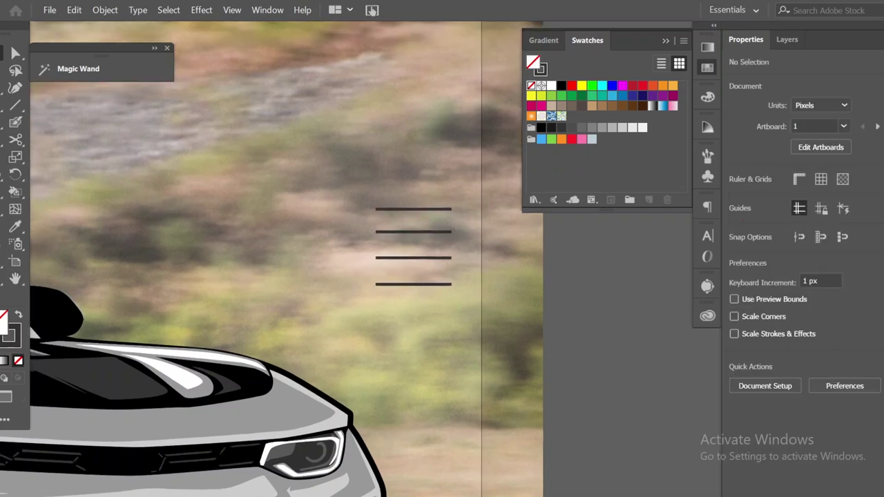
{"action": "left_click", "coordinate": [399, 279]}
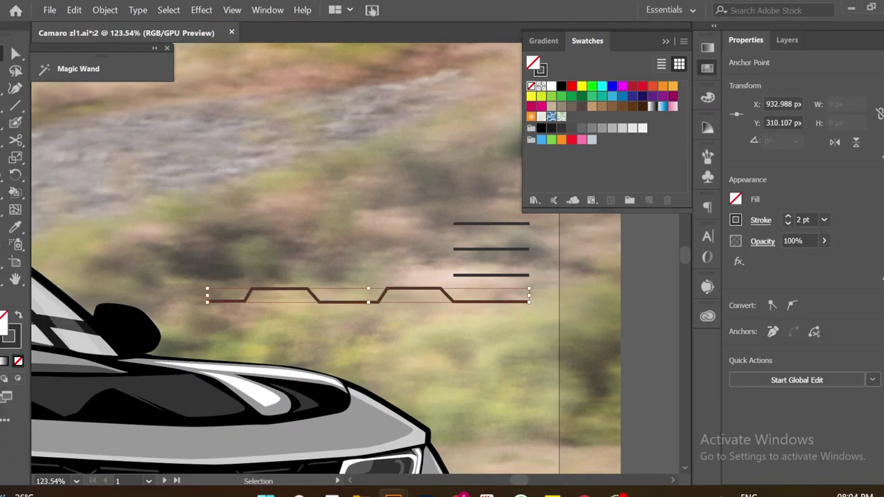
Delete the bottom line's right end segment to leave a stepped path.
{"action": "left_click", "coordinate": [518, 302]}
{"action": "key", "text": "Delete"}
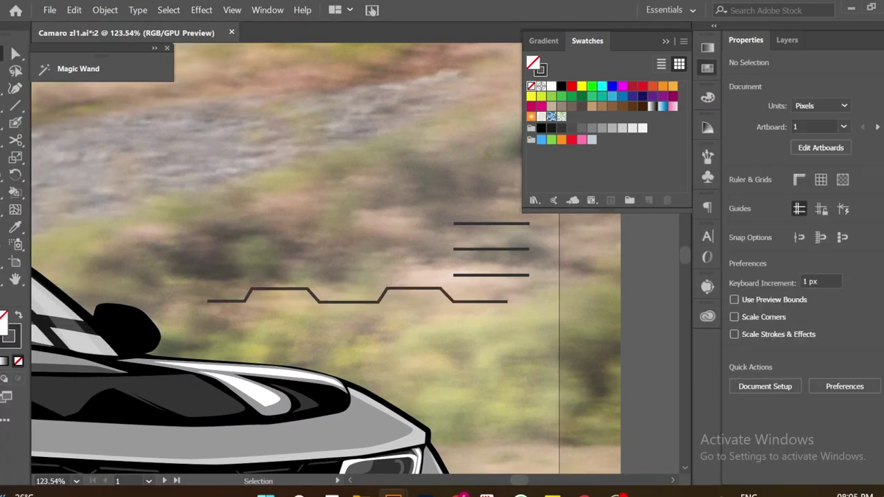
{"action": "left_click", "coordinate": [477, 301]}
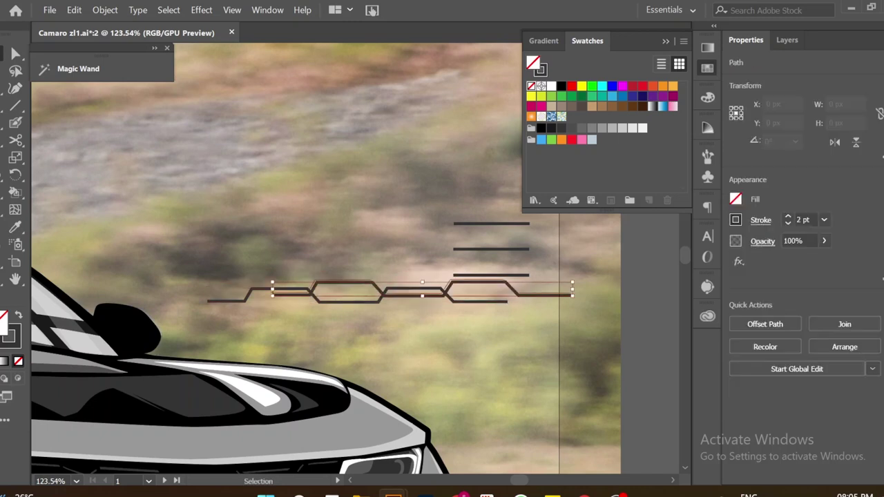
{"action": "key", "text": "p"}
{"action": "left_click", "coordinate": [256, 295], "text": "ctrl"}
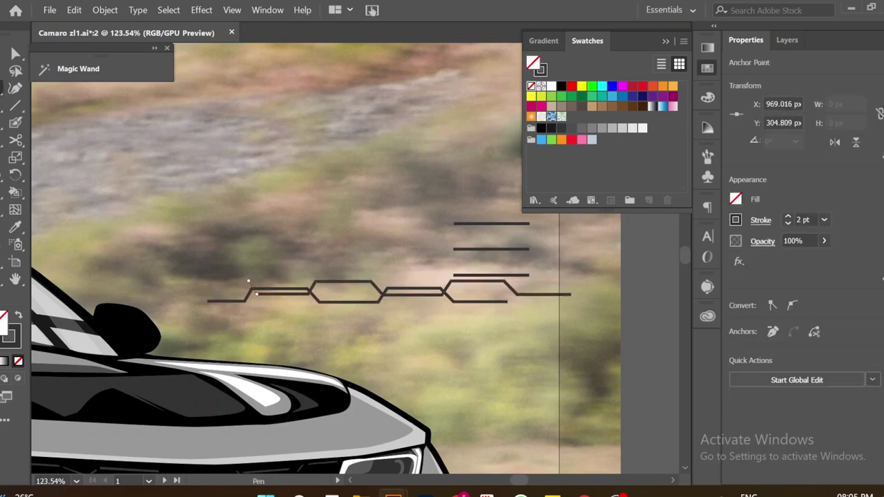
{"action": "key", "text": "ctrl+shift+a"}
Stack aligned copies of the stepped path upward and move the group into position.
{"action": "left_click", "coordinate": [477, 301]}
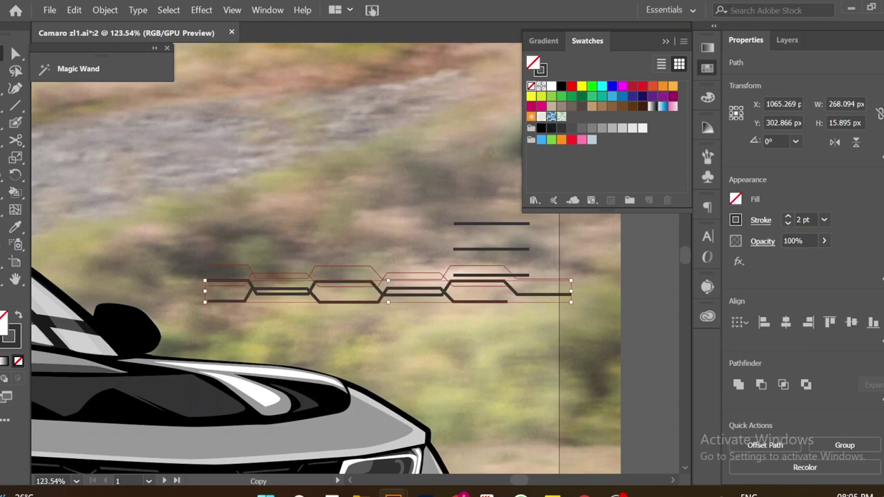
{"action": "key", "text": "ctrl+shift+a"}
{"action": "left_click_drag", "start_coordinate": [477, 301], "coordinate": [477, 257]}
{"action": "left_click", "coordinate": [477, 286]}
{"action": "key", "text": "ctrl+shift+a"}
{"action": "key", "text": "ctrl+shift+a"}
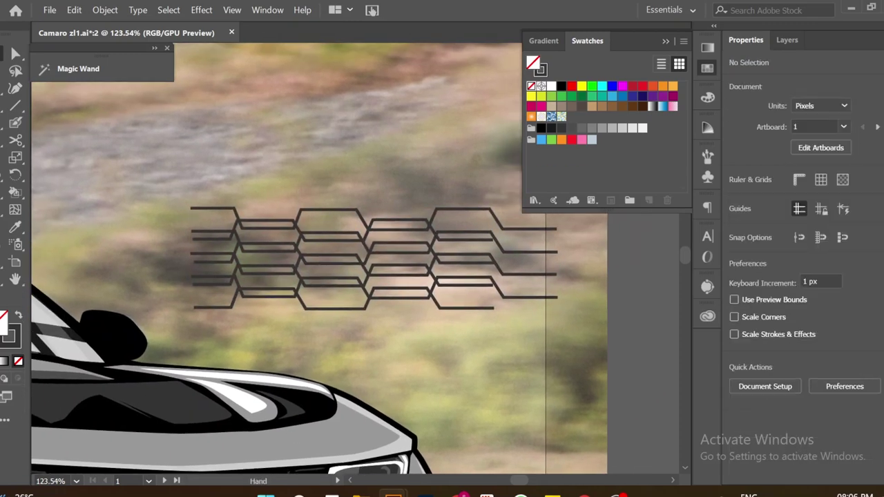
{"action": "left_click_drag", "start_coordinate": [346, 276], "coordinate": [303, 256]}
{"action": "left_click", "coordinate": [415, 231]}
{"action": "mouse_move", "coordinate": [415, 231]}
{"action": "left_mouse_down"}
{"action": "mouse_move", "coordinate": [319, 200]}
{"action": "mouse_move", "coordinate": [579, 201]}
{"action": "left_mouse_up"}
{"action": "key", "text": "ctrl+shift+a"}
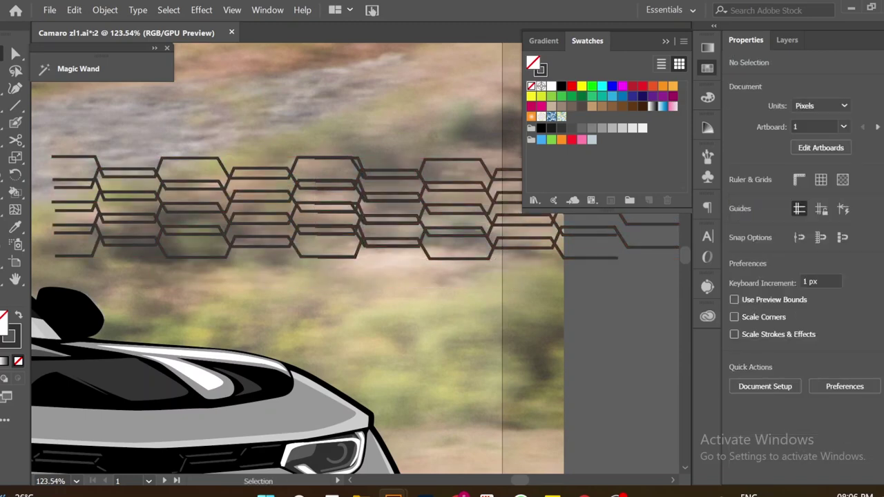
Cut through the stepped-line group with the Eraser and Scissors tools.
{"action": "left_click", "coordinate": [166, 204]}
{"action": "key", "text": "shift+e"}
{"action": "left_click_drag", "start_coordinate": [355, 162], "coordinate": [418, 287]}
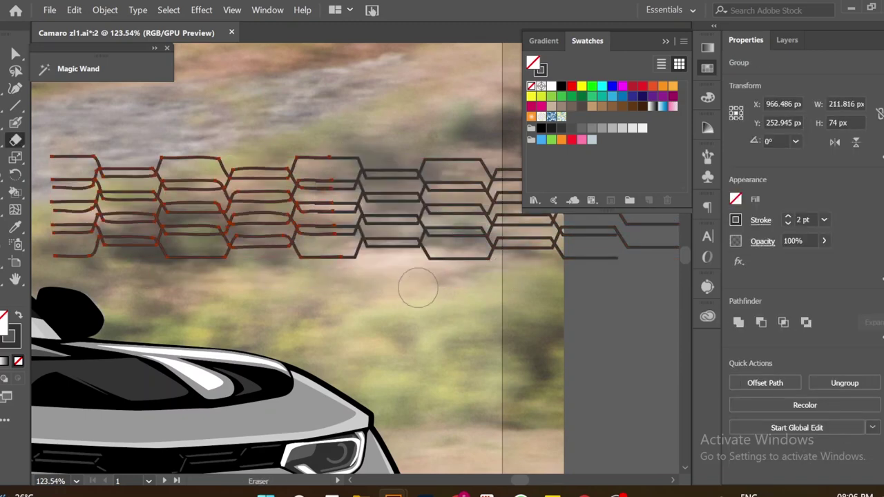
{"action": "left_click_drag", "start_coordinate": [422, 152], "coordinate": [366, 277]}
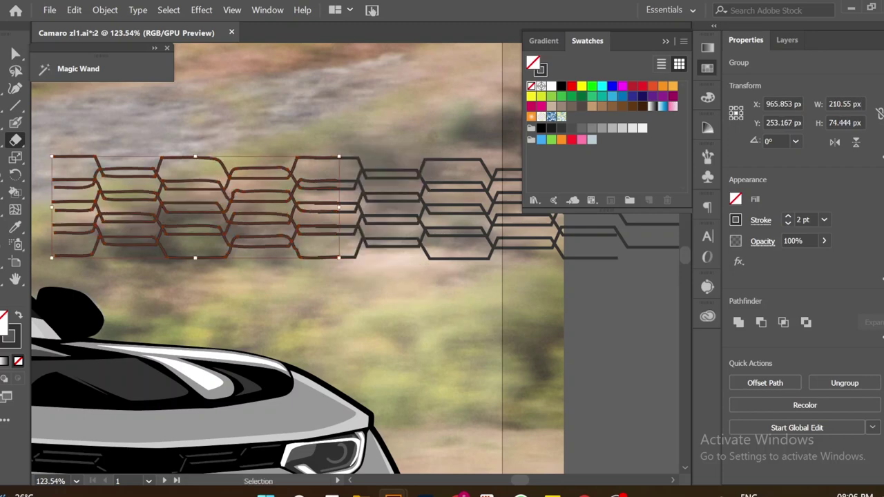
{"action": "key", "text": "c"}
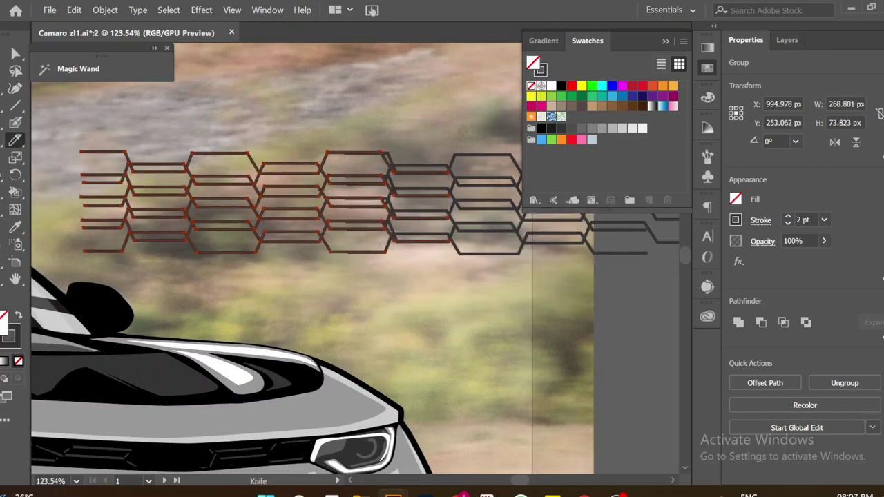
{"action": "key", "text": "v"}
{"action": "key", "text": "ctrl+shift+a"}
{"action": "left_click_drag", "start_coordinate": [158, 158], "coordinate": [158, 172]}
{"action": "key", "text": "ctrl+z"}
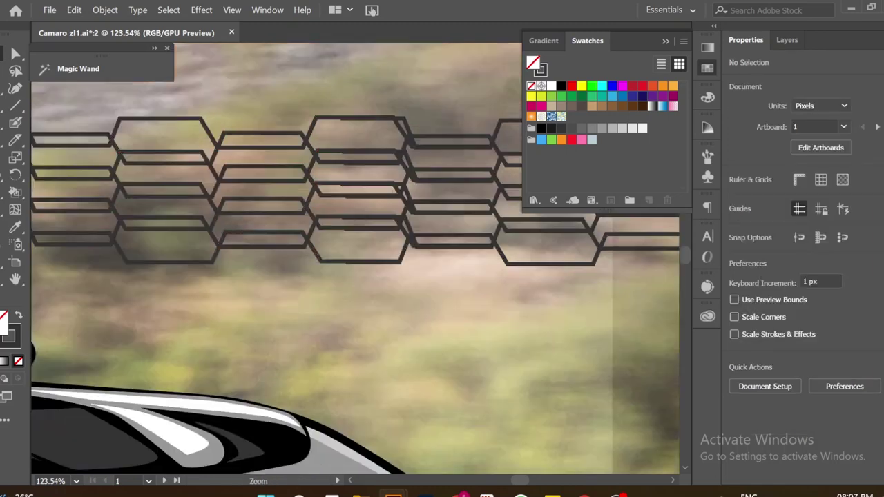
Move the left hexagon block up and remove the leftover line ends.
{"action": "scroll", "coordinate": [81, 300], "scroll_direction": "up", "scroll_amount": 5}
{"action": "scroll", "coordinate": [355, 259], "scroll_direction": "up", "scroll_amount": 5}
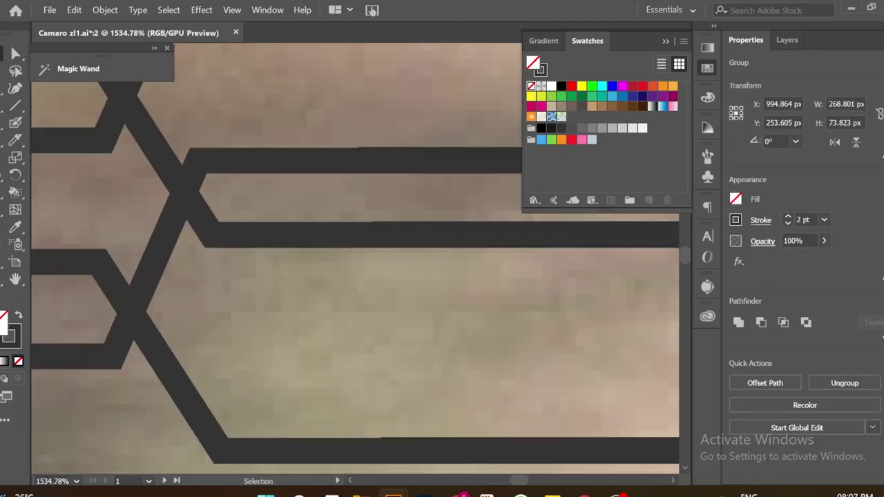
{"action": "scroll", "coordinate": [355, 259], "scroll_direction": "down", "scroll_amount": 10}
{"action": "scroll", "coordinate": [355, 259], "scroll_direction": "down", "scroll_amount": 2}
{"action": "scroll", "coordinate": [355, 259], "scroll_direction": "up", "scroll_amount": 2}
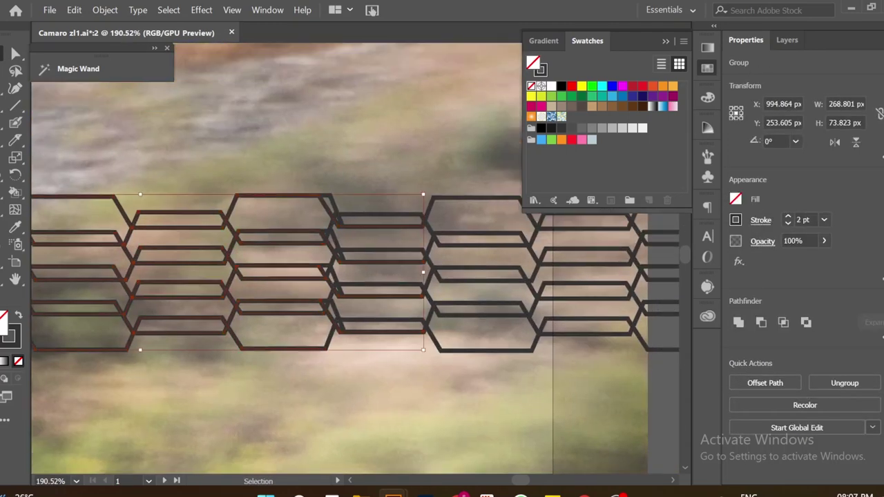
{"action": "key", "text": "v"}
{"action": "left_click_drag", "start_coordinate": [207, 263], "coordinate": [219, 170]}
{"action": "key", "text": "ctrl+z"}
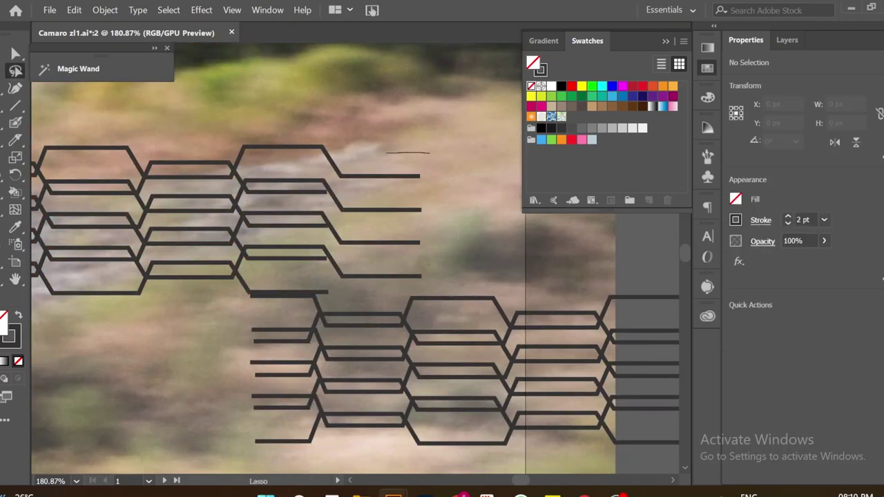
{"action": "key", "text": "ctrl+z"}
{"action": "key", "text": "ctrl+z"}
{"action": "key", "text": "ctrl+z"}
{"action": "key", "text": "ctrl+z"}
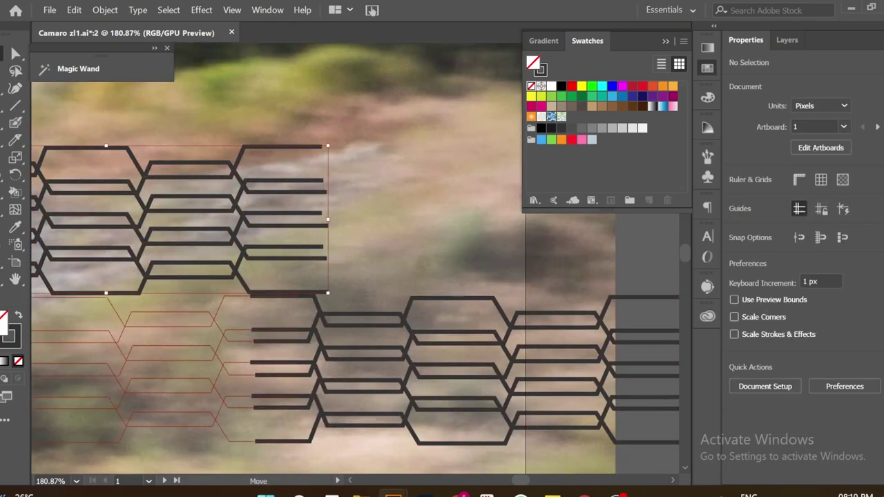
Move the hexagon grille group onto the car's lower grille opening.
{"action": "scroll", "coordinate": [355, 259], "scroll_direction": "down", "scroll_amount": 3}
{"action": "left_click_drag", "start_coordinate": [346, 346], "coordinate": [432, 165]}
{"action": "left_click_drag", "start_coordinate": [346, 186], "coordinate": [338, 394]}
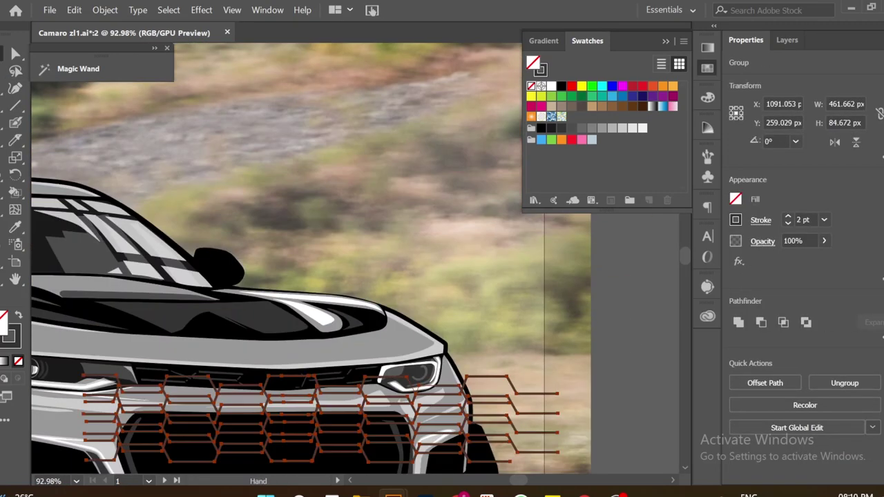
{"action": "scroll", "coordinate": [345, 387], "scroll_direction": "up", "scroll_amount": 2}
Resize the grille pattern to roughly 358 × 79 px so it fits the opening.
{"action": "left_click_drag", "start_coordinate": [347, 318], "coordinate": [346, 299]}
{"action": "left_click_drag", "start_coordinate": [631, 350], "coordinate": [599, 349]}
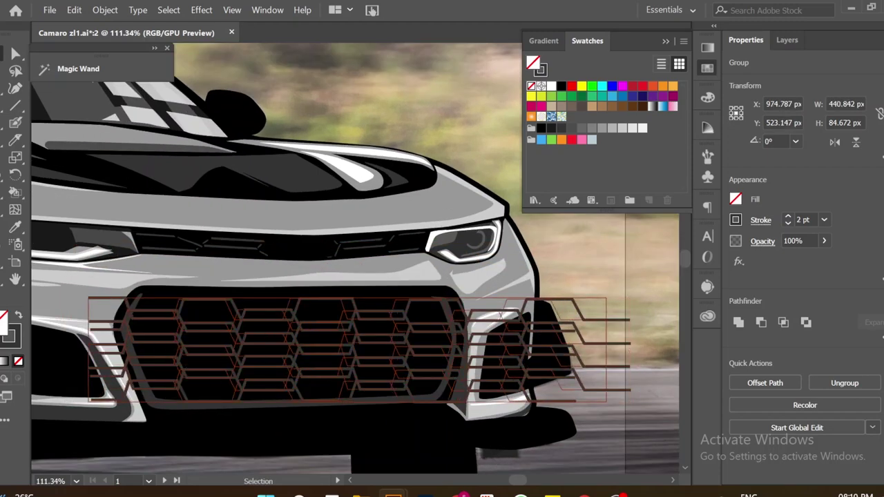
{"action": "key", "text": "s"}
{"action": "key", "text": "e"}
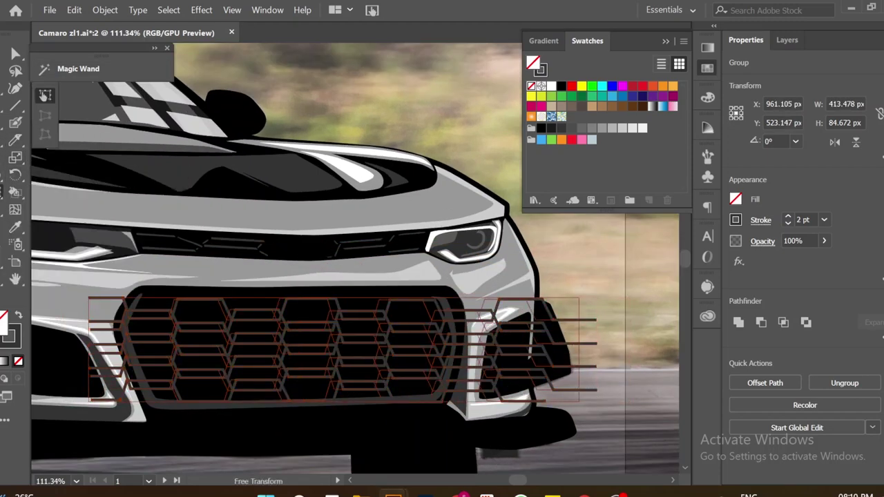
{"action": "left_click_drag", "start_coordinate": [577, 399], "coordinate": [553, 387]}
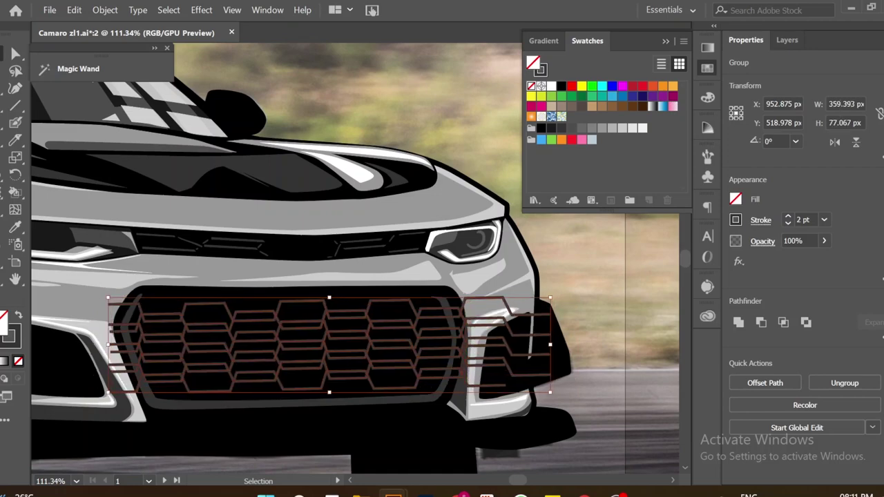
{"action": "scroll", "coordinate": [552, 387], "scroll_direction": "up", "scroll_amount": 1}
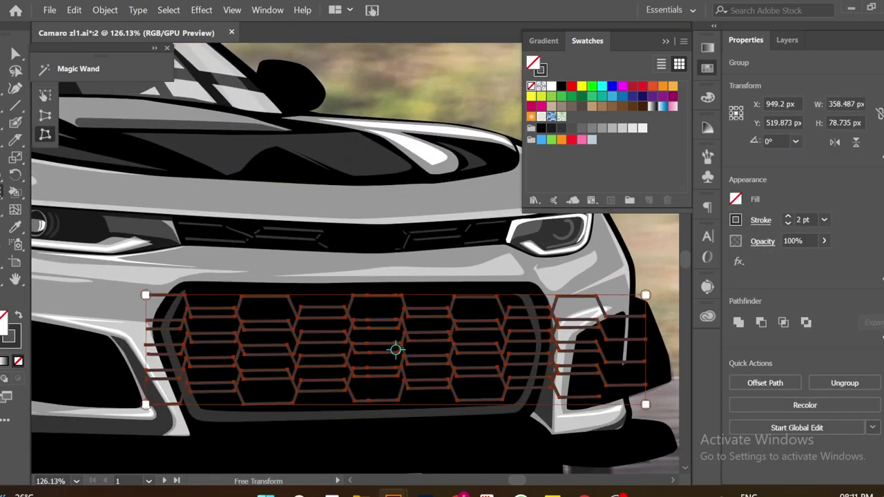
{"action": "scroll", "coordinate": [359, 324], "scroll_direction": "down", "scroll_amount": 2}
{"action": "key", "text": "v"}
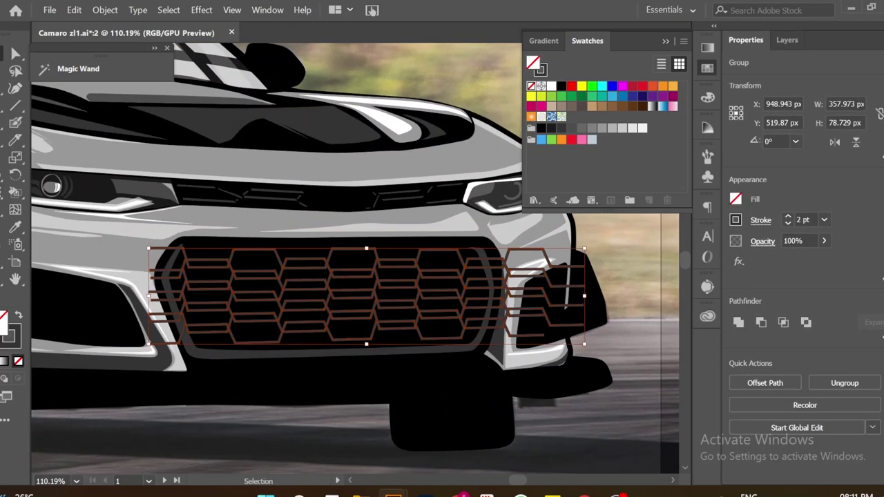
{"action": "scroll", "coordinate": [345, 352], "scroll_direction": "up", "scroll_amount": 5}
Expand the grille strokes into filled shapes and fill one half's bars black.
{"action": "left_click", "coordinate": [105, 10]}
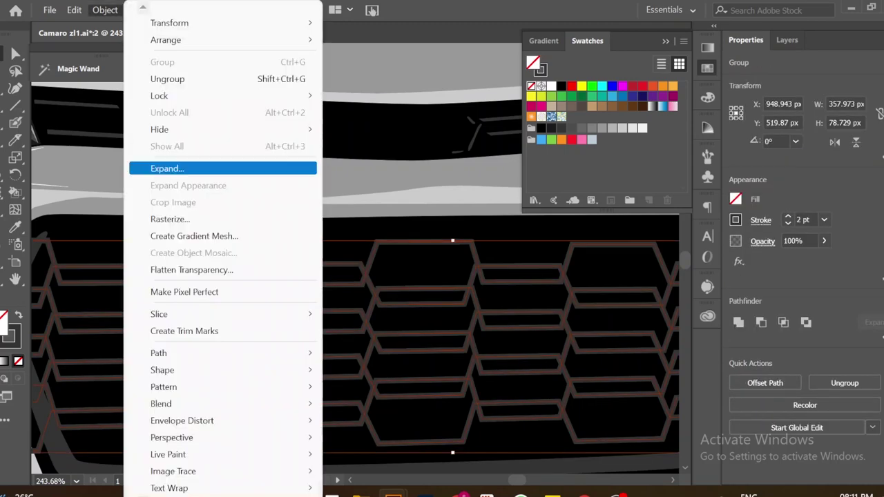
{"action": "left_click", "coordinate": [159, 168]}
{"action": "key", "text": "Return"}
{"action": "double_click", "coordinate": [345, 332]}
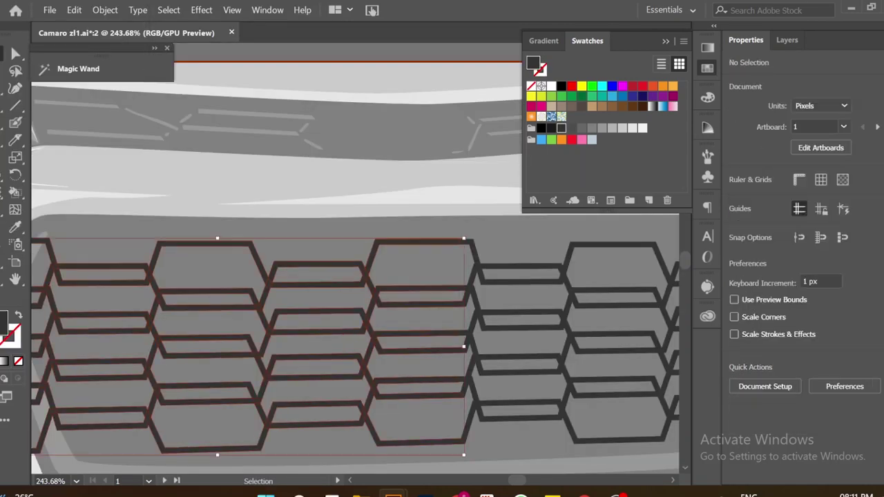
{"action": "left_click", "coordinate": [277, 304]}
{"action": "scroll", "coordinate": [345, 311], "scroll_direction": "left", "scroll_amount": 2}
{"action": "scroll", "coordinate": [346, 290], "scroll_direction": "up", "scroll_amount": 2}
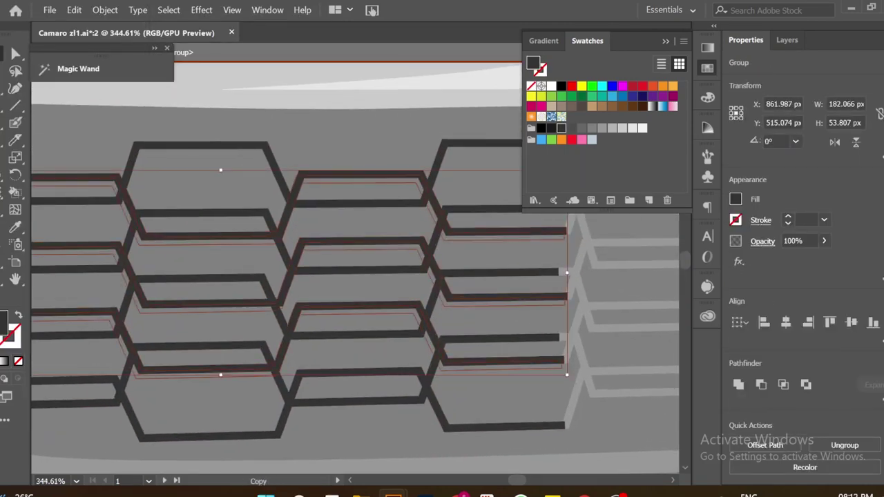
{"action": "left_click", "coordinate": [561, 86]}
Add a copy of the zigzag bars a few pixels lower for depth.
{"action": "left_click", "coordinate": [359, 246]}
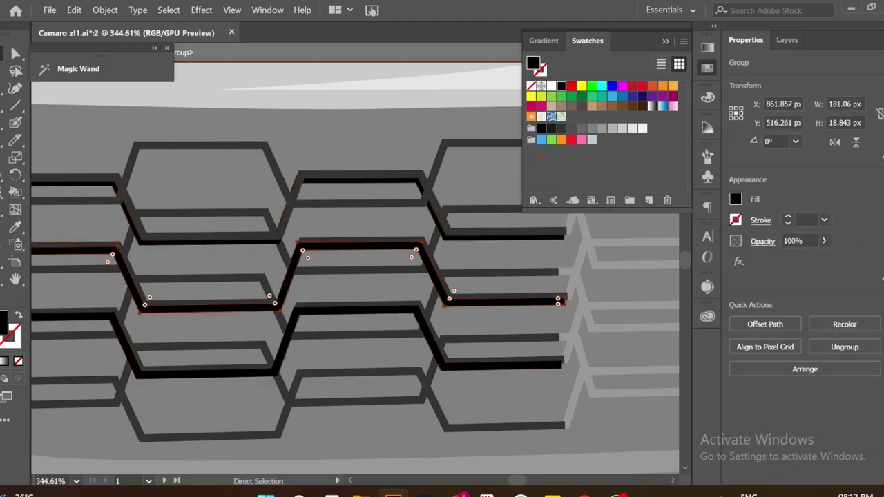
{"action": "scroll", "coordinate": [346, 277], "scroll_direction": "down", "scroll_amount": 3}
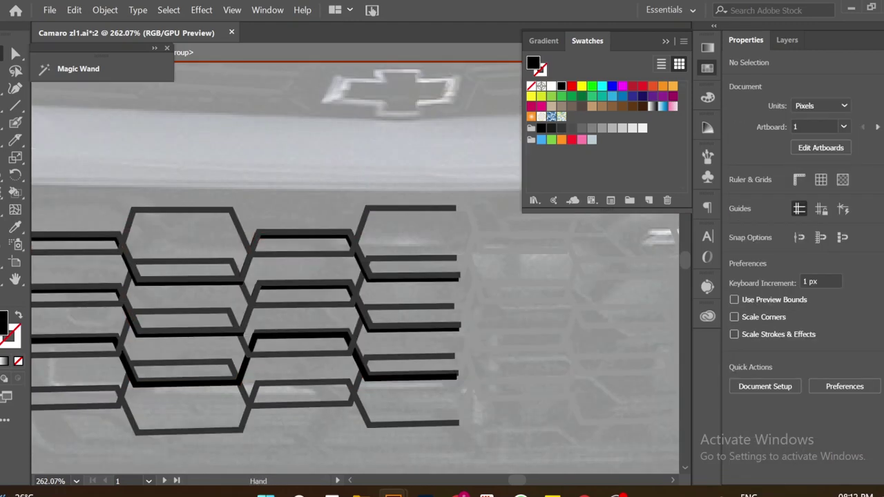
{"action": "scroll", "coordinate": [346, 277], "scroll_direction": "up", "scroll_amount": 2}
{"action": "double_click", "coordinate": [484, 290]}
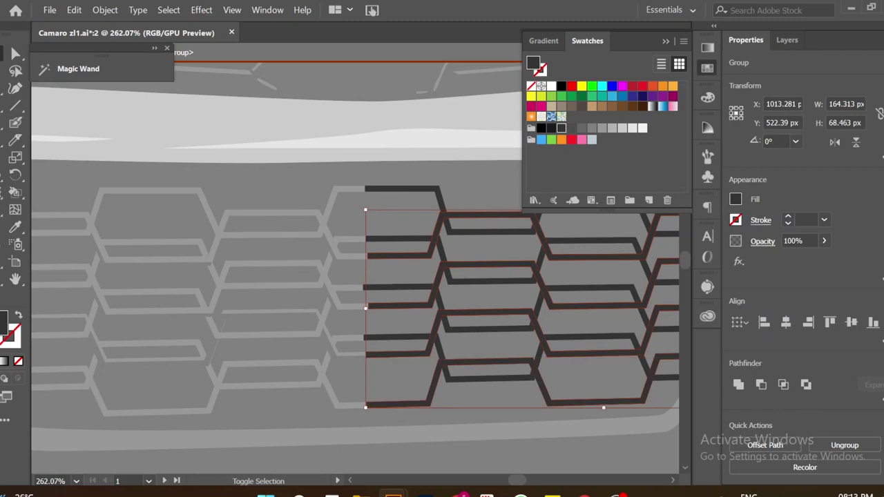
{"action": "left_click_drag", "start_coordinate": [484, 311], "coordinate": [483, 316]}
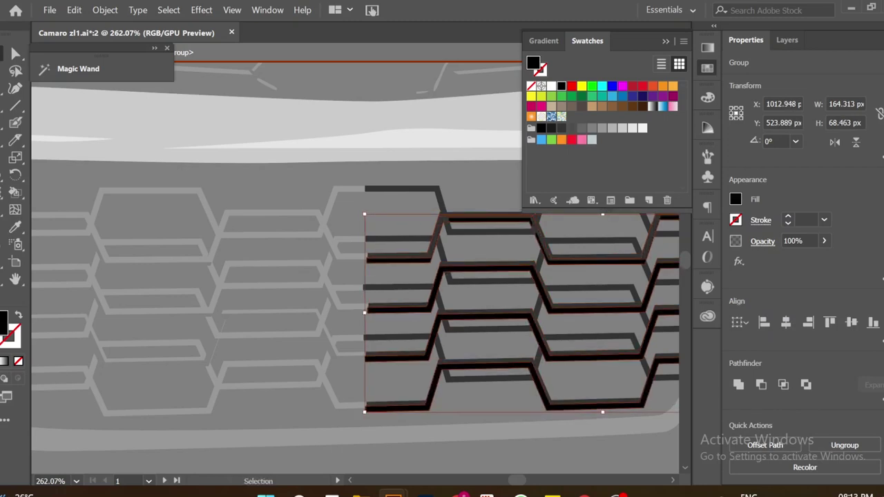
{"action": "key", "text": "a"}
{"action": "left_click", "coordinate": [401, 258]}
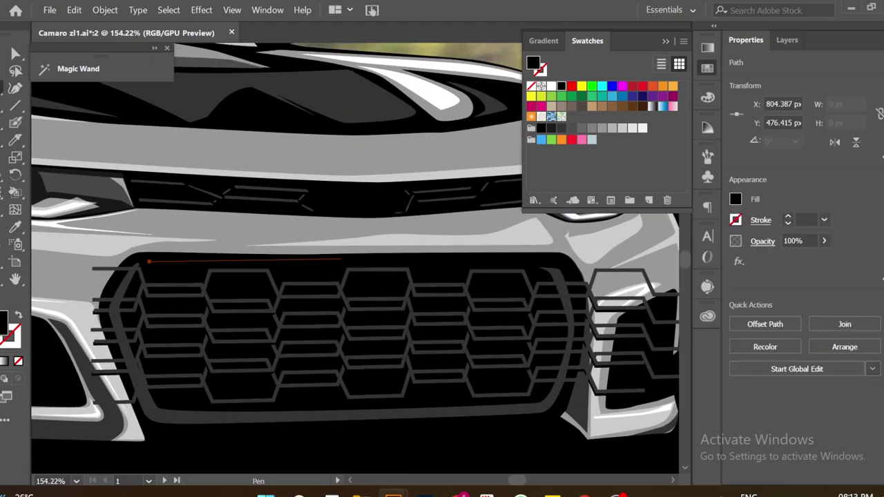
Trace the grille opening with a closed Pen path and clip the hexagon pattern inside it.
{"action": "left_click", "coordinate": [547, 282]}
{"action": "left_click", "coordinate": [563, 331]}
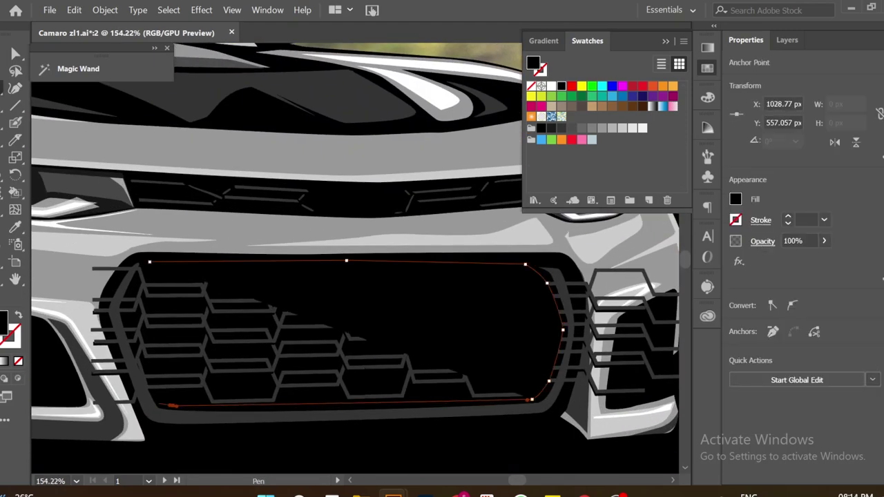
{"action": "left_click", "coordinate": [173, 407]}
{"action": "left_click", "coordinate": [160, 403]}
{"action": "key", "text": "ctrl+7"}
{"action": "scroll", "coordinate": [345, 277], "scroll_direction": "down", "scroll_amount": 3}
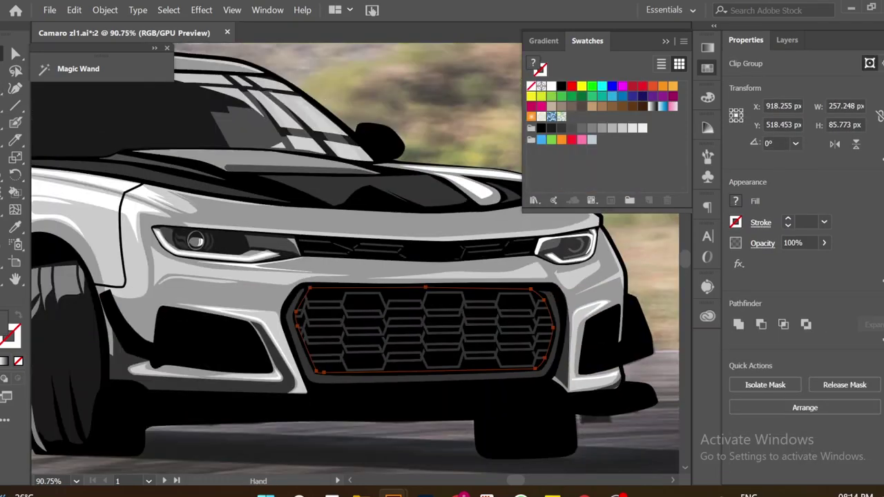
{"action": "key", "text": "ctrl+shift+a"}
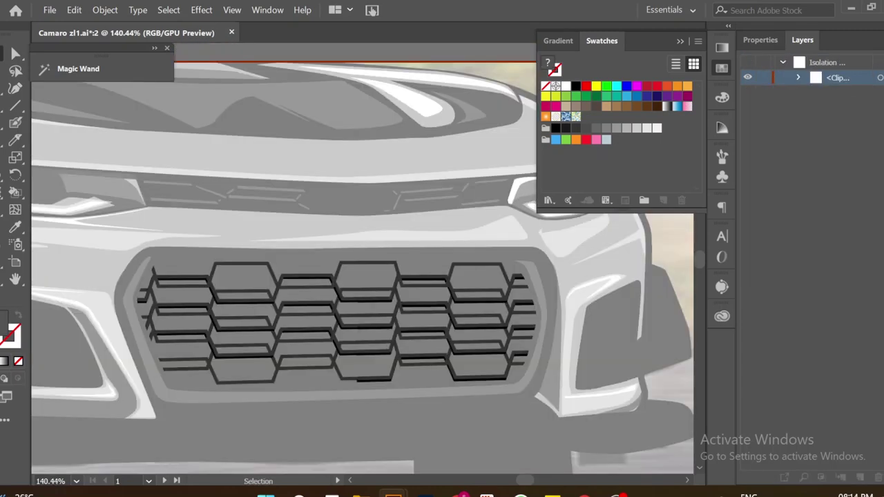
Close the grey highlight shape under the bumper with no fill.
{"action": "type", "text": "4"}
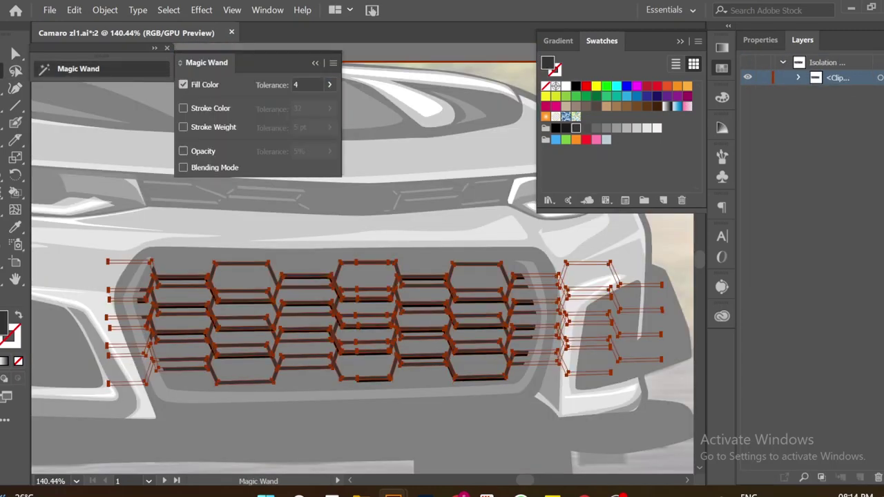
{"action": "scroll", "coordinate": [405, 386], "scroll_direction": "up", "scroll_amount": 3}
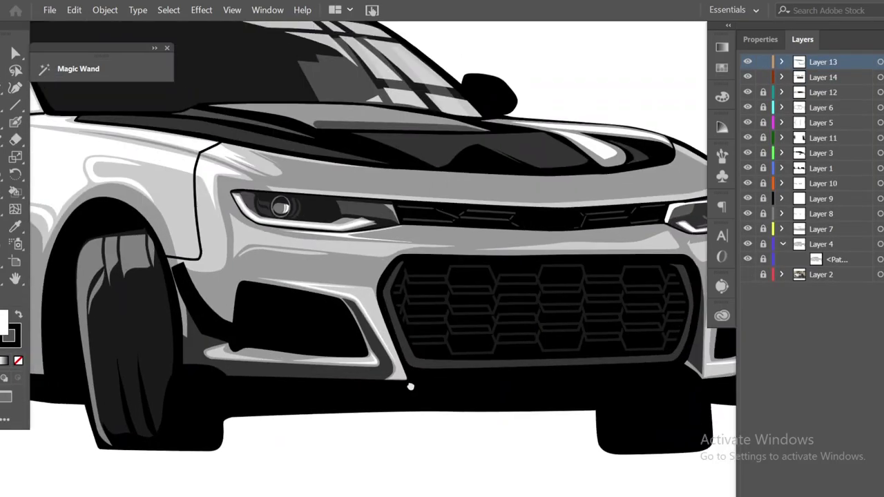
{"action": "scroll", "coordinate": [414, 373], "scroll_direction": "up", "scroll_amount": 5}
{"action": "left_click", "coordinate": [18, 360]}
{"action": "left_click", "coordinate": [722, 67]}
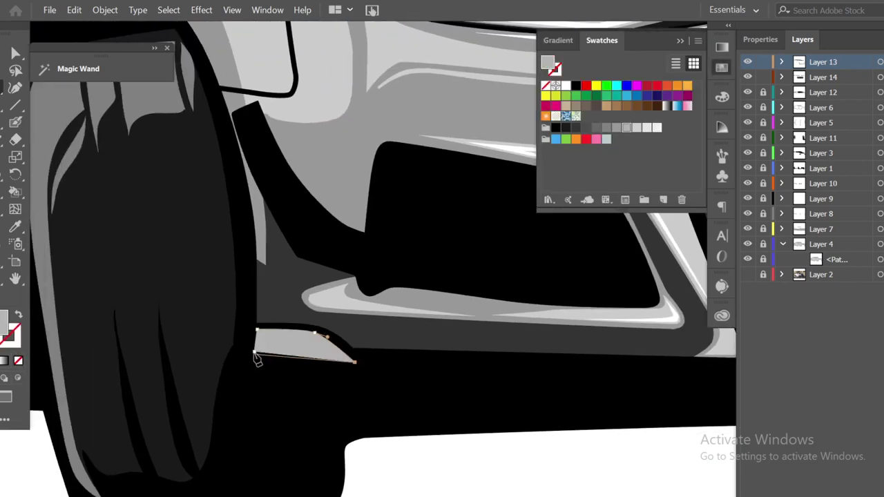
{"action": "scroll", "coordinate": [403, 452], "scroll_direction": "down", "scroll_amount": 3}
{"action": "scroll", "coordinate": [426, 405], "scroll_direction": "up", "scroll_amount": 2}
{"action": "scroll", "coordinate": [426, 391], "scroll_direction": "up", "scroll_amount": 1}
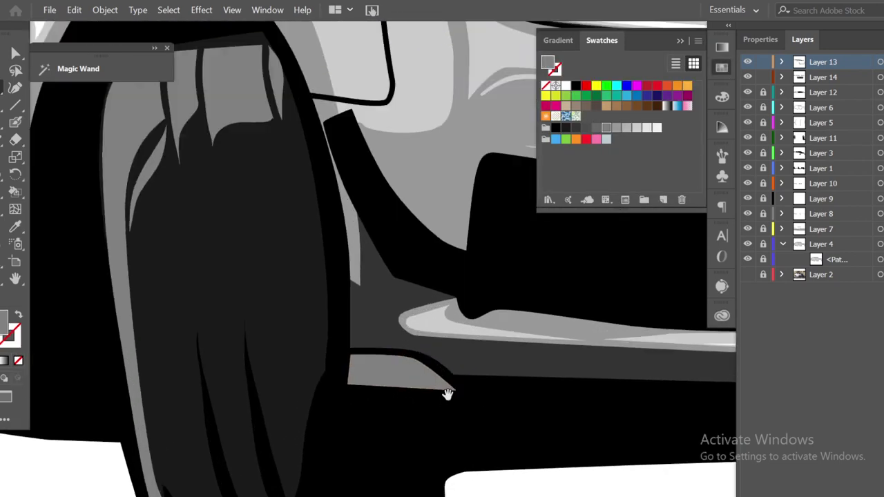
{"action": "scroll", "coordinate": [446, 395], "scroll_direction": "up", "scroll_amount": 1}
{"action": "left_click", "coordinate": [374, 405]}
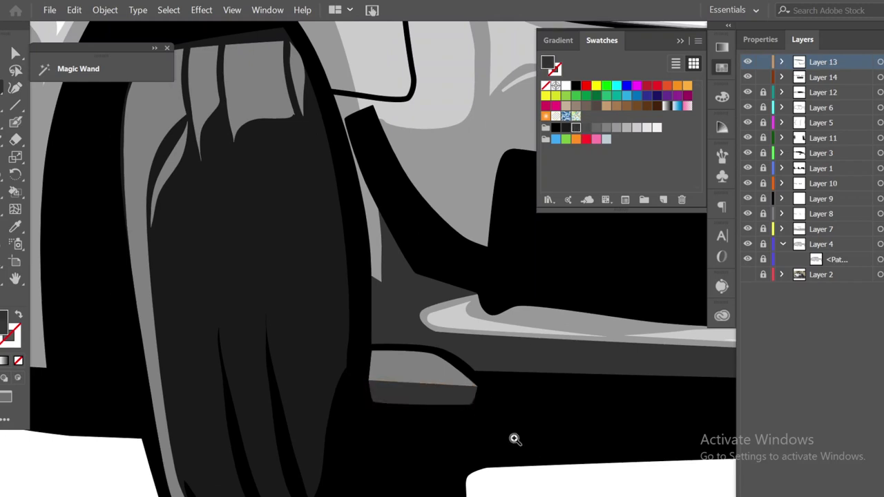
{"action": "scroll", "coordinate": [515, 438], "scroll_direction": "down", "scroll_amount": 2}
Paint white brush highlights along the shape's top and bottom edges.
{"action": "key", "text": "n"}
{"action": "left_click_drag", "start_coordinate": [376, 333], "coordinate": [482, 364]}
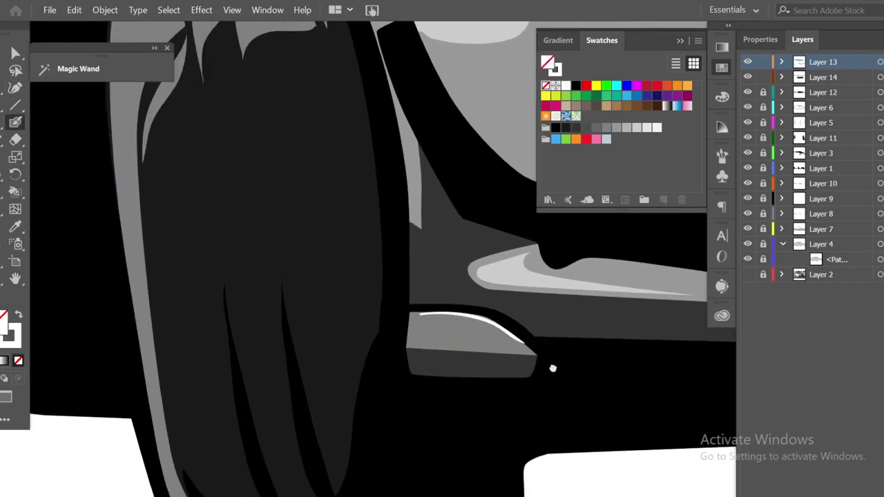
{"action": "scroll", "coordinate": [553, 366], "scroll_direction": "left", "scroll_amount": 2}
{"action": "left_click_drag", "start_coordinate": [597, 334], "coordinate": [515, 329]}
{"action": "scroll", "coordinate": [630, 313], "scroll_direction": "down", "scroll_amount": 2}
{"action": "scroll", "coordinate": [549, 359], "scroll_direction": "right", "scroll_amount": 3}
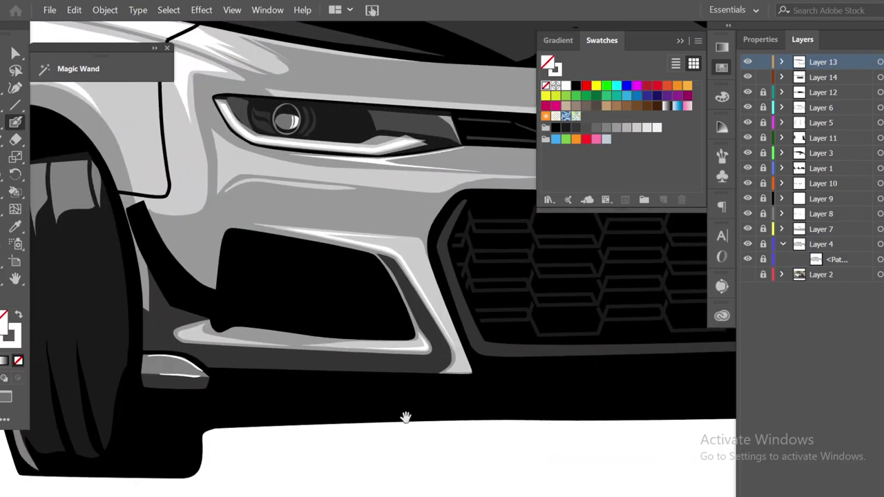
{"action": "scroll", "coordinate": [405, 415], "scroll_direction": "up", "scroll_amount": 2}
{"action": "scroll", "coordinate": [458, 375], "scroll_direction": "up", "scroll_amount": 2}
Try a grey fill on the bumper path, then undo back to the white outline.
{"action": "key", "text": "p"}
{"action": "scroll", "coordinate": [586, 376], "scroll_direction": "up", "scroll_amount": 1}
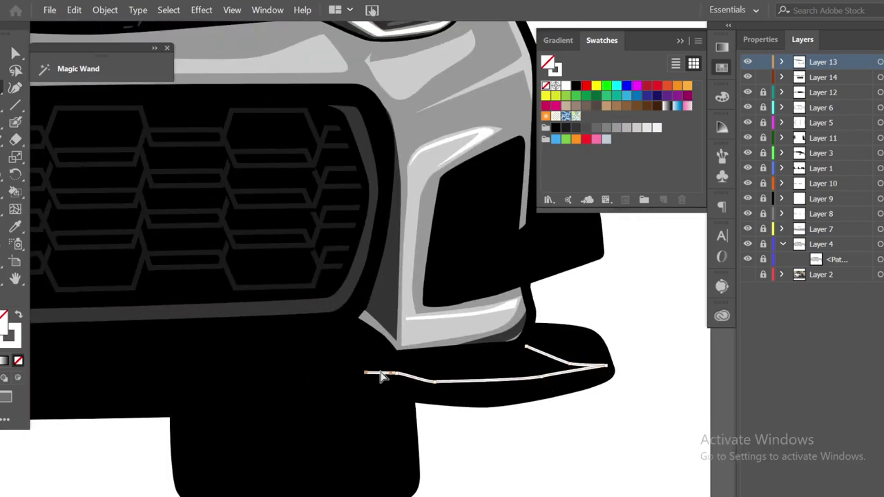
{"action": "left_click", "coordinate": [18, 316]}
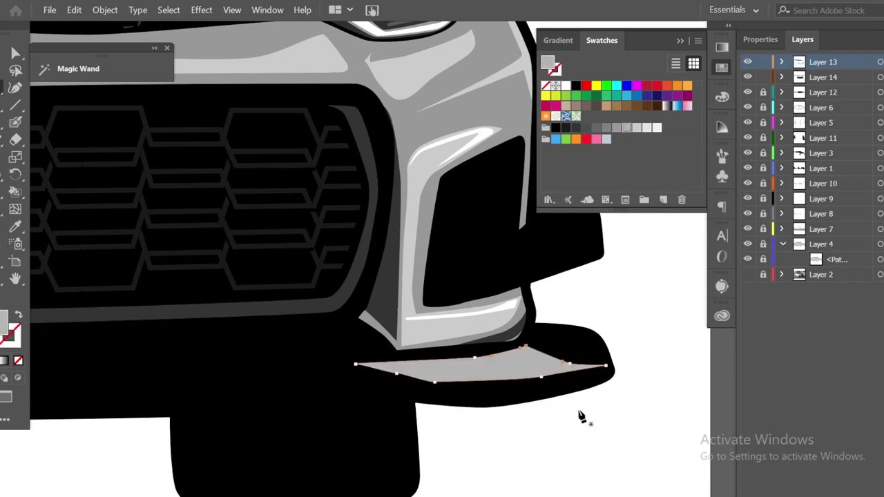
{"action": "scroll", "coordinate": [519, 422], "scroll_direction": "down", "scroll_amount": 2}
{"action": "scroll", "coordinate": [450, 432], "scroll_direction": "up", "scroll_amount": 1}
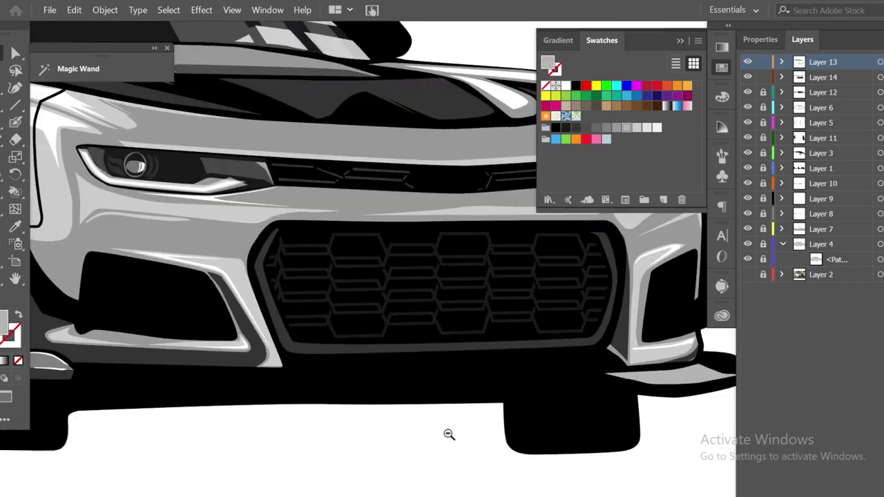
{"action": "scroll", "coordinate": [479, 421], "scroll_direction": "left", "scroll_amount": 2}
{"action": "scroll", "coordinate": [163, 402], "scroll_direction": "up", "scroll_amount": 2}
{"action": "scroll", "coordinate": [163, 402], "scroll_direction": "up", "scroll_amount": 1}
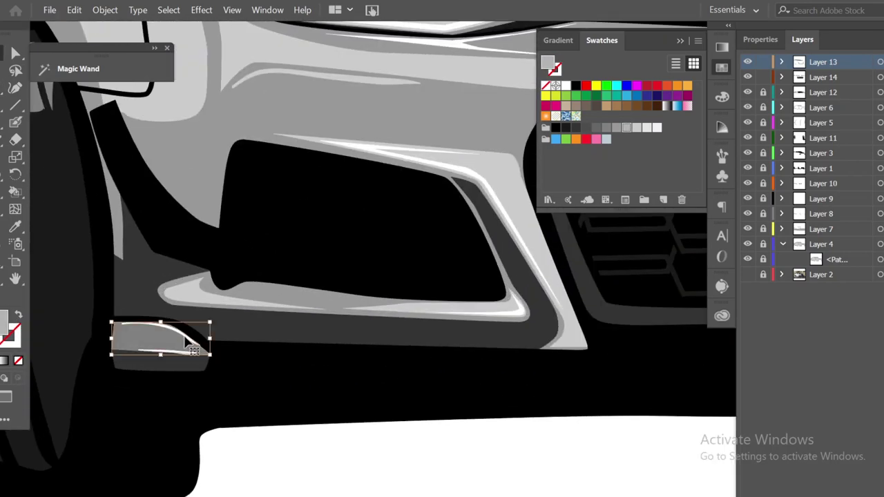
{"action": "key", "text": "ctrl+z"}
{"action": "scroll", "coordinate": [257, 431], "scroll_direction": "down", "scroll_amount": 2}
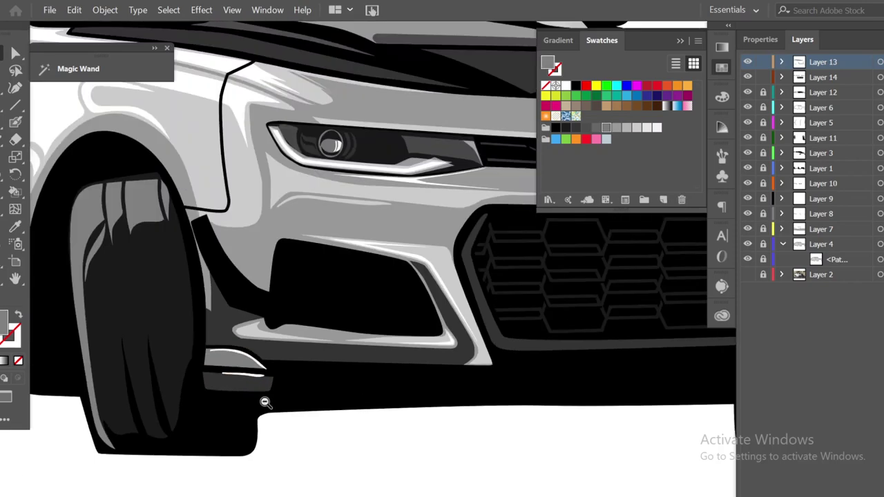
{"action": "scroll", "coordinate": [311, 416], "scroll_direction": "up", "scroll_amount": 1}
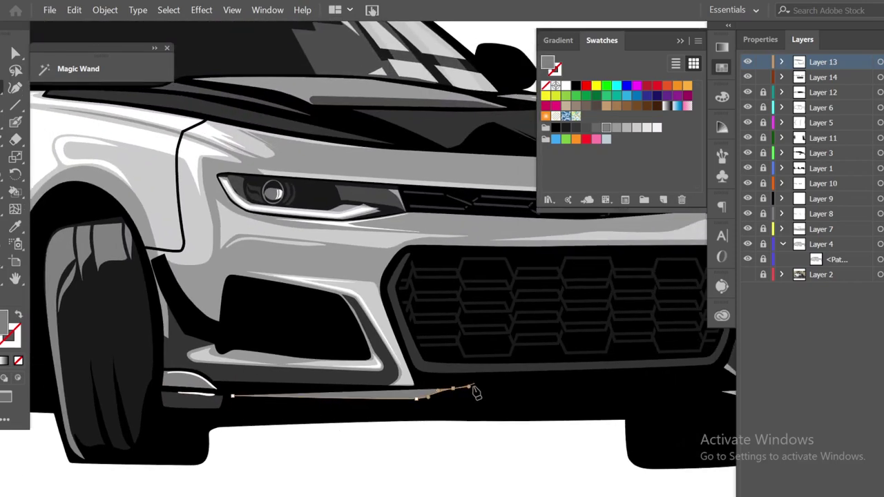
{"action": "scroll", "coordinate": [508, 394], "scroll_direction": "right", "scroll_amount": 3}
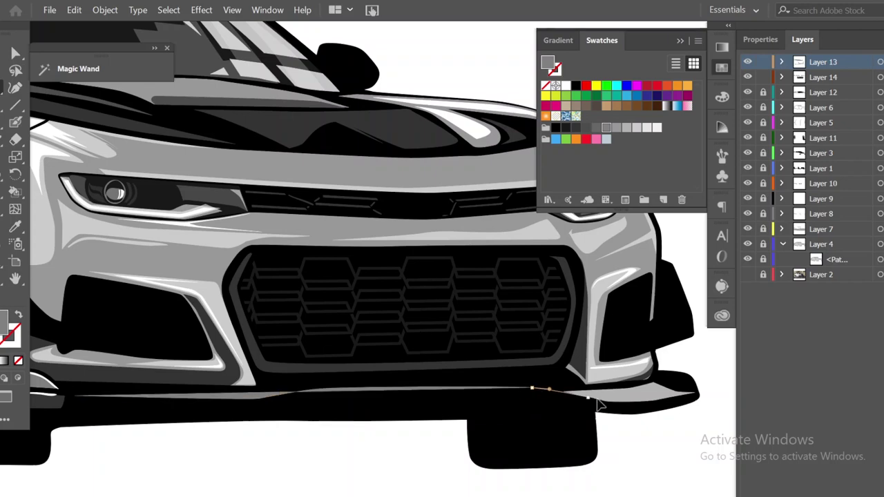
Extend the bumper line to its right end and give it a light grey stroke.
{"action": "left_click", "coordinate": [647, 402]}
{"action": "key", "text": "f"}
{"action": "left_click", "coordinate": [613, 375]}
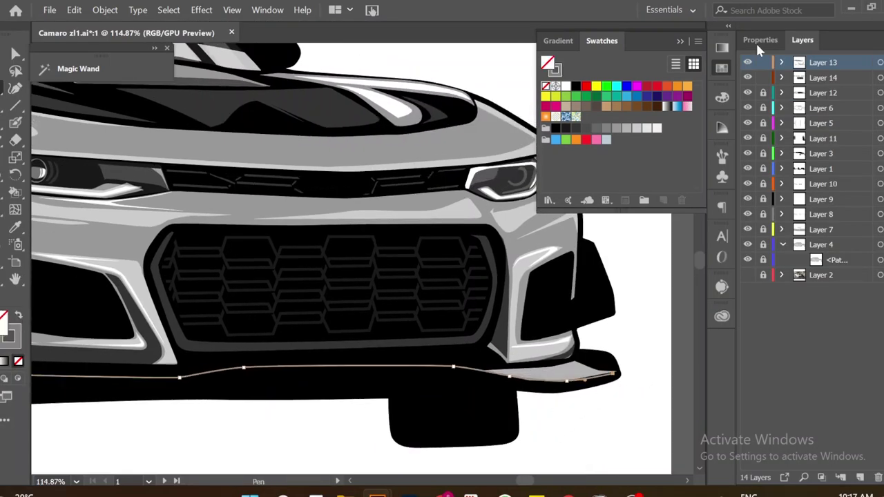
{"action": "left_click", "coordinate": [760, 40]}
{"action": "left_click", "coordinate": [760, 220]}
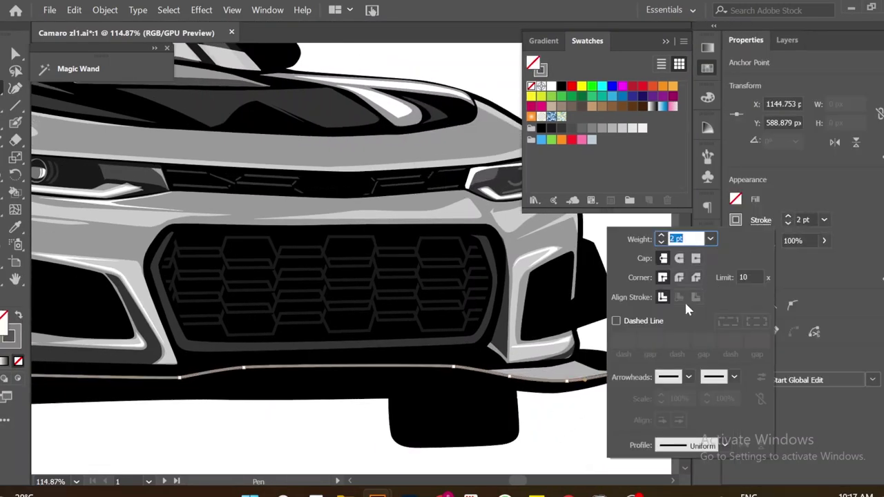
{"action": "left_click", "coordinate": [622, 132]}
{"action": "scroll", "coordinate": [505, 414], "scroll_direction": "down", "scroll_amount": 2}
{"action": "scroll", "coordinate": [481, 407], "scroll_direction": "up", "scroll_amount": 1}
{"action": "scroll", "coordinate": [509, 360], "scroll_direction": "up", "scroll_amount": 3}
{"action": "key", "text": "v"}
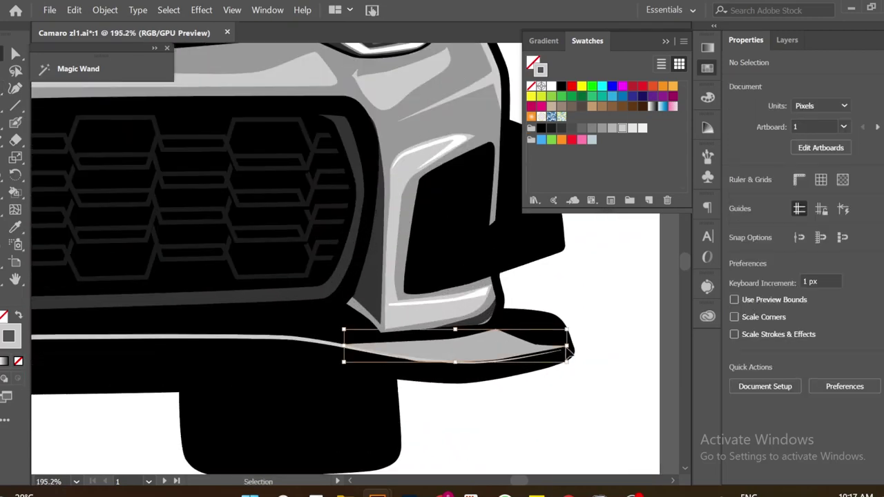
{"action": "left_click", "coordinate": [510, 401]}
{"action": "scroll", "coordinate": [509, 401], "scroll_direction": "up", "scroll_amount": 2}
Draw a dark grey filled shape beneath the bumper's right end.
{"action": "key", "text": "n"}
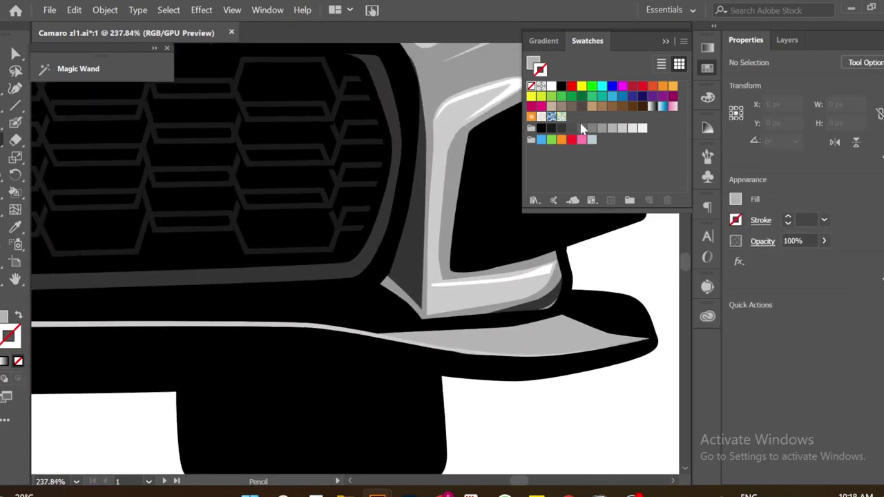
{"action": "left_click", "coordinate": [572, 127]}
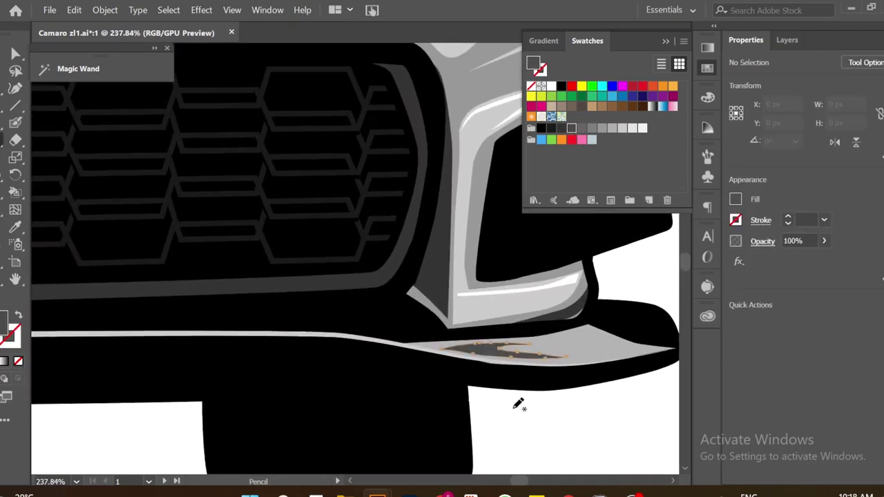
{"action": "scroll", "coordinate": [518, 405], "scroll_direction": "down", "scroll_amount": 8}
{"action": "scroll", "coordinate": [566, 354], "scroll_direction": "up", "scroll_amount": 6}
{"action": "key", "text": "p"}
{"action": "left_click_drag", "start_coordinate": [458, 352], "coordinate": [492, 352]}
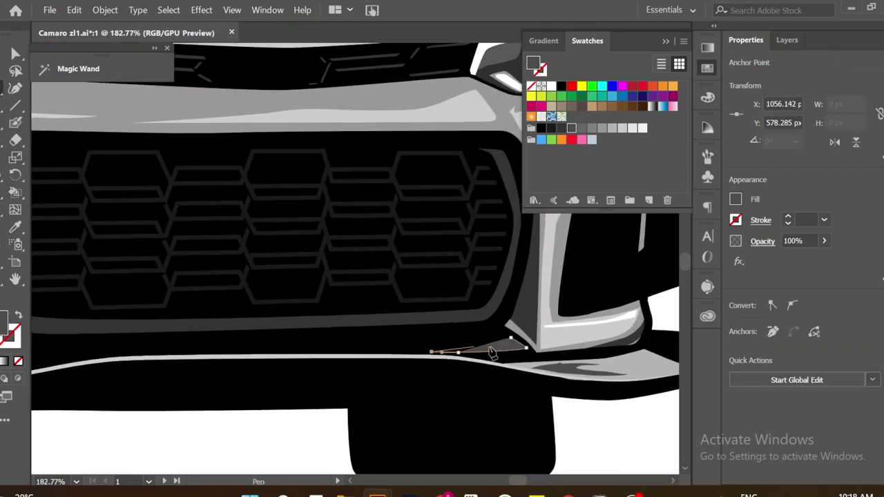
{"action": "scroll", "coordinate": [273, 469], "scroll_direction": "down", "scroll_amount": 5}
{"action": "scroll", "coordinate": [465, 403], "scroll_direction": "up", "scroll_amount": 5}
{"action": "left_click", "coordinate": [447, 361]}
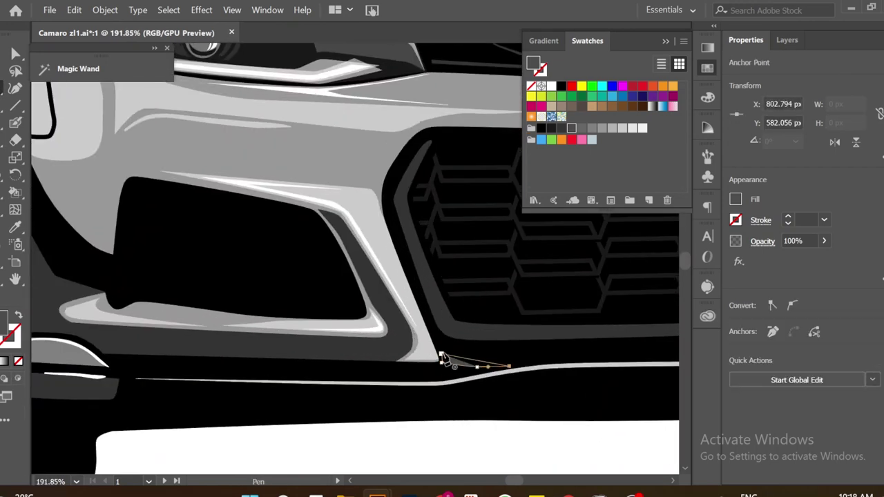
{"action": "scroll", "coordinate": [443, 416], "scroll_direction": "down", "scroll_amount": 3}
{"action": "scroll", "coordinate": [443, 416], "scroll_direction": "up", "scroll_amount": 3}
{"action": "left_click", "coordinate": [475, 403]}
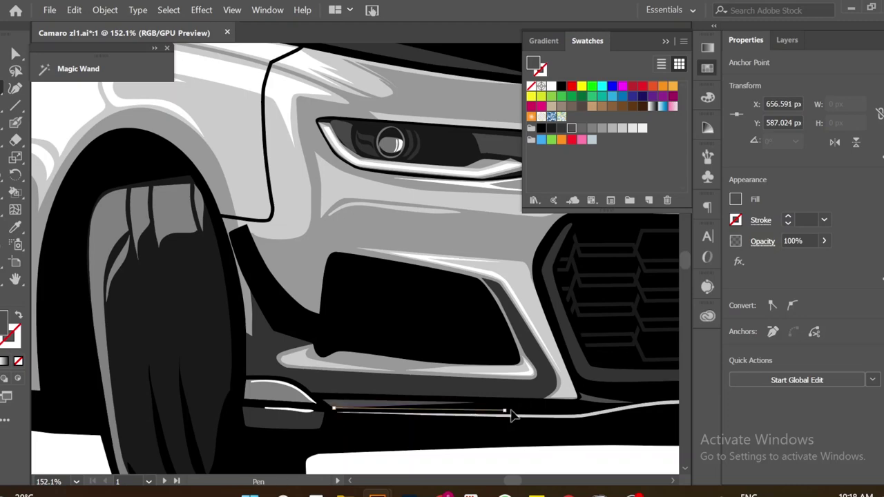
{"action": "scroll", "coordinate": [436, 408], "scroll_direction": "down", "scroll_amount": 3}
Draw a closed dark grey shading shape along the front lip beside the wheel.
{"action": "scroll", "coordinate": [438, 421], "scroll_direction": "down", "scroll_amount": 2}
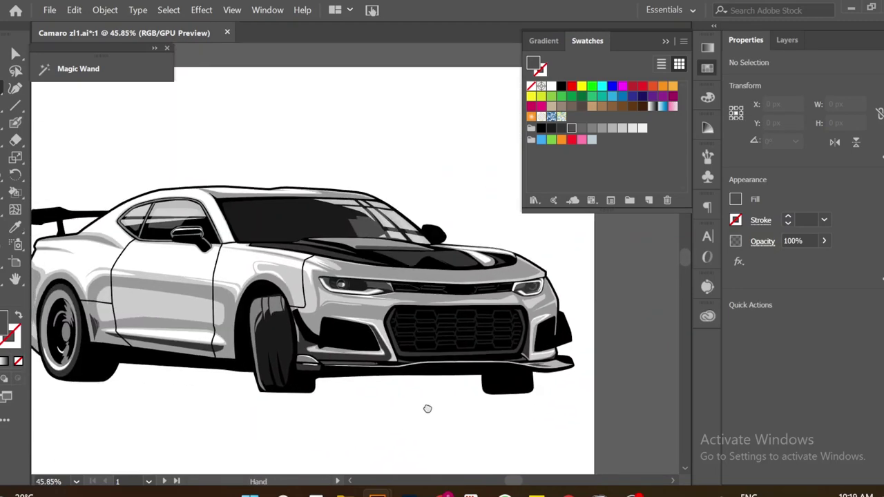
{"action": "scroll", "coordinate": [427, 408], "scroll_direction": "up", "scroll_amount": 6}
{"action": "left_click", "coordinate": [311, 228]}
{"action": "left_click", "coordinate": [356, 330]}
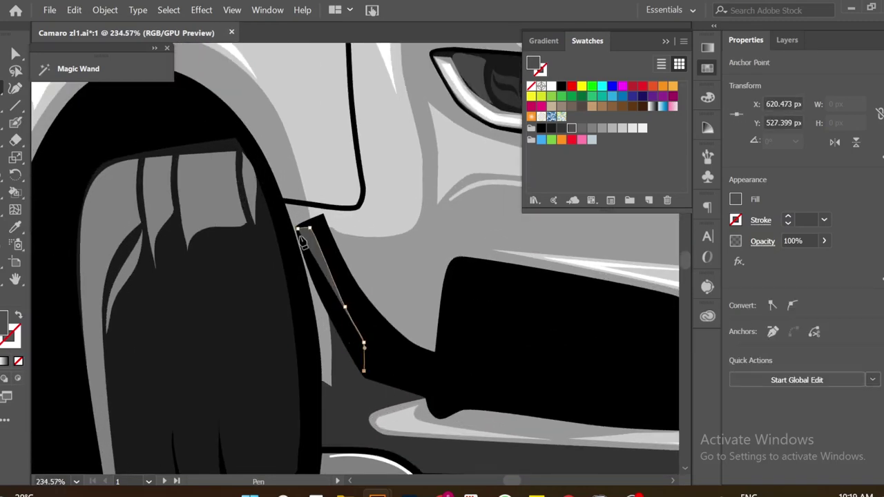
{"action": "scroll", "coordinate": [562, 345], "scroll_direction": "down", "scroll_amount": 2}
{"action": "scroll", "coordinate": [414, 345], "scroll_direction": "up", "scroll_amount": 2}
{"action": "left_click_drag", "start_coordinate": [281, 357], "coordinate": [303, 364]}
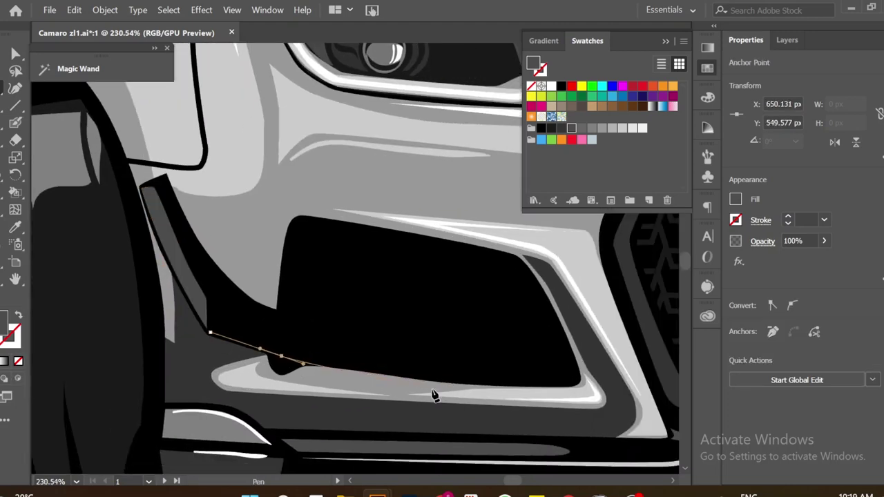
{"action": "scroll", "coordinate": [365, 375], "scroll_direction": "down", "scroll_amount": 3}
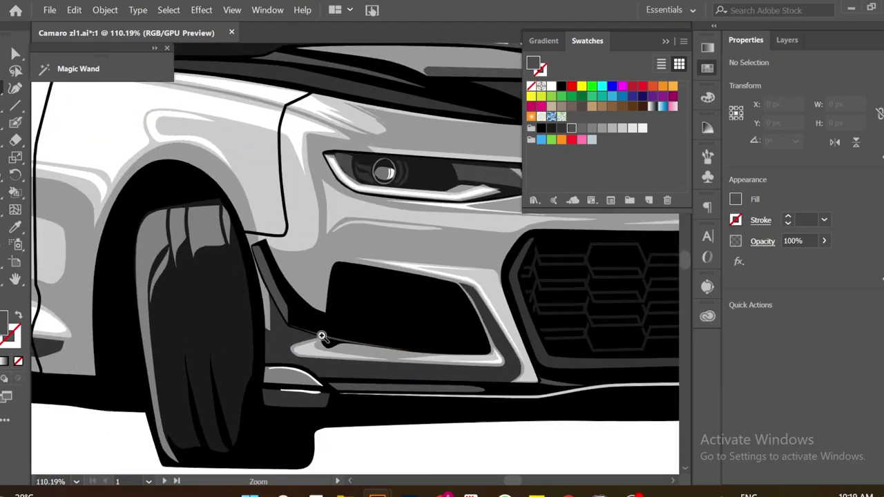
{"action": "scroll", "coordinate": [237, 306], "scroll_direction": "up", "scroll_amount": 3}
{"action": "left_click", "coordinate": [223, 247]}
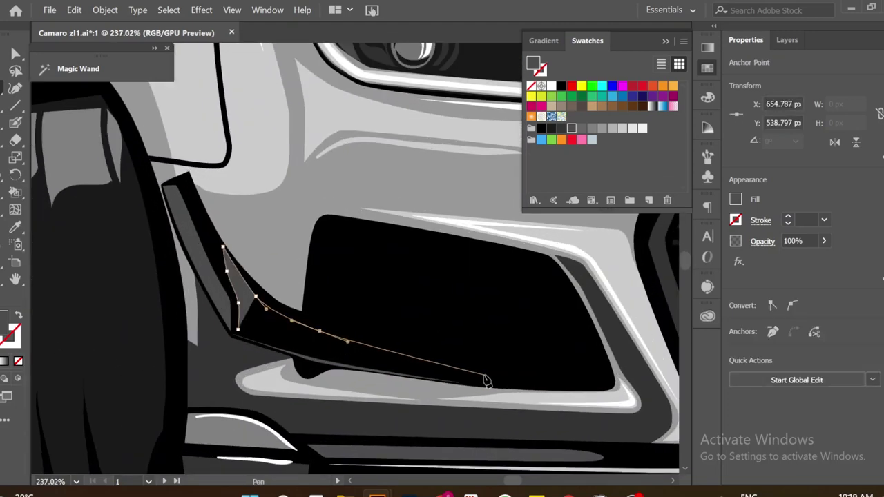
{"action": "left_click", "coordinate": [238, 333]}
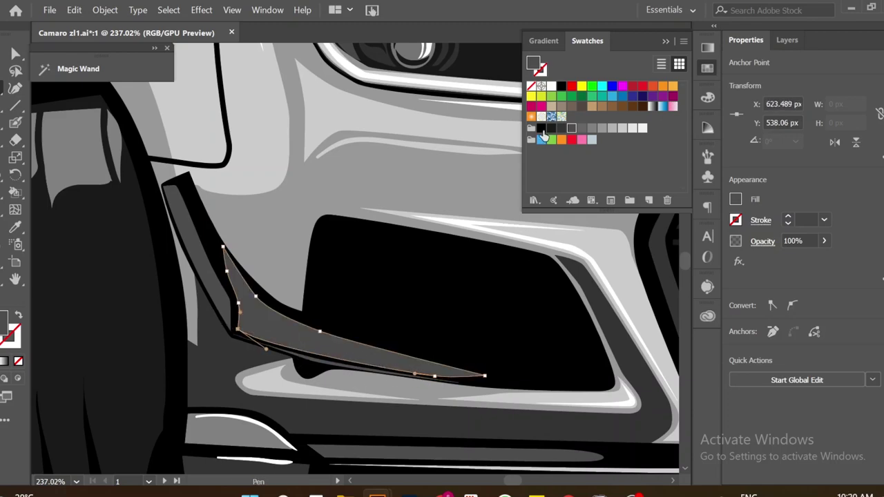
{"action": "scroll", "coordinate": [405, 362], "scroll_direction": "down", "scroll_amount": 3}
{"action": "scroll", "coordinate": [381, 396], "scroll_direction": "up", "scroll_amount": 3}
Draw a closed shadow shape inside the fog vent.
{"action": "left_click", "coordinate": [341, 319]}
{"action": "left_click", "coordinate": [373, 417]}
{"action": "left_click", "coordinate": [274, 386]}
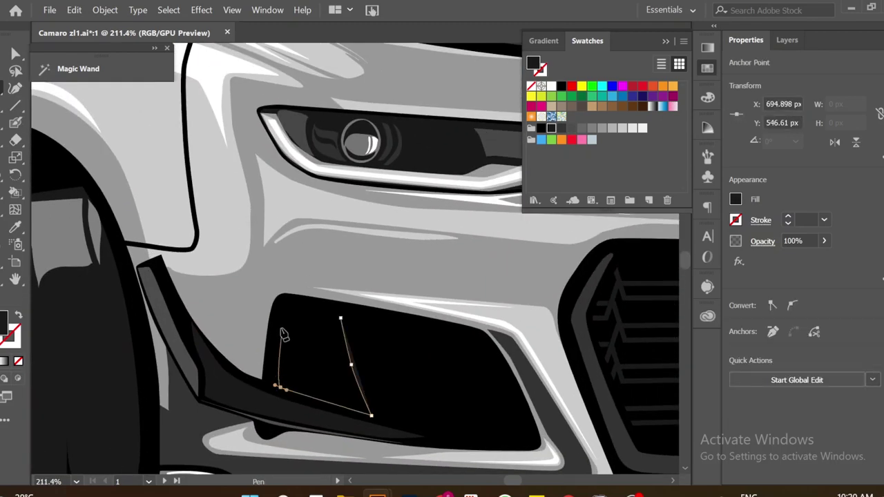
{"action": "left_click", "coordinate": [280, 304]}
{"action": "left_click", "coordinate": [340, 319]}
{"action": "scroll", "coordinate": [405, 326], "scroll_direction": "down", "scroll_amount": 3}
{"action": "scroll", "coordinate": [468, 317], "scroll_direction": "up", "scroll_amount": 3}
Add two more small shading shapes in the vent opening.
{"action": "left_click", "coordinate": [363, 306]}
{"action": "left_click", "coordinate": [375, 318]}
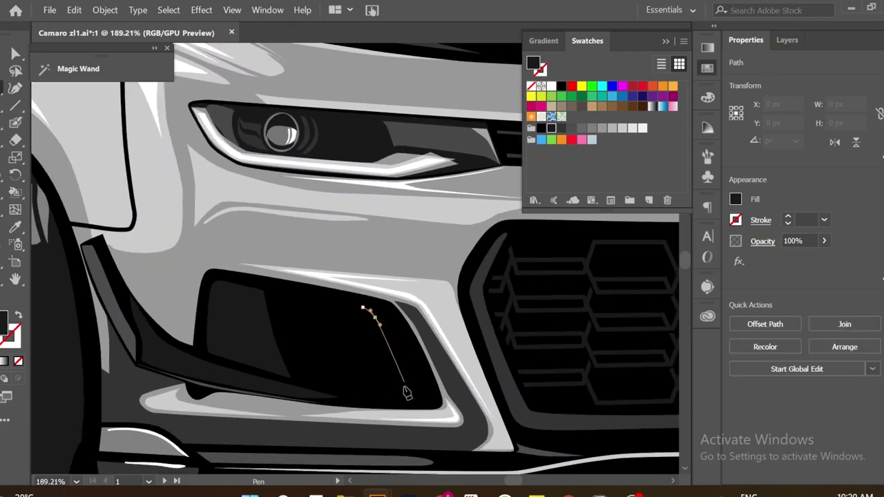
{"action": "left_click", "coordinate": [404, 386]}
{"action": "left_click", "coordinate": [364, 310]}
{"action": "scroll", "coordinate": [458, 352], "scroll_direction": "up", "scroll_amount": 3}
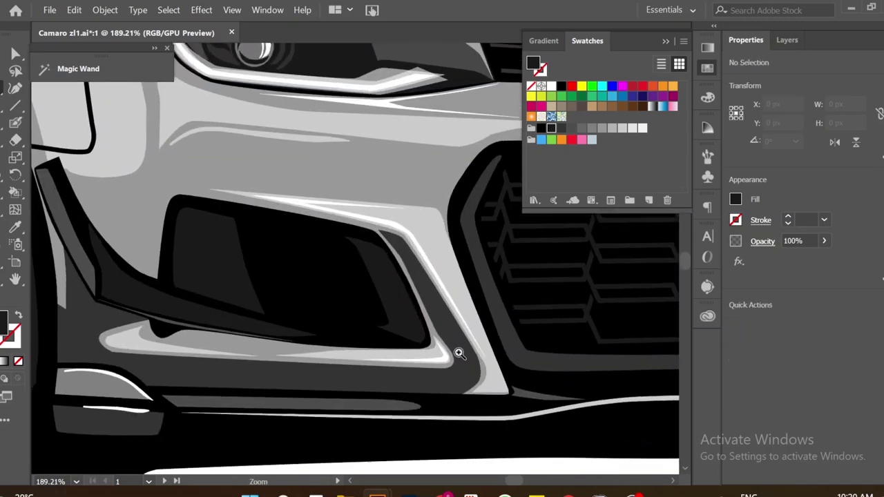
{"action": "left_click", "coordinate": [415, 340]}
{"action": "left_click", "coordinate": [360, 318]}
{"action": "scroll", "coordinate": [489, 394], "scroll_direction": "down", "scroll_amount": 3}
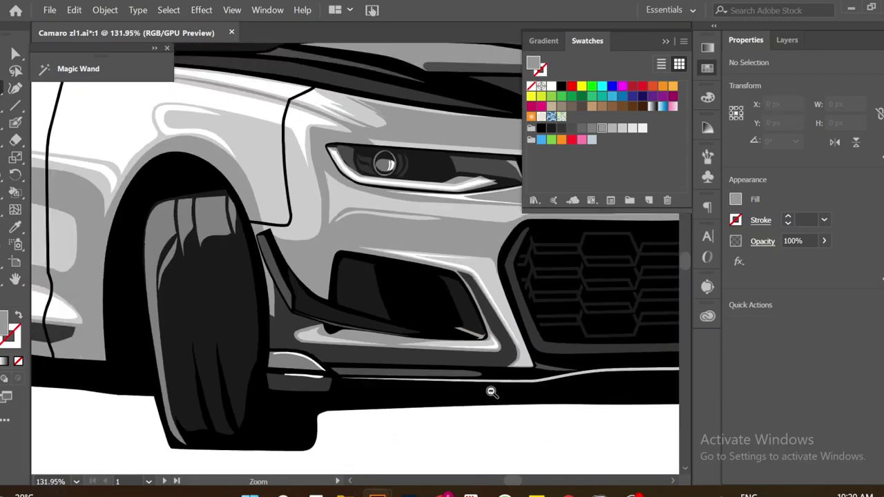
{"action": "scroll", "coordinate": [446, 401], "scroll_direction": "down", "scroll_amount": 2}
{"action": "scroll", "coordinate": [497, 369], "scroll_direction": "up", "scroll_amount": 2}
{"action": "scroll", "coordinate": [331, 403], "scroll_direction": "up", "scroll_amount": 3}
Draw a grey shading shape along the right vent's lower edge and side piece.
{"action": "left_click", "coordinate": [326, 400]}
{"action": "left_click", "coordinate": [374, 405]}
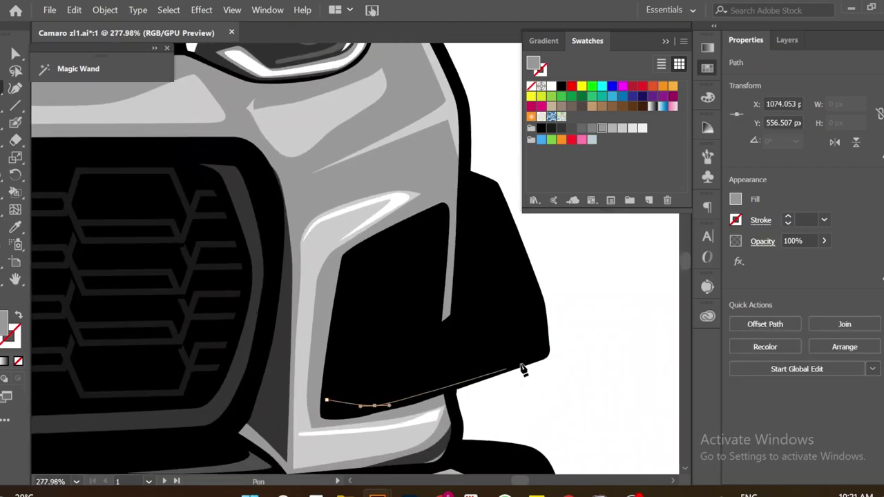
{"action": "left_click", "coordinate": [533, 356]}
{"action": "left_click", "coordinate": [493, 209]}
{"action": "left_click", "coordinate": [474, 332]}
{"action": "left_click", "coordinate": [421, 365]}
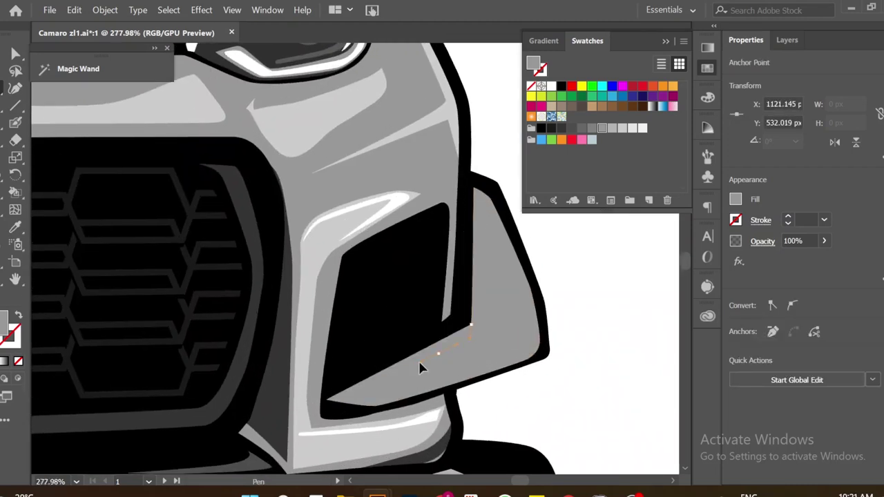
{"action": "scroll", "coordinate": [519, 336], "scroll_direction": "down", "scroll_amount": 1}
{"action": "scroll", "coordinate": [438, 254], "scroll_direction": "up", "scroll_amount": 1}
Begin an edge shading shape at the grey side piece's outer corner.
{"action": "left_click", "coordinate": [414, 212]}
{"action": "left_click", "coordinate": [438, 221]}
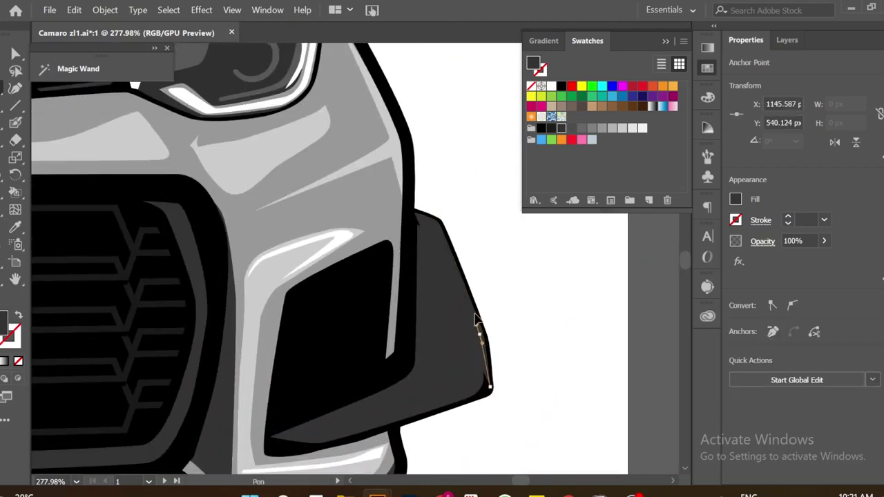
{"action": "scroll", "coordinate": [480, 299], "scroll_direction": "down", "scroll_amount": 1}
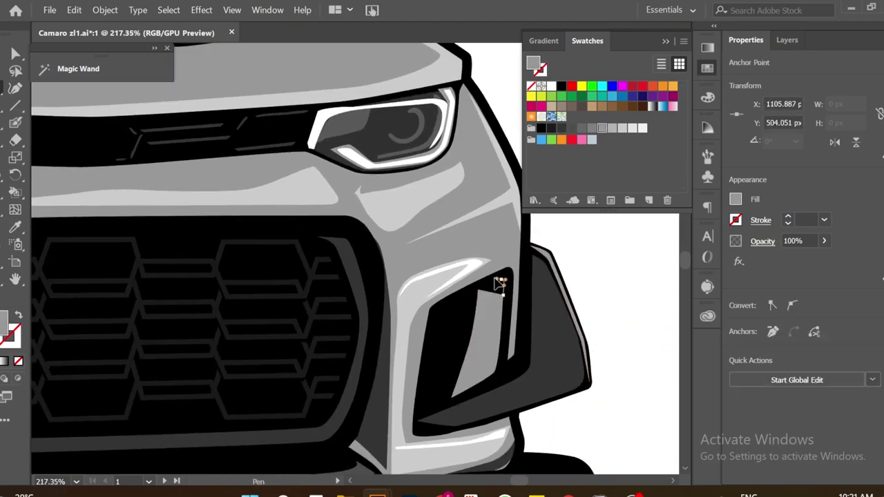
{"action": "scroll", "coordinate": [554, 341], "scroll_direction": "down", "scroll_amount": 1}
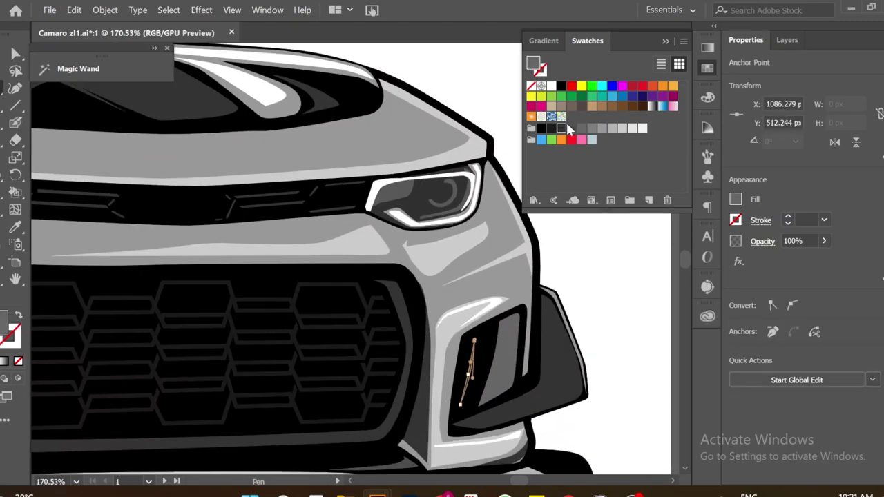
{"action": "scroll", "coordinate": [367, 419], "scroll_direction": "down", "scroll_amount": 4}
{"action": "scroll", "coordinate": [367, 419], "scroll_direction": "left", "scroll_amount": 3}
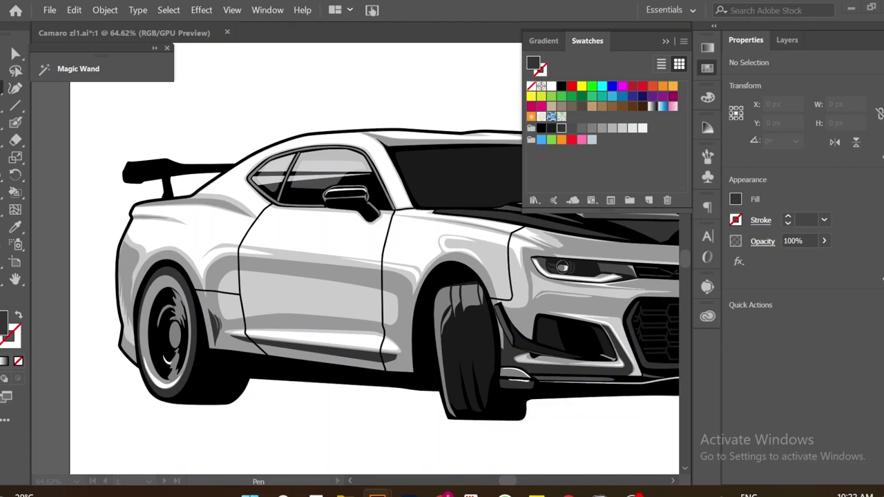
Draw a shading shape along the side skirt, curving it up near the rear wheel.
{"action": "scroll", "coordinate": [211, 364], "scroll_direction": "up", "scroll_amount": 1}
{"action": "scroll", "coordinate": [389, 379], "scroll_direction": "up", "scroll_amount": 1}
{"action": "scroll", "coordinate": [449, 415], "scroll_direction": "up", "scroll_amount": 1}
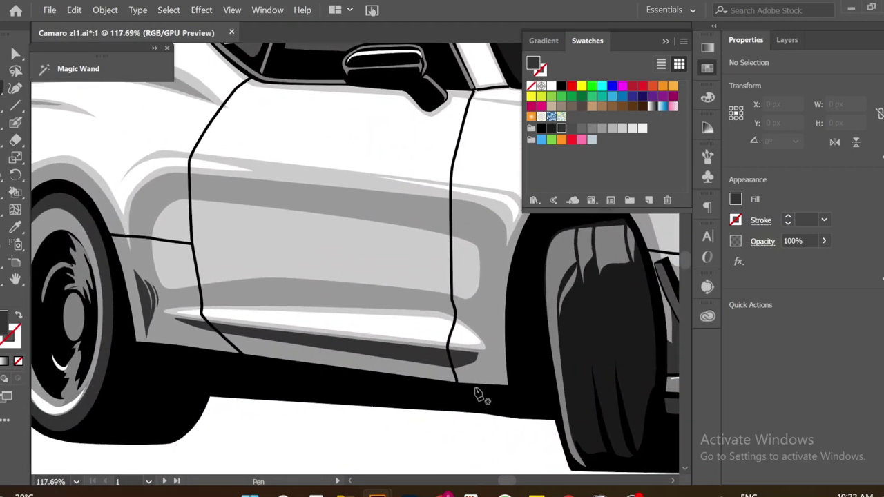
{"action": "left_click_drag", "start_coordinate": [476, 389], "coordinate": [495, 392]}
{"action": "left_click", "coordinate": [151, 368]}
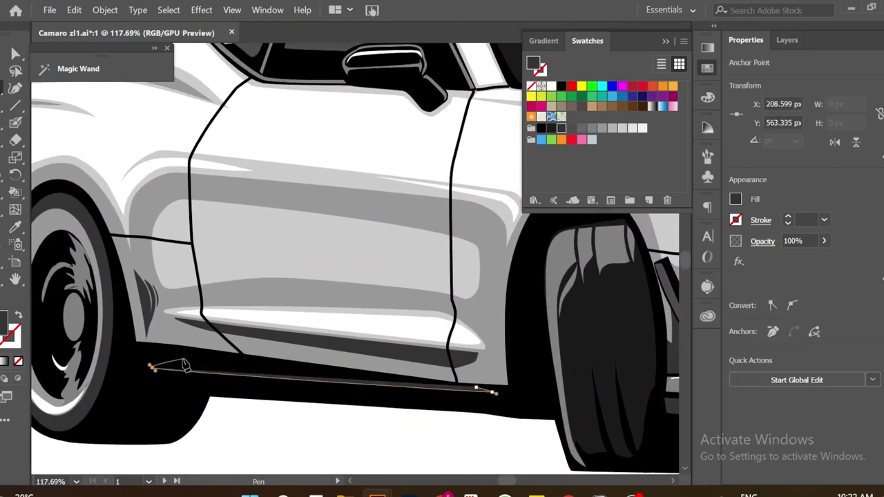
{"action": "scroll", "coordinate": [385, 405], "scroll_direction": "down", "scroll_amount": 1}
{"action": "scroll", "coordinate": [207, 346], "scroll_direction": "up", "scroll_amount": 2}
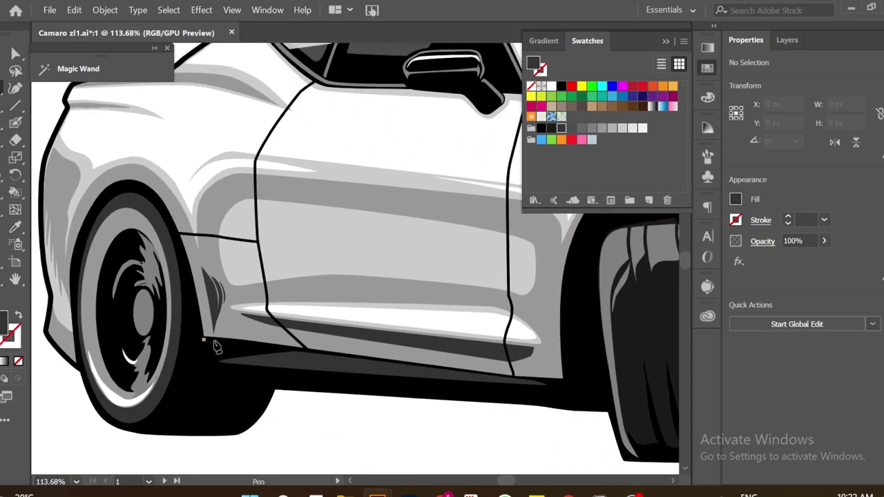
{"action": "left_click_drag", "start_coordinate": [205, 340], "coordinate": [225, 373]}
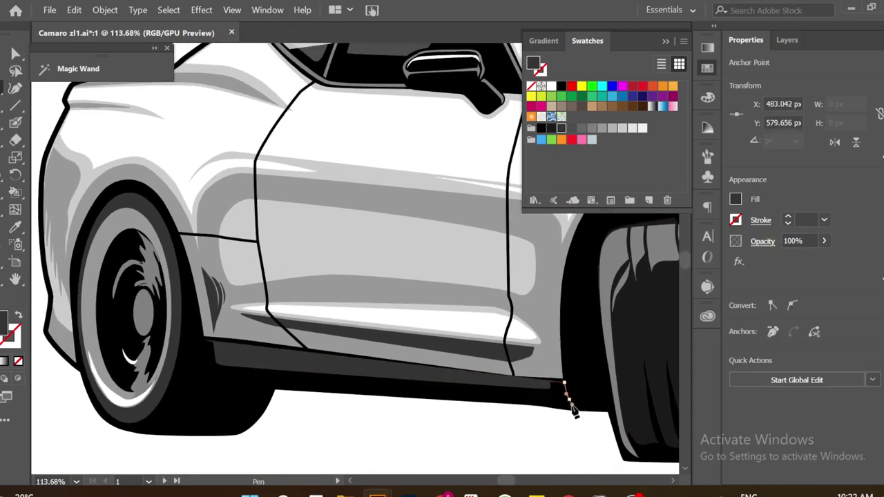
{"action": "left_click", "coordinate": [210, 381]}
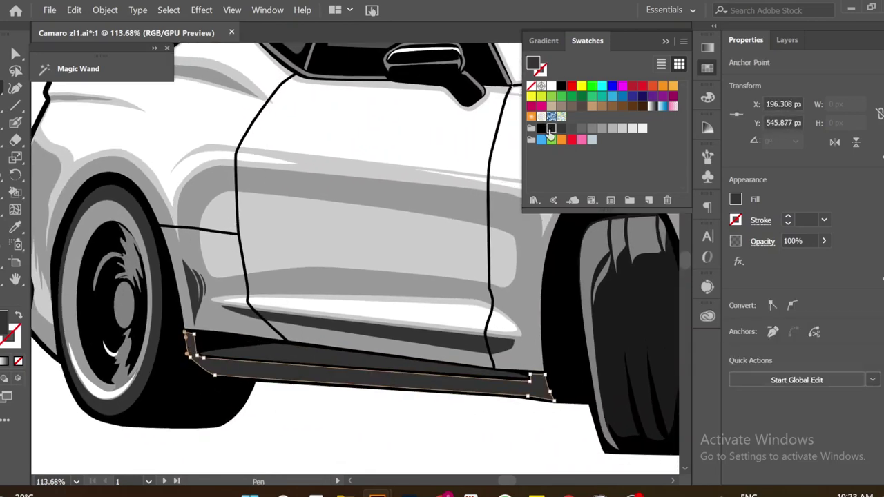
{"action": "key", "text": "ctrl+shift+a"}
Add a small shape at the side skirt's rear corner.
{"action": "scroll", "coordinate": [375, 395], "scroll_direction": "up", "scroll_amount": 2}
{"action": "scroll", "coordinate": [375, 395], "scroll_direction": "up", "scroll_amount": 1}
{"action": "left_click", "coordinate": [380, 377]}
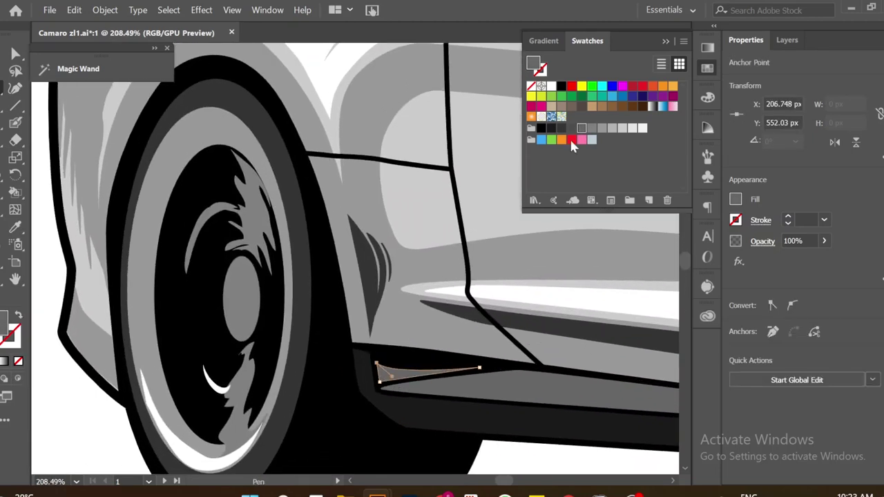
{"action": "scroll", "coordinate": [339, 405], "scroll_direction": "down", "scroll_amount": 2}
{"action": "scroll", "coordinate": [360, 405], "scroll_direction": "up", "scroll_amount": 1}
{"action": "key", "text": "ctrl+shift+a"}
{"action": "scroll", "coordinate": [360, 405], "scroll_direction": "right", "scroll_amount": 2}
Draw a curved sill highlight path as a 2 pt stroke with no fill.
{"action": "left_click", "coordinate": [263, 367]}
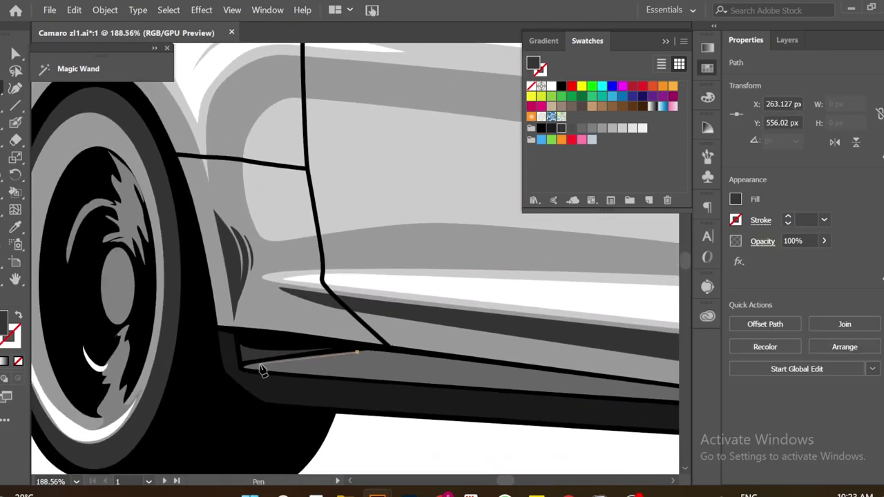
{"action": "scroll", "coordinate": [444, 389], "scroll_direction": "up", "scroll_amount": 1}
{"action": "left_click_drag", "start_coordinate": [626, 417], "coordinate": [642, 422]}
{"action": "left_click", "coordinate": [216, 364]}
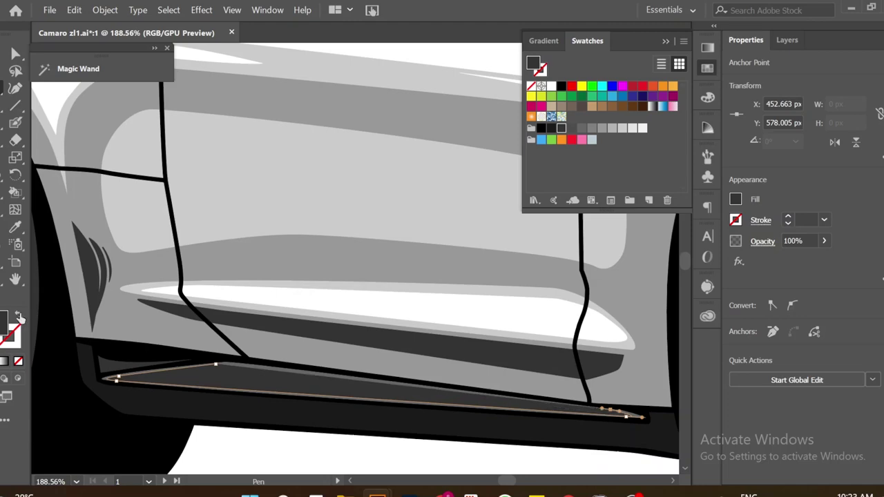
{"action": "left_click", "coordinate": [19, 315]}
{"action": "left_click", "coordinate": [788, 216]}
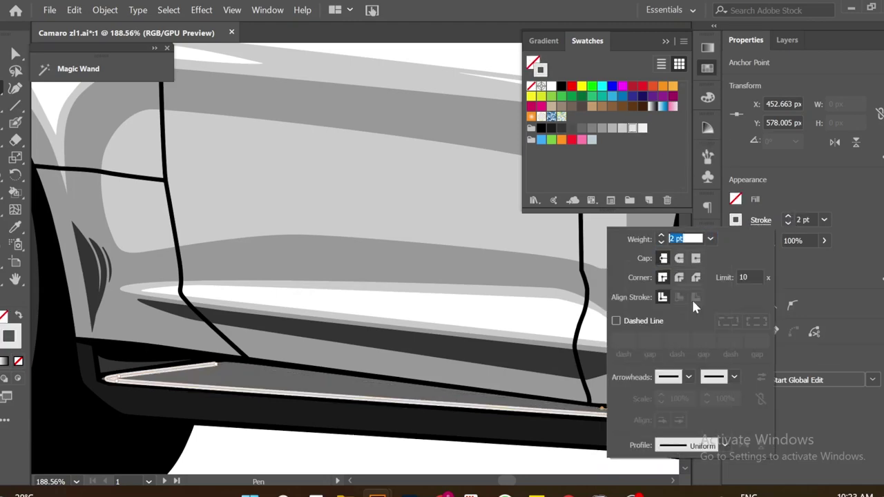
{"action": "scroll", "coordinate": [525, 373], "scroll_direction": "down", "scroll_amount": 3}
{"action": "scroll", "coordinate": [525, 373], "scroll_direction": "up", "scroll_amount": 3}
{"action": "scroll", "coordinate": [408, 389], "scroll_direction": "up", "scroll_amount": 2}
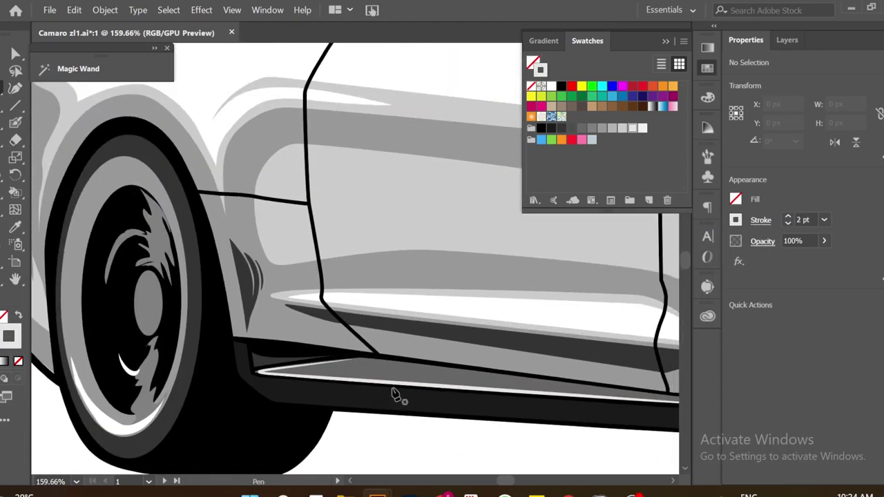
{"action": "scroll", "coordinate": [396, 397], "scroll_direction": "up", "scroll_amount": 1}
Undo the wrong extra anchors on the sill highlight path.
{"action": "key", "text": "ctrl+z"}
{"action": "key", "text": "ctrl+z"}
{"action": "scroll", "coordinate": [371, 446], "scroll_direction": "down", "scroll_amount": 2}
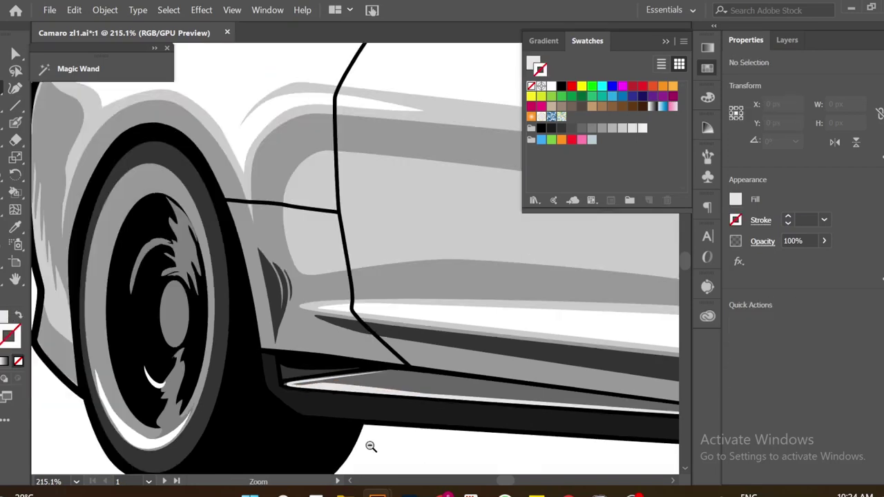
{"action": "scroll", "coordinate": [400, 425], "scroll_direction": "down", "scroll_amount": 1}
{"action": "scroll", "coordinate": [342, 396], "scroll_direction": "up", "scroll_amount": 3}
{"action": "key", "text": "ctrl+z"}
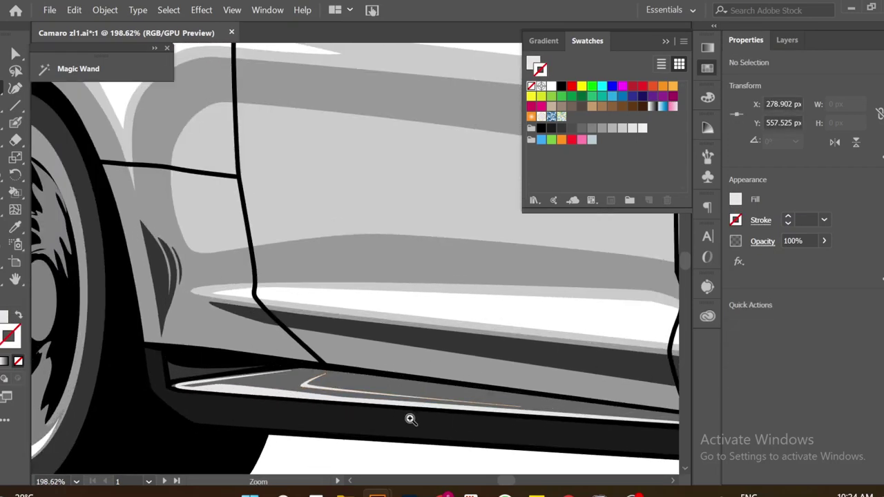
{"action": "scroll", "coordinate": [411, 419], "scroll_direction": "down", "scroll_amount": 5}
{"action": "scroll", "coordinate": [225, 377], "scroll_direction": "up", "scroll_amount": 4}
Redraw a sill highlight shape with its stroke removed.
{"action": "left_click", "coordinate": [230, 345]}
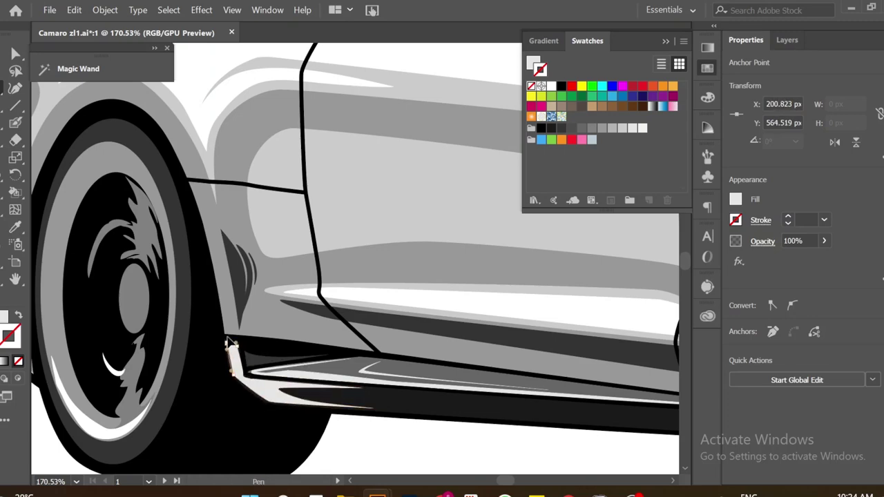
{"action": "left_click", "coordinate": [18, 362]}
{"action": "scroll", "coordinate": [491, 359], "scroll_direction": "right", "scroll_amount": 5}
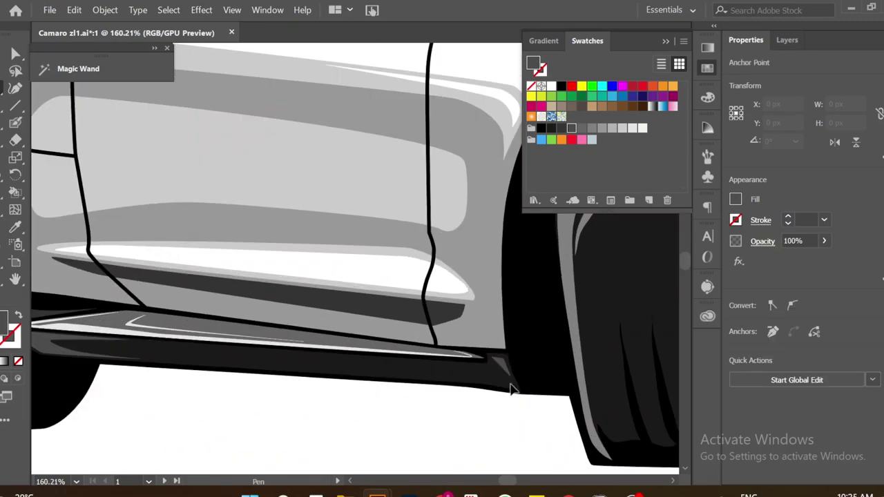
{"action": "scroll", "coordinate": [492, 387], "scroll_direction": "down", "scroll_amount": 1}
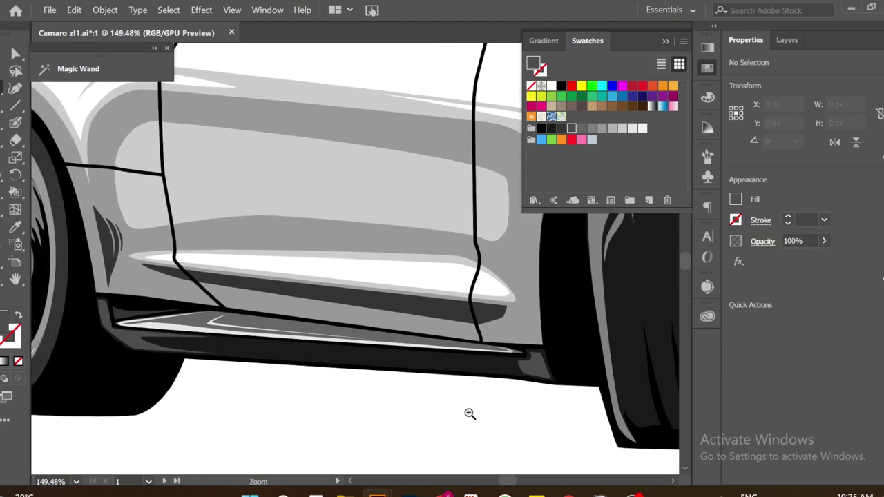
{"action": "scroll", "coordinate": [470, 415], "scroll_direction": "down", "scroll_amount": 3}
{"action": "scroll", "coordinate": [343, 285], "scroll_direction": "down", "scroll_amount": 2}
{"action": "scroll", "coordinate": [343, 285], "scroll_direction": "up", "scroll_amount": 1}
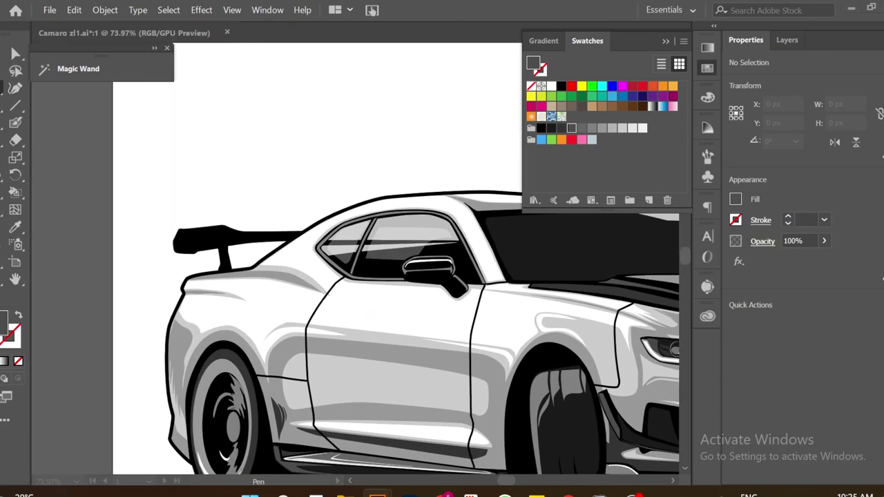
Draw a grey highlight shape on the spoiler end plate.
{"action": "scroll", "coordinate": [298, 293], "scroll_direction": "up", "scroll_amount": 3}
{"action": "scroll", "coordinate": [239, 304], "scroll_direction": "up", "scroll_amount": 2}
{"action": "left_click", "coordinate": [234, 299]}
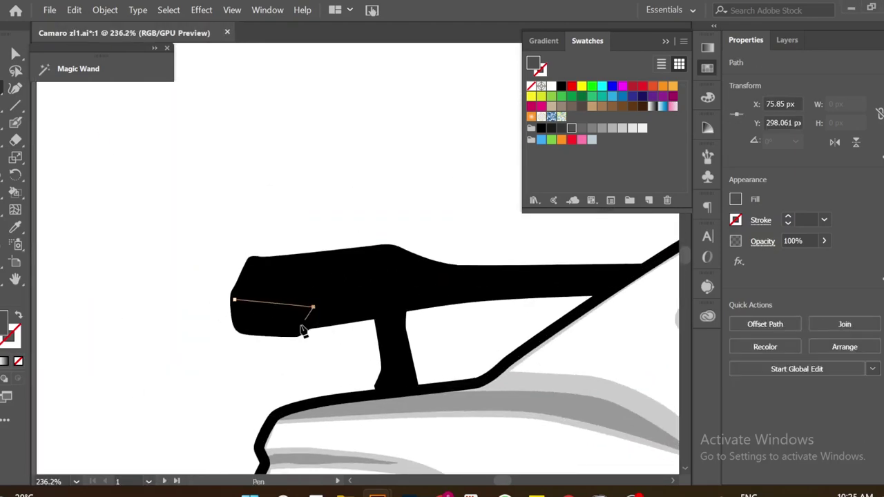
{"action": "left_click", "coordinate": [302, 330]}
{"action": "left_click", "coordinate": [237, 331]}
Draw a triangle shape inside the spoiler end plate.
{"action": "left_click", "coordinate": [234, 299]}
{"action": "scroll", "coordinate": [300, 322], "scroll_direction": "up", "scroll_amount": 2}
{"action": "left_click", "coordinate": [233, 301]}
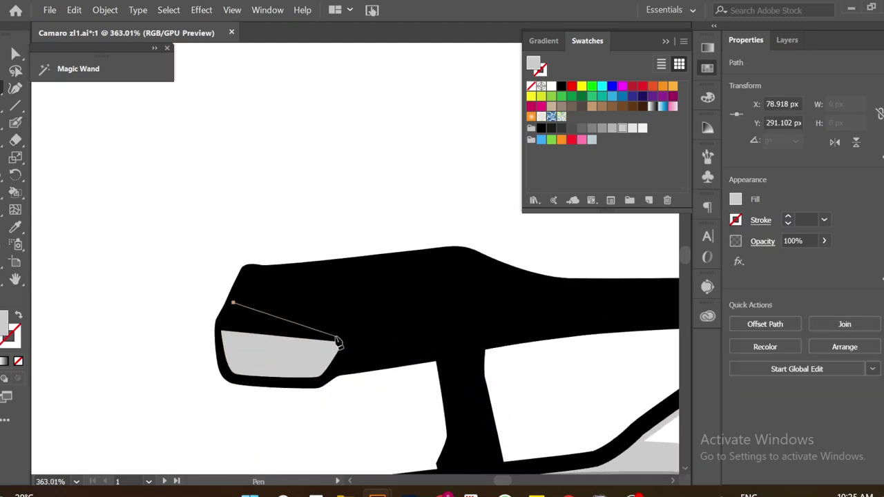
{"action": "left_click", "coordinate": [336, 338]}
{"action": "left_click", "coordinate": [254, 276]}
{"action": "left_click", "coordinate": [384, 242], "text": "ctrl"}
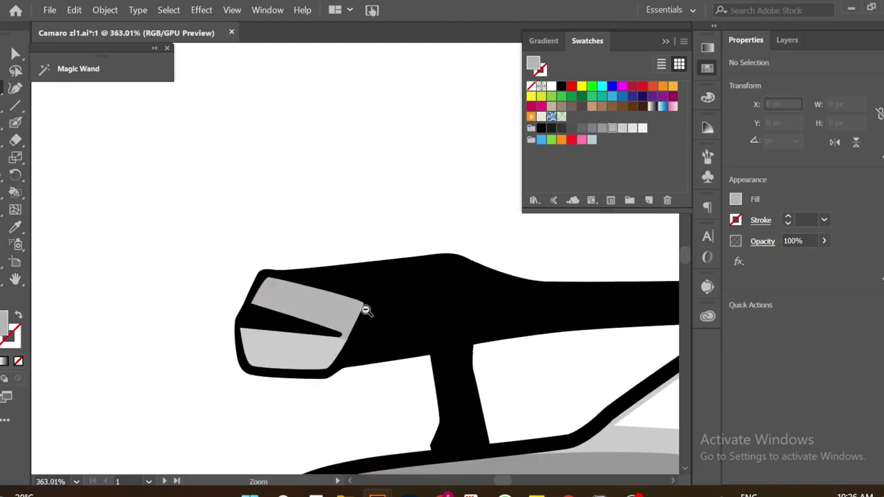
Fill the triangle dark grey and add a lower end-plate highlight.
{"action": "scroll", "coordinate": [364, 309], "scroll_direction": "up", "scroll_amount": 1}
{"action": "left_click", "coordinate": [263, 318]}
{"action": "left_click", "coordinate": [391, 333]}
{"action": "left_click", "coordinate": [551, 130]}
{"action": "scroll", "coordinate": [467, 350], "scroll_direction": "down", "scroll_amount": 3}
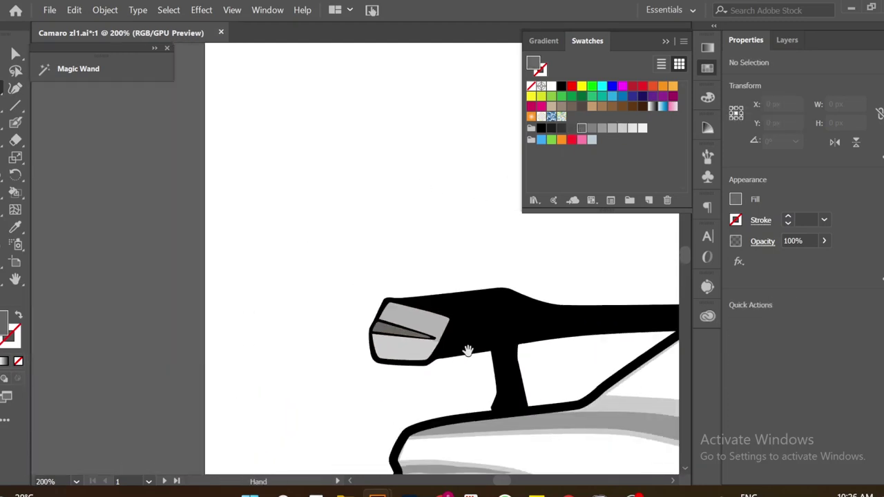
{"action": "scroll", "coordinate": [268, 366], "scroll_direction": "up", "scroll_amount": 2}
{"action": "left_click", "coordinate": [205, 382]}
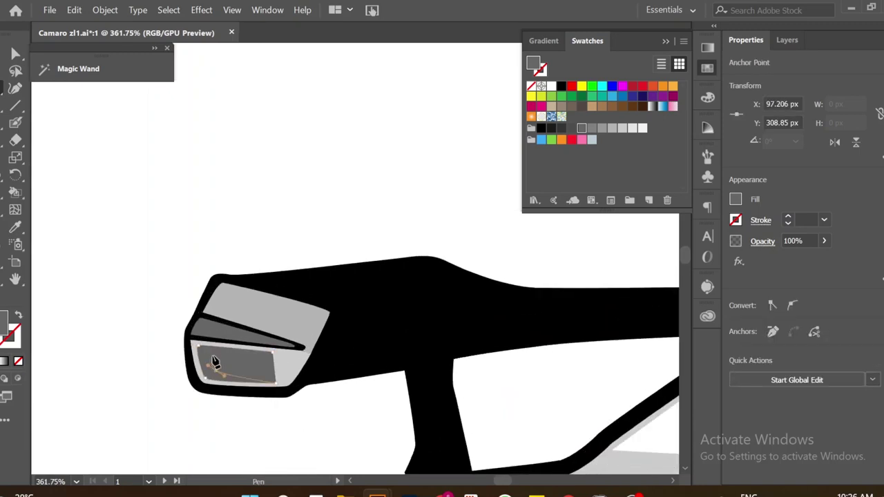
{"action": "left_click", "coordinate": [407, 212]}
{"action": "scroll", "coordinate": [348, 391], "scroll_direction": "down", "scroll_amount": 1}
Draw a curved highlight strip along the spoiler wing.
{"action": "left_click", "coordinate": [304, 340]}
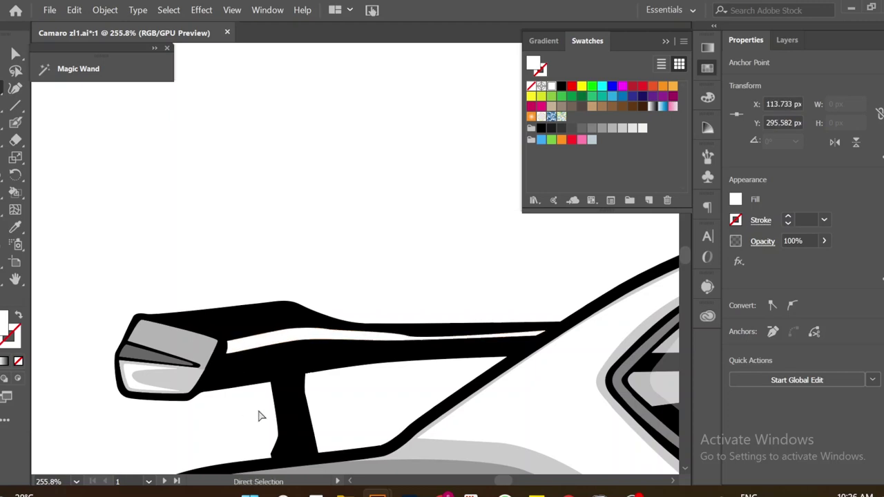
{"action": "scroll", "coordinate": [259, 416], "scroll_direction": "up", "scroll_amount": 1}
{"action": "left_click_drag", "start_coordinate": [406, 320], "coordinate": [431, 316]}
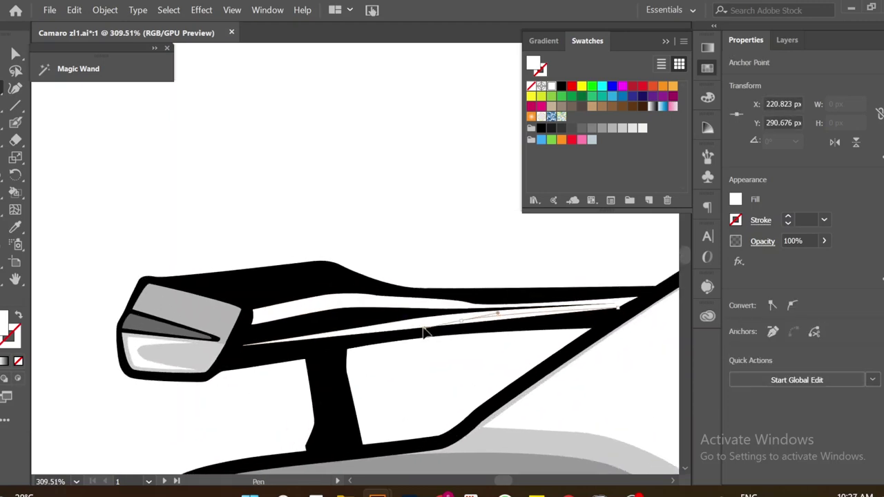
{"action": "left_click", "coordinate": [236, 350]}
{"action": "scroll", "coordinate": [253, 387], "scroll_direction": "up", "scroll_amount": 1}
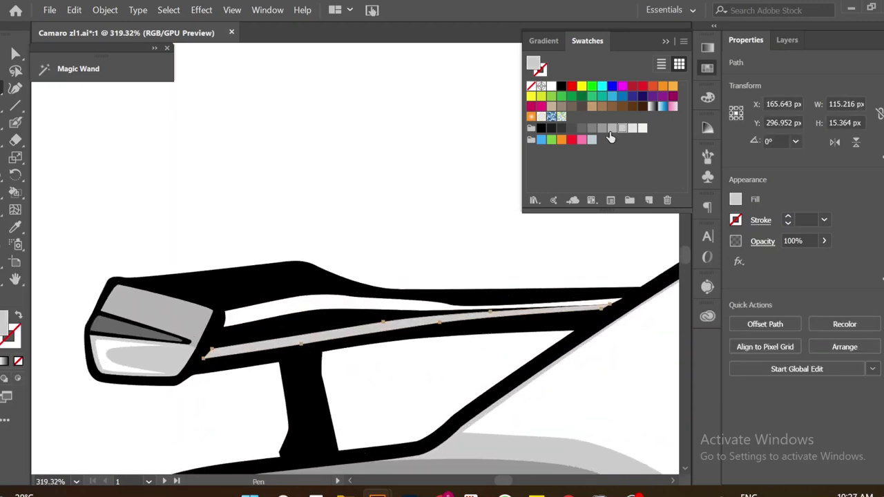
{"action": "left_click", "coordinate": [444, 405], "text": "ctrl"}
{"action": "scroll", "coordinate": [445, 405], "scroll_direction": "down", "scroll_amount": 1}
{"action": "scroll", "coordinate": [276, 360], "scroll_direction": "up", "scroll_amount": 2}
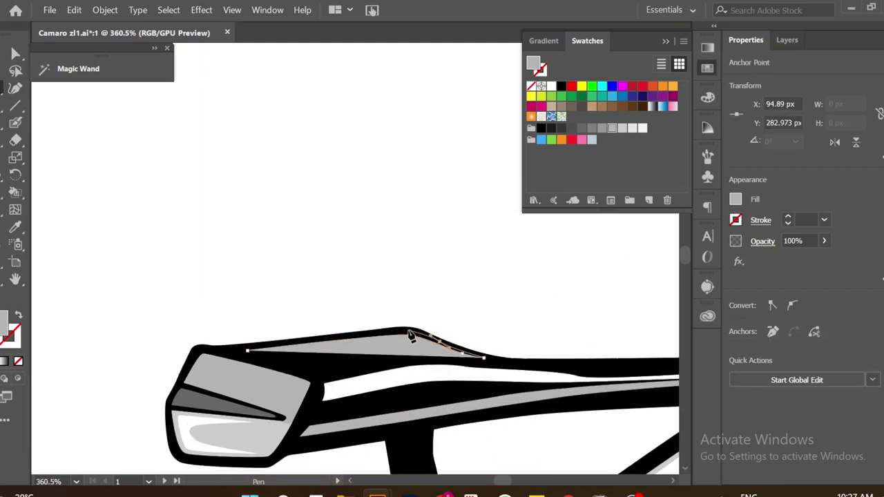
{"action": "scroll", "coordinate": [542, 332], "scroll_direction": "down", "scroll_amount": 1}
Add a highlight along the wing's top edge and begin one on the strut.
{"action": "left_click", "coordinate": [429, 360]}
{"action": "left_click", "coordinate": [529, 353]}
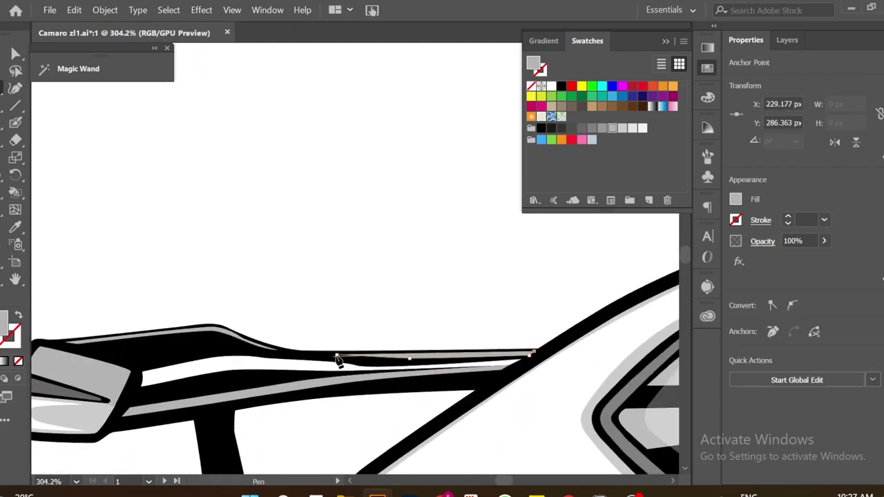
{"action": "scroll", "coordinate": [336, 389], "scroll_direction": "up", "scroll_amount": 2}
{"action": "scroll", "coordinate": [408, 359], "scroll_direction": "up", "scroll_amount": 1}
{"action": "scroll", "coordinate": [331, 388], "scroll_direction": "down", "scroll_amount": 1}
{"action": "left_click", "coordinate": [331, 389]}
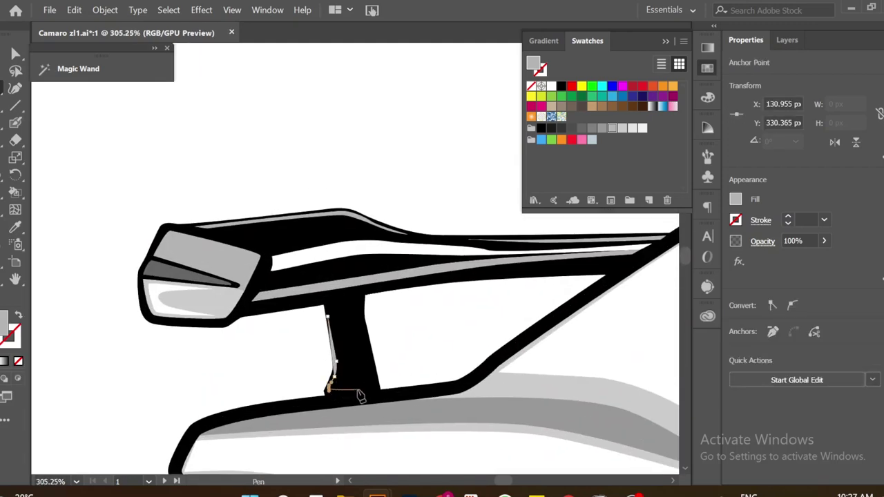
Finish the spoiler strut highlight and move over to the side mirror.
{"action": "left_click", "coordinate": [330, 314], "text": "ctrl"}
{"action": "scroll", "coordinate": [375, 338], "scroll_direction": "down", "scroll_amount": 2}
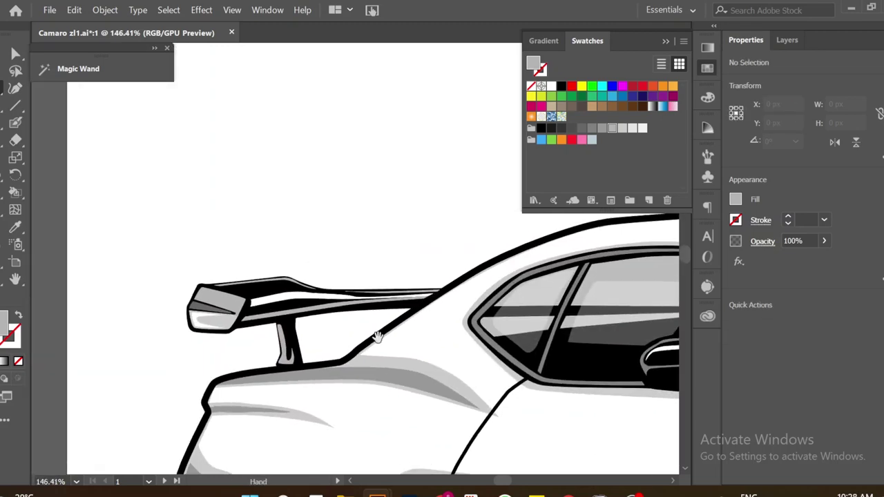
{"action": "scroll", "coordinate": [375, 339], "scroll_direction": "down", "scroll_amount": 2}
{"action": "scroll", "coordinate": [415, 310], "scroll_direction": "up", "scroll_amount": 1}
{"action": "scroll", "coordinate": [455, 288], "scroll_direction": "up", "scroll_amount": 2}
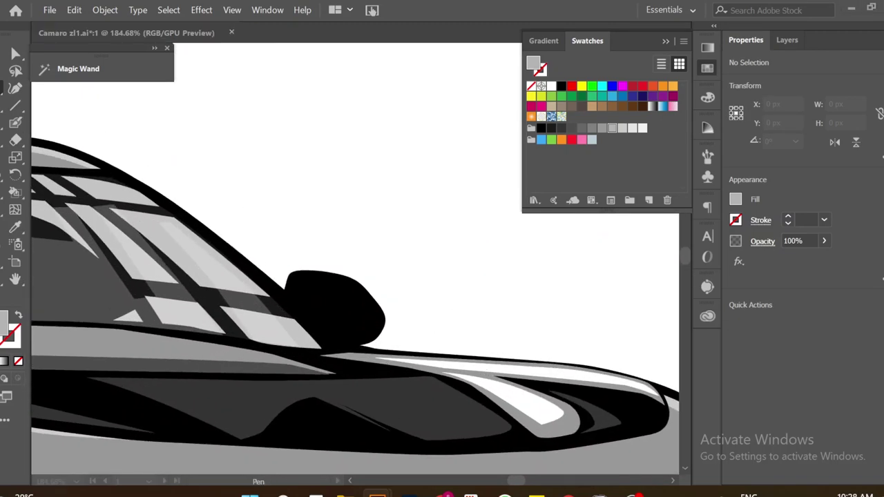
{"action": "scroll", "coordinate": [346, 304], "scroll_direction": "left", "scroll_amount": 2}
{"action": "scroll", "coordinate": [329, 283], "scroll_direction": "up", "scroll_amount": 1}
Draw the side mirror's face shape and fill it with grey.
{"action": "left_click", "coordinate": [329, 282]}
{"action": "left_click", "coordinate": [334, 319]}
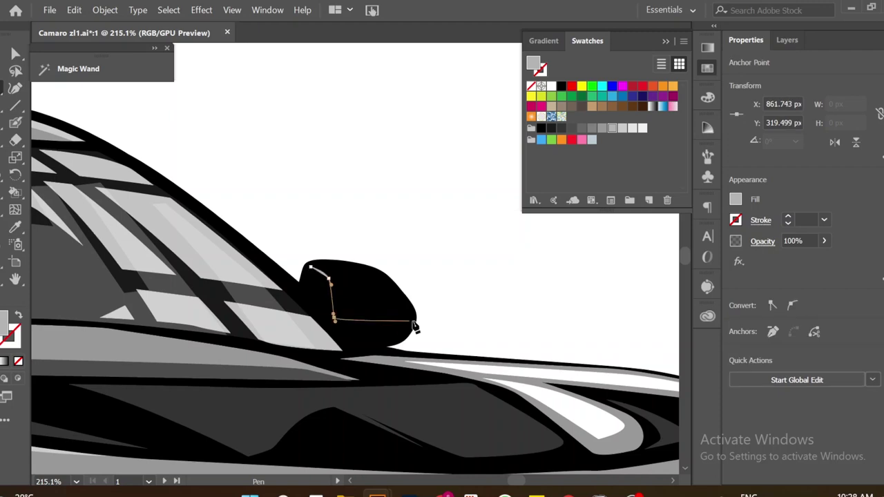
{"action": "key", "text": "ctrl+z"}
{"action": "scroll", "coordinate": [355, 311], "scroll_direction": "up", "scroll_amount": 1}
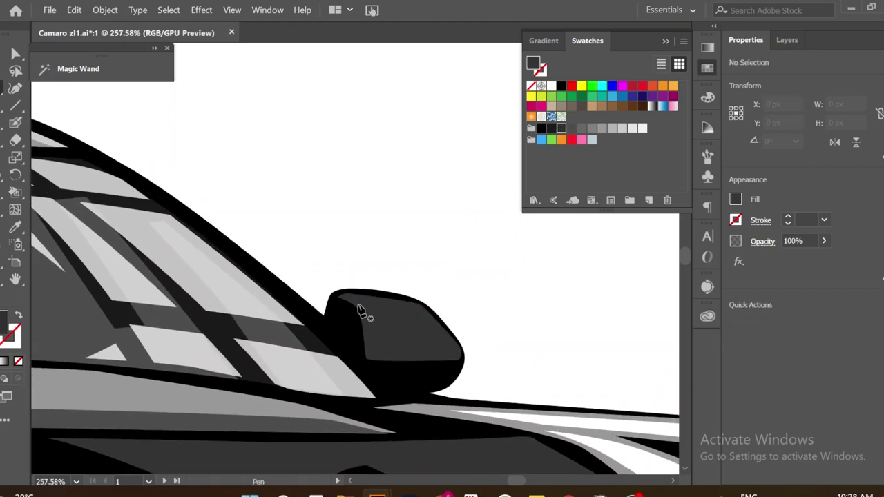
{"action": "scroll", "coordinate": [458, 354], "scroll_direction": "up", "scroll_amount": 1}
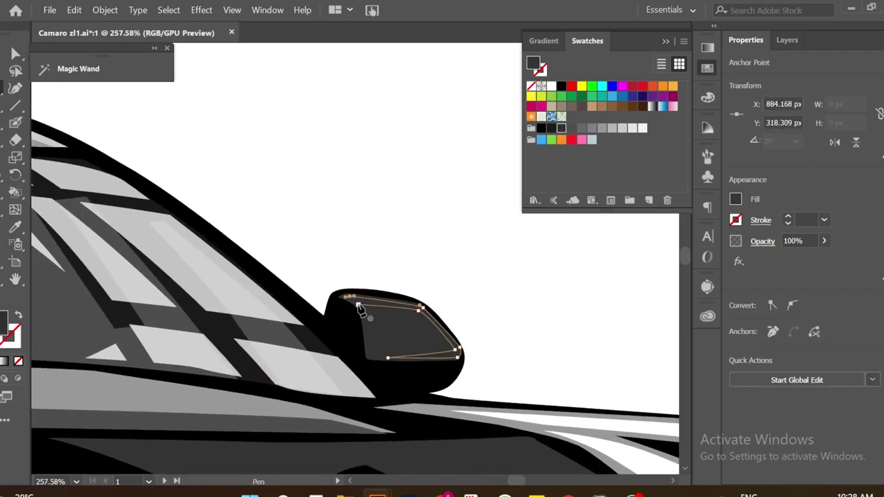
{"action": "left_click", "coordinate": [602, 128]}
{"action": "scroll", "coordinate": [505, 348], "scroll_direction": "up", "scroll_amount": 1}
Add a grey highlight along the mirror's lower edge.
{"action": "left_click", "coordinate": [412, 382]}
{"action": "left_click", "coordinate": [431, 374]}
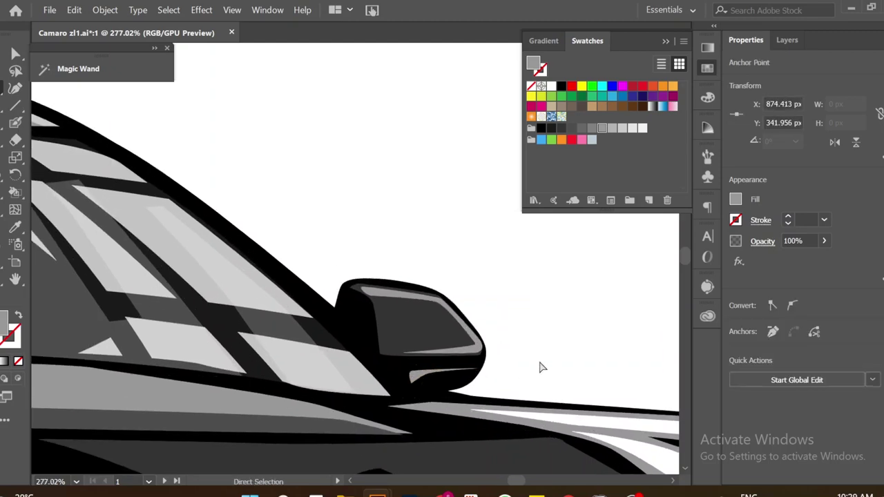
{"action": "scroll", "coordinate": [542, 368], "scroll_direction": "up", "scroll_amount": 1}
{"action": "scroll", "coordinate": [444, 340], "scroll_direction": "up", "scroll_amount": 1}
{"action": "left_click", "coordinate": [422, 312]}
{"action": "left_click", "coordinate": [509, 339]}
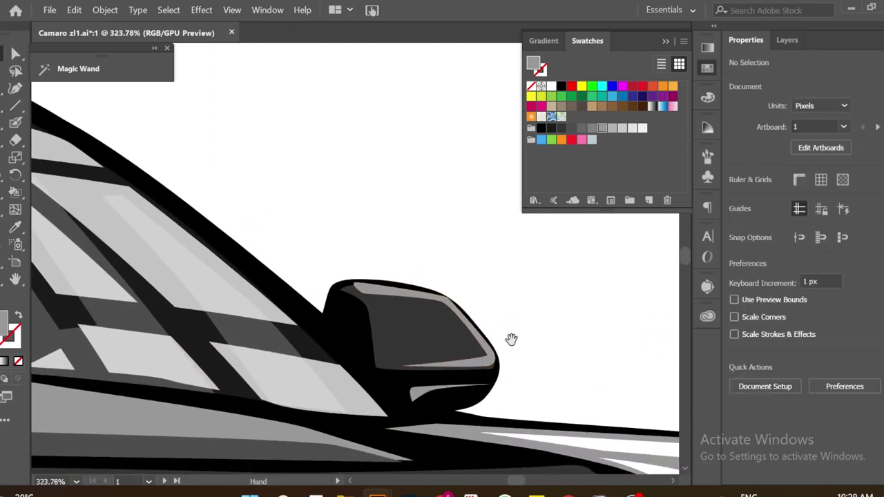
{"action": "scroll", "coordinate": [519, 334], "scroll_direction": "down", "scroll_amount": 3}
{"action": "scroll", "coordinate": [458, 336], "scroll_direction": "up", "scroll_amount": 1}
{"action": "scroll", "coordinate": [458, 336], "scroll_direction": "up", "scroll_amount": 3}
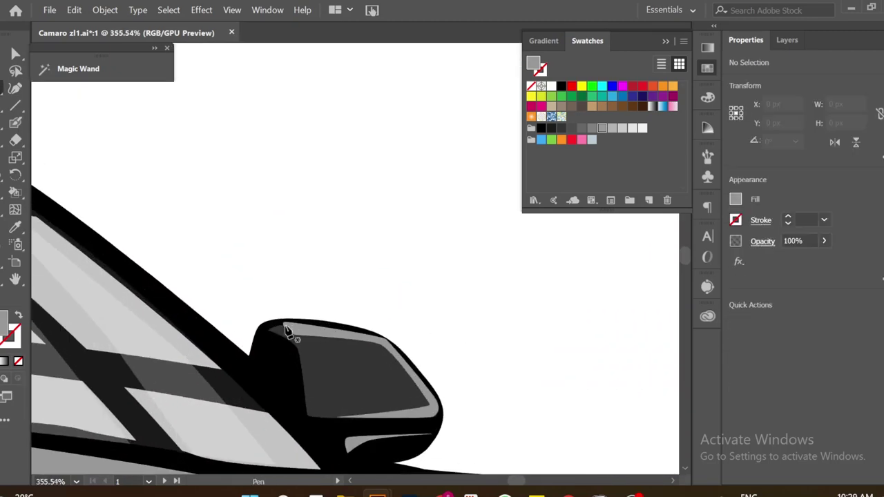
Trace a bright highlight along the mirror's upper rim.
{"action": "left_click", "coordinate": [397, 345]}
{"action": "left_click", "coordinate": [291, 324]}
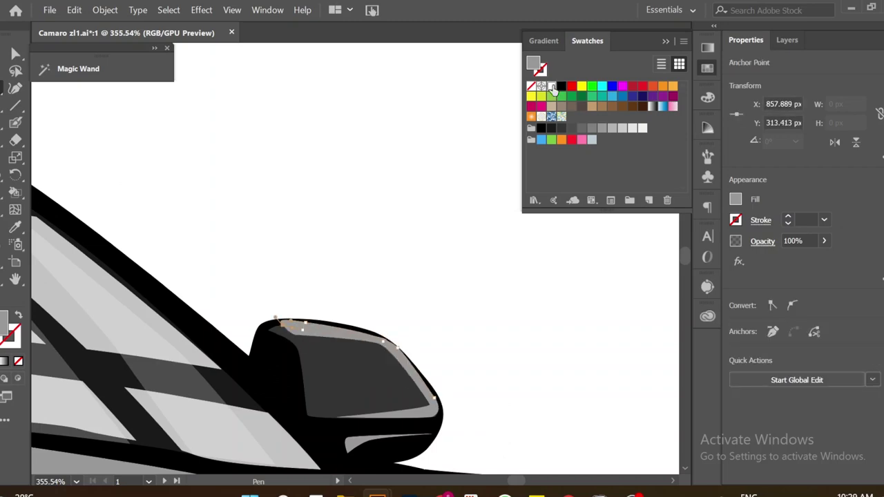
{"action": "left_click", "coordinate": [469, 321], "text": "ctrl"}
{"action": "scroll", "coordinate": [472, 327], "scroll_direction": "up", "scroll_amount": 3, "text": "alt"}
{"action": "left_click", "coordinate": [519, 334], "text": "ctrl"}
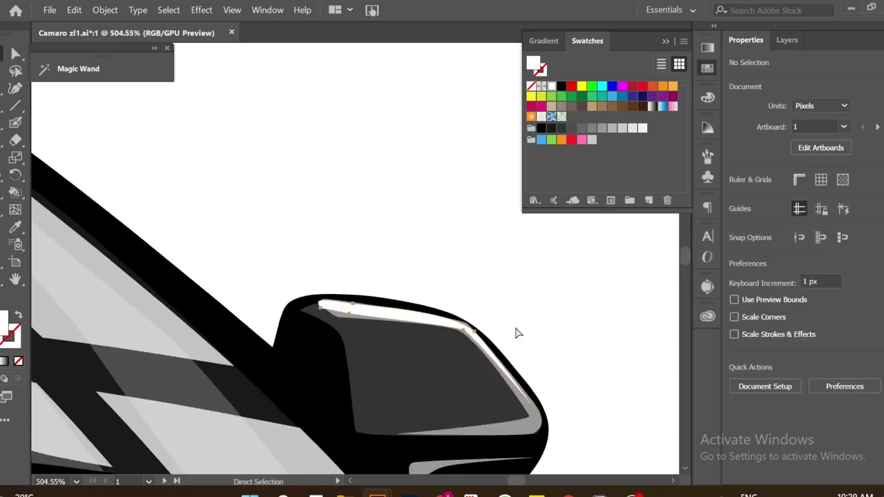
{"action": "scroll", "coordinate": [519, 334], "scroll_direction": "down", "scroll_amount": 10, "text": "alt"}
{"action": "scroll", "coordinate": [529, 339], "scroll_direction": "up", "scroll_amount": 1, "text": "alt"}
Add a new layer and draw a closed black ground shadow shape under the car.
{"action": "left_click", "coordinate": [787, 40]}
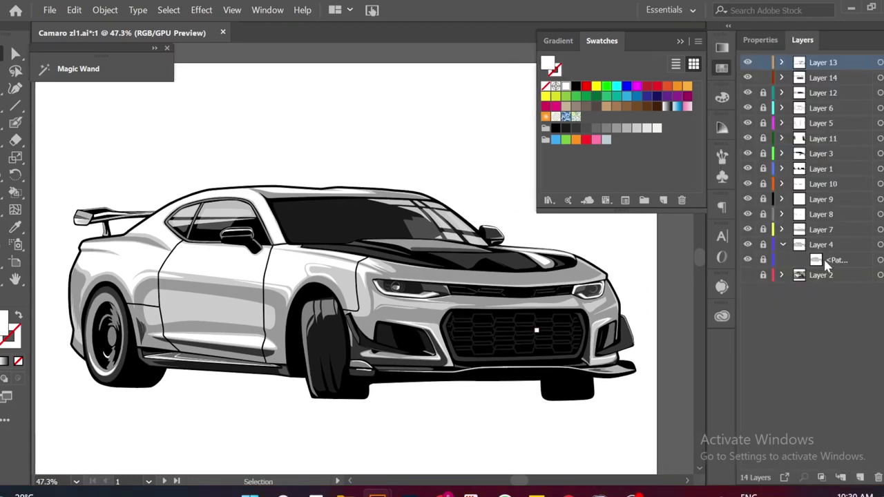
{"action": "key", "text": "ctrl+l"}
{"action": "left_click", "coordinate": [574, 89]}
{"action": "left_click", "coordinate": [90, 386]}
{"action": "left_click", "coordinate": [241, 381]}
{"action": "left_click", "coordinate": [652, 399]}
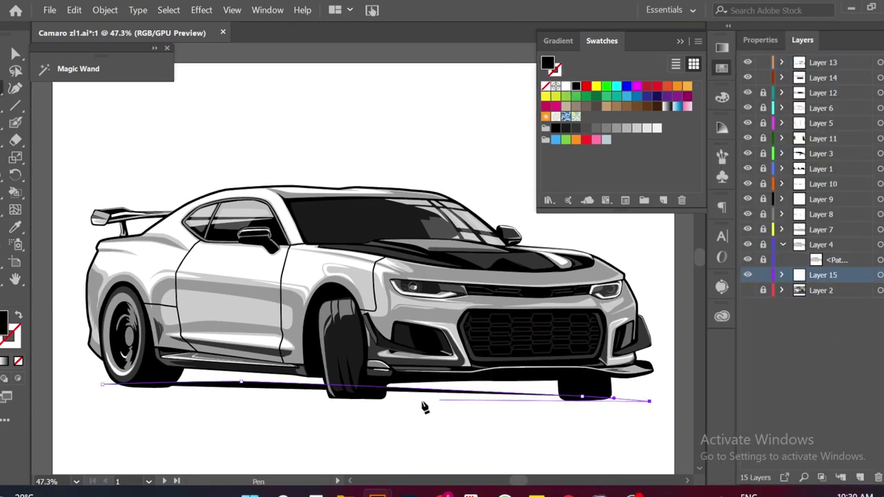
{"action": "left_click", "coordinate": [89, 386]}
{"action": "key", "text": "v"}
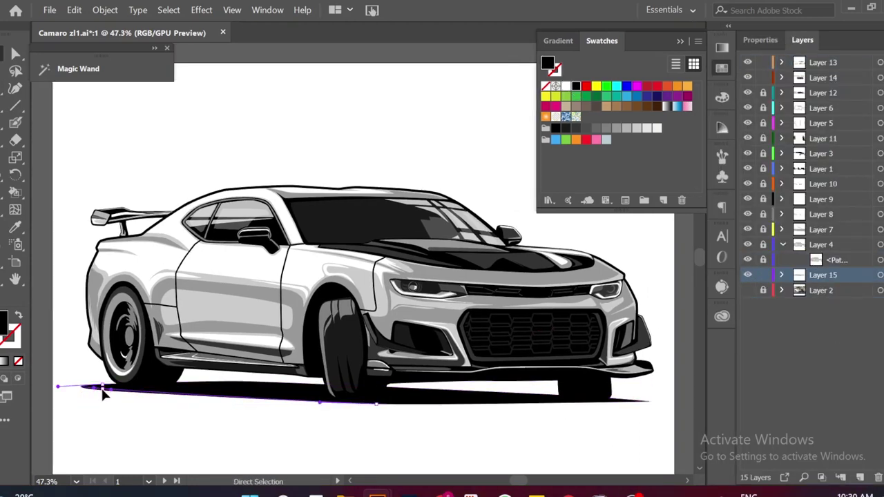
Draw a curved black swoosh shape just below the car with the Pen tool.
{"action": "scroll", "coordinate": [183, 239], "scroll_direction": "down", "scroll_amount": 1, "text": "alt"}
{"action": "left_click", "coordinate": [448, 406]}
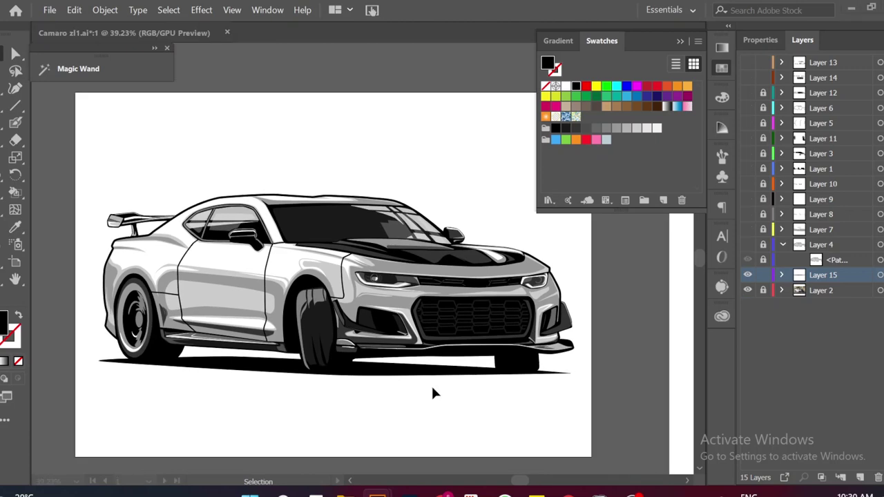
{"action": "scroll", "coordinate": [435, 391], "scroll_direction": "up", "scroll_amount": 1, "text": "alt"}
{"action": "key", "text": "p"}
{"action": "left_click", "coordinate": [281, 379]}
{"action": "left_click", "coordinate": [320, 387]}
{"action": "left_click", "coordinate": [362, 391]}
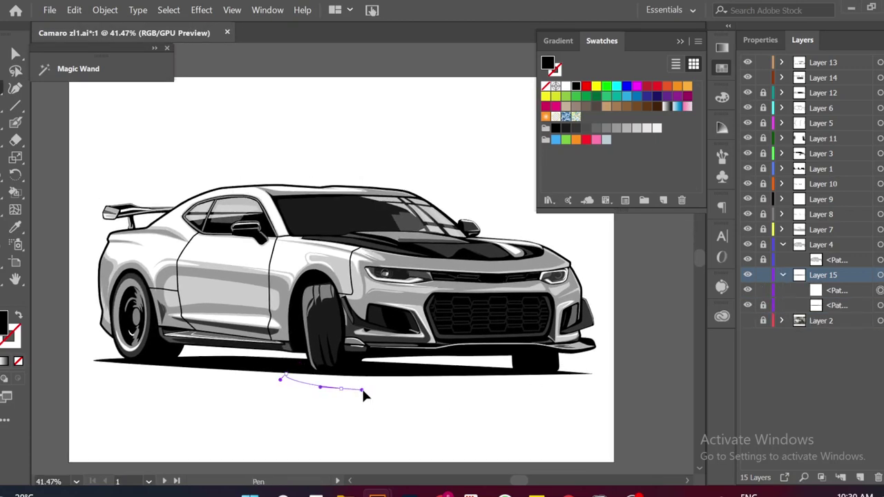
{"action": "left_click", "coordinate": [521, 401]}
{"action": "left_click", "coordinate": [280, 379]}
Draw a long black shadow swoosh stretching toward the front bumper.
{"action": "scroll", "coordinate": [381, 385], "scroll_direction": "up", "scroll_amount": 3, "text": "alt"}
{"action": "scroll", "coordinate": [406, 413], "scroll_direction": "down", "scroll_amount": 3, "text": "alt"}
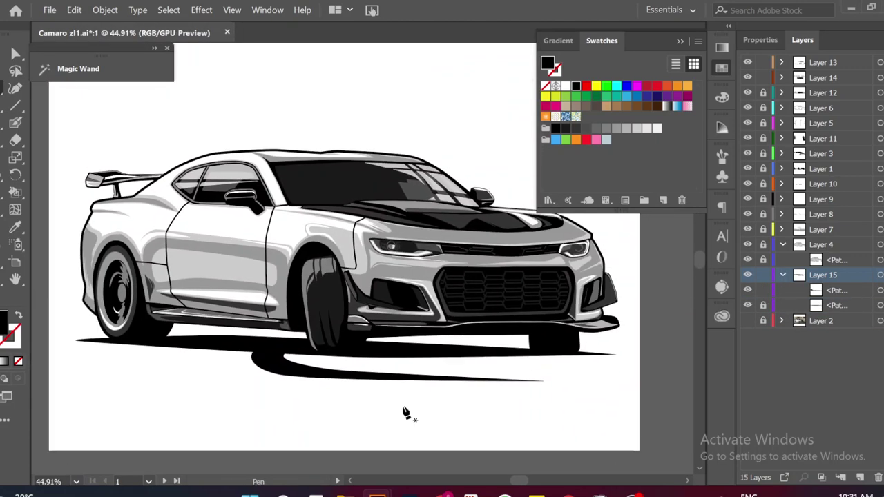
{"action": "scroll", "coordinate": [405, 374], "scroll_direction": "up", "scroll_amount": 1}
{"action": "scroll", "coordinate": [405, 373], "scroll_direction": "down", "scroll_amount": 1}
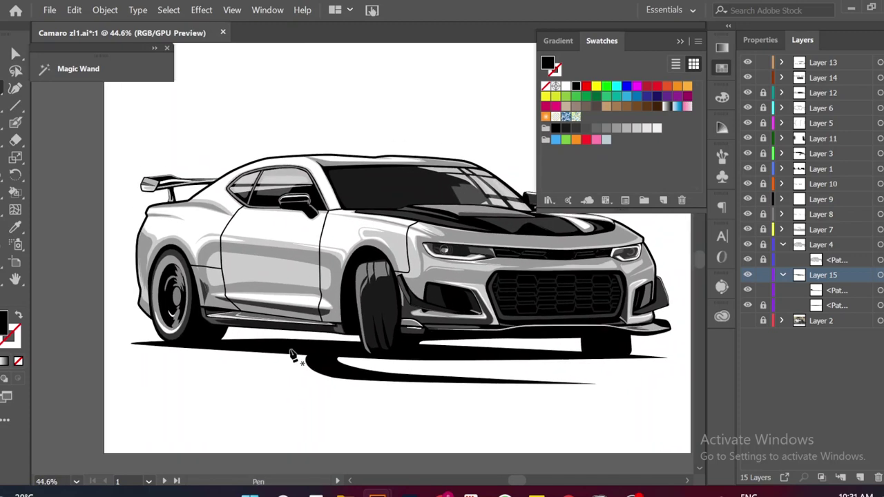
{"action": "left_click", "coordinate": [289, 356]}
{"action": "left_click", "coordinate": [617, 397]}
{"action": "left_click", "coordinate": [670, 389]}
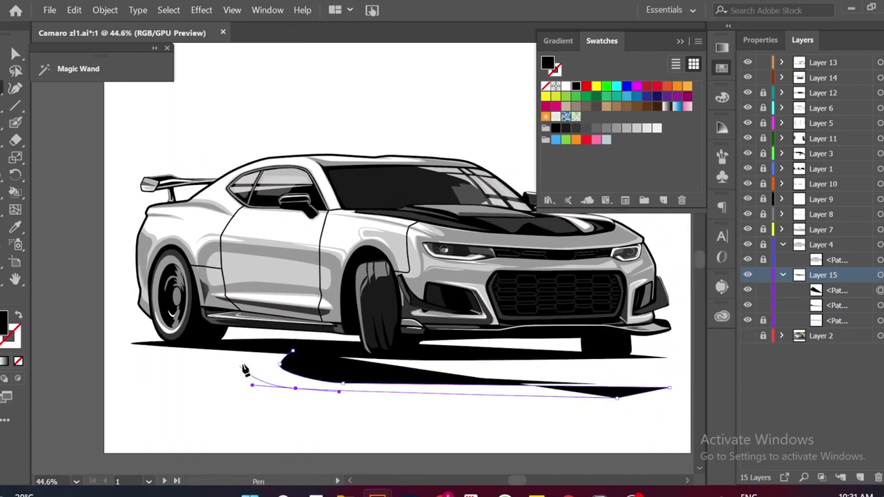
{"action": "left_click", "coordinate": [239, 366]}
{"action": "scroll", "coordinate": [294, 354], "scroll_direction": "up", "scroll_amount": 1, "text": "alt"}
Adjust the swoosh anchors and add small shadow shapes near the rear wheel and bumper.
{"action": "key", "text": "a"}
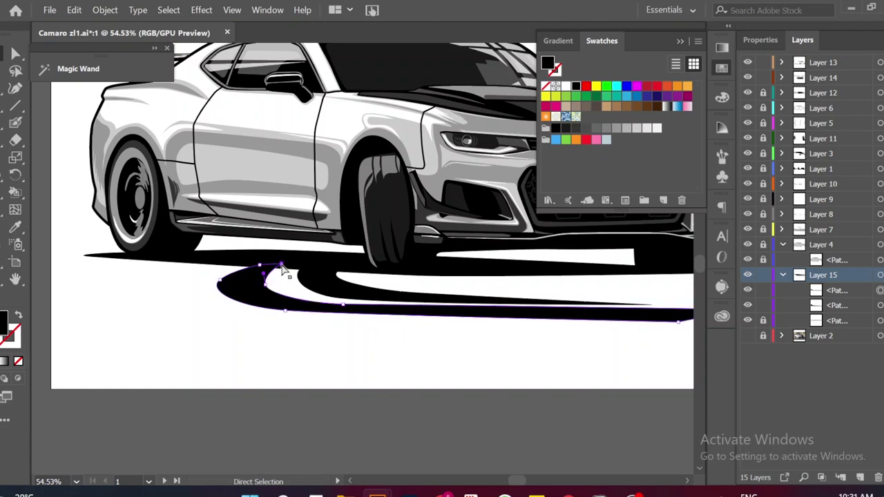
{"action": "left_click", "coordinate": [317, 347]}
{"action": "left_click_drag", "start_coordinate": [317, 347], "coordinate": [430, 413]}
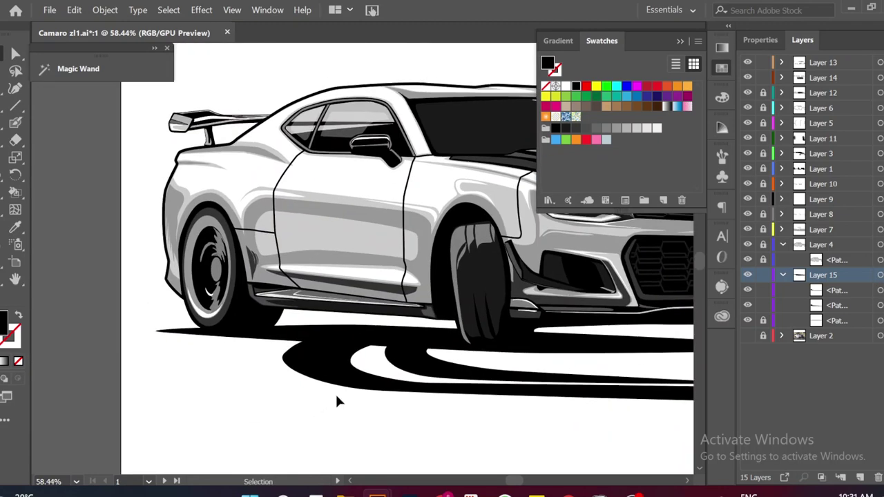
{"action": "left_click", "coordinate": [208, 363]}
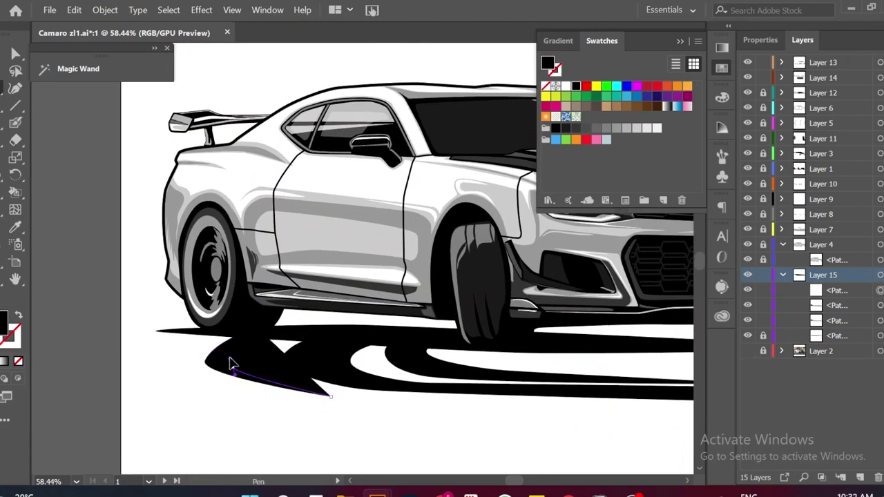
{"action": "left_click", "coordinate": [269, 420]}
{"action": "scroll", "coordinate": [269, 420], "scroll_direction": "up", "scroll_amount": 2, "text": "alt"}
{"action": "left_click", "coordinate": [315, 360]}
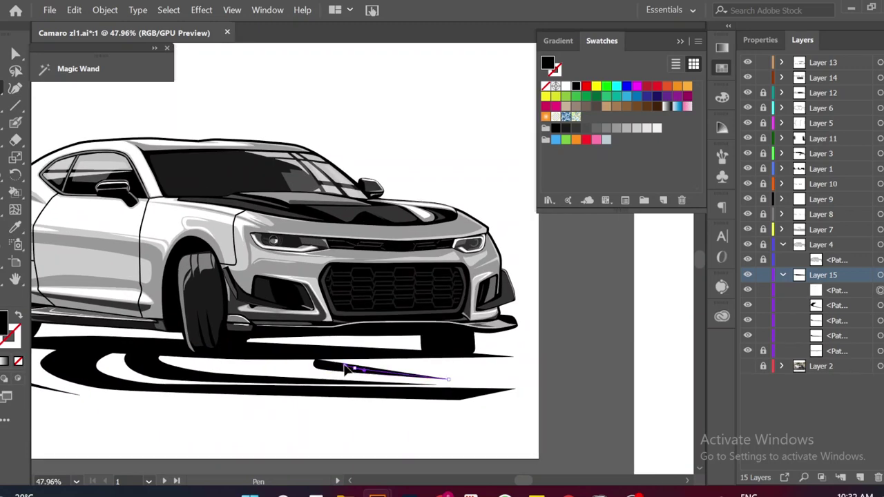
{"action": "scroll", "coordinate": [442, 387], "scroll_direction": "down", "scroll_amount": 2, "text": "alt"}
{"action": "scroll", "coordinate": [434, 385], "scroll_direction": "up", "scroll_amount": 1, "text": "alt"}
{"action": "scroll", "coordinate": [421, 384], "scroll_direction": "up", "scroll_amount": 3, "text": "alt"}
Sketch thin freehand shadow streaks along the ground with the Pencil tool.
{"action": "key", "text": "n"}
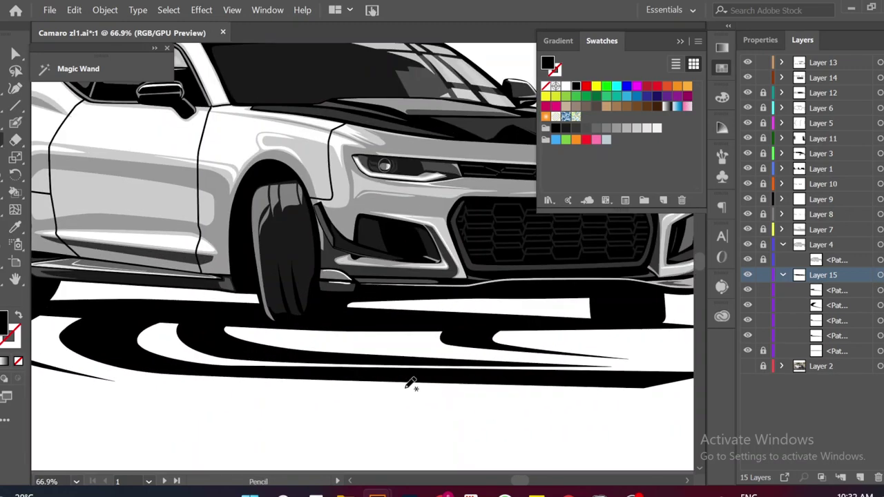
{"action": "left_click_drag", "start_coordinate": [339, 335], "coordinate": [345, 338]}
{"action": "scroll", "coordinate": [339, 419], "scroll_direction": "down", "scroll_amount": 2, "text": "alt"}
{"action": "scroll", "coordinate": [557, 369], "scroll_direction": "up", "scroll_amount": 2, "text": "alt"}
{"action": "left_click_drag", "start_coordinate": [557, 369], "coordinate": [458, 358]}
{"action": "scroll", "coordinate": [459, 358], "scroll_direction": "down", "scroll_amount": 2, "text": "alt"}
{"action": "scroll", "coordinate": [493, 375], "scroll_direction": "up", "scroll_amount": 3, "text": "alt"}
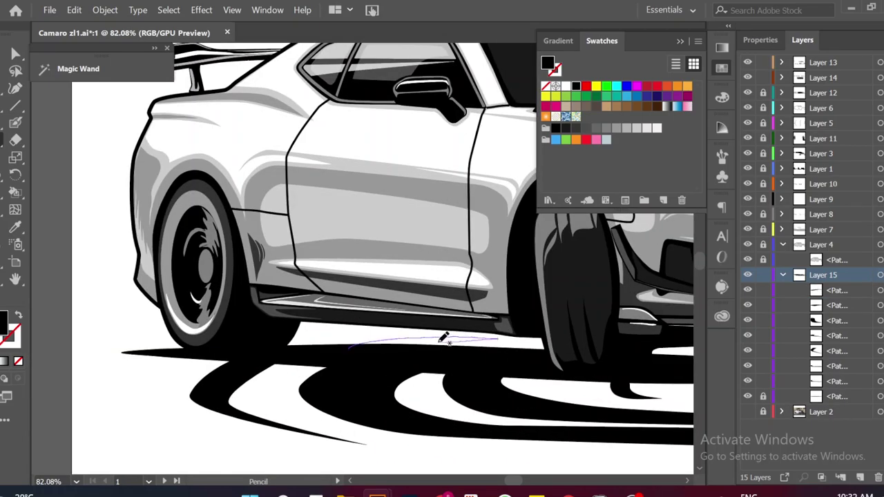
{"action": "scroll", "coordinate": [291, 401], "scroll_direction": "down", "scroll_amount": 2, "text": "alt"}
{"action": "scroll", "coordinate": [332, 418], "scroll_direction": "down", "scroll_amount": 2, "text": "alt"}
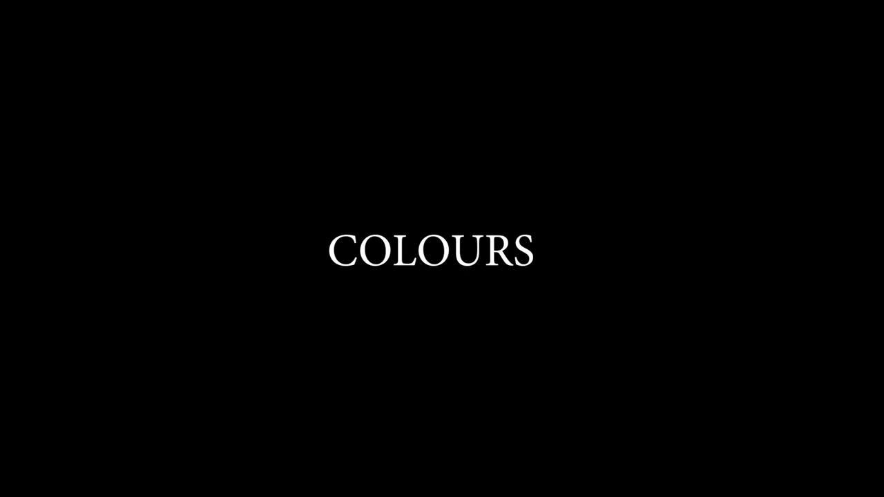
{"action": "scroll", "coordinate": [263, 309], "scroll_direction": "down", "scroll_amount": 2, "text": "alt"}
Lock Layers 16, 3, 1 and 15 so only the car artwork stays editable.
{"action": "scroll", "coordinate": [263, 309], "scroll_direction": "up", "scroll_amount": 2, "text": "alt"}
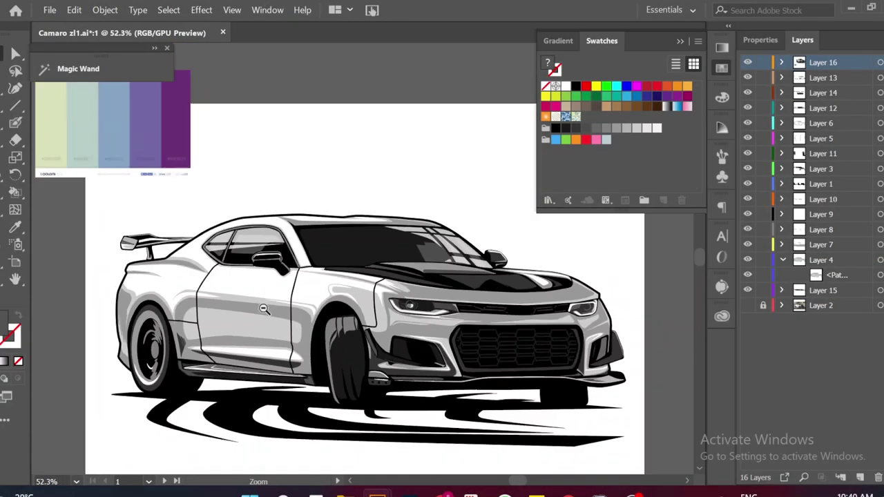
{"action": "scroll", "coordinate": [263, 309], "scroll_direction": "down", "scroll_amount": 2, "text": "alt"}
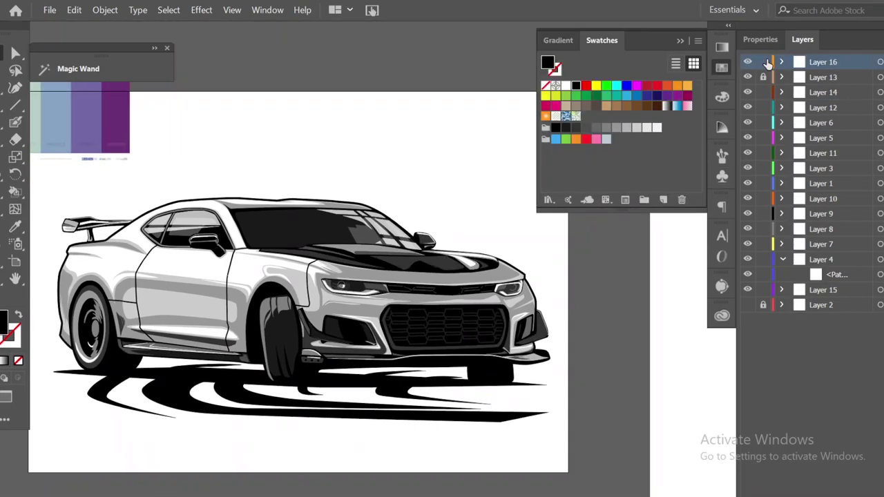
{"action": "left_click", "coordinate": [764, 62]}
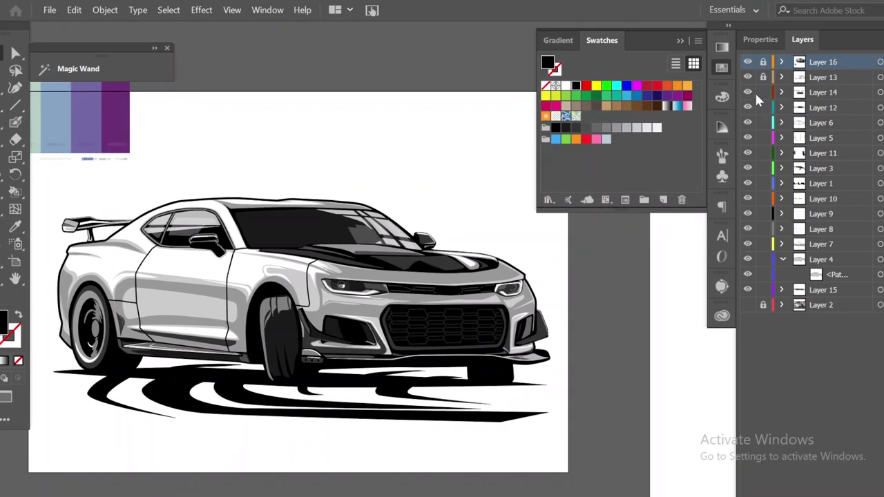
{"action": "left_click", "coordinate": [763, 168]}
{"action": "left_click", "coordinate": [764, 183]}
{"action": "key", "text": "ctrl+equal"}
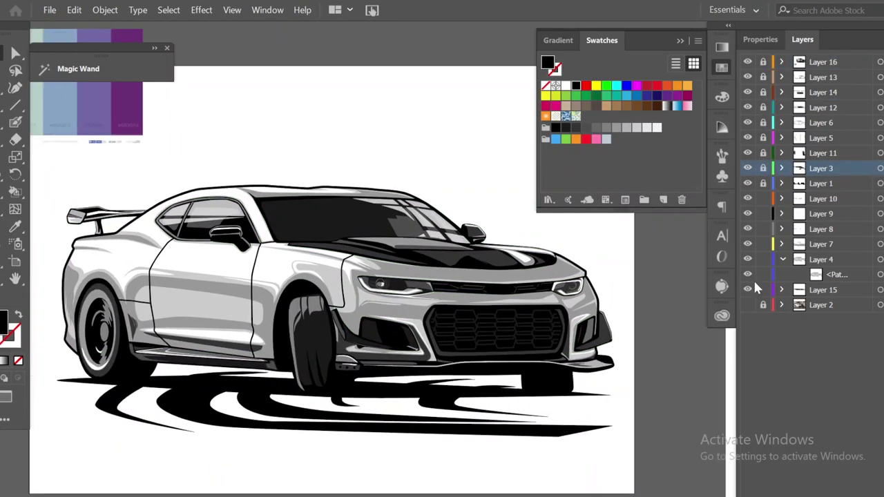
{"action": "left_click", "coordinate": [763, 289]}
{"action": "scroll", "coordinate": [324, 311], "scroll_direction": "down", "scroll_amount": 1, "text": "alt"}
Recolour the car's mid-grey shading purple and its dark trim dark purple from the palette.
{"action": "double_click", "coordinate": [44, 68]}
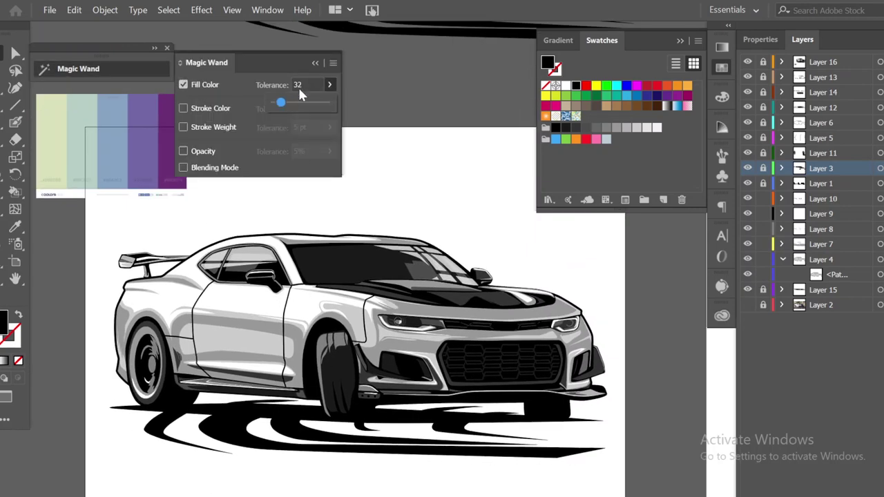
{"action": "scroll", "coordinate": [300, 396], "scroll_direction": "up", "scroll_amount": 1, "text": "alt"}
{"action": "left_click", "coordinate": [318, 393]}
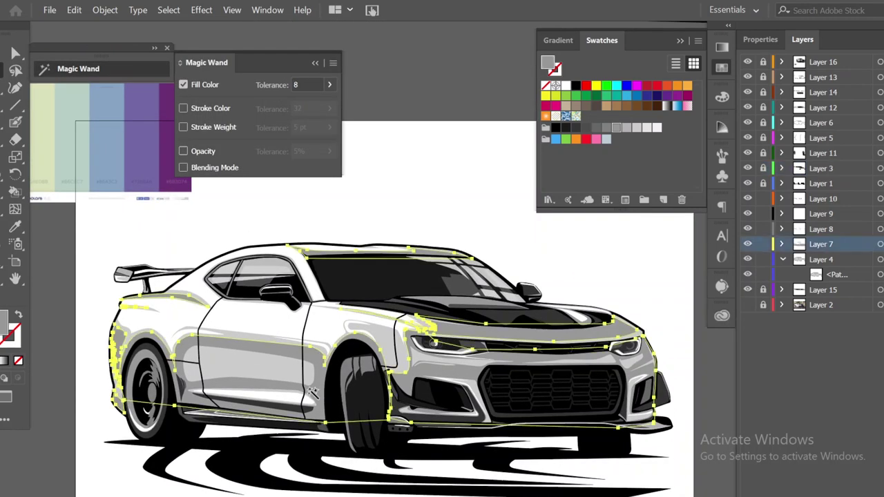
{"action": "key", "text": "i"}
{"action": "left_click", "coordinate": [142, 154]}
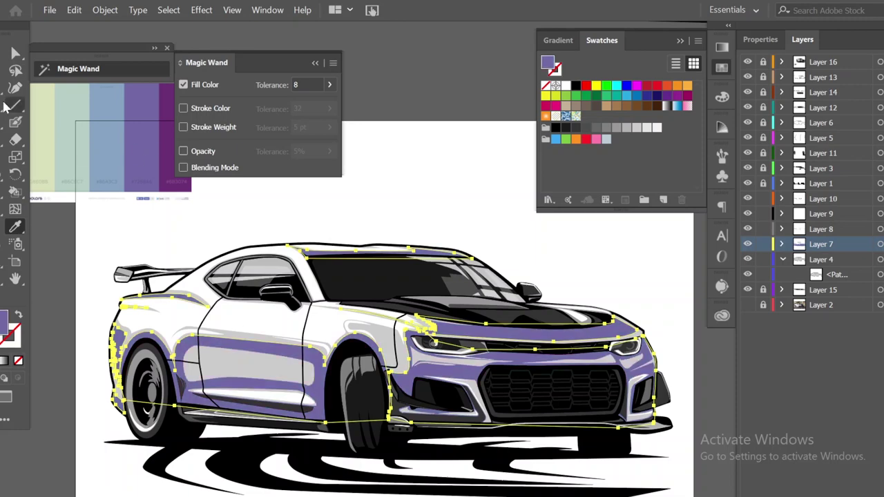
{"action": "key", "text": "y"}
{"action": "left_click", "coordinate": [269, 408]}
{"action": "key", "text": "i"}
{"action": "left_click", "coordinate": [118, 146]}
Fill the car's white body areas with the palette's pale green.
{"action": "key", "text": "y"}
{"action": "key", "text": "i"}
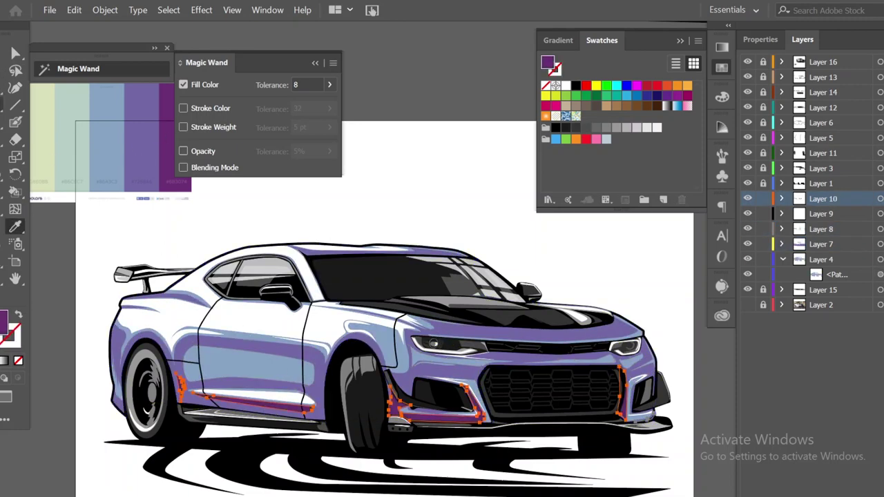
{"action": "key", "text": "y"}
{"action": "left_click", "coordinate": [248, 324]}
{"action": "key", "text": "i"}
{"action": "left_click", "coordinate": [73, 138]}
{"action": "left_click_drag", "start_coordinate": [413, 396], "coordinate": [396, 374]}
{"action": "scroll", "coordinate": [396, 374], "scroll_direction": "down", "scroll_amount": 1}
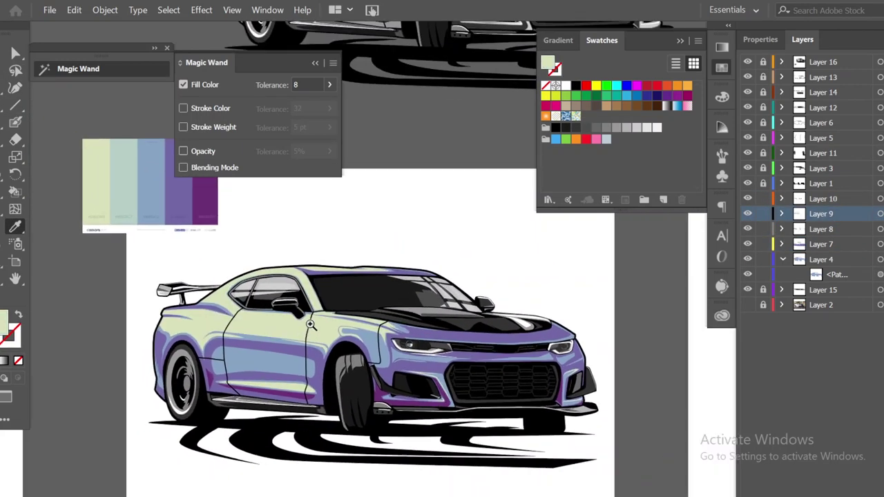
Fill the light blue areas and side panels with palette blues, turning pale panels white.
{"action": "key", "text": "y"}
{"action": "left_click", "coordinate": [264, 370]}
{"action": "key", "text": "i"}
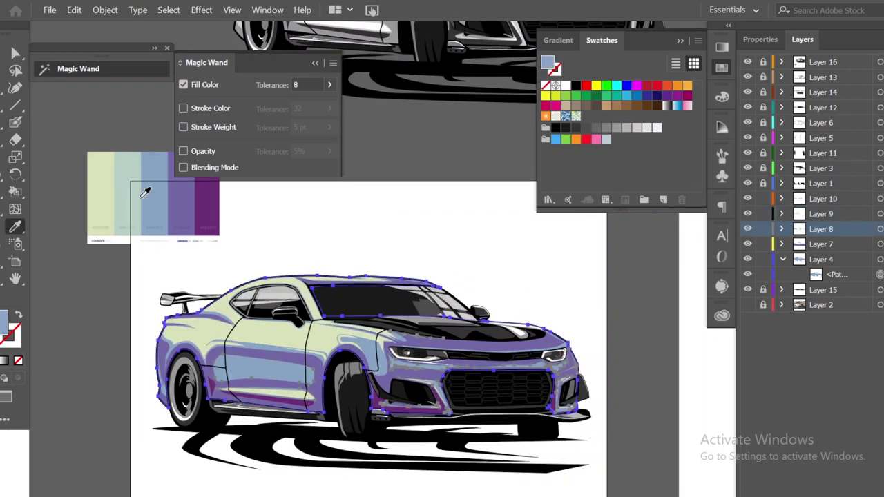
{"action": "left_click", "coordinate": [131, 190]}
{"action": "scroll", "coordinate": [248, 335], "scroll_direction": "up", "scroll_amount": 2}
{"action": "key", "text": "y"}
{"action": "left_click", "coordinate": [328, 400]}
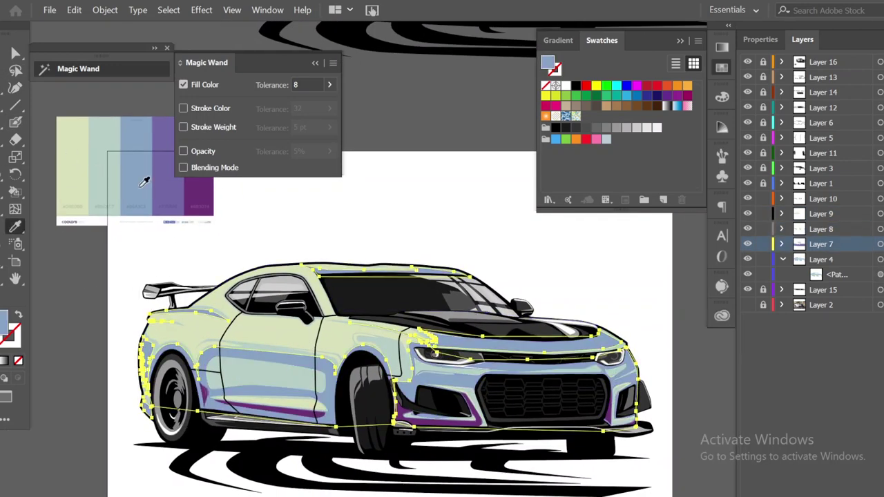
{"action": "key", "text": "i"}
{"action": "left_click", "coordinate": [136, 176]}
{"action": "left_click", "coordinate": [196, 281]}
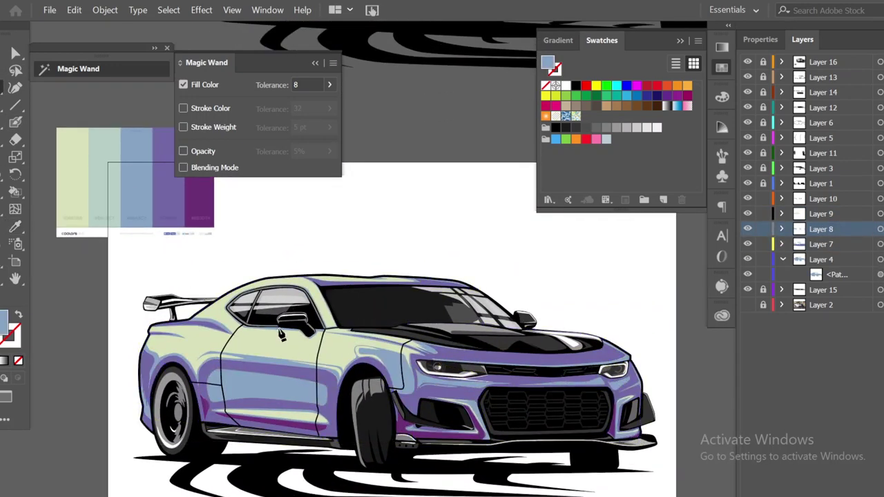
Place the red, yellow, white and navy palette image beside the car.
{"action": "key", "text": "y"}
{"action": "scroll", "coordinate": [336, 347], "scroll_direction": "down", "scroll_amount": 2}
{"action": "scroll", "coordinate": [337, 347], "scroll_direction": "up", "scroll_amount": 2}
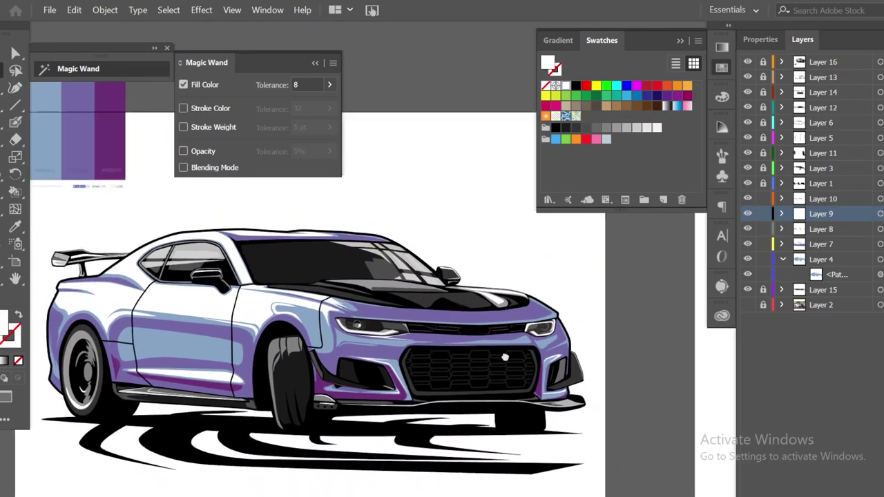
{"action": "double_click", "coordinate": [268, 61]}
{"action": "scroll", "coordinate": [336, 310], "scroll_direction": "down", "scroll_amount": 1}
{"action": "scroll", "coordinate": [377, 214], "scroll_direction": "down", "scroll_amount": 1}
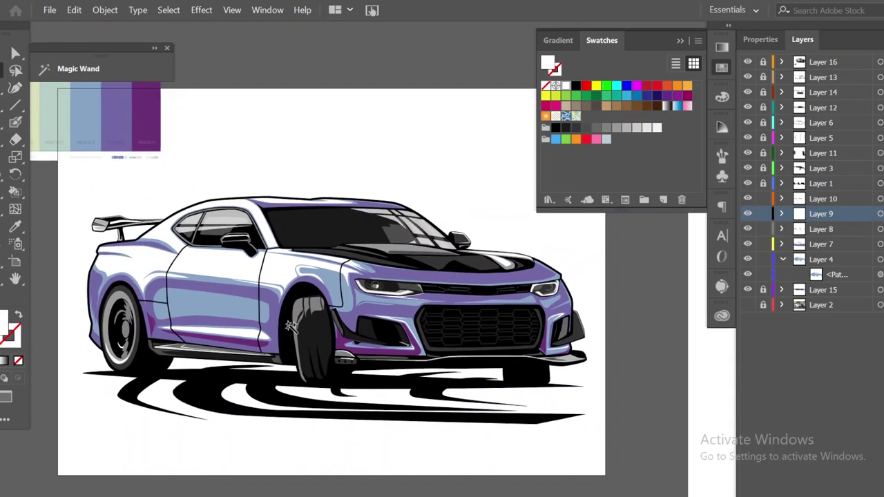
{"action": "left_click_drag", "start_coordinate": [412, 233], "coordinate": [293, 327]}
{"action": "left_click_drag", "start_coordinate": [346, 332], "coordinate": [509, 432]}
{"action": "key", "text": "ctrl+z"}
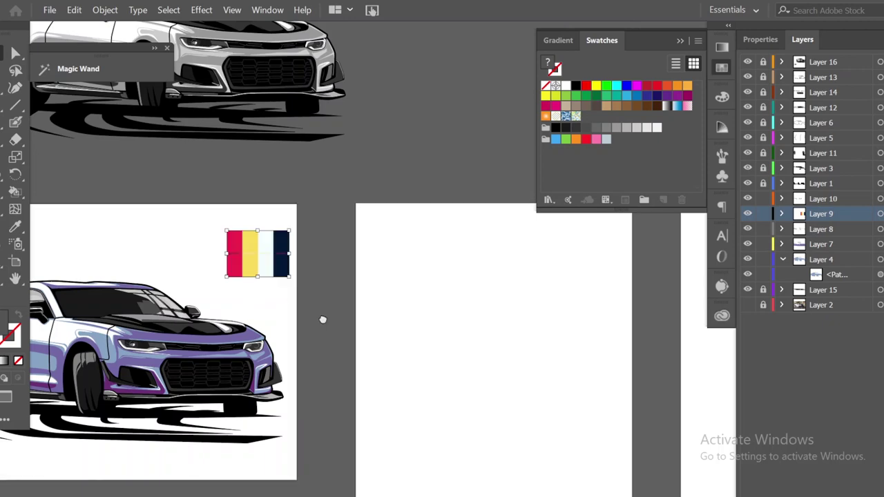
Fill the car's purple body areas with the new palette's red.
{"action": "scroll", "coordinate": [322, 320], "scroll_direction": "up", "scroll_amount": 2}
{"action": "scroll", "coordinate": [321, 297], "scroll_direction": "up", "scroll_amount": 3}
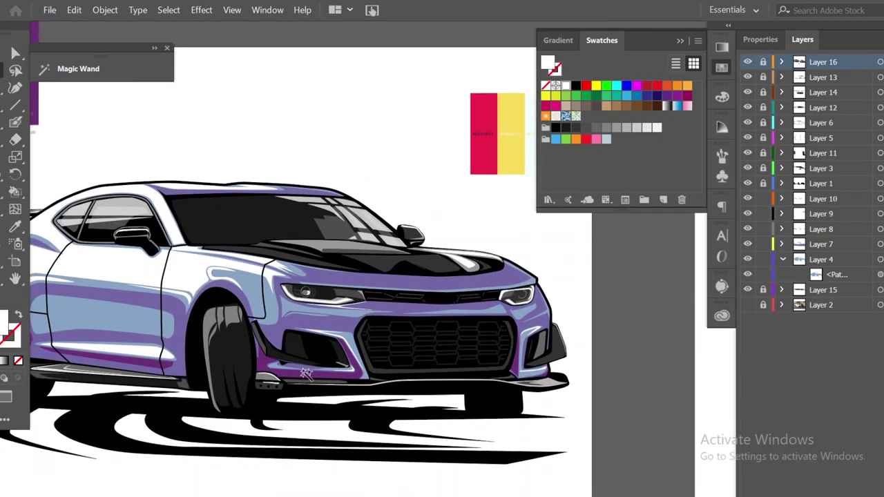
{"action": "left_click", "coordinate": [306, 318]}
{"action": "key", "text": "i"}
{"action": "left_click", "coordinate": [442, 159]}
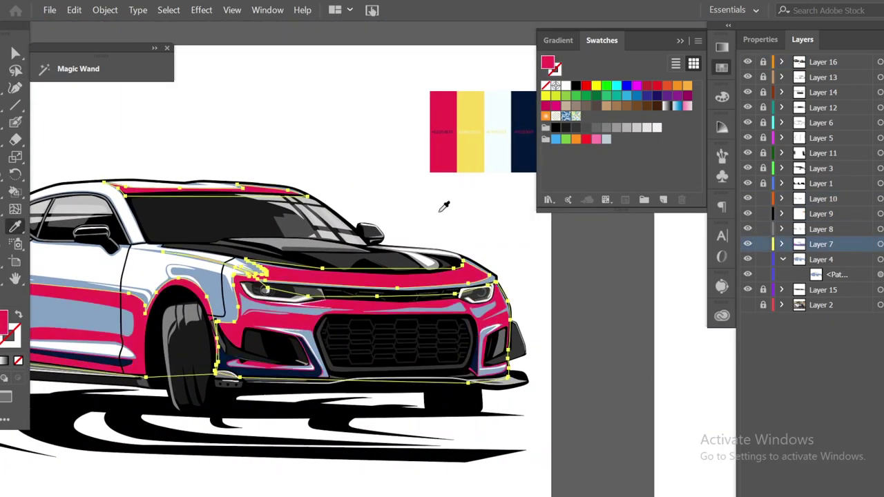